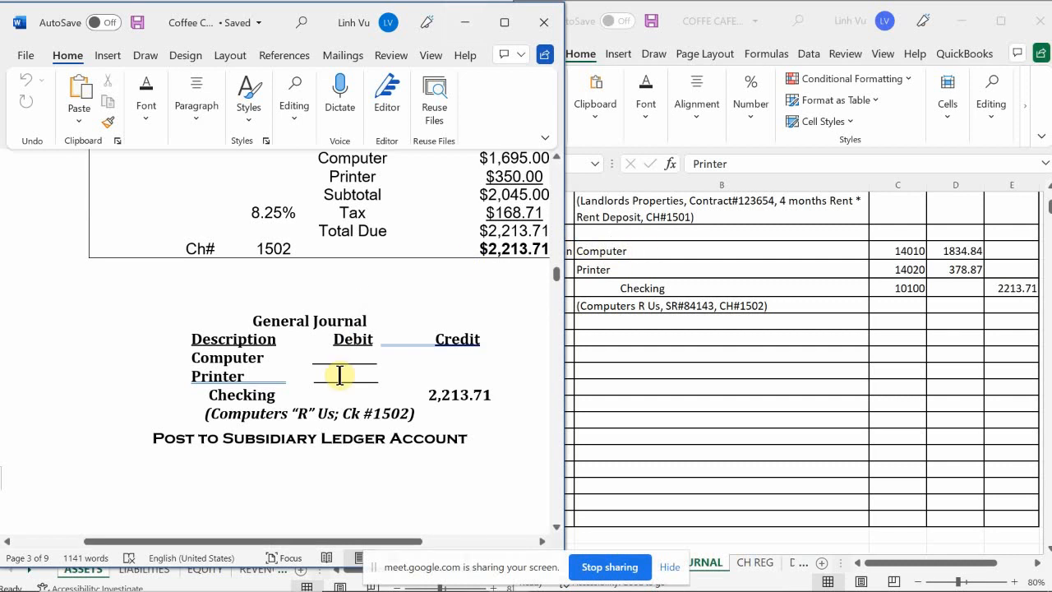
# Find the 5 June liability insurance transaction in the Word document and enter its date, 6/5, in cell A29 of the Excel general journal
pyautogui.scroll(-3, 339, 374)
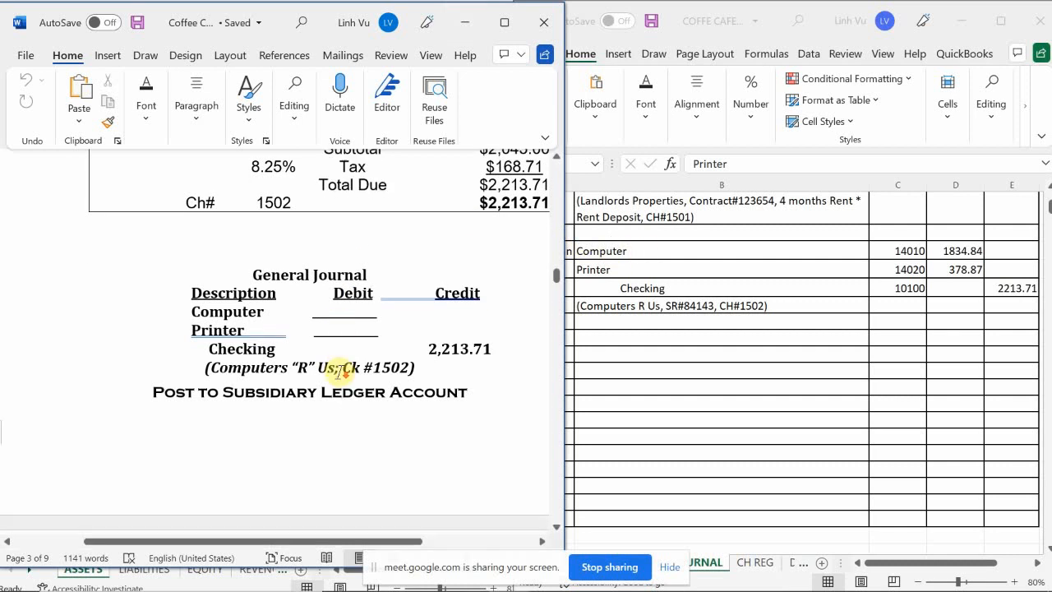
pyautogui.scroll(-7, 339, 372)
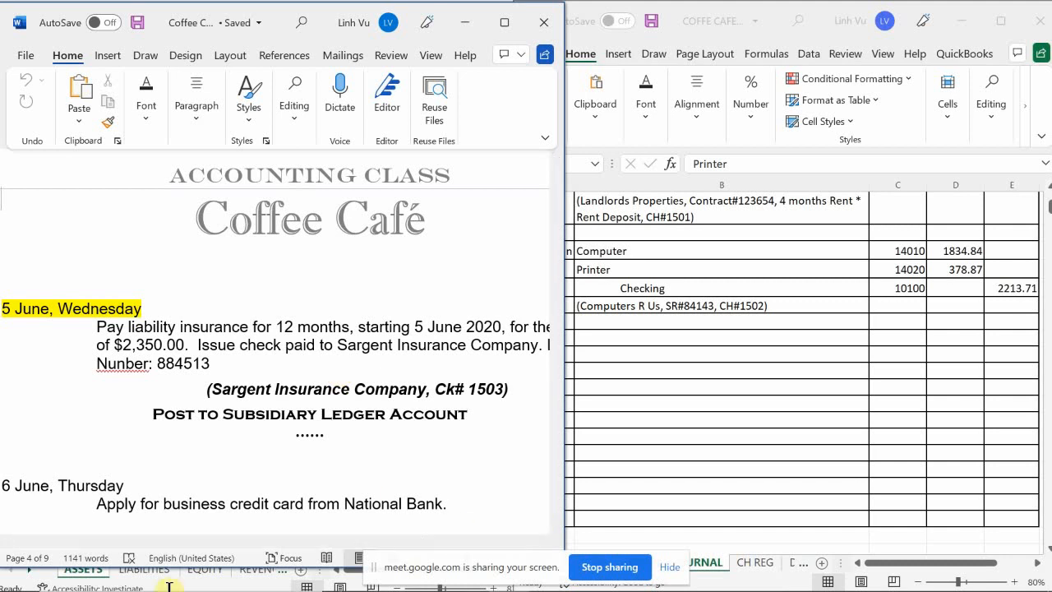
pyautogui.moveTo(167, 534); pyautogui.dragTo(185, 580)
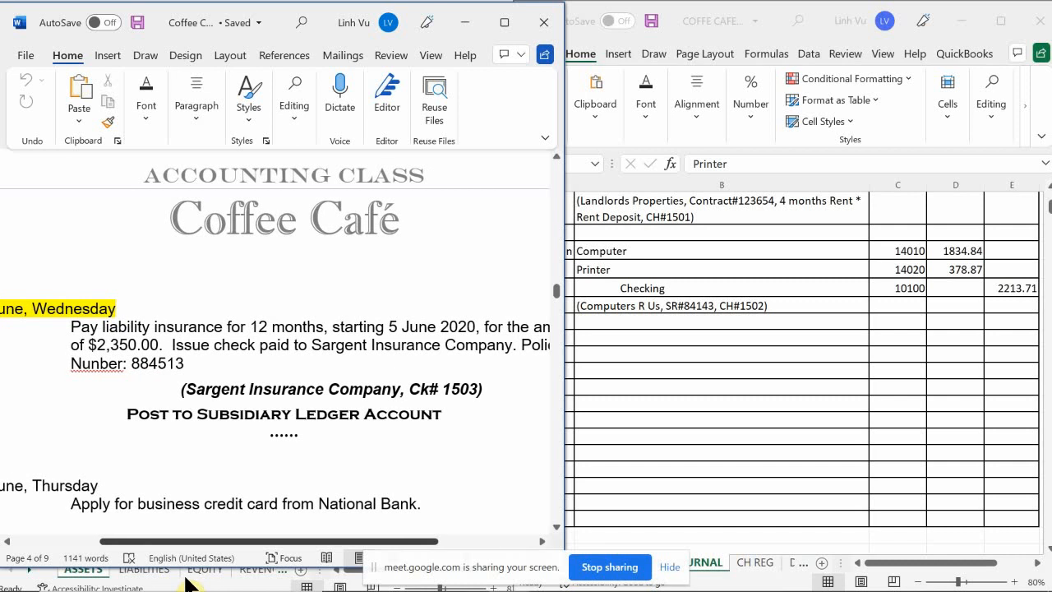
pyautogui.moveTo(185, 582); pyautogui.dragTo(214, 589)
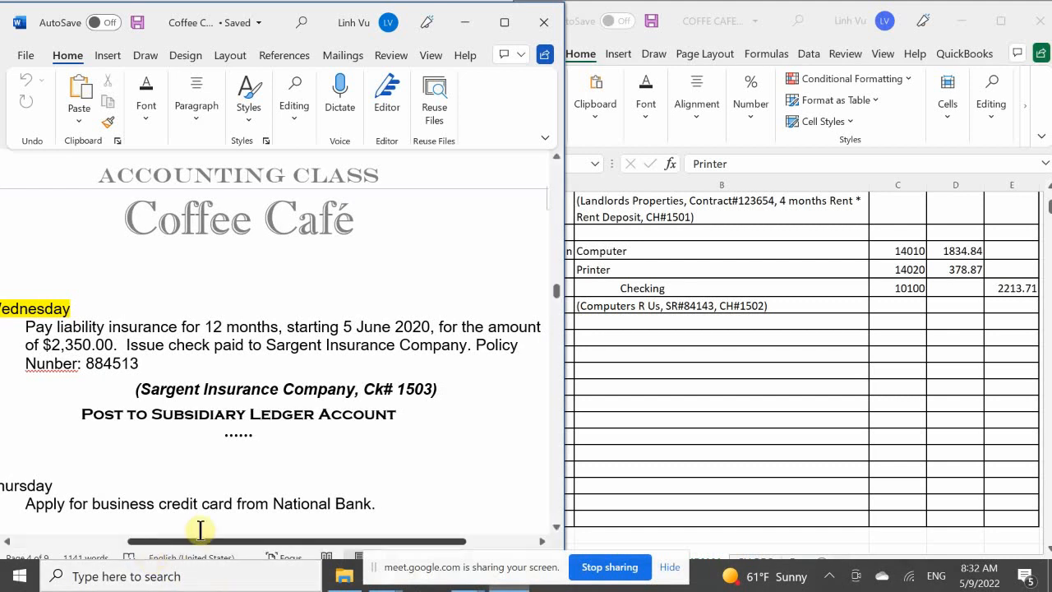
pyautogui.click(624, 370)
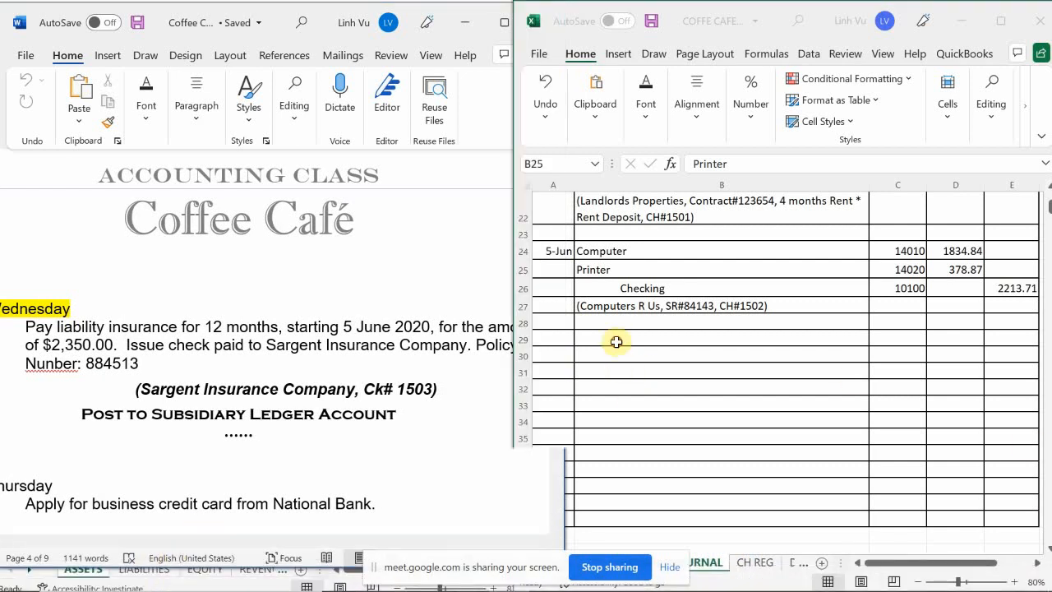
pyautogui.click(558, 344)
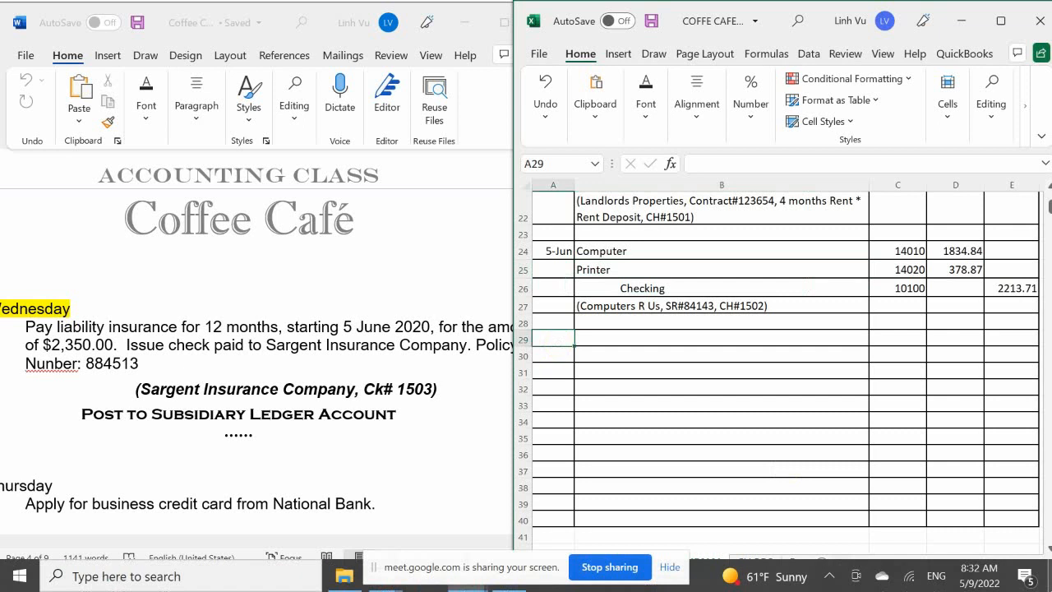
pyautogui.write('6/5')
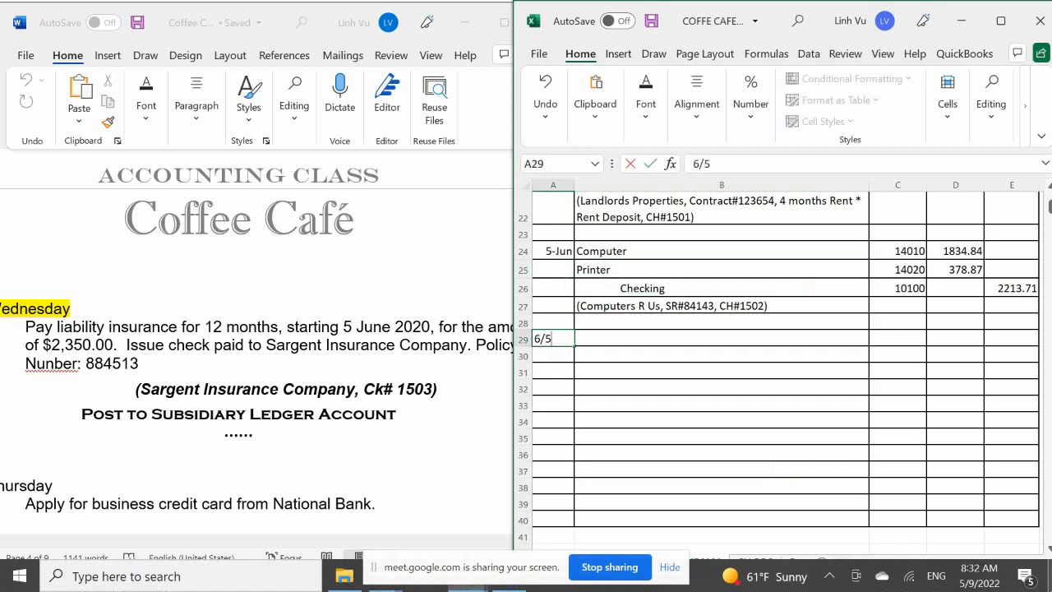
pyautogui.press('Return')
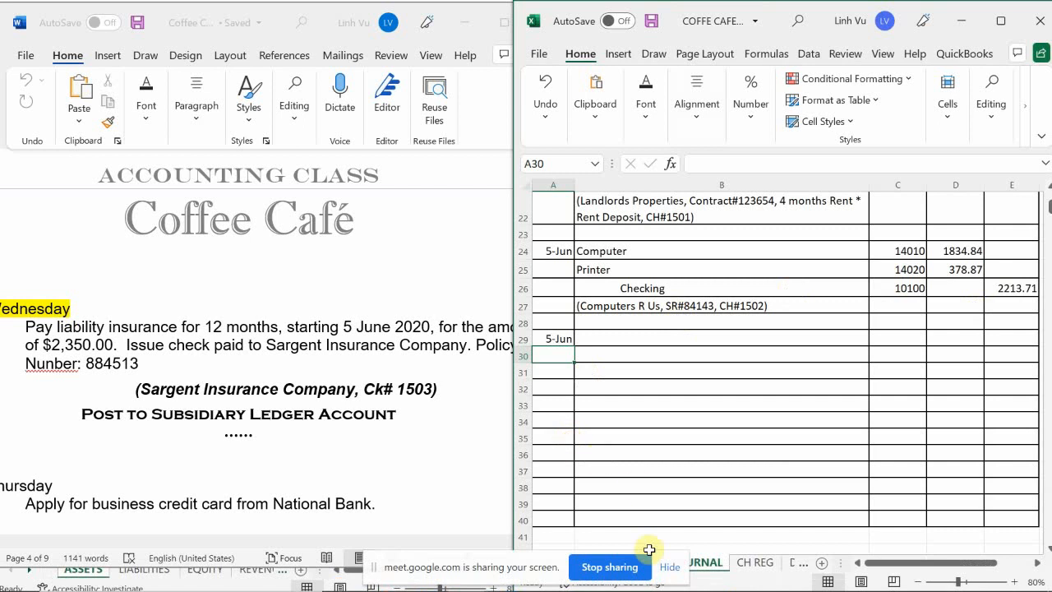
# Examine the chart of accounts on the COA sheet for the accounts and codes needed for insurance expense and prepaid insurance
pyautogui.moveTo(661, 584)
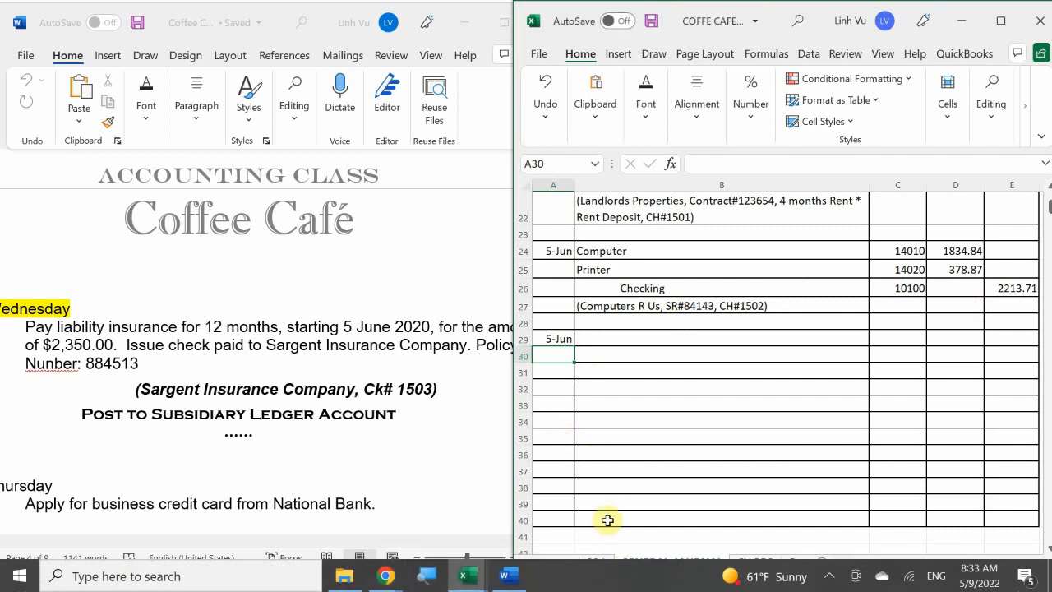
pyautogui.click(595, 563)
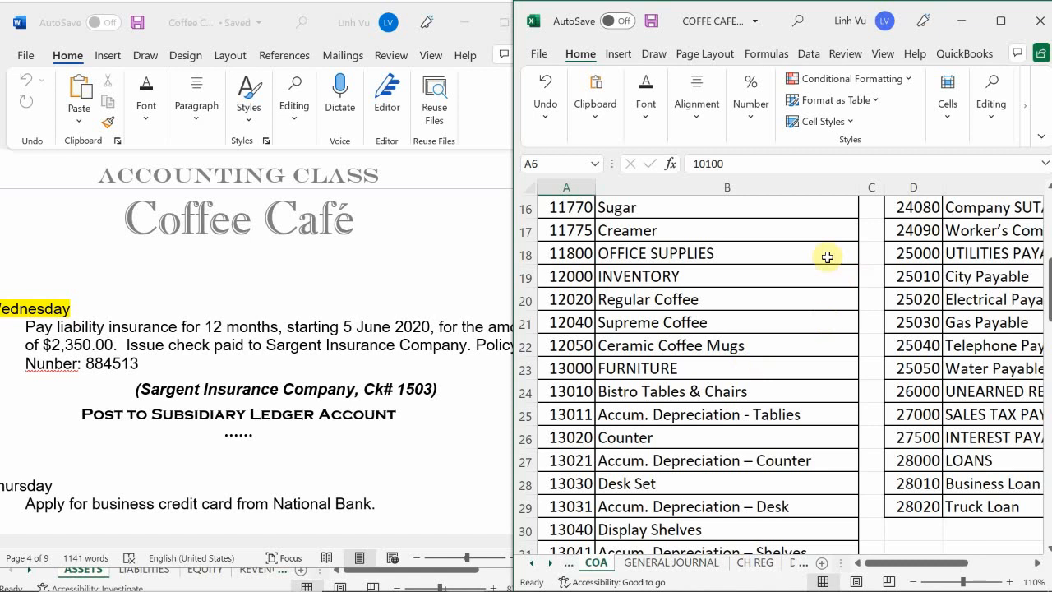
pyautogui.scroll(5, 680, 301)
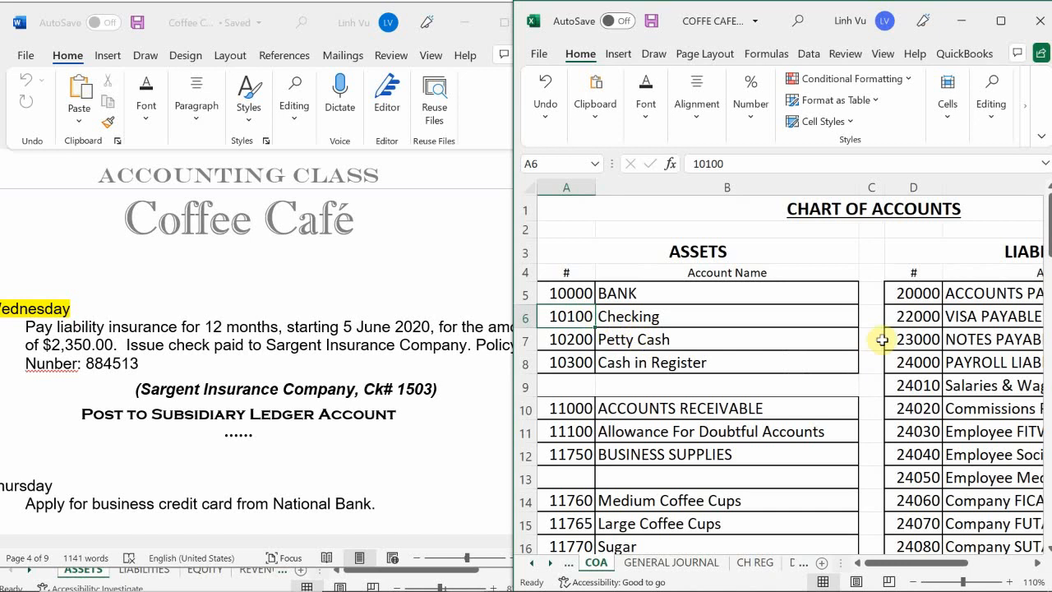
pyautogui.scroll(-5, 882, 337)
pyautogui.scroll(-10, 882, 338)
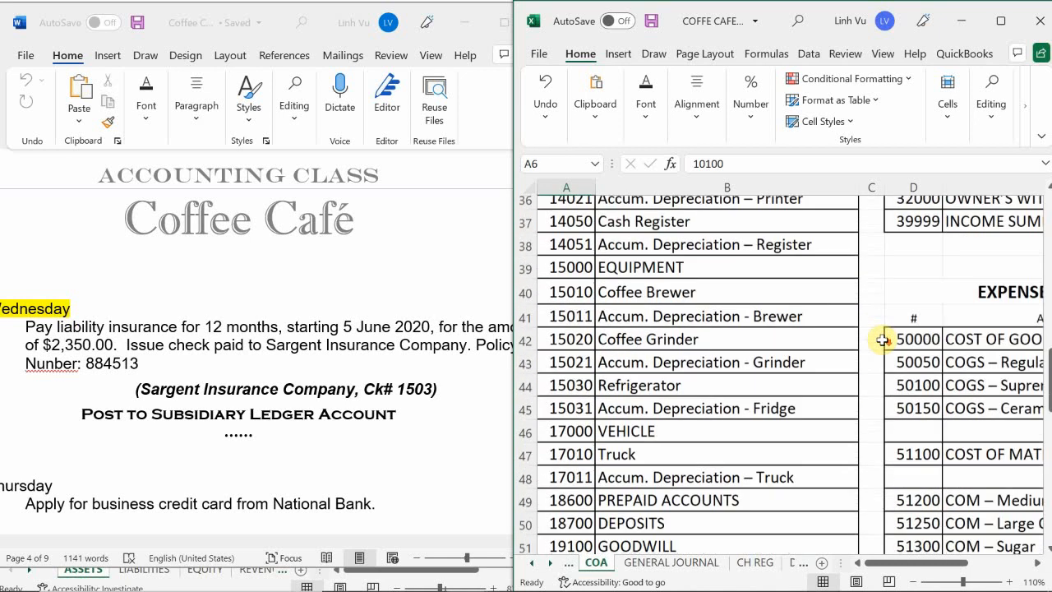
pyautogui.scroll(-10, 882, 338)
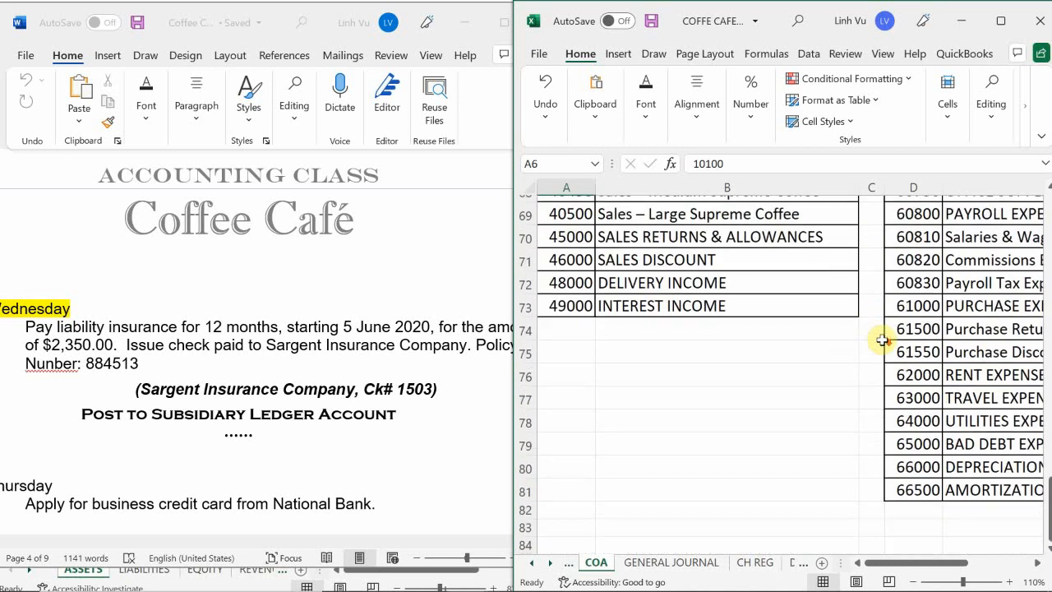
pyautogui.scroll(4, 882, 339)
pyautogui.scroll(1, 882, 338)
pyautogui.scroll(-1, 882, 338)
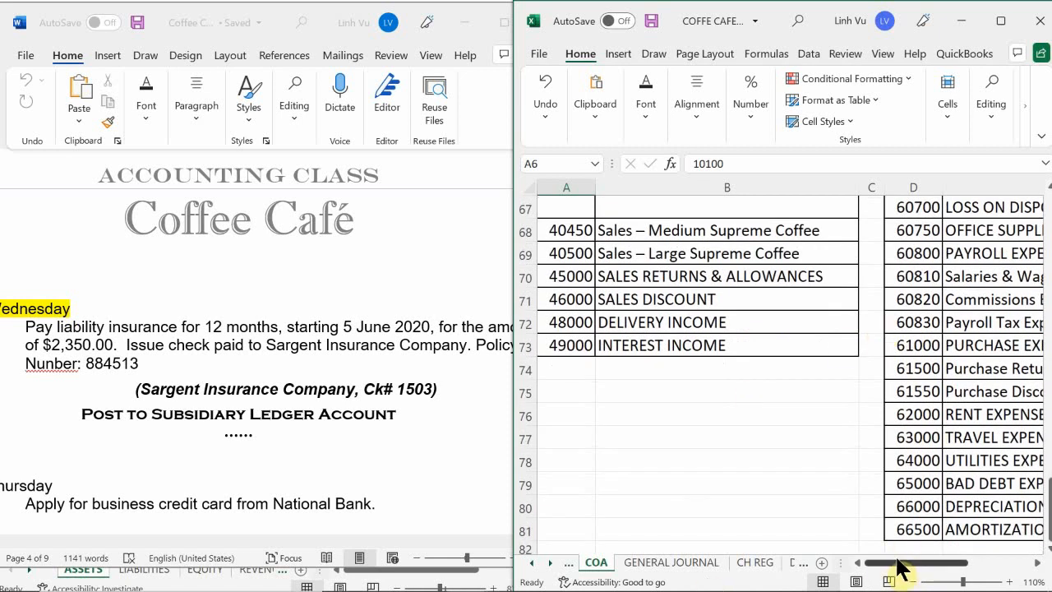
pyautogui.moveTo(889, 564); pyautogui.dragTo(923, 568)
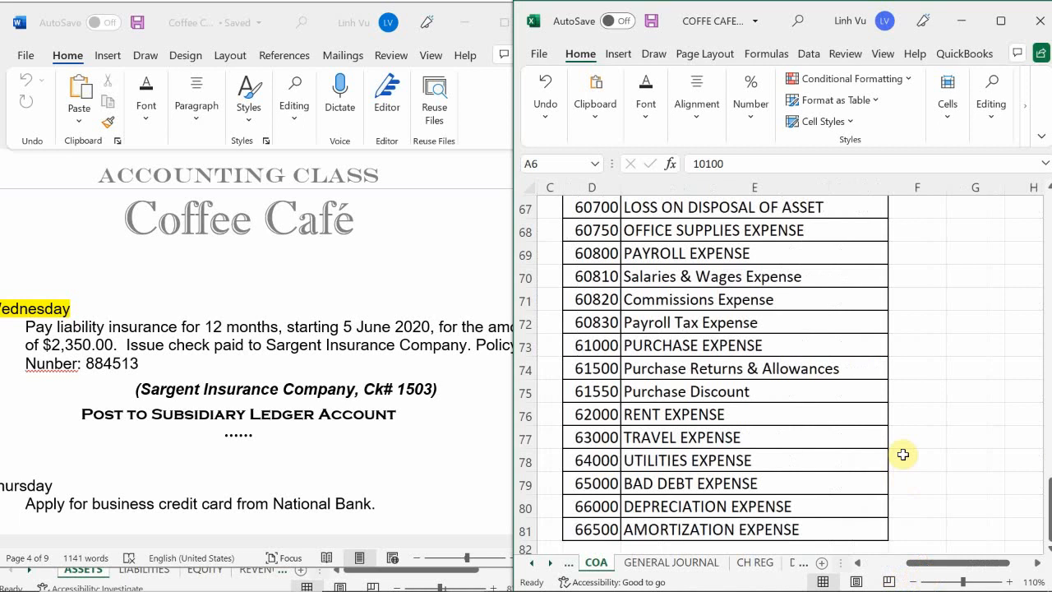
pyautogui.scroll(2, 902, 455)
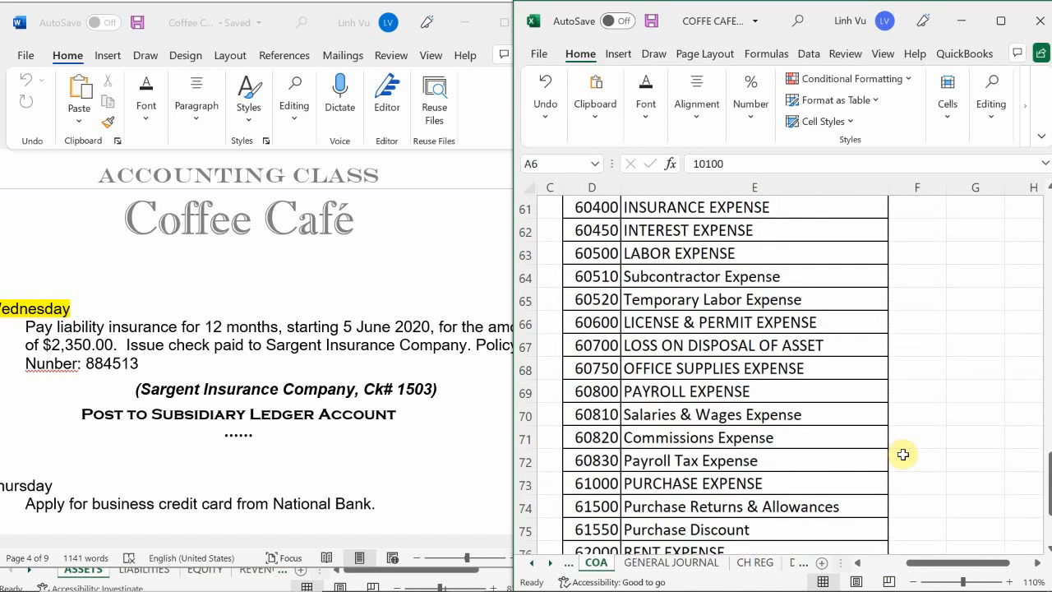
pyautogui.scroll(1, 902, 454)
pyautogui.scroll(1, 902, 454)
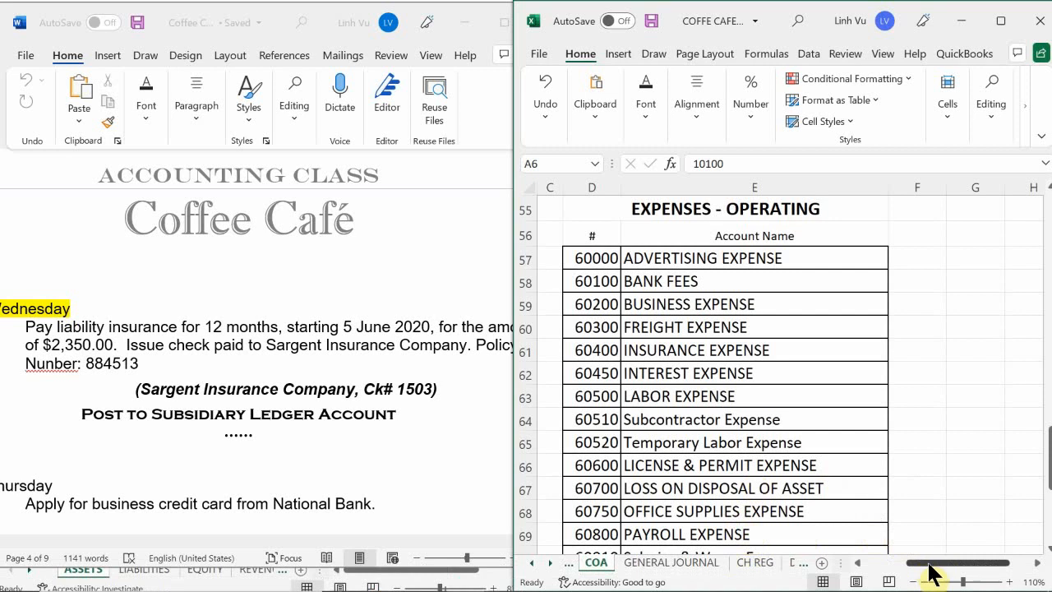
pyautogui.moveTo(930, 562); pyautogui.dragTo(763, 566)
pyautogui.scroll(18, 713, 452)
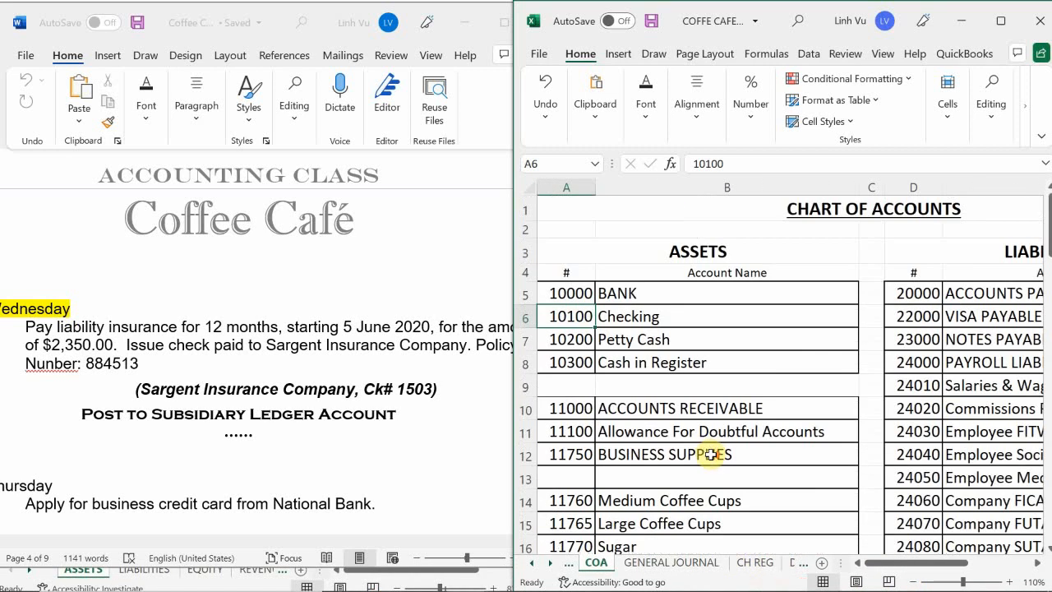
pyautogui.scroll(-11, 710, 452)
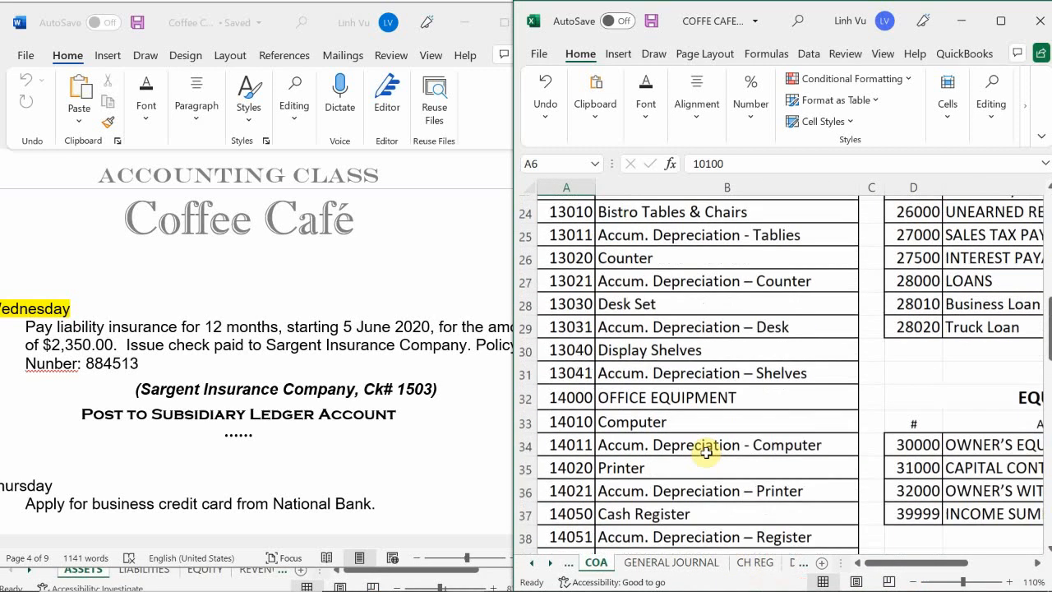
pyautogui.scroll(-3, 706, 452)
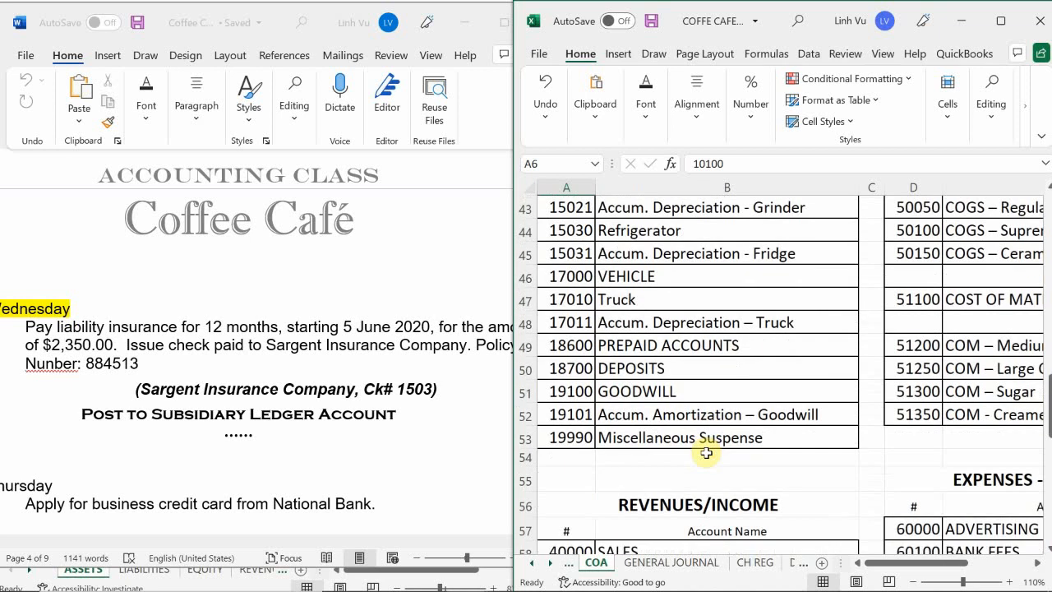
# Enter Insurance Expense as the description in cell B29 of the GENERAL JOURNAL sheet
pyautogui.click(671, 563)
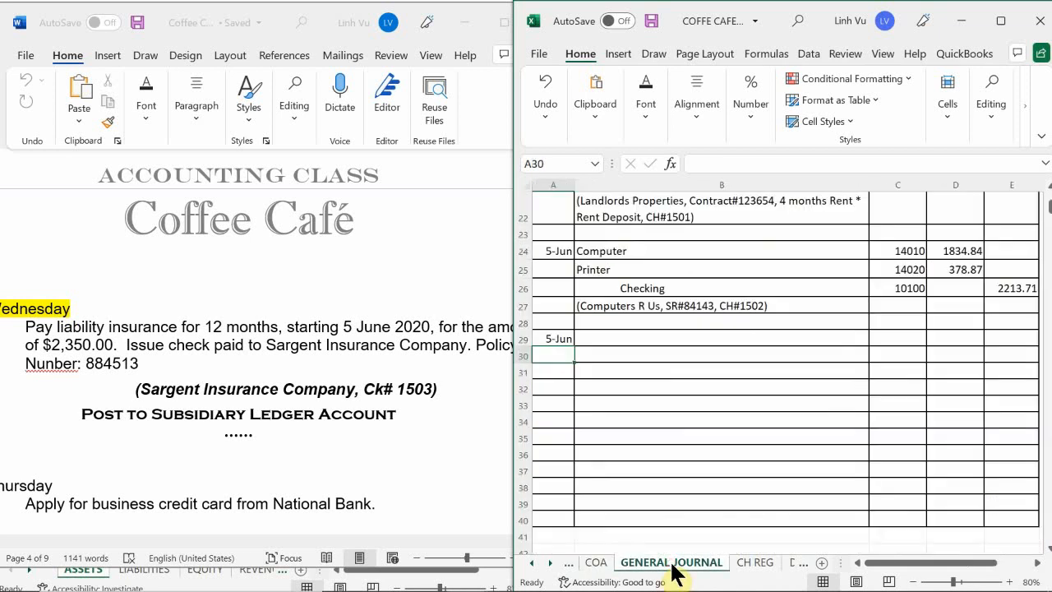
pyautogui.click(593, 337)
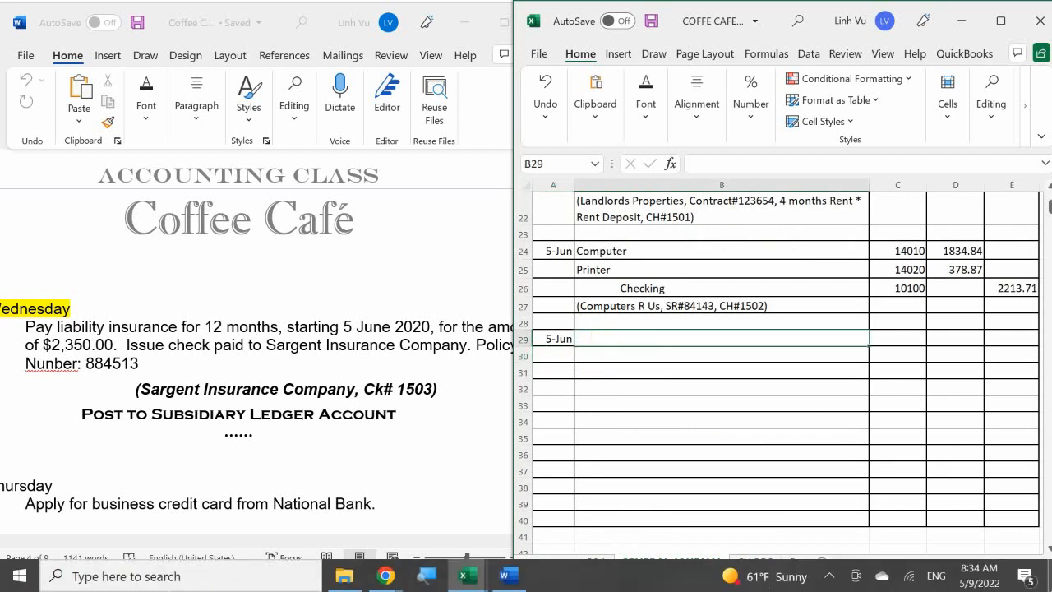
pyautogui.write('Insurance')
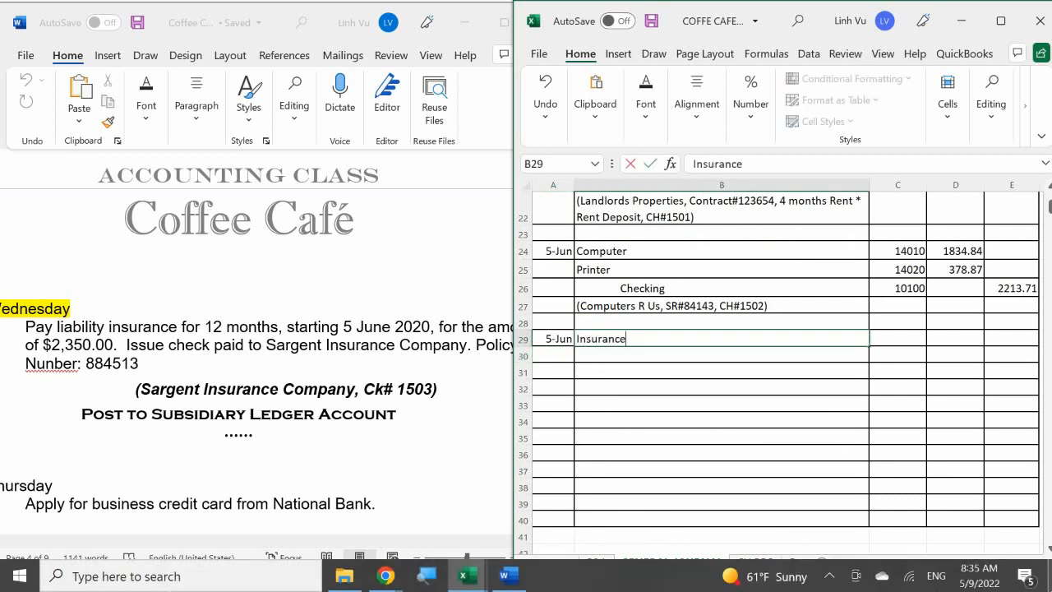
pyautogui.write(' Ex[ense')
pyautogui.press('BackSpace')
pyautogui.press('BackSpace')
pyautogui.press('BackSpace')
pyautogui.press('BackSpace')
pyautogui.press('BackSpace')
pyautogui.write('ps')
pyautogui.press('BackSpace')
pyautogui.write('ense')
pyautogui.press('Return')
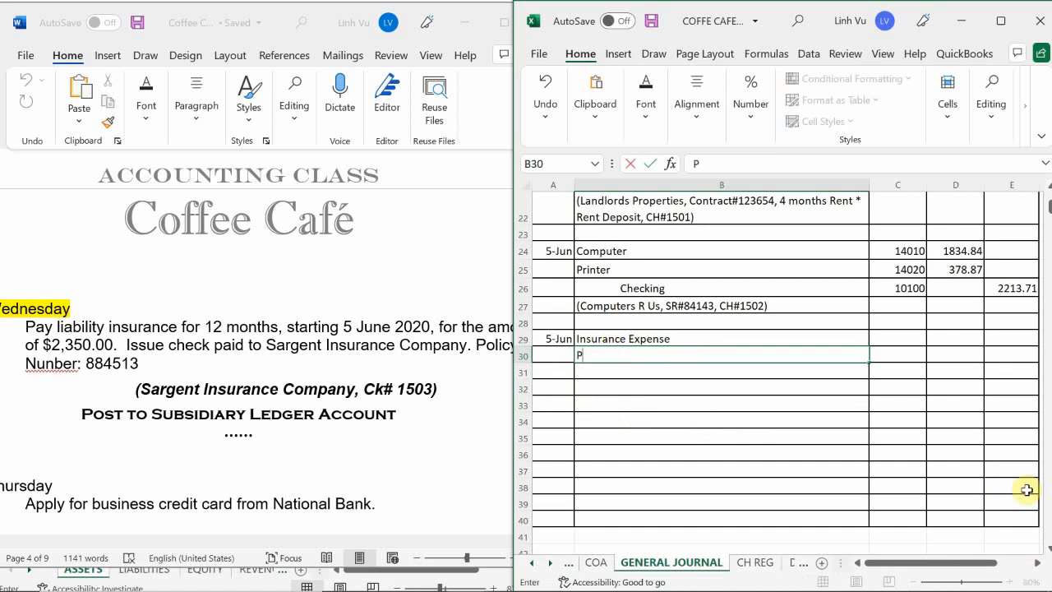
# Add the descriptions Prepaid Accounts in cell B30 and an indented Checking in cell B31
pyautogui.write('Prepaid Accounts')
pyautogui.press('Return')
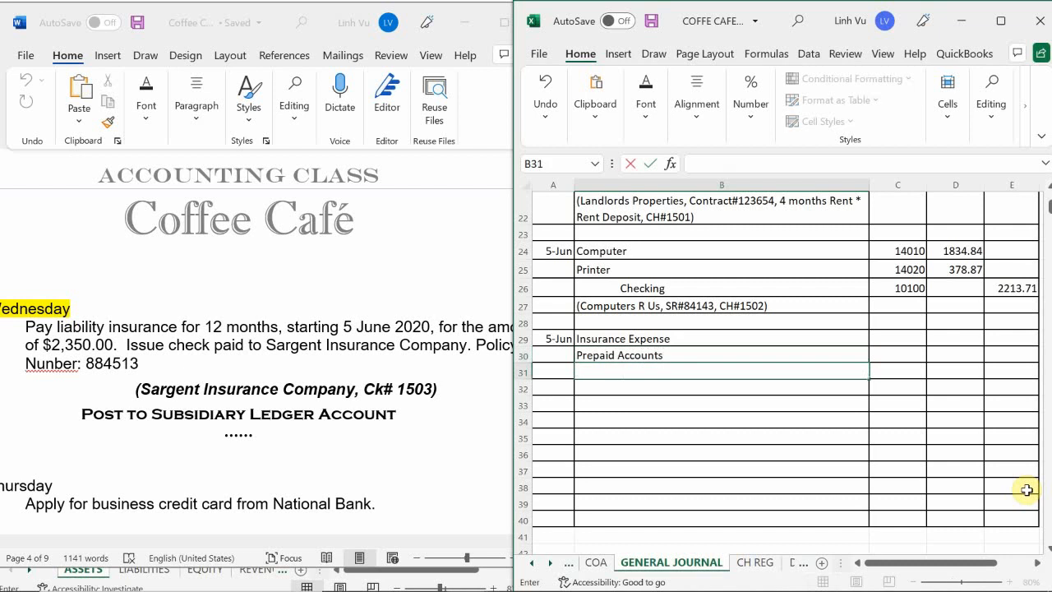
pyautogui.write('Chec')
pyautogui.write('kinn')
pyautogui.press('BackSpace')
pyautogui.press('BackSpace')
pyautogui.press('BackSpace')
pyautogui.write('ing')
pyautogui.press('Return')
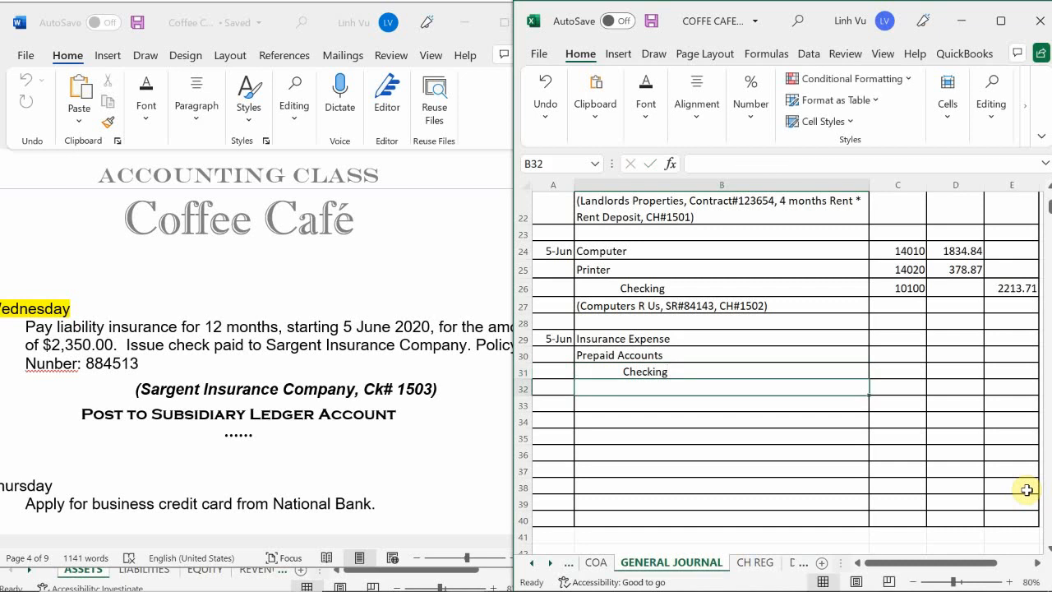
# Enter account code 60400 for Insurance Expense in cell C29
pyautogui.press('Right')
pyautogui.press('Up')
pyautogui.press('Up')
pyautogui.press('Up')
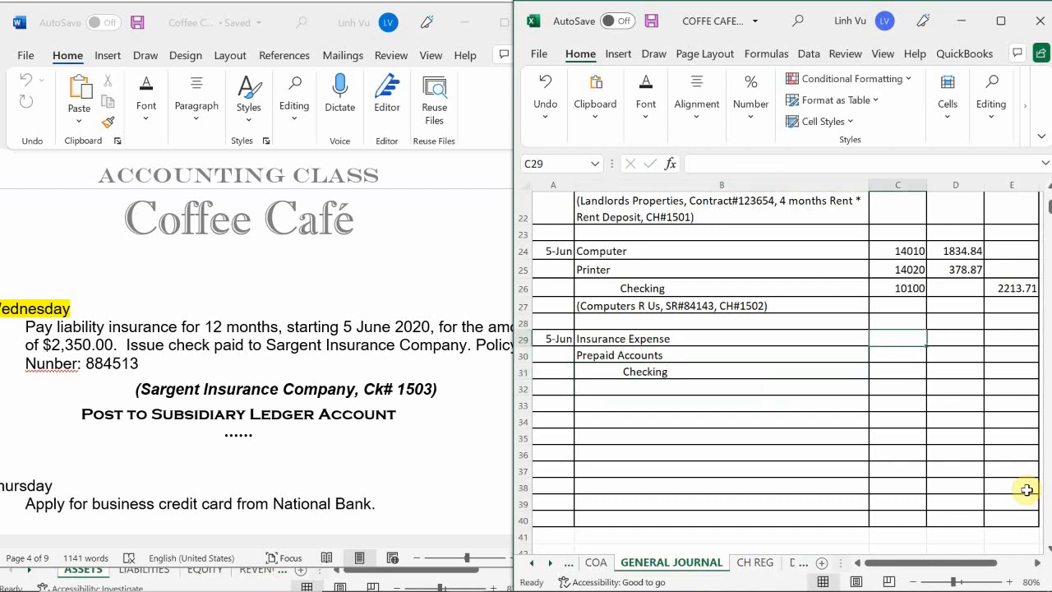
pyautogui.write('60400')
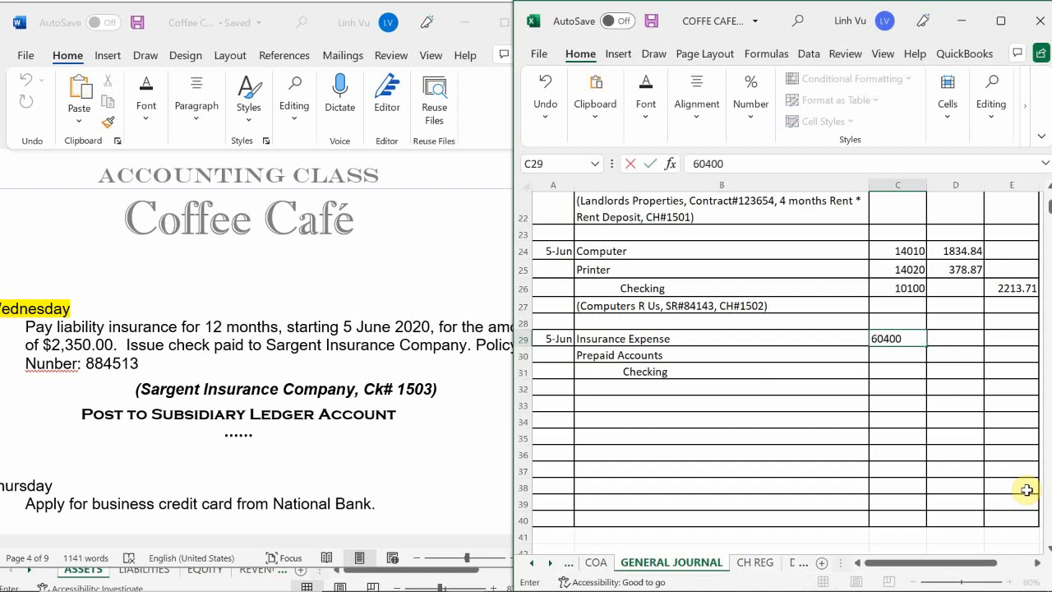
pyautogui.press('Return')
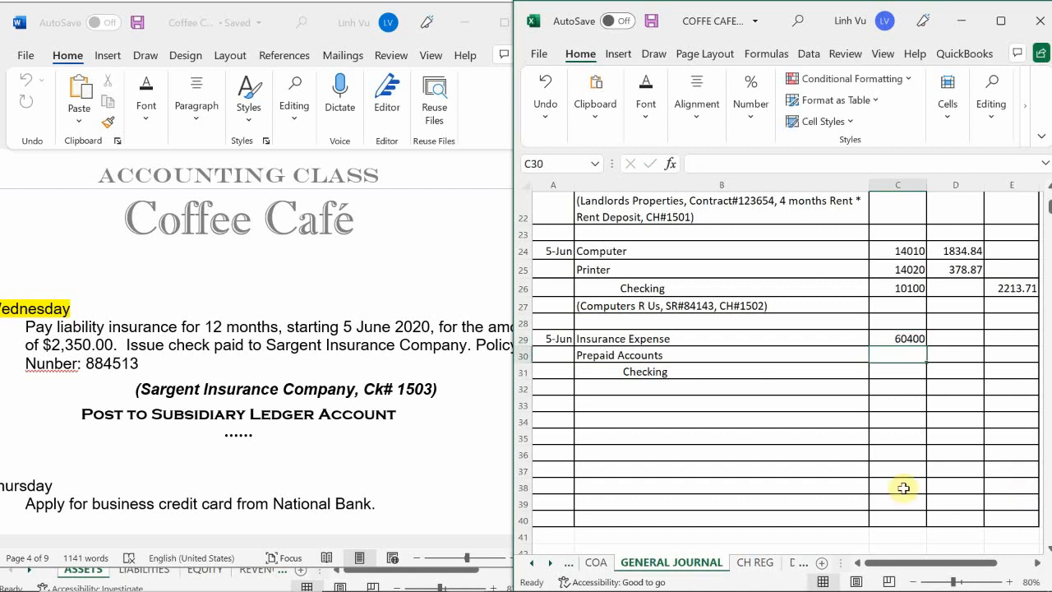
# Check the prepaid code on the COA sheet and enter 18600 for Prepaid Accounts and 10100 for Checking in the general journal
pyautogui.click(590, 565)
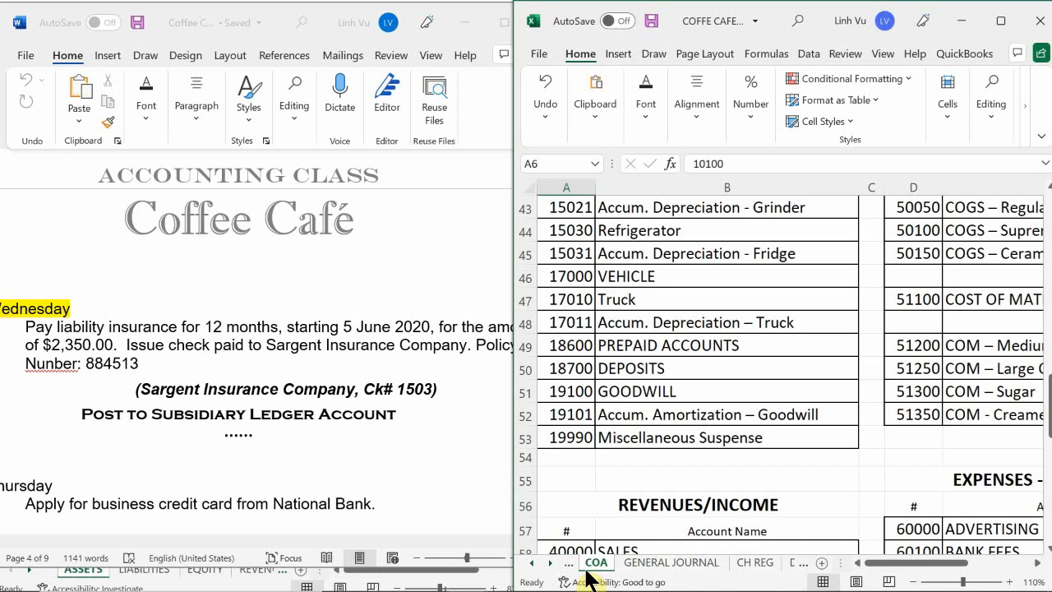
pyautogui.click(661, 564)
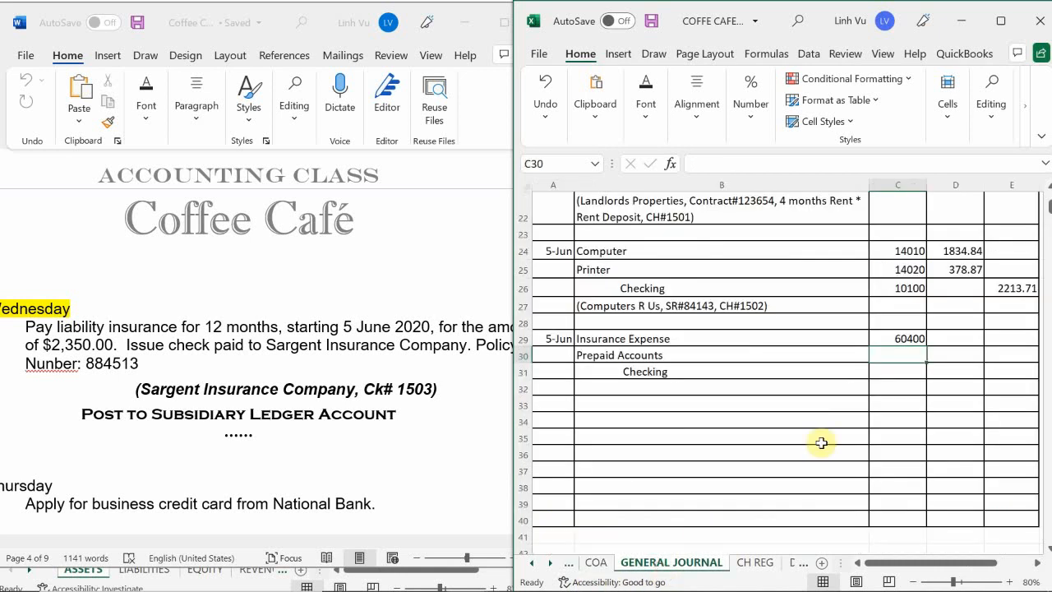
pyautogui.write('1')
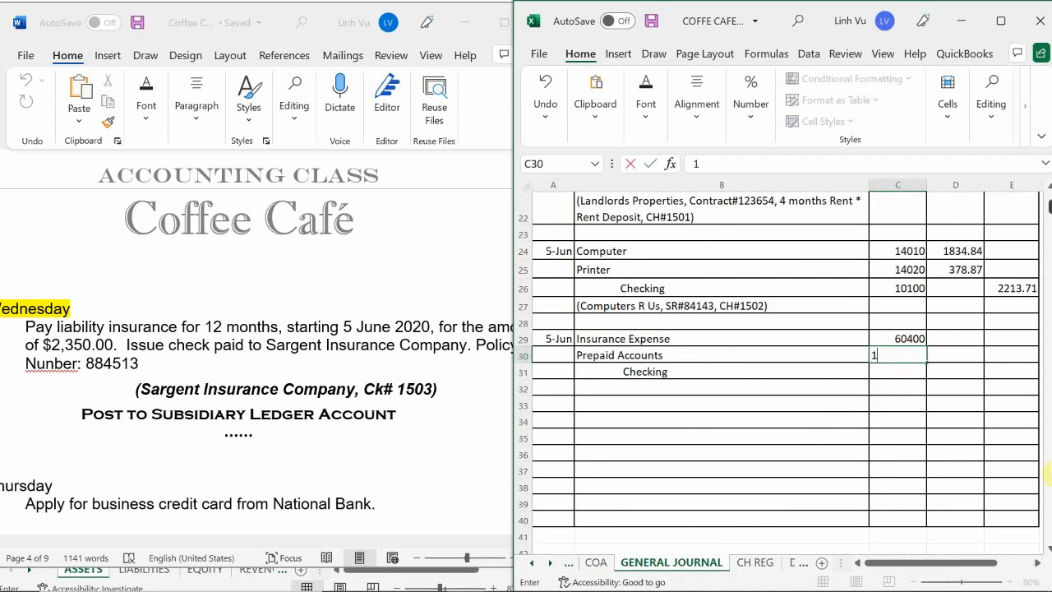
pyautogui.write('86+00')
pyautogui.press('BackSpace')
pyautogui.press('BackSpace')
pyautogui.press('BackSpace')
pyautogui.write('00')
pyautogui.press('Return')
pyautogui.write('10100')
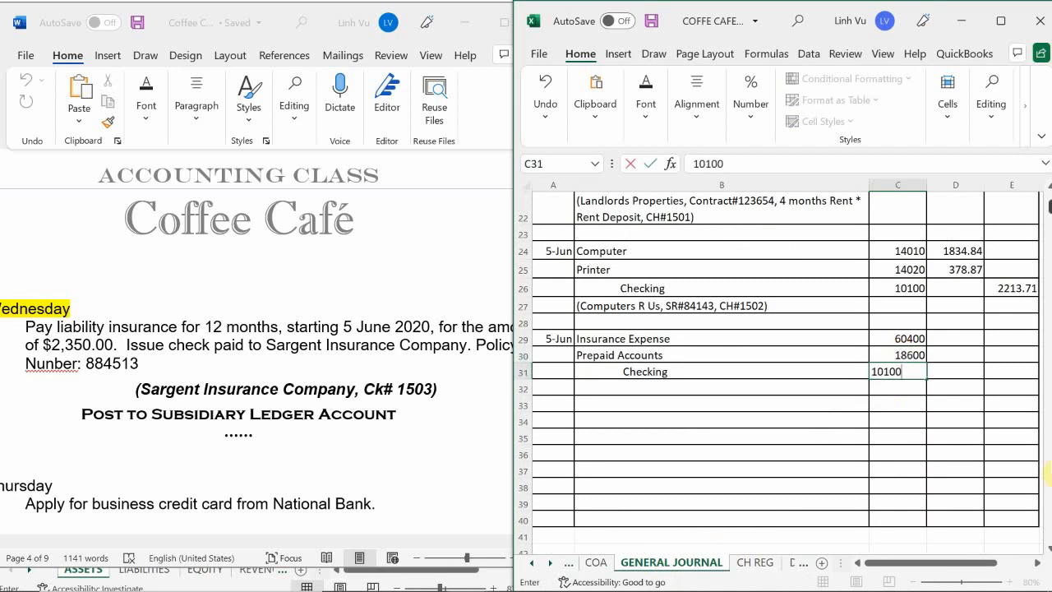
pyautogui.press('Return')
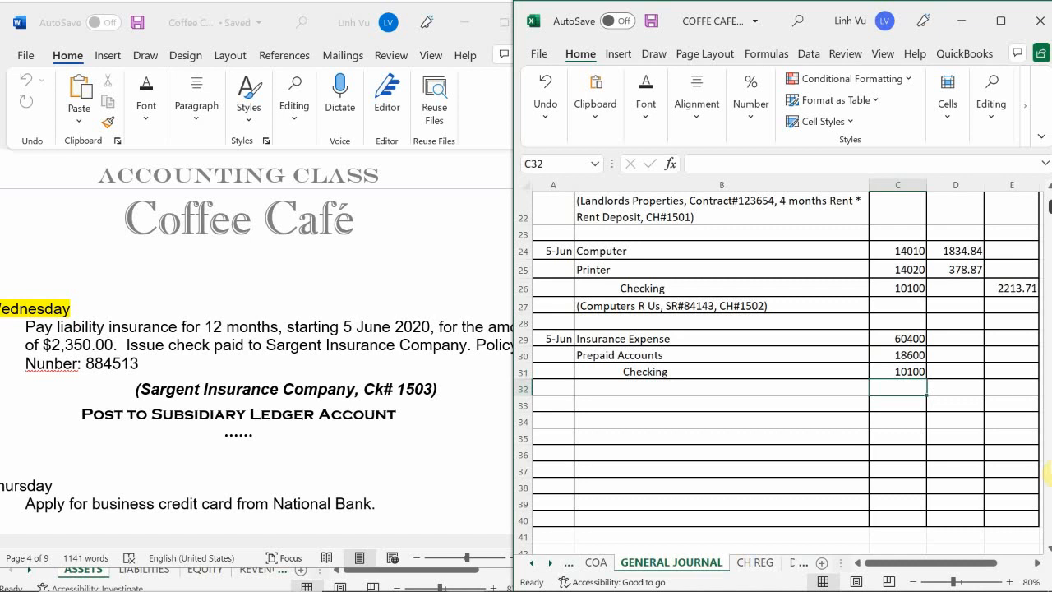
pyautogui.press('Right')
pyautogui.press('Up')
pyautogui.press('Up')
pyautogui.press('Up')
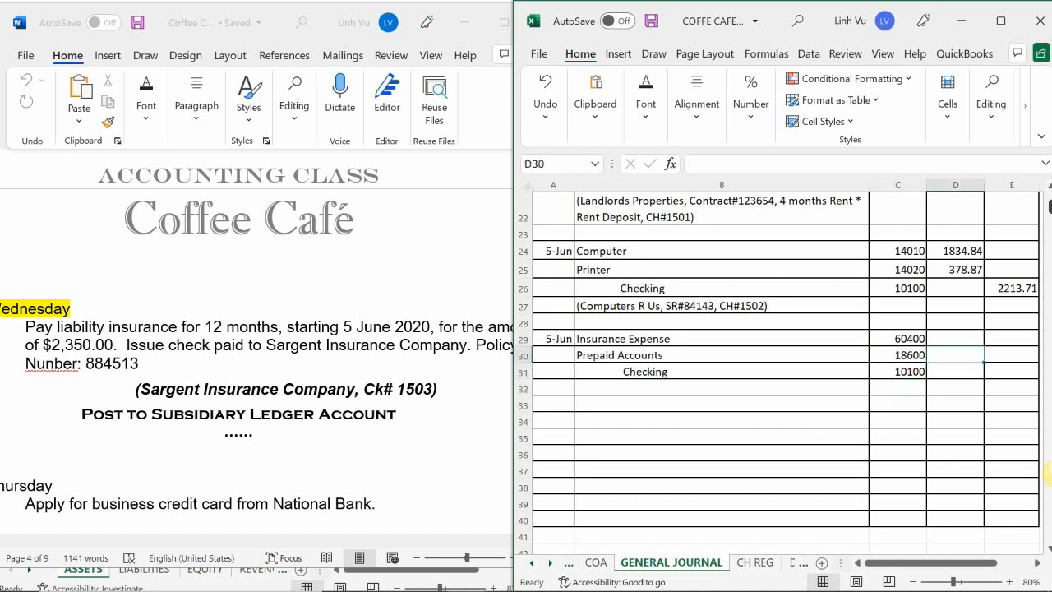
pyautogui.press('Down')
pyautogui.press('Down')
pyautogui.press('Right')
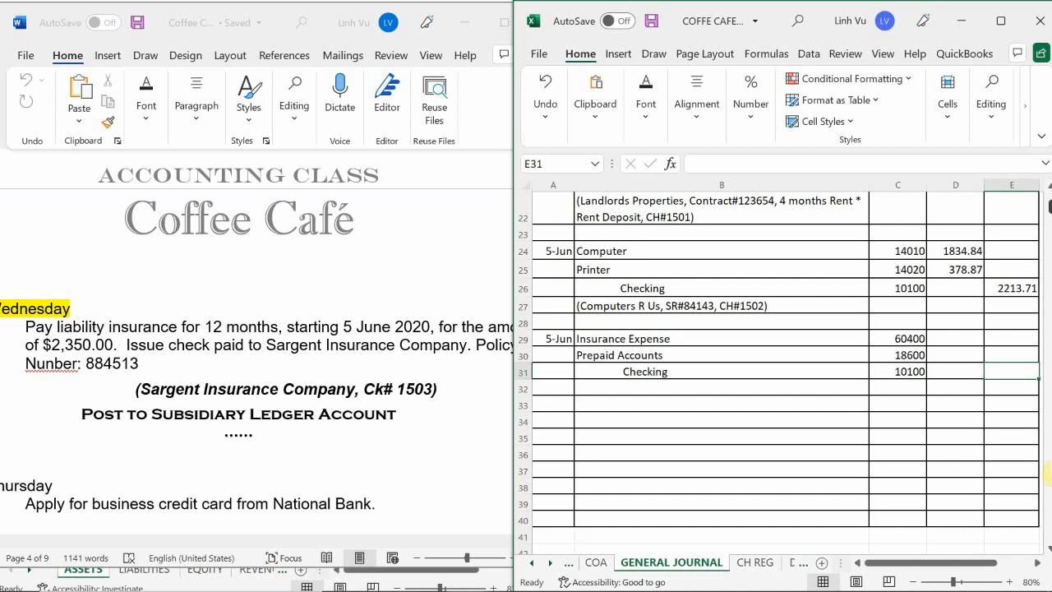
# Enter the Insurance Expense debit in cell D29 as one month's share of the premium, rounded to two decimals with =ROUND(2350/12,2)
pyautogui.press('Left')
pyautogui.press('Up')
pyautogui.press('Up')
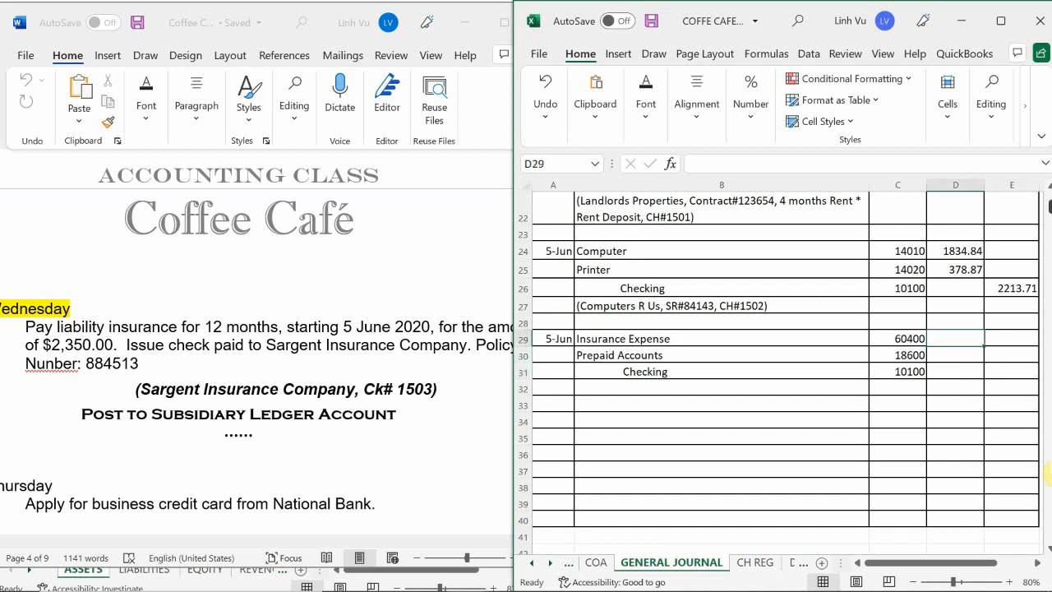
pyautogui.write('=rp')
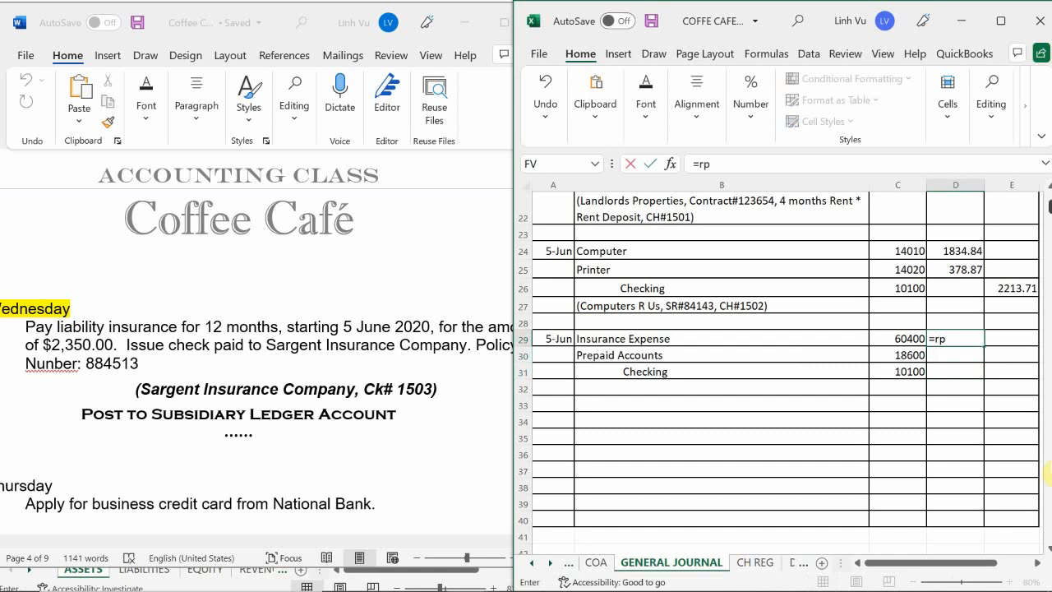
pyautogui.press('BackSpace')
pyautogui.write('oubd')
pyautogui.press('BackSpace')
pyautogui.press('BackSpace')
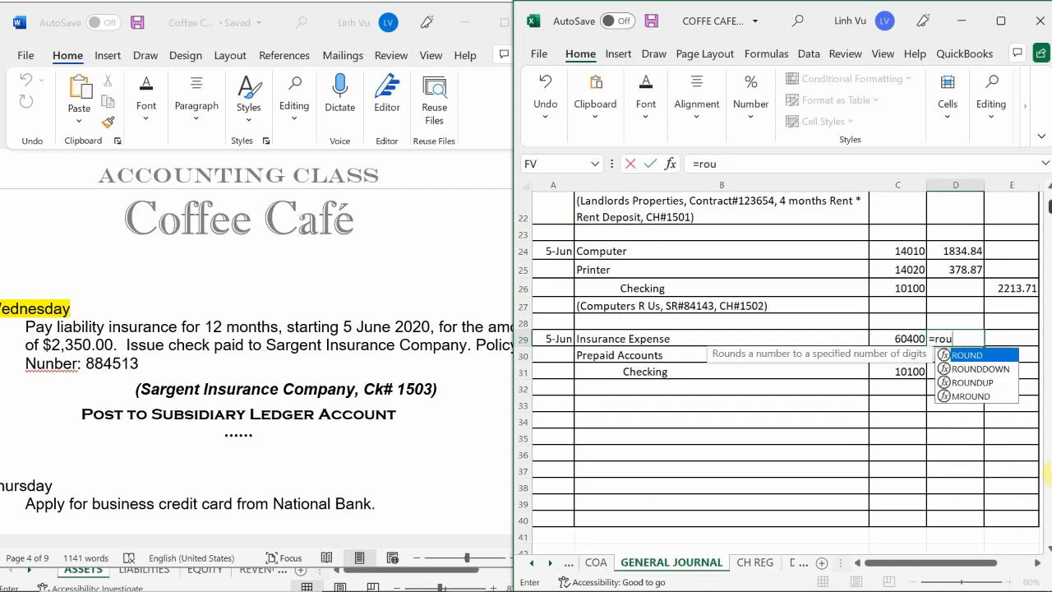
pyautogui.write('nd(')
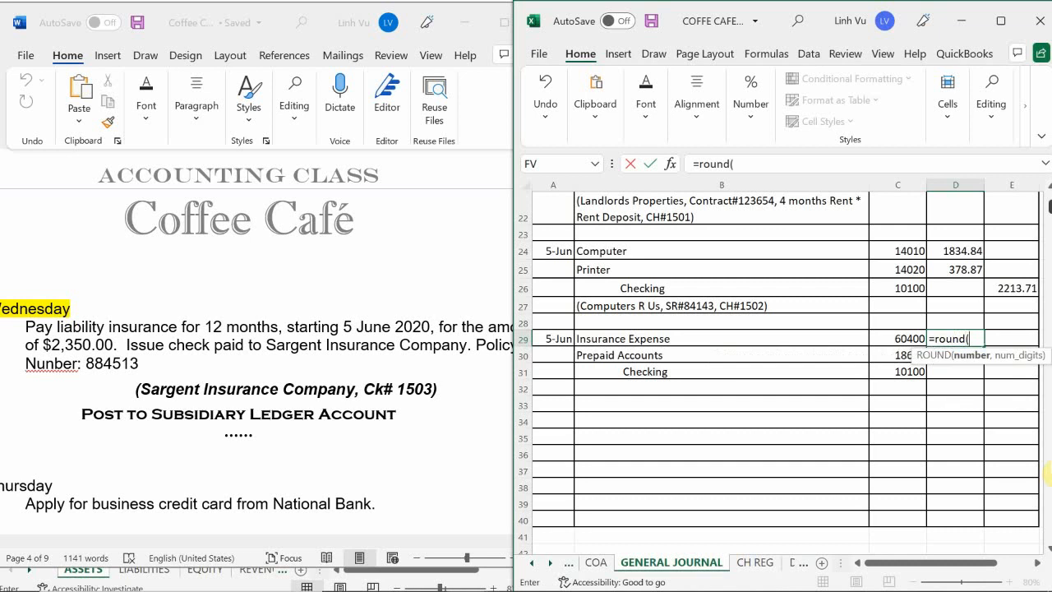
pyautogui.write('2350/')
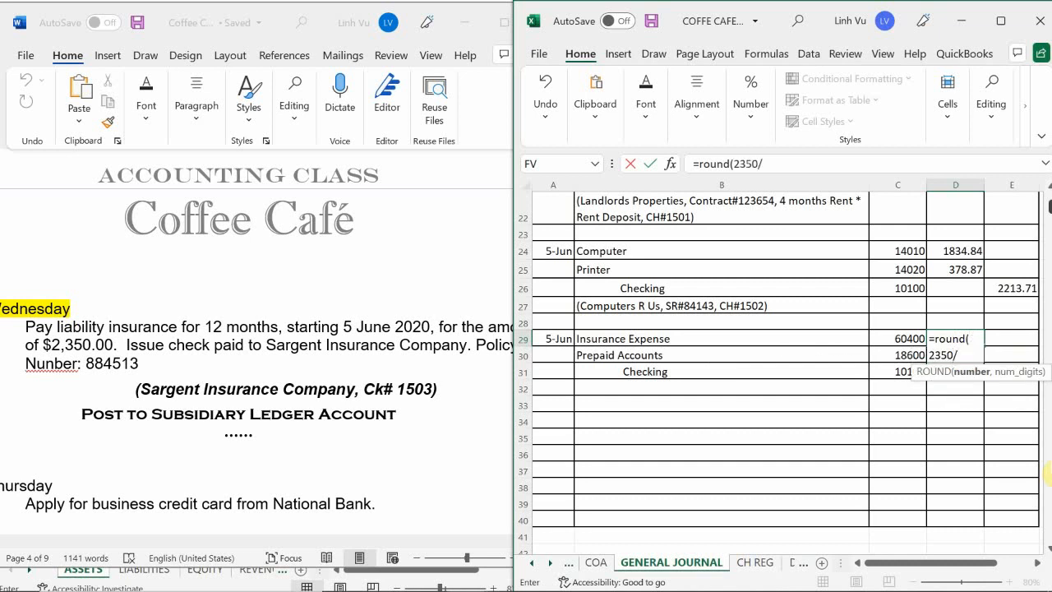
pyautogui.write('12m')
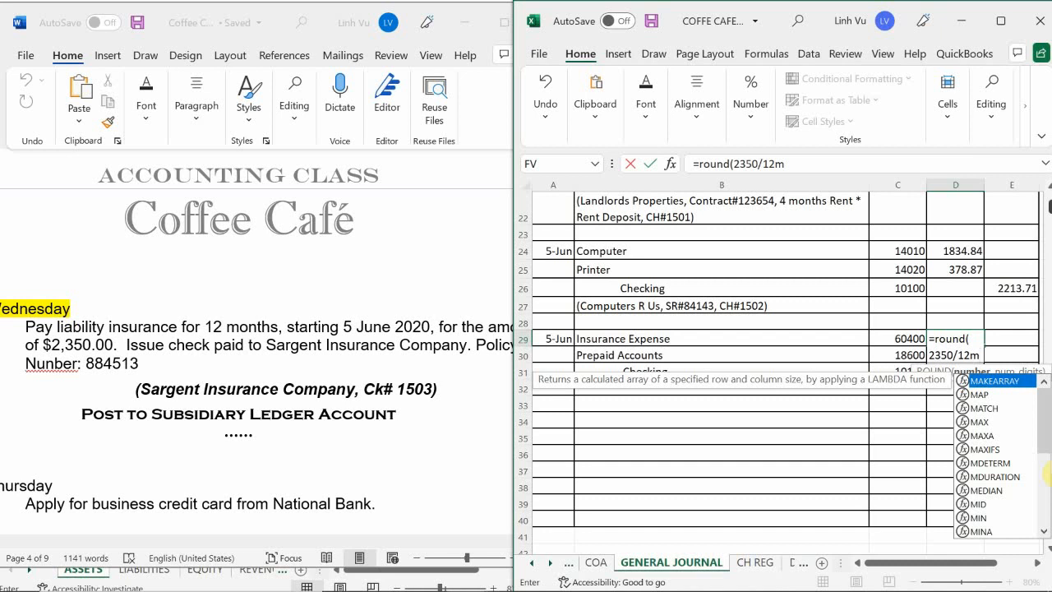
pyautogui.press('BackSpace')
pyautogui.write(',2')
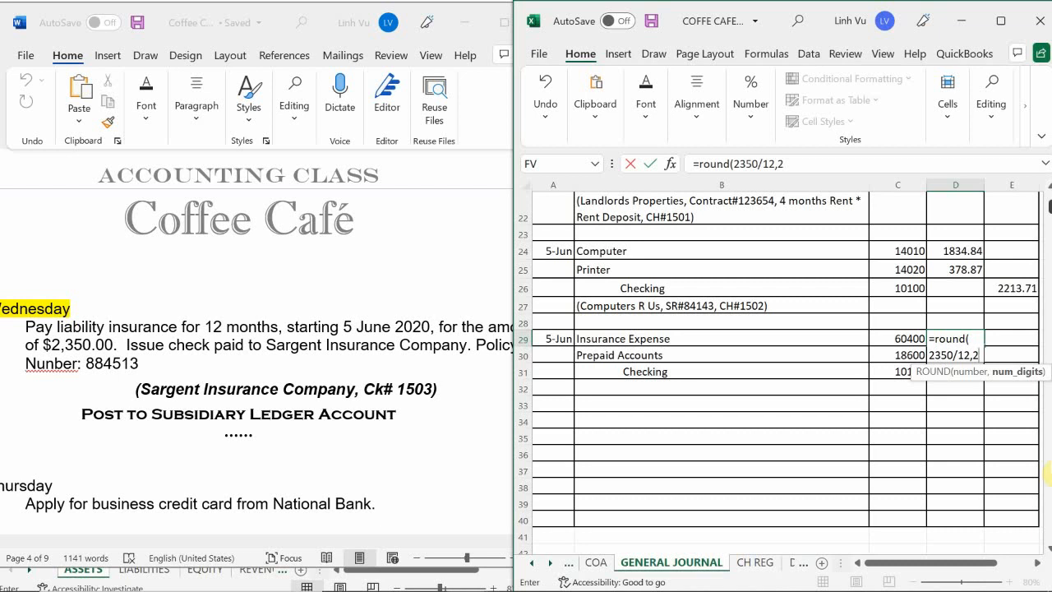
pyautogui.press('Return')
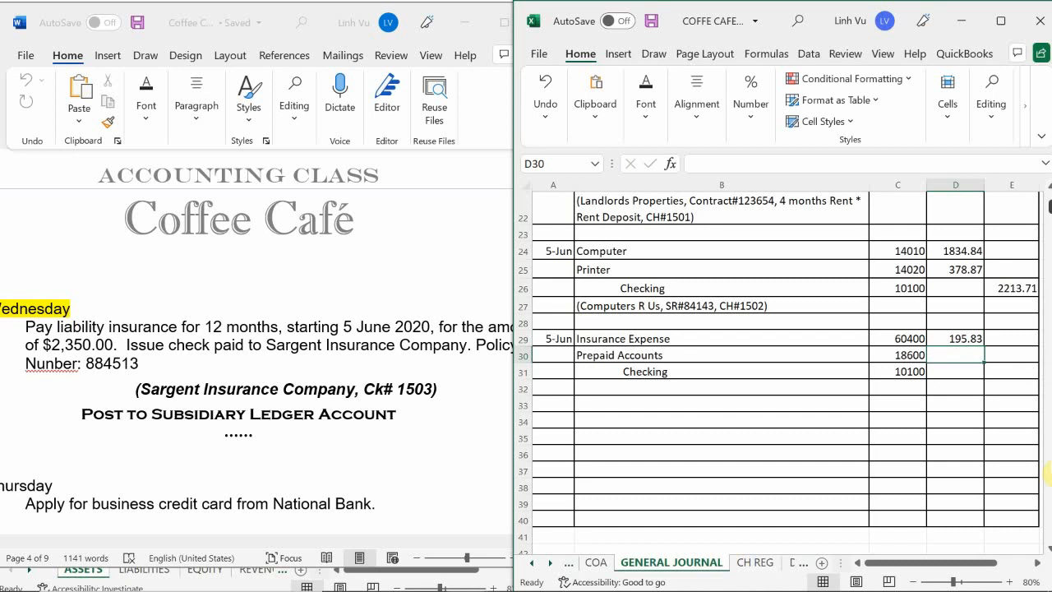
# Enter the Prepaid Accounts debit in cell D30 as the remaining premium with the formula =2350-D29
pyautogui.write('=')
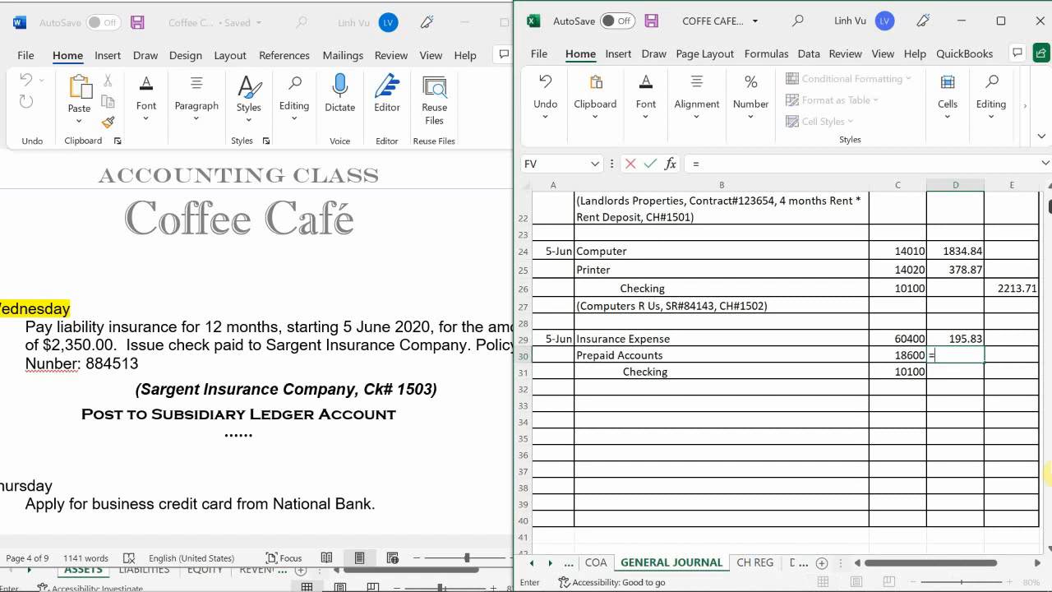
pyautogui.write('2350-')
pyautogui.press('Up')
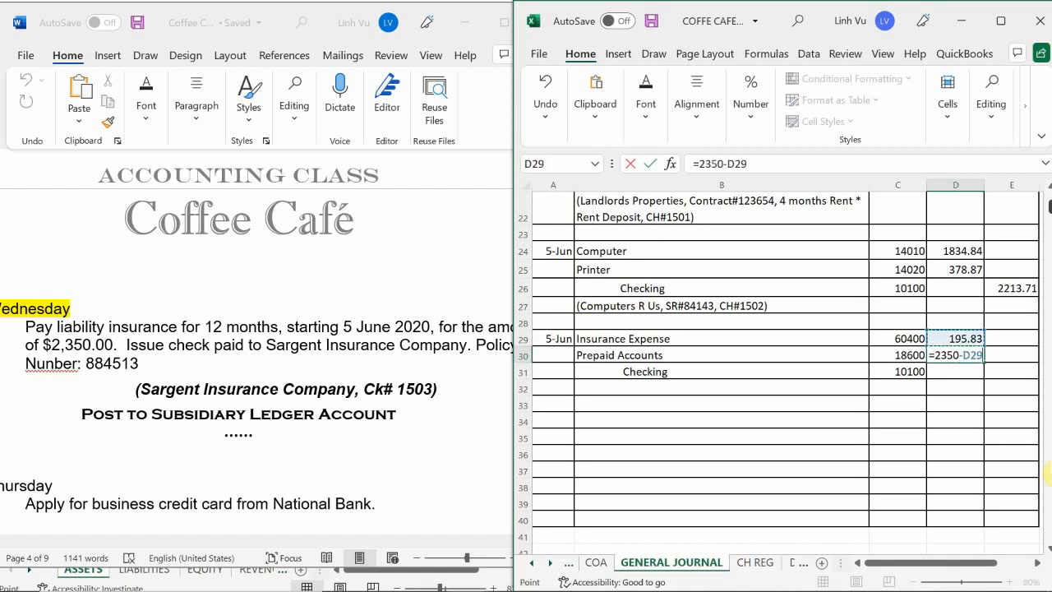
pyautogui.press('Return')
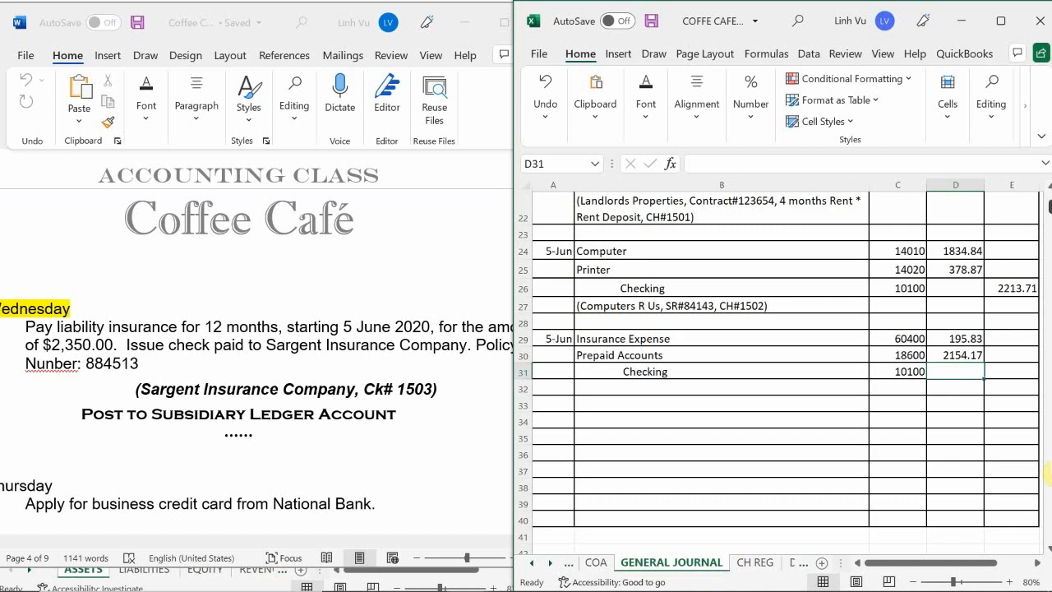
# Enter the Checking credit in cell E31 as the sum of the two debits with the formula =D29+D30
pyautogui.press('Right')
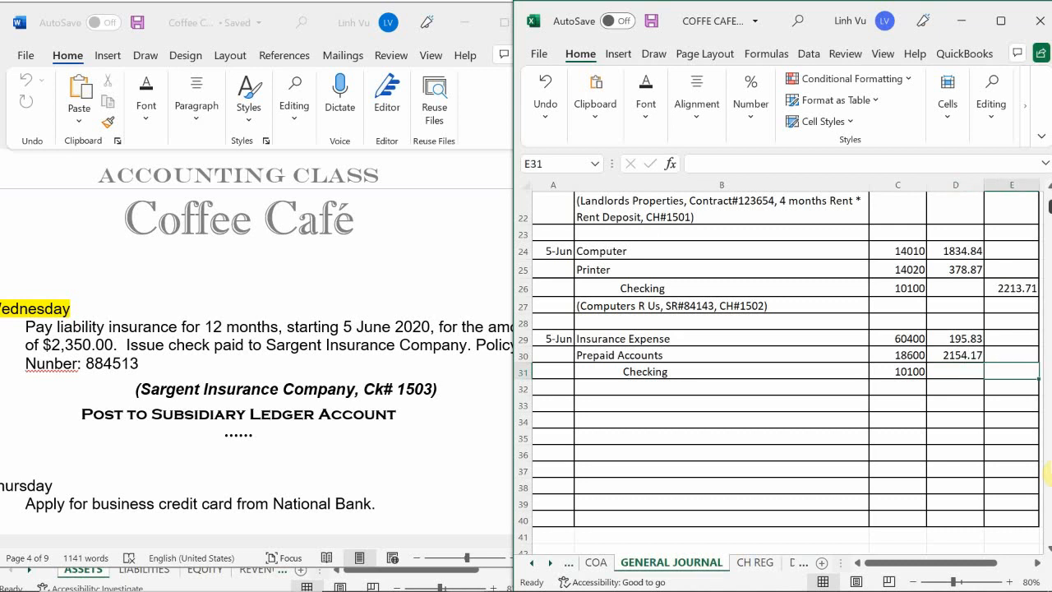
pyautogui.write('=')
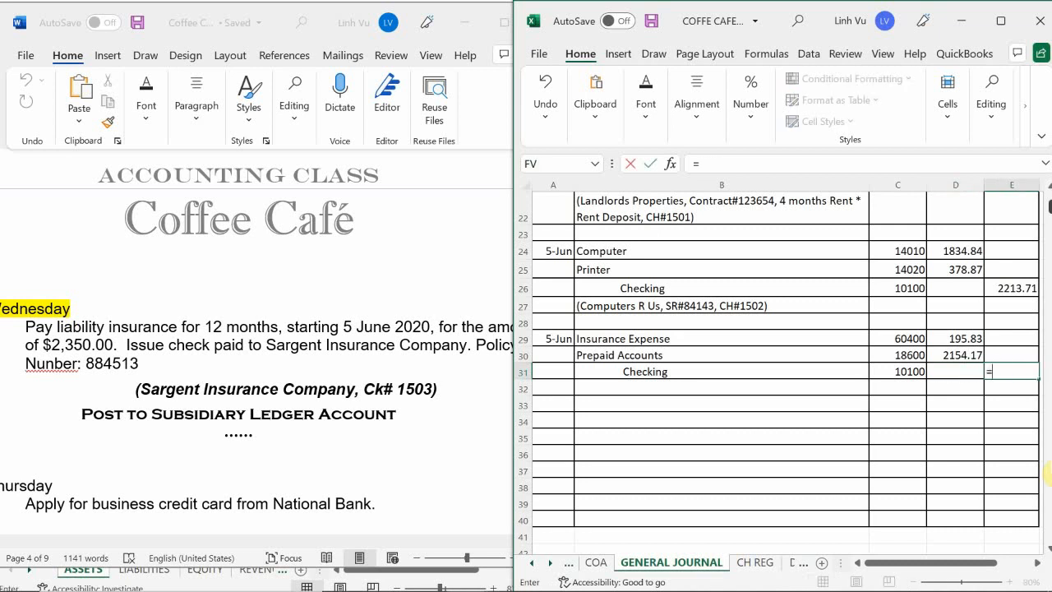
pyautogui.press('Left')
pyautogui.press('Up')
pyautogui.press('Up')
pyautogui.write('+')
pyautogui.press('Left')
pyautogui.press('Up')
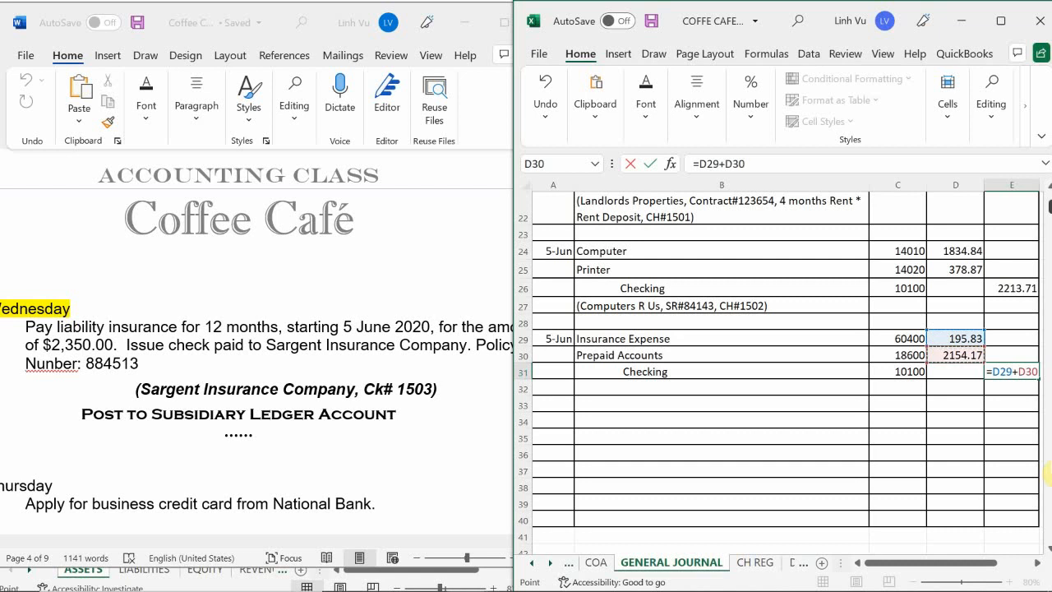
pyautogui.press('Return')
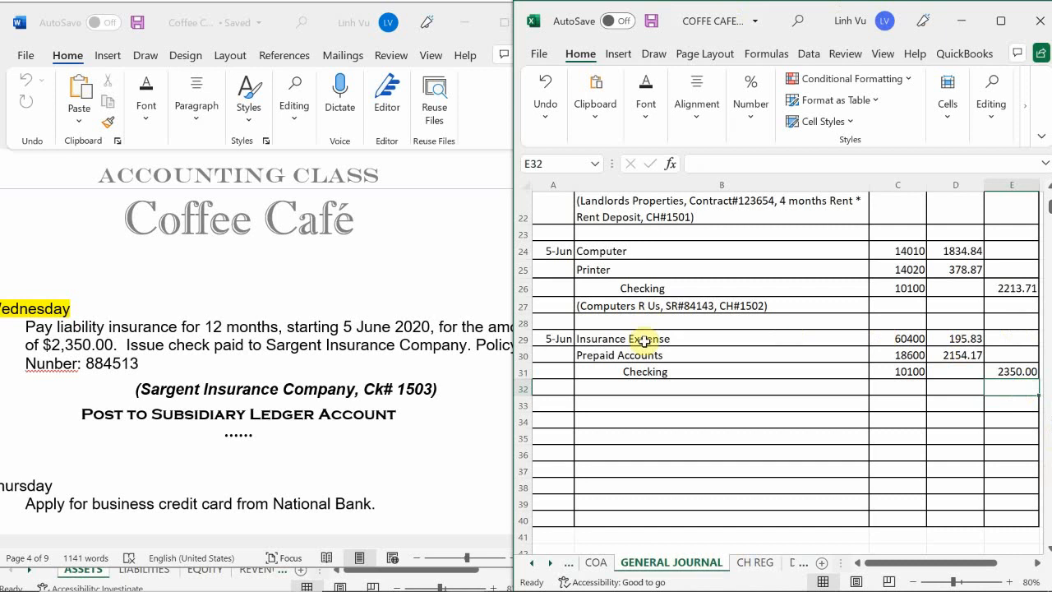
# On the CH REG sheet, enter the date 6/5 and the amount 2350 for check 1503
pyautogui.click(754, 565)
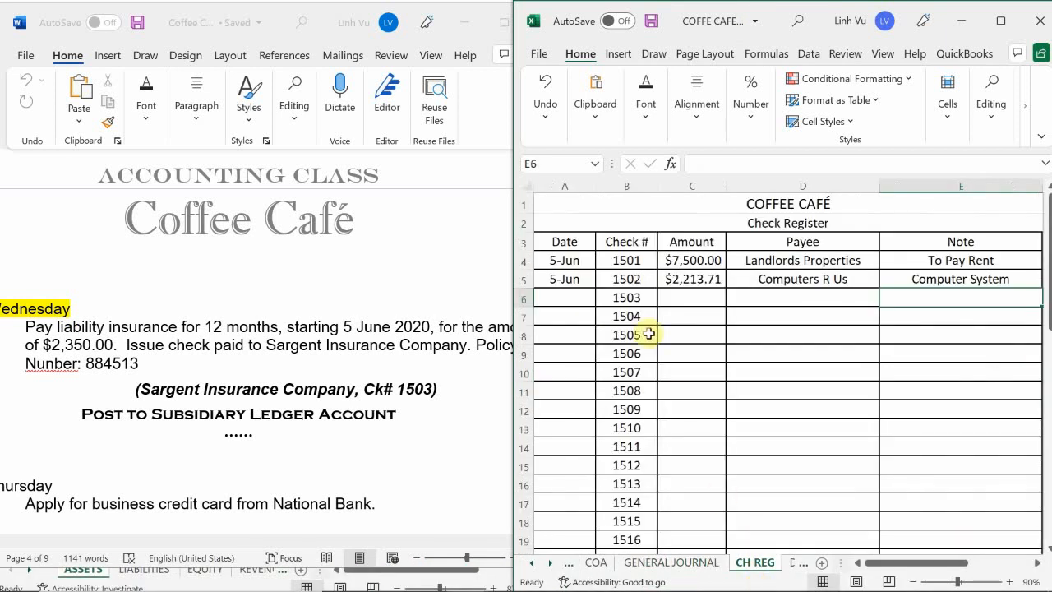
pyautogui.click(558, 298)
pyautogui.write('6/5')
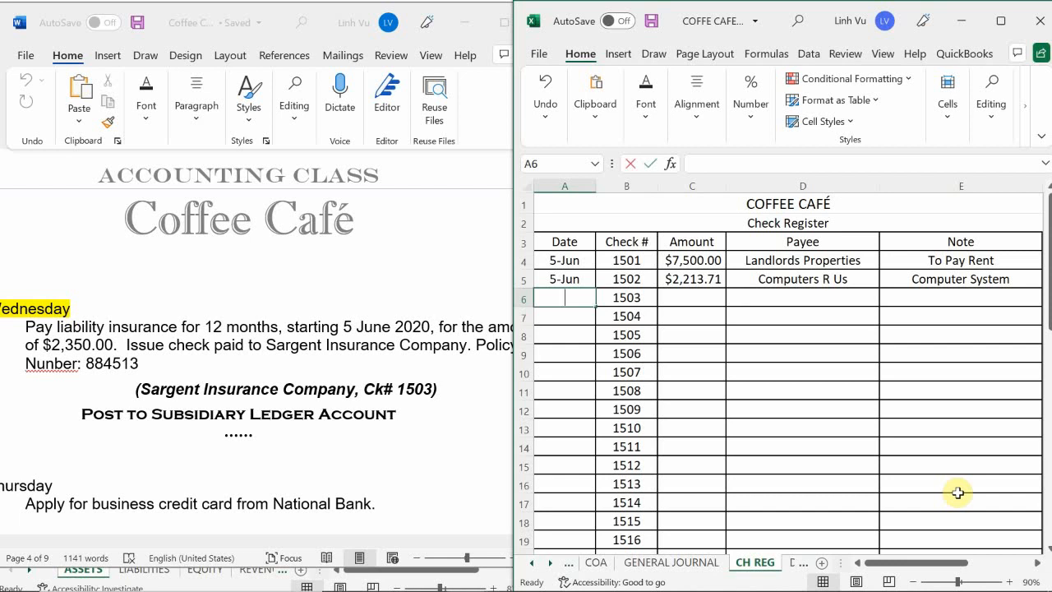
pyautogui.press('Return')
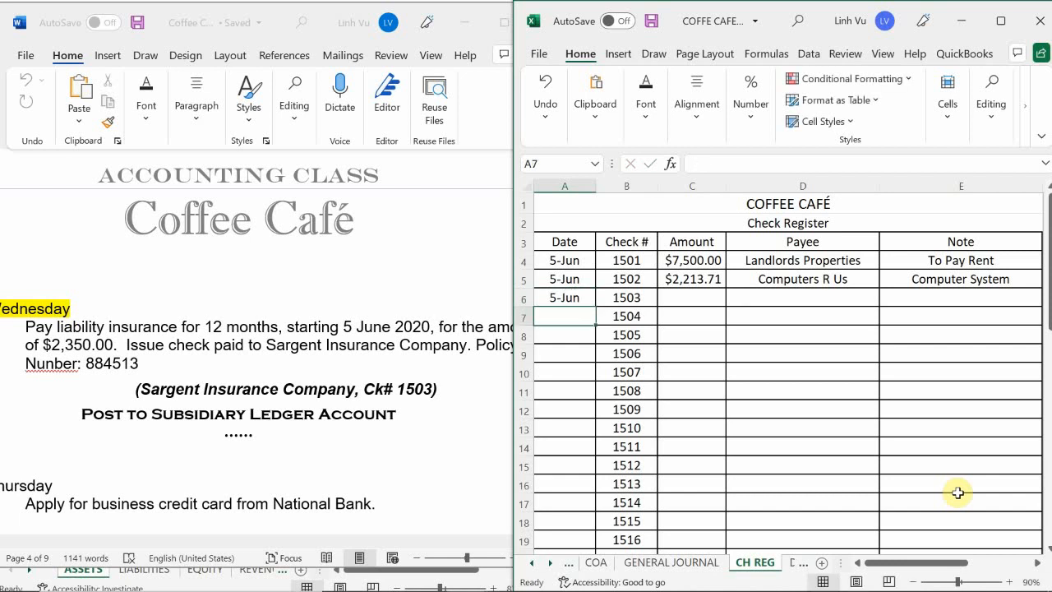
pyautogui.press('Right')
pyautogui.press('Right')
pyautogui.press('Up')
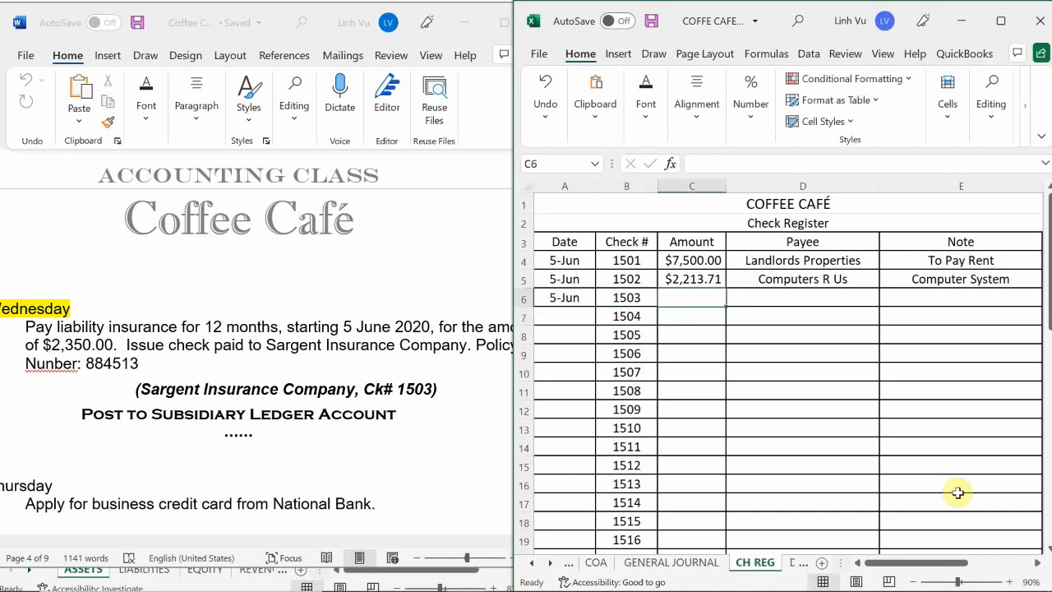
pyautogui.write('2350')
pyautogui.press('Return')
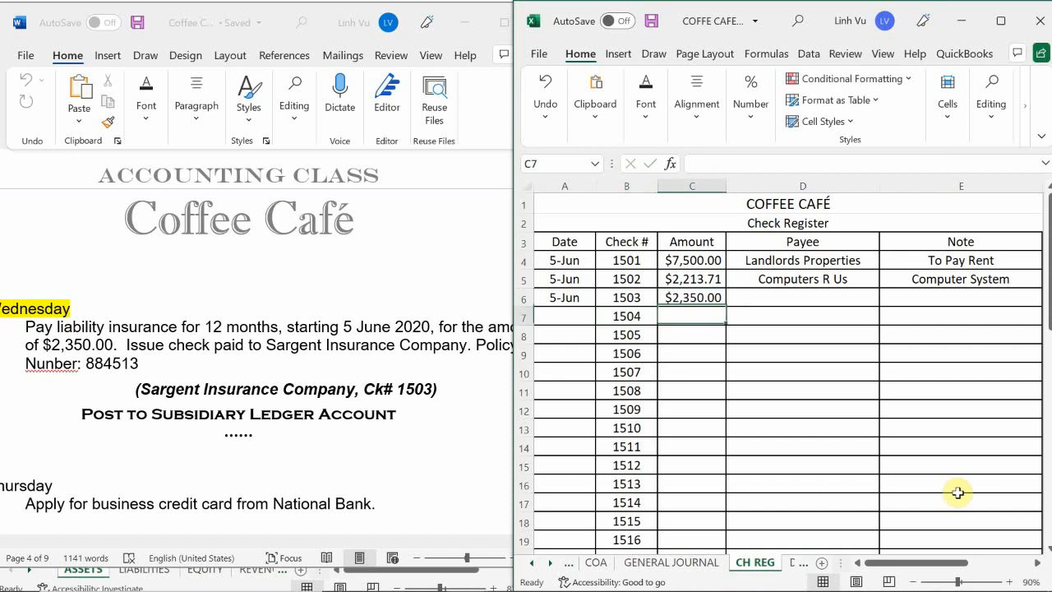
# Enter Sargent Insurance Co. as the payee of check 1503 in cell D6
pyautogui.press('Right')
pyautogui.press('Up')
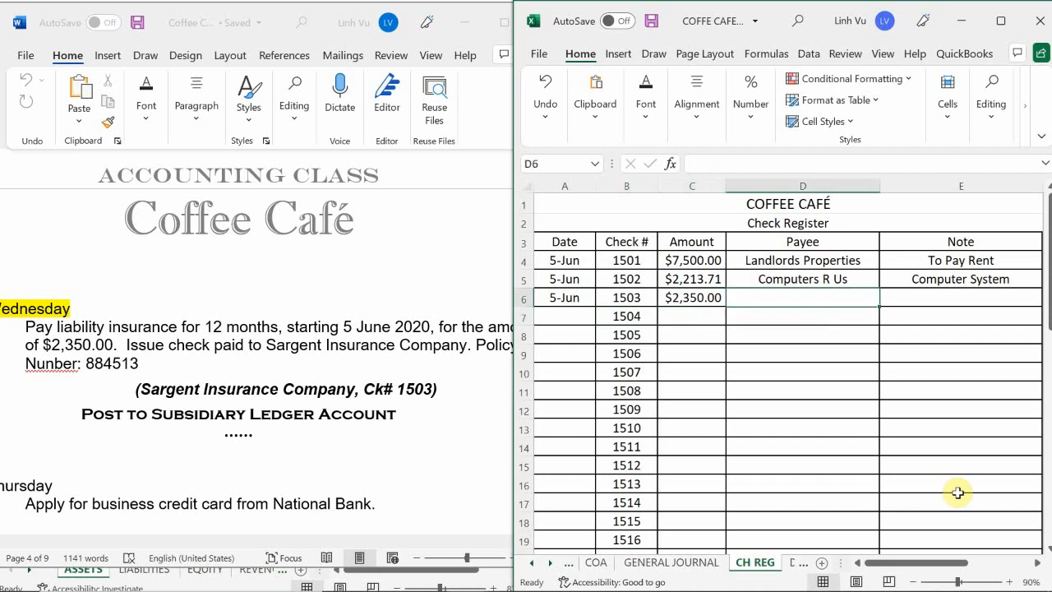
pyautogui.write('Sarg')
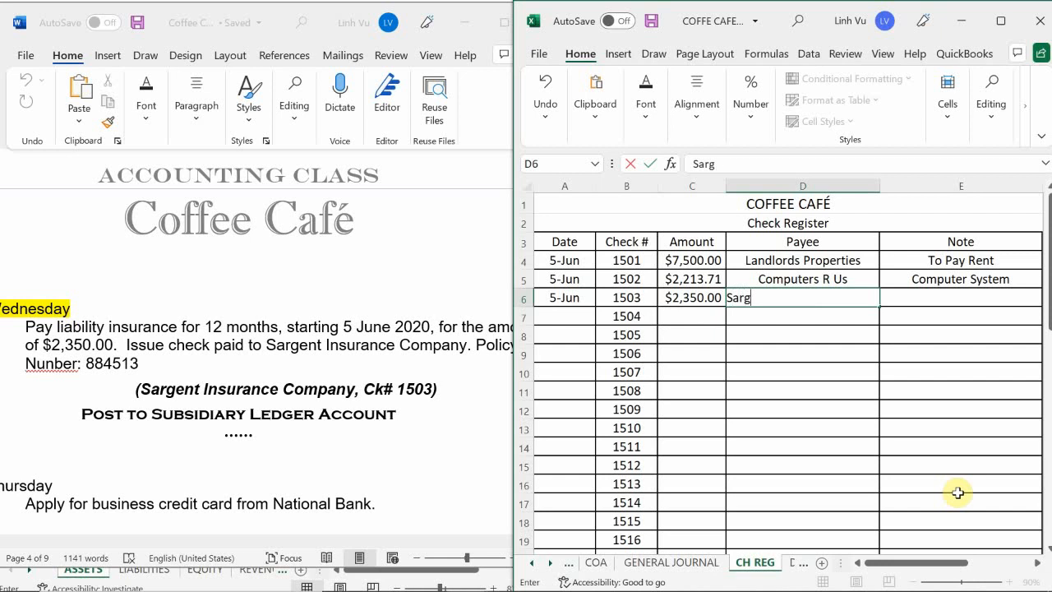
pyautogui.write('ent Insurance C')
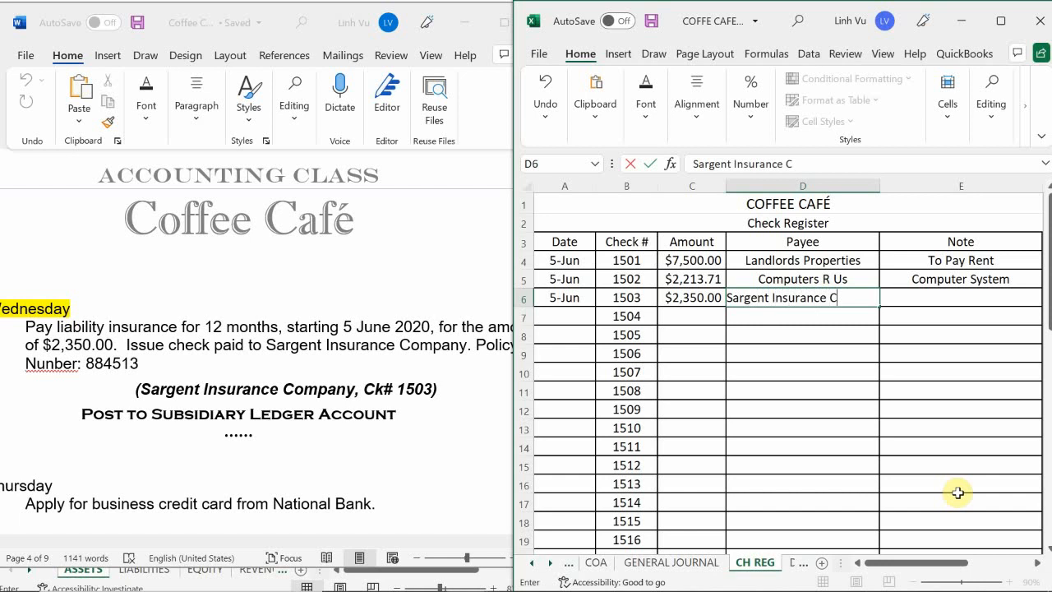
pyautogui.write('o.')
pyautogui.press('Return')
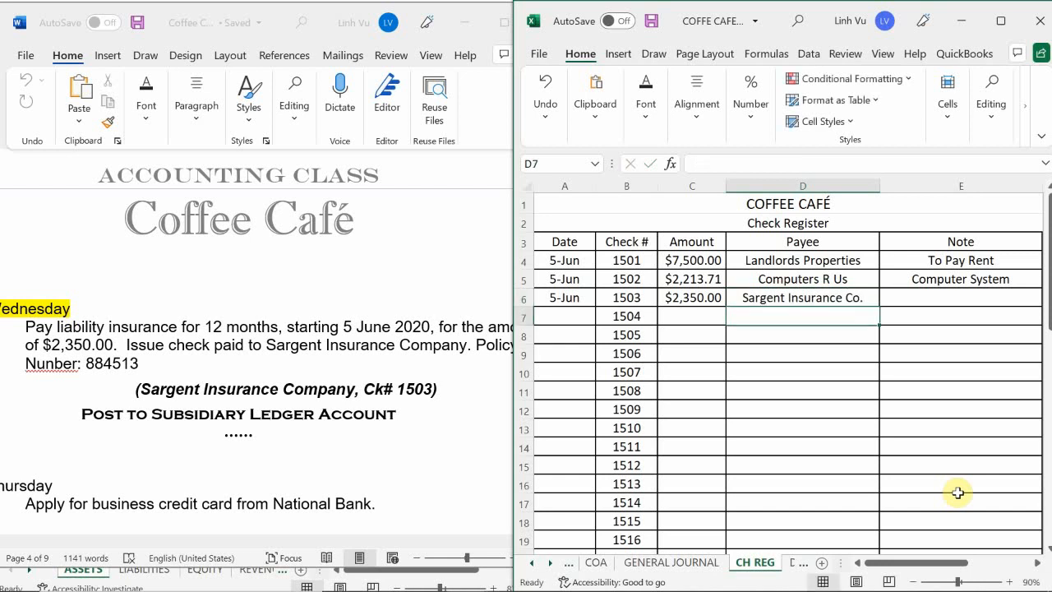
# Enter Insurance as the note for check 1503 in cell E6
pyautogui.press('Right')
pyautogui.press('Up')
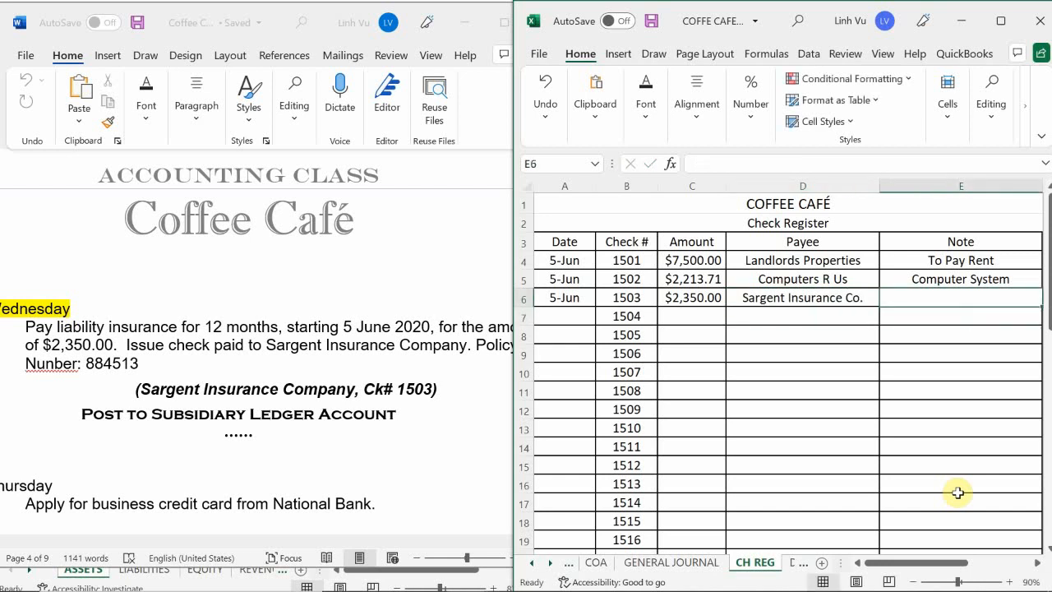
pyautogui.write('Insurance')
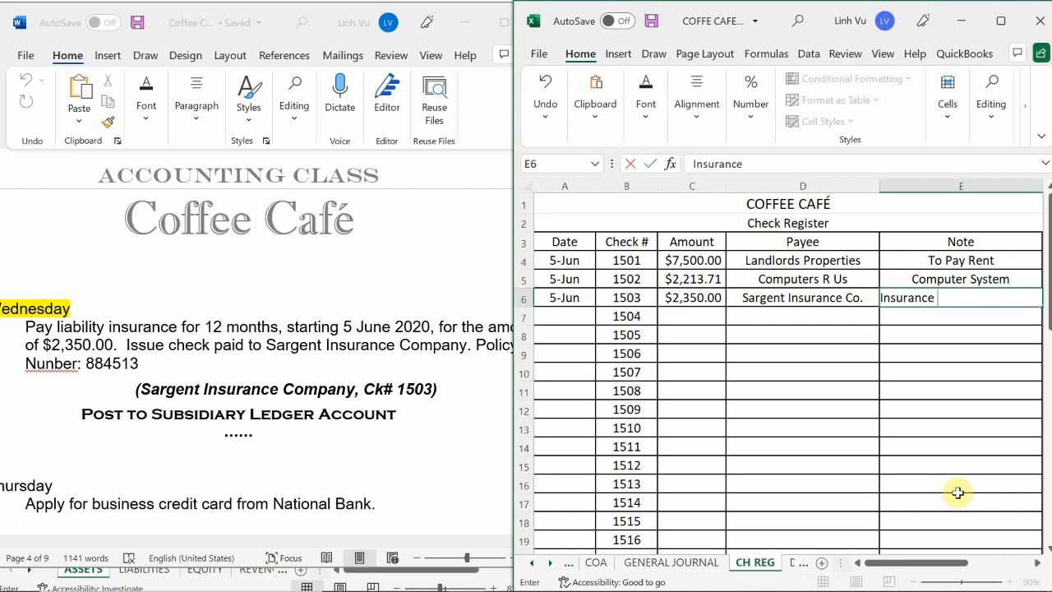
pyautogui.press('Return')
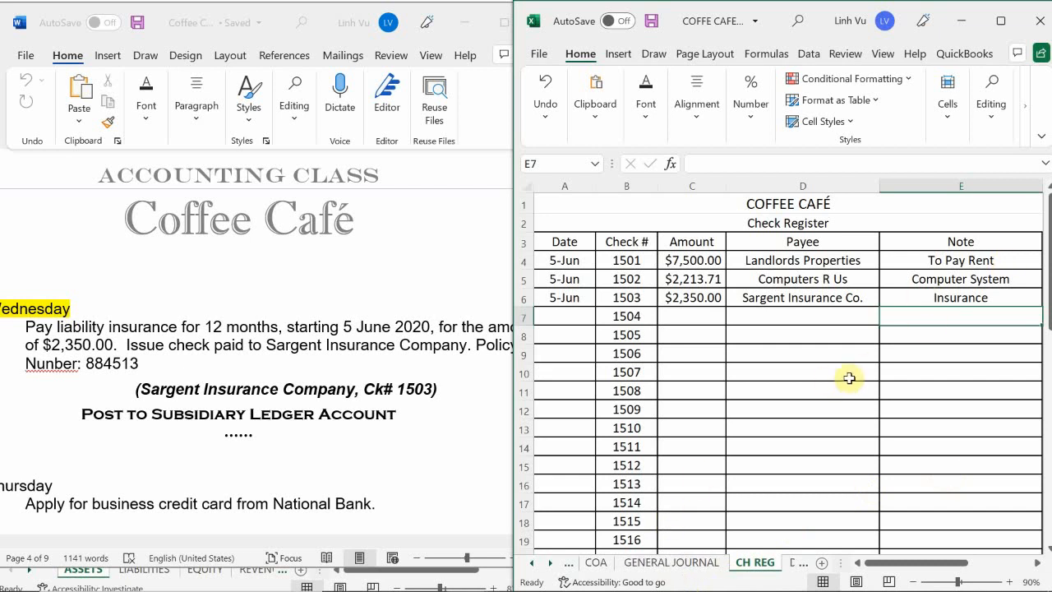
# On the GENERAL JOURNAL sheet, enter the memo "(Sargent Insurance Co, 12 Month insurance," the policy number and "Ch#1503)" in cell B32
pyautogui.click(655, 566)
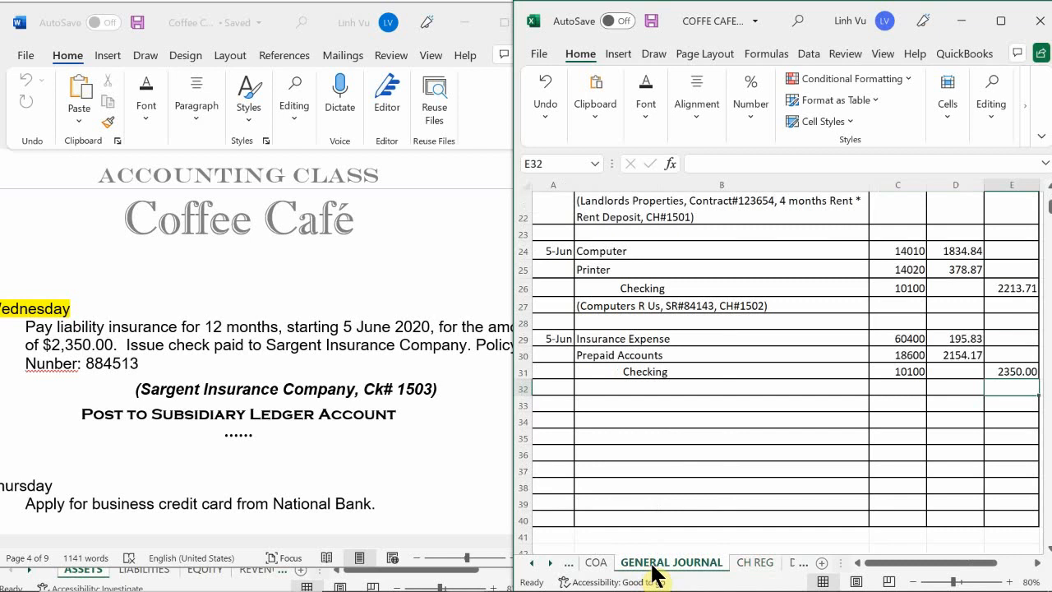
pyautogui.click(599, 387)
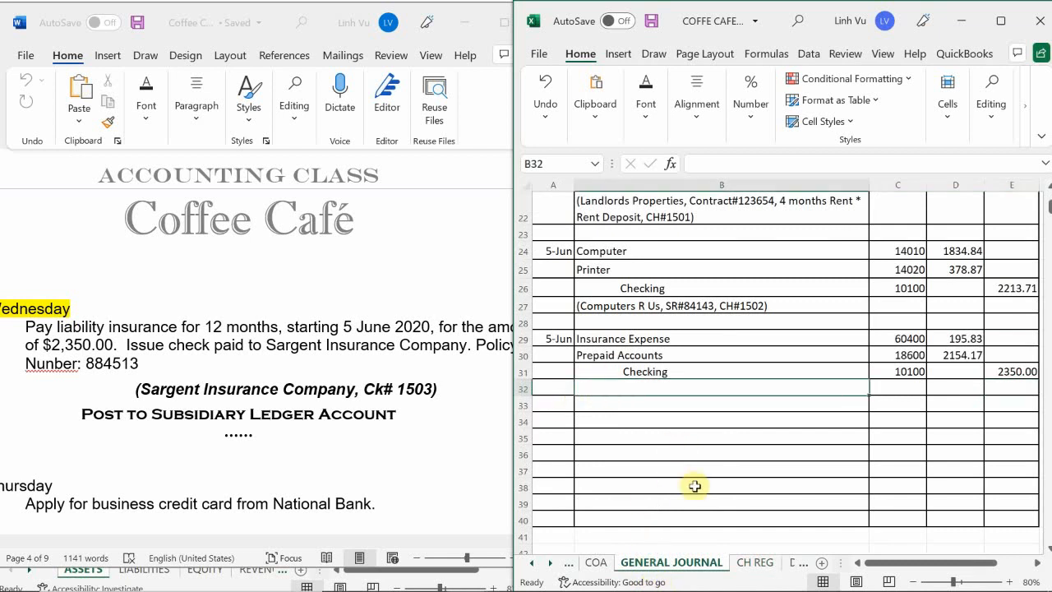
pyautogui.write('(')
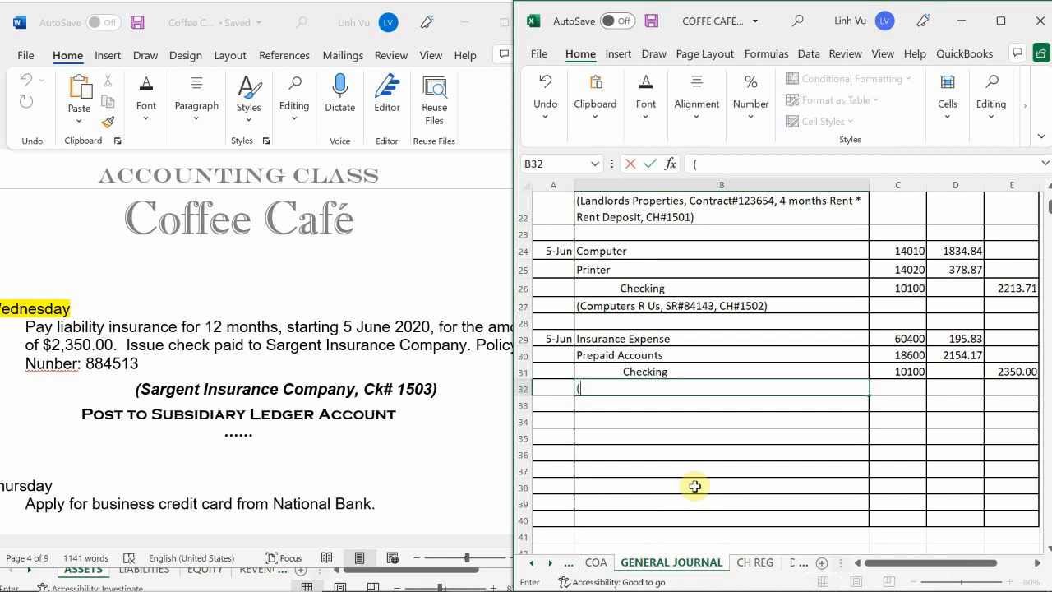
pyautogui.write('Ser')
pyautogui.press('BackSpace')
pyautogui.write('rge')
pyautogui.press('BackSpace')
pyautogui.press('BackSpace')
pyautogui.press('BackSpace')
pyautogui.write('aa')
pyautogui.press('BackSpace')
pyautogui.press('BackSpace')
pyautogui.press('BackSpace')
pyautogui.write('argent Insurance Co,')
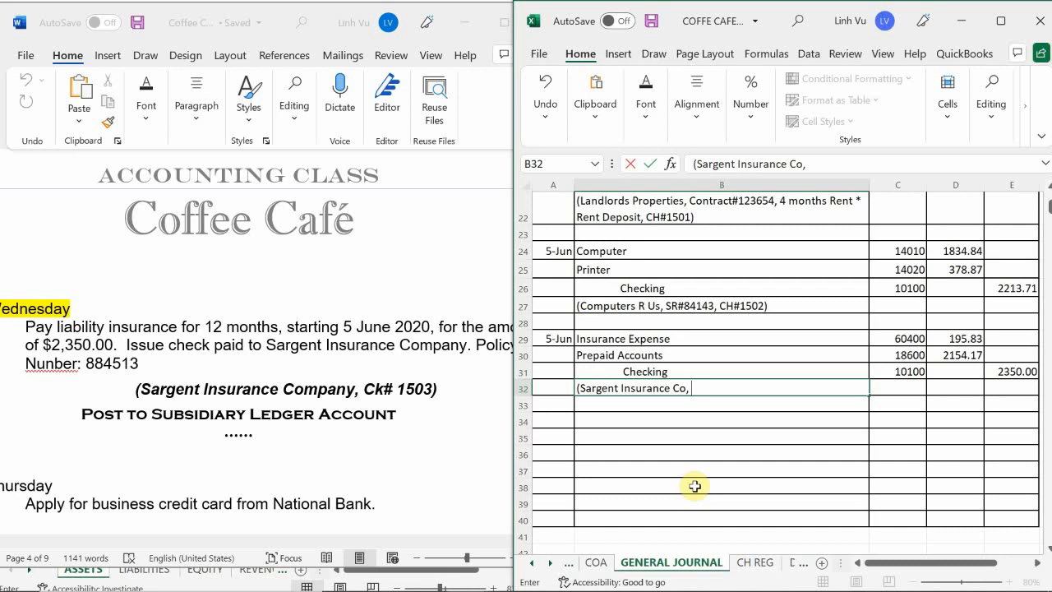
pyautogui.write('12 Month i')
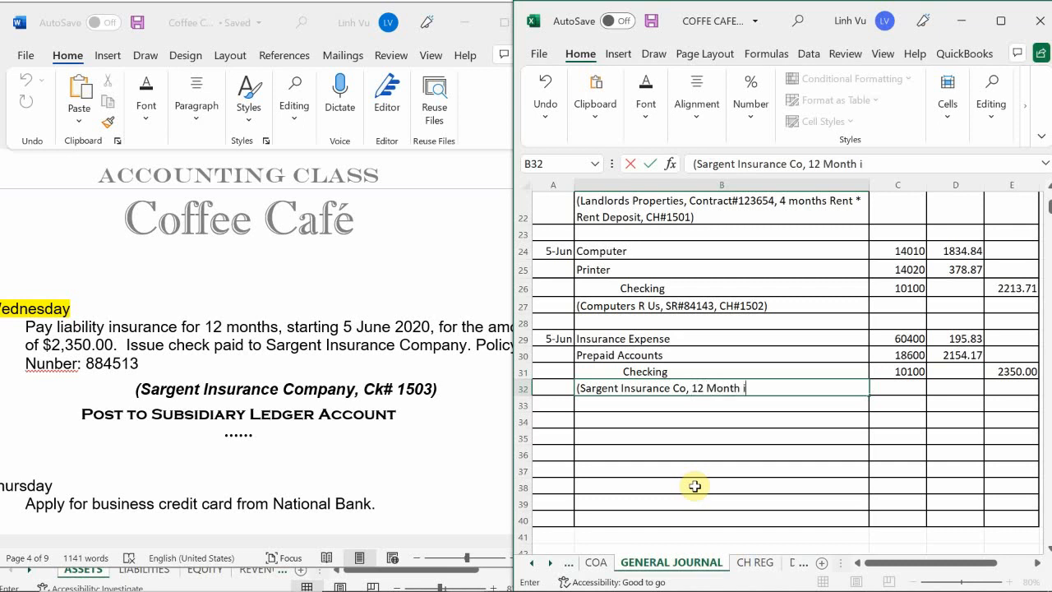
pyautogui.write('nsurance')
pyautogui.write(', ')
pyautogui.write('Polict')
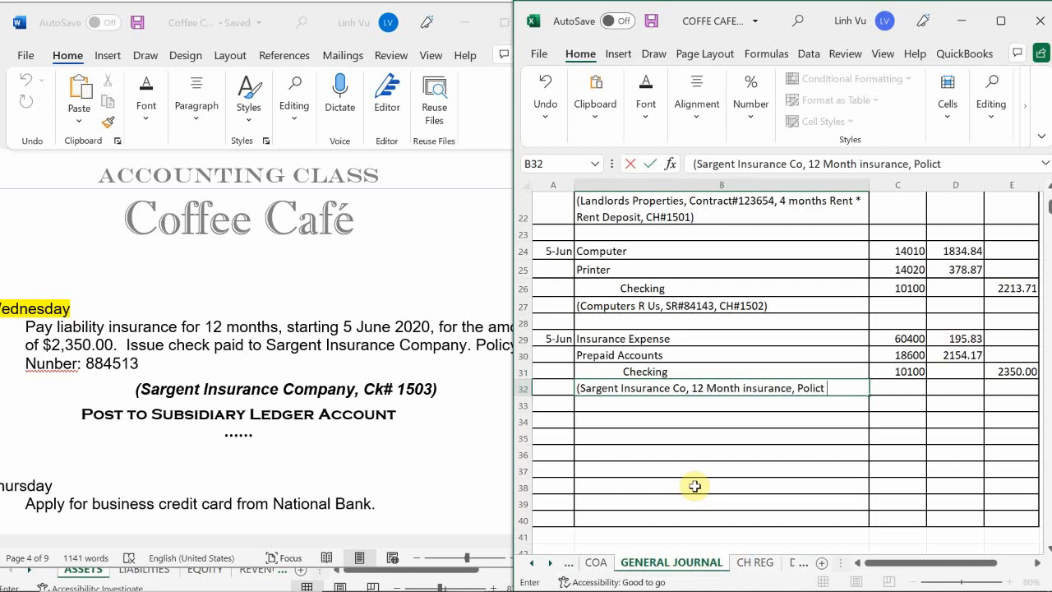
pyautogui.press('BackSpace')
pyautogui.write('y # 884513')
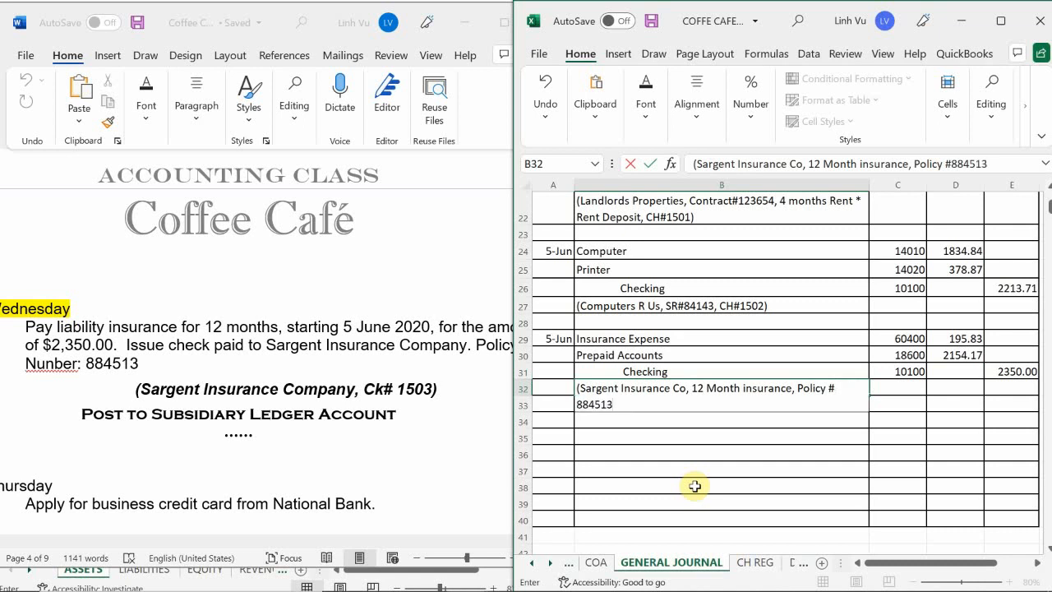
pyautogui.write(', Ch#1503')
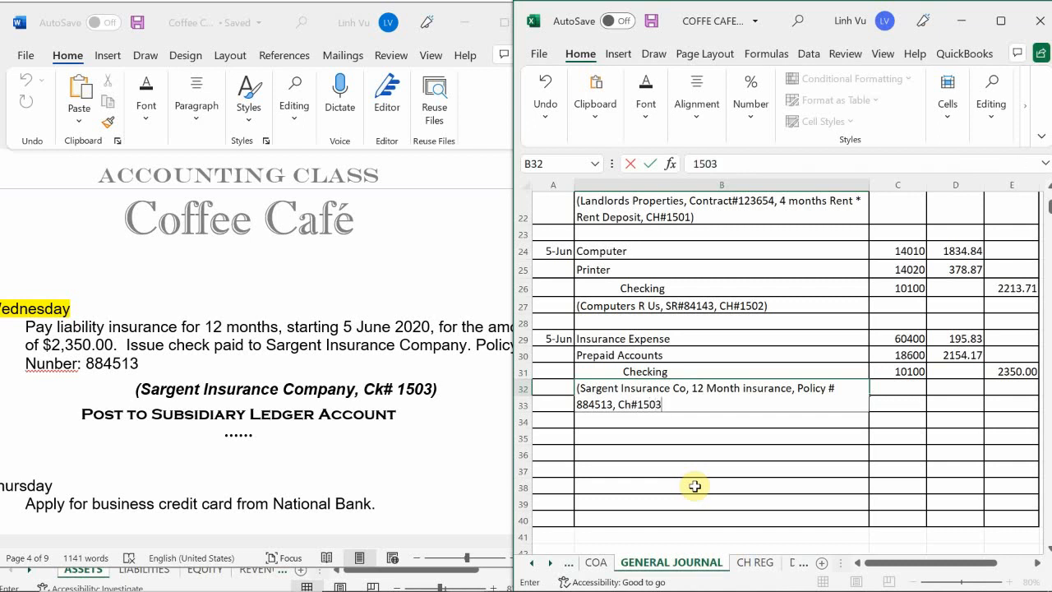
pyautogui.write(')')
pyautogui.press('Return')
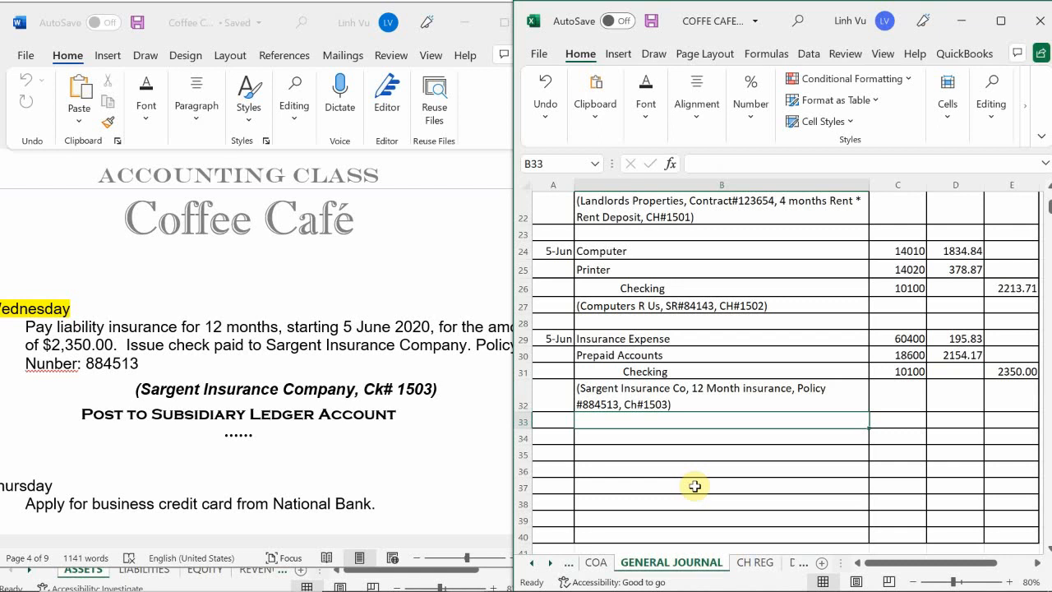
pyautogui.scroll(-1, 766, 392)
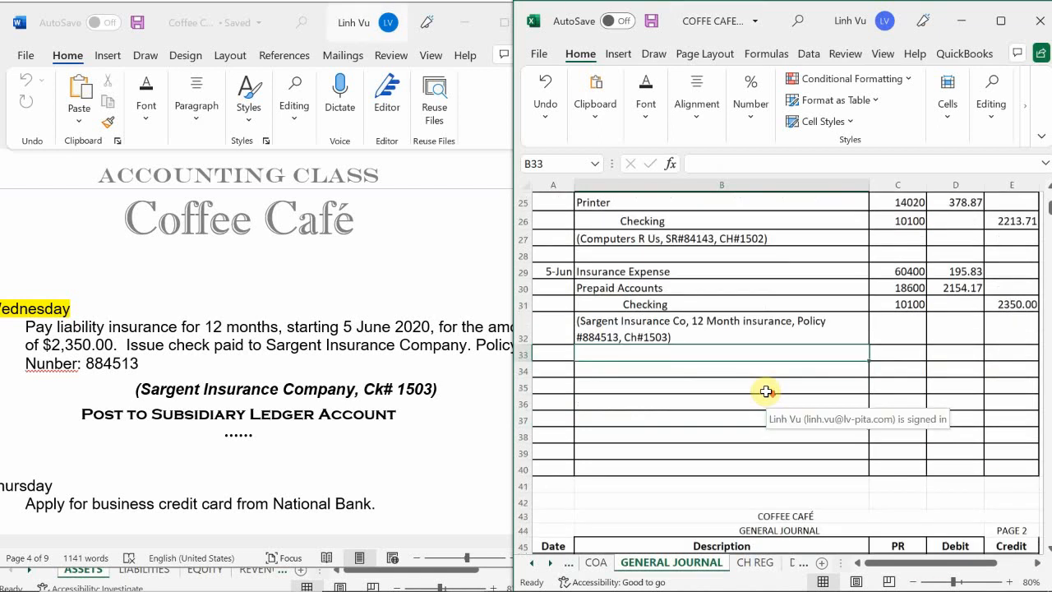
pyautogui.scroll(-1, 766, 392)
pyautogui.scroll(2, 763, 389)
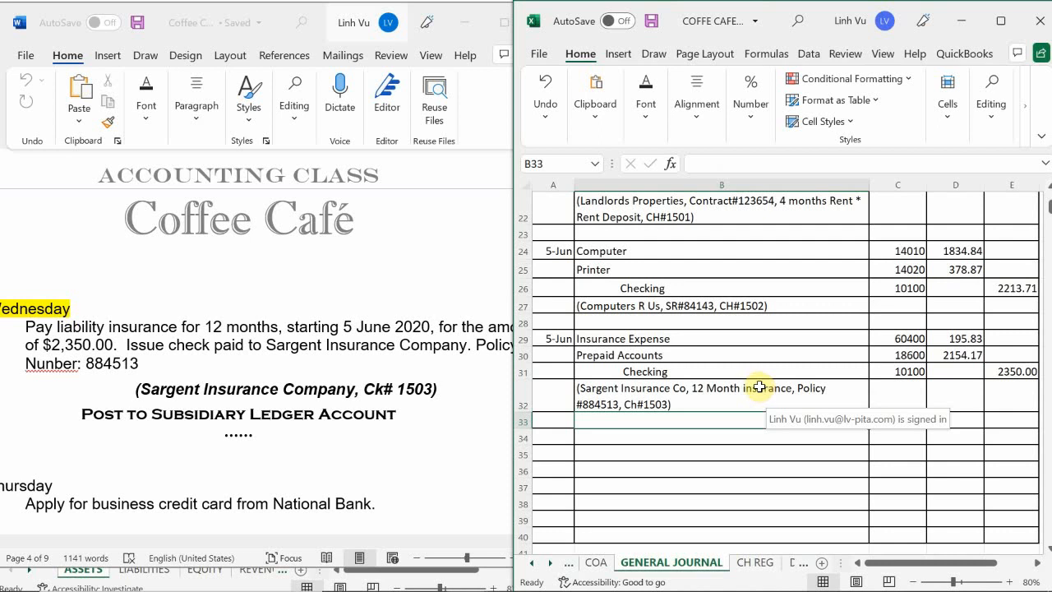
# Switch to the subsidiary ledger workbook and open its EXPENSES - OP sheet
pyautogui.moveTo(471, 590)
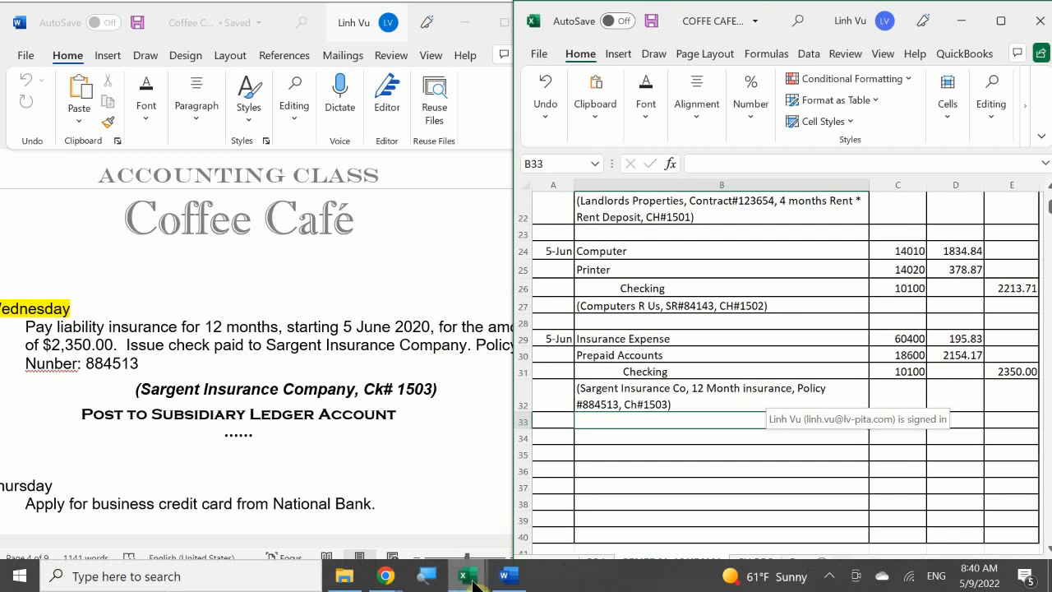
pyautogui.click(430, 529)
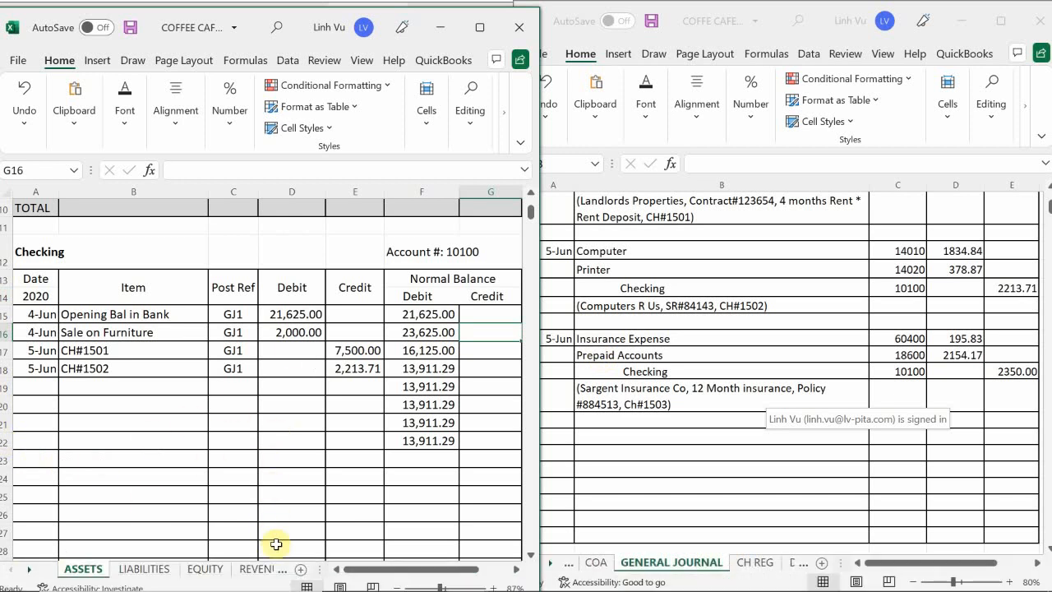
pyautogui.click(280, 570)
pyautogui.click(278, 571)
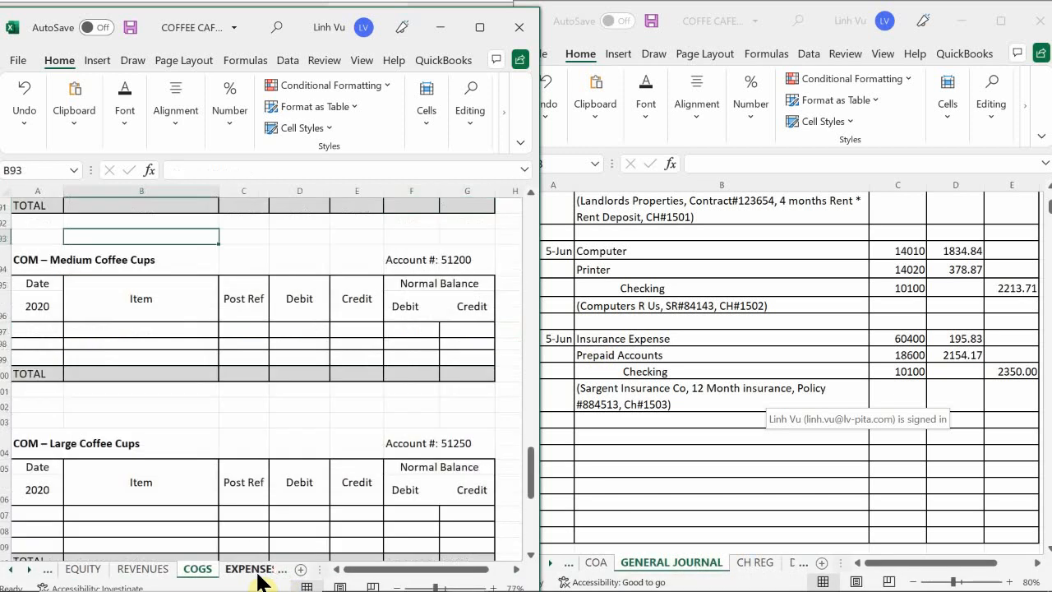
pyautogui.click(257, 572)
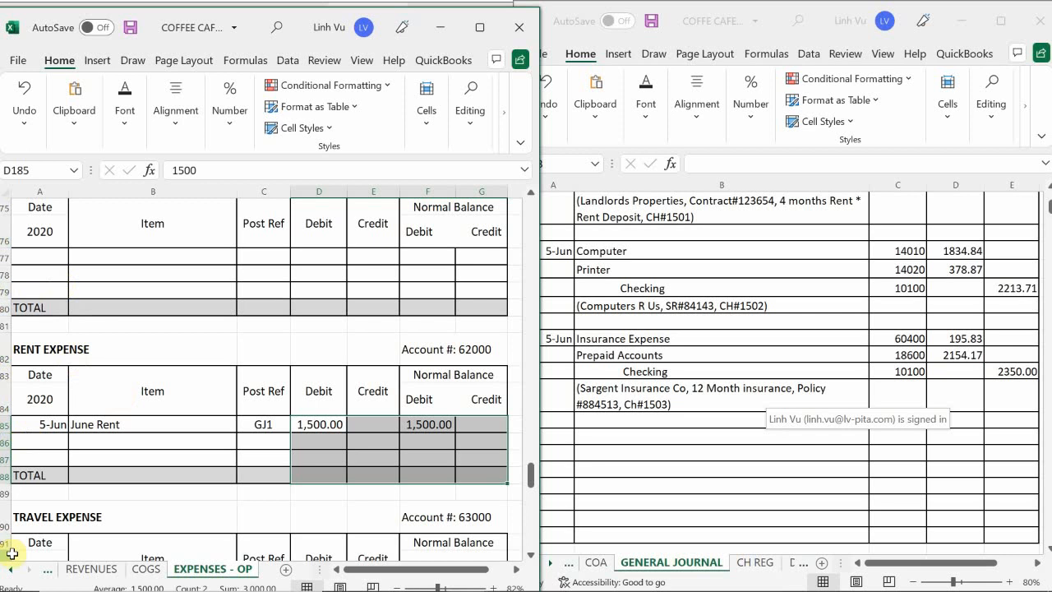
# Enter the date 6/5 on the first line of the INSURANCE EXPENSE account in cell A49
pyautogui.click(64, 455)
pyautogui.scroll(20, 64, 455)
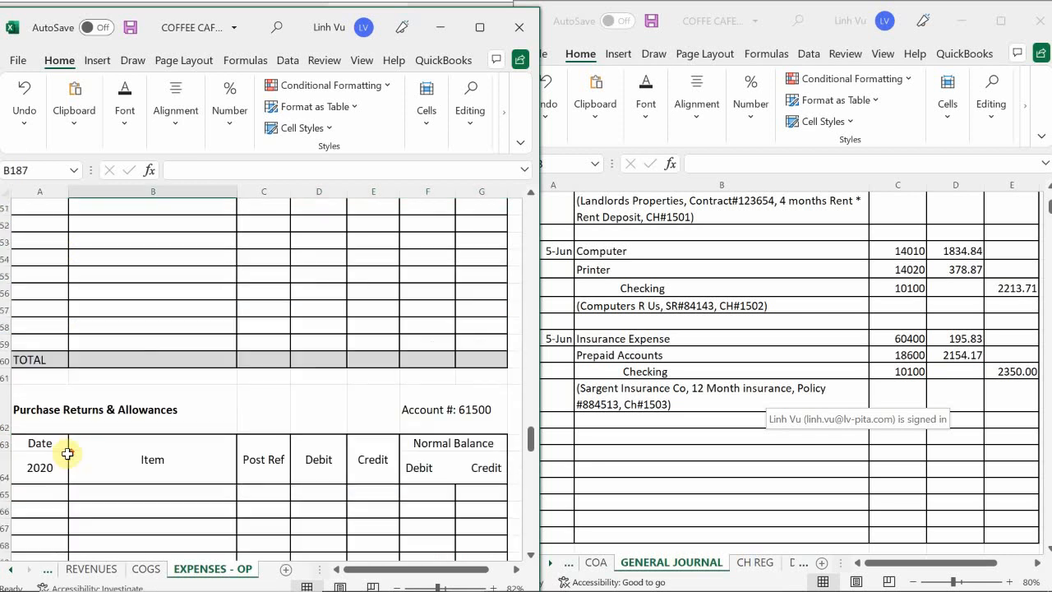
pyautogui.scroll(11, 67, 453)
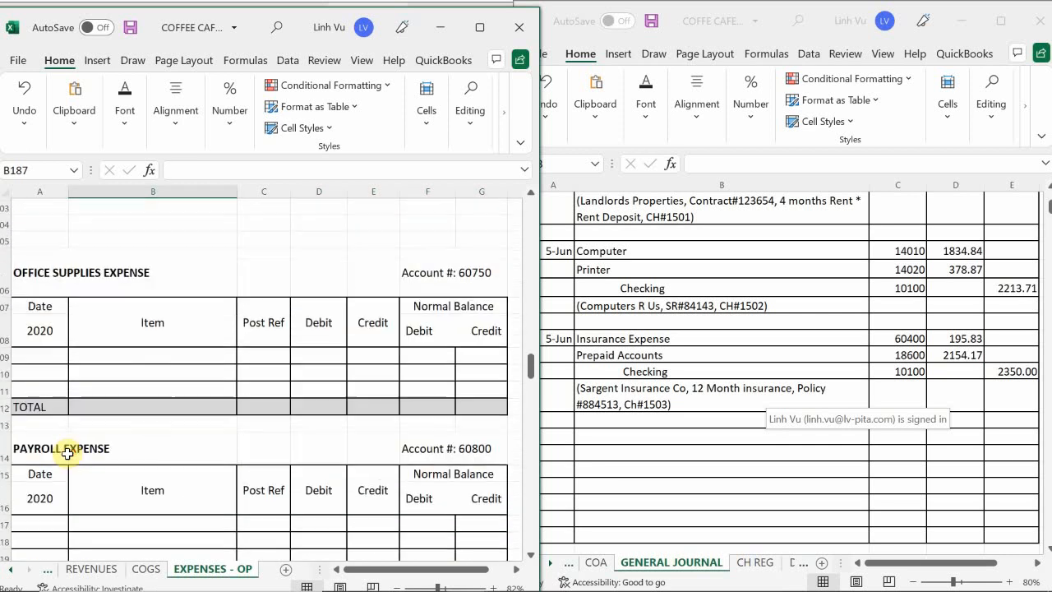
pyautogui.scroll(1, 68, 453)
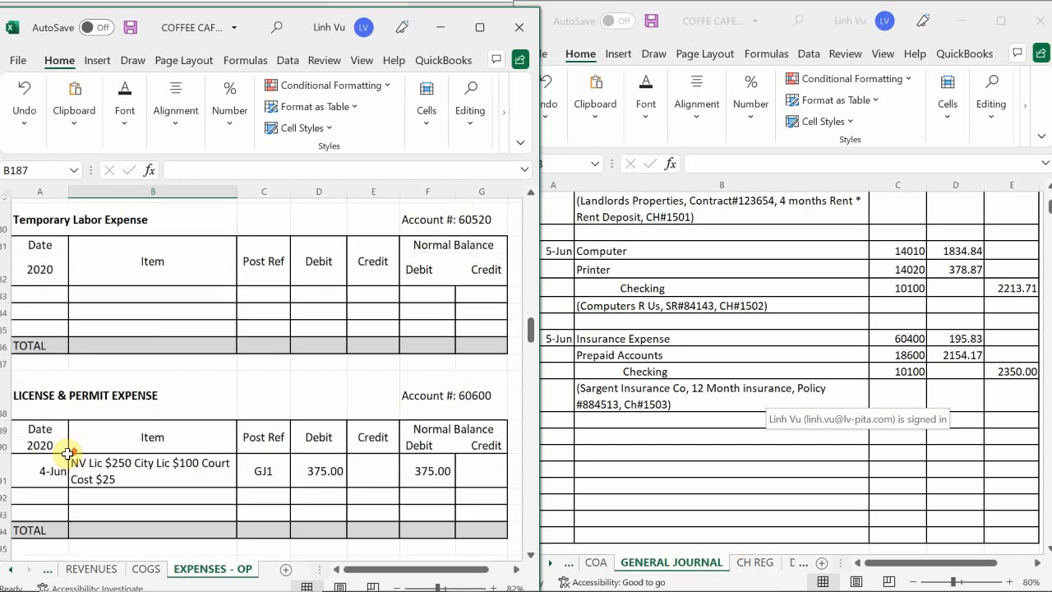
pyautogui.scroll(8, 68, 453)
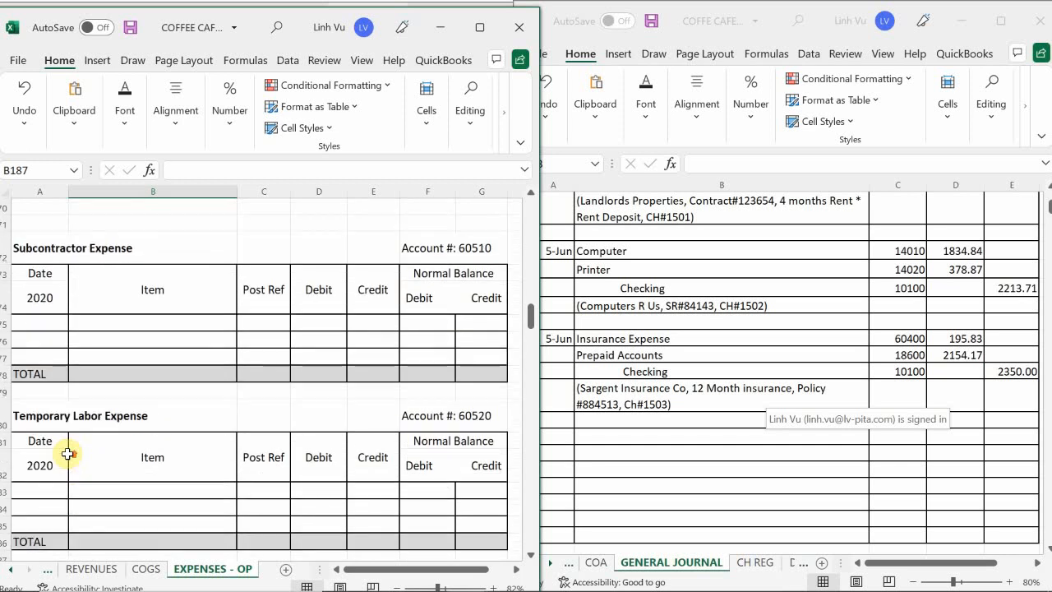
pyautogui.scroll(5, 67, 453)
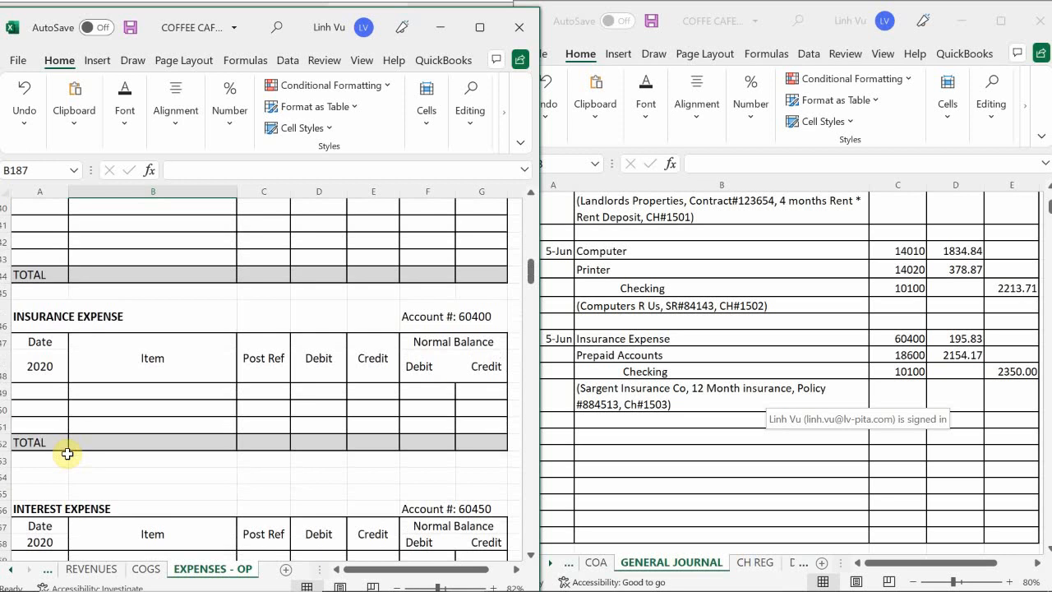
pyautogui.scroll(3, 68, 453)
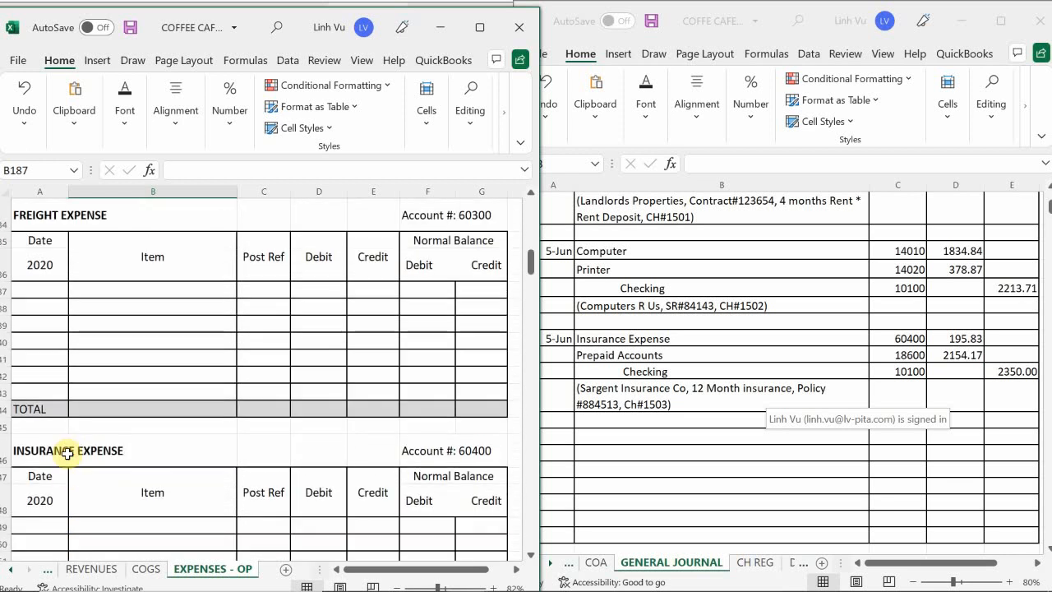
pyautogui.scroll(-2, 68, 454)
pyautogui.click(39, 443)
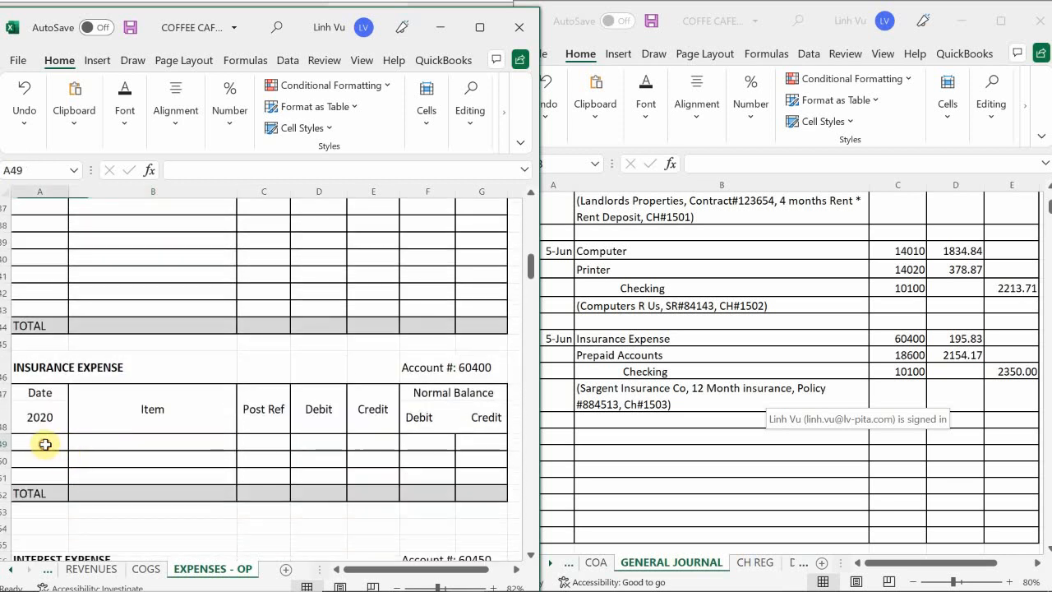
pyautogui.write('6/')
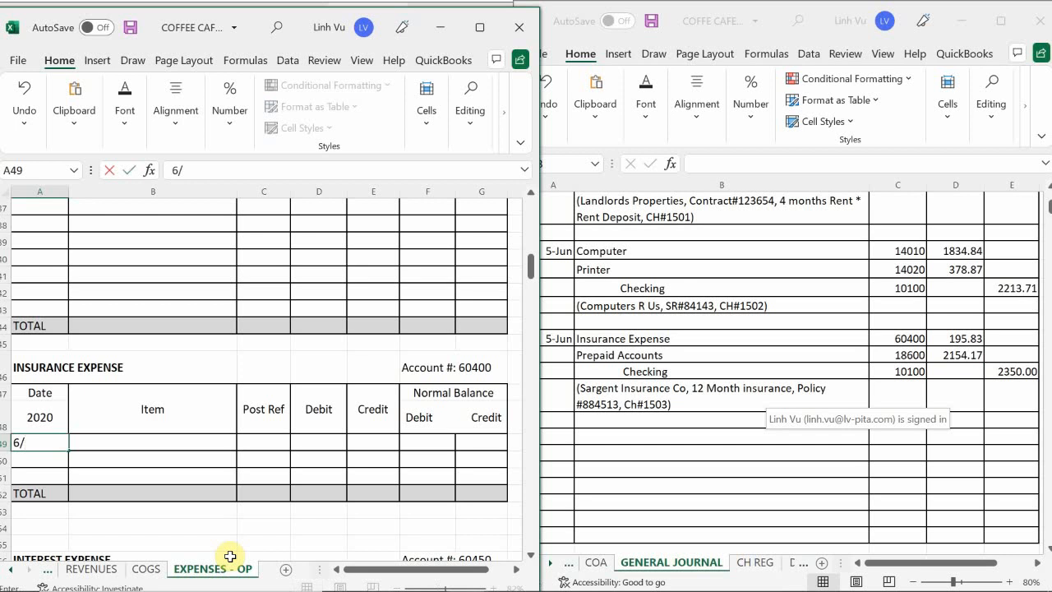
pyautogui.write('5')
pyautogui.press('Tab')
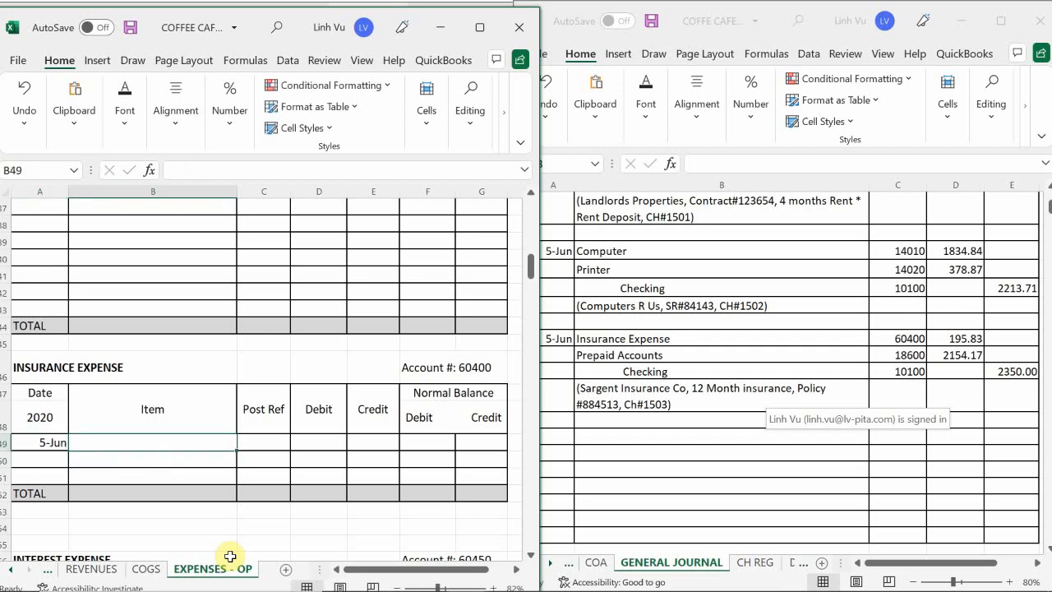
# Enter June Insurance Exp as the item in B49 and GJ1 as the post reference in C49
pyautogui.write('J')
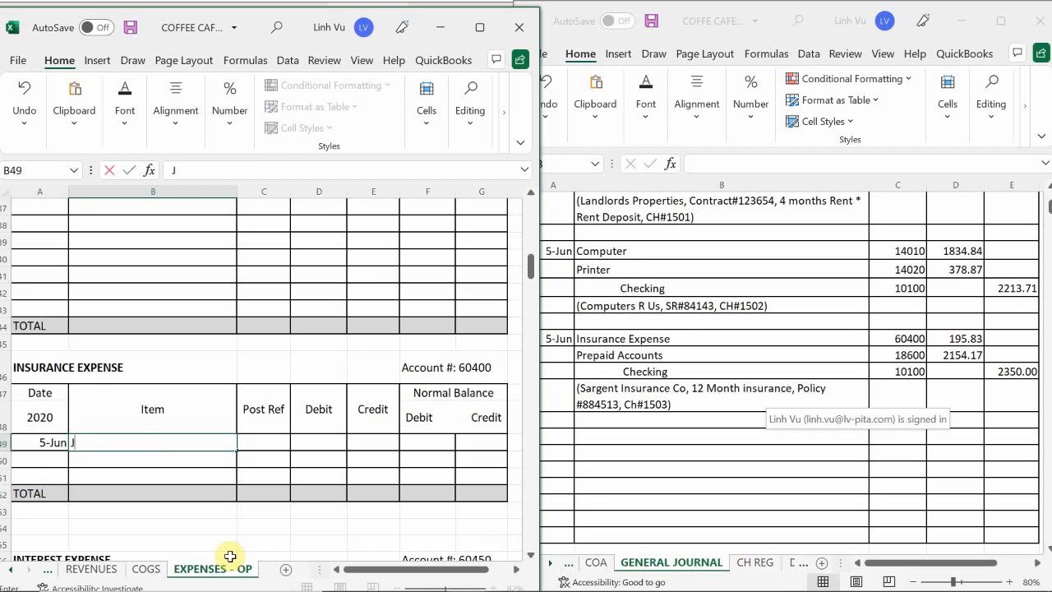
pyautogui.write('une Insurance')
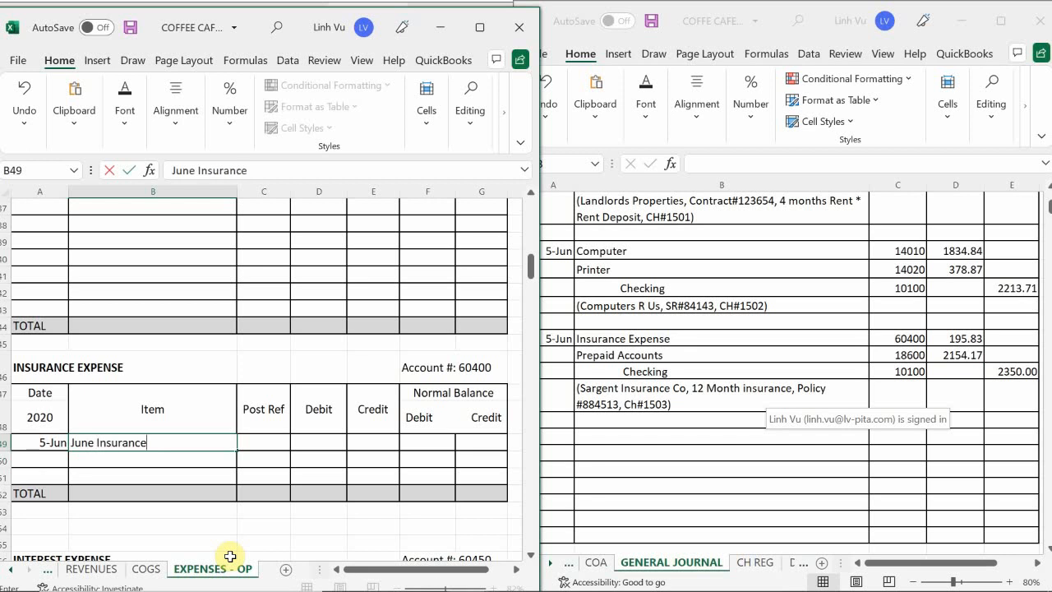
pyautogui.write(' Exp')
pyautogui.press('Return')
pyautogui.press('Right')
pyautogui.press('Up')
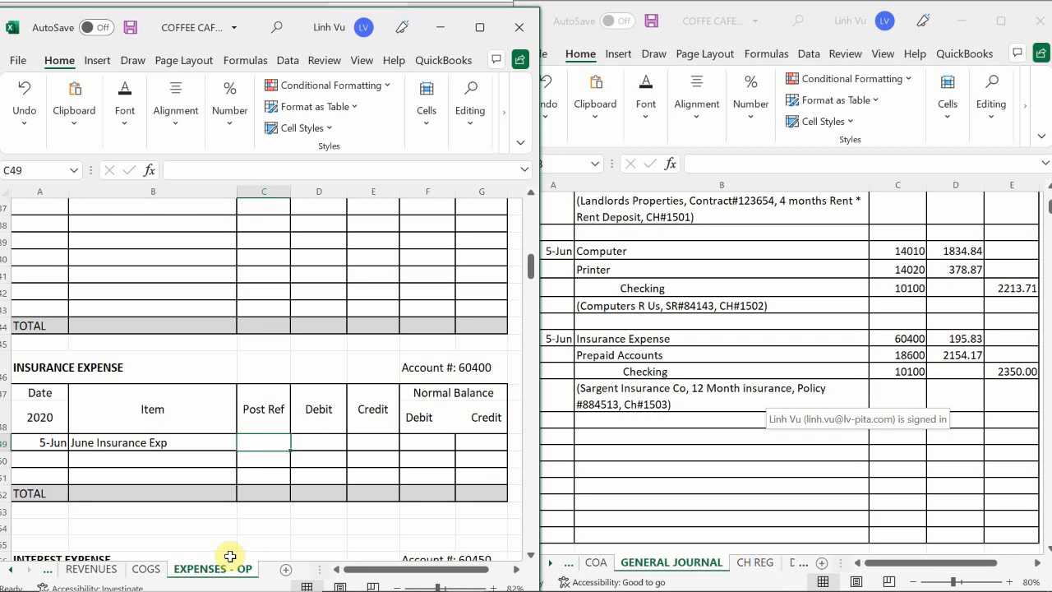
pyautogui.write('GH')
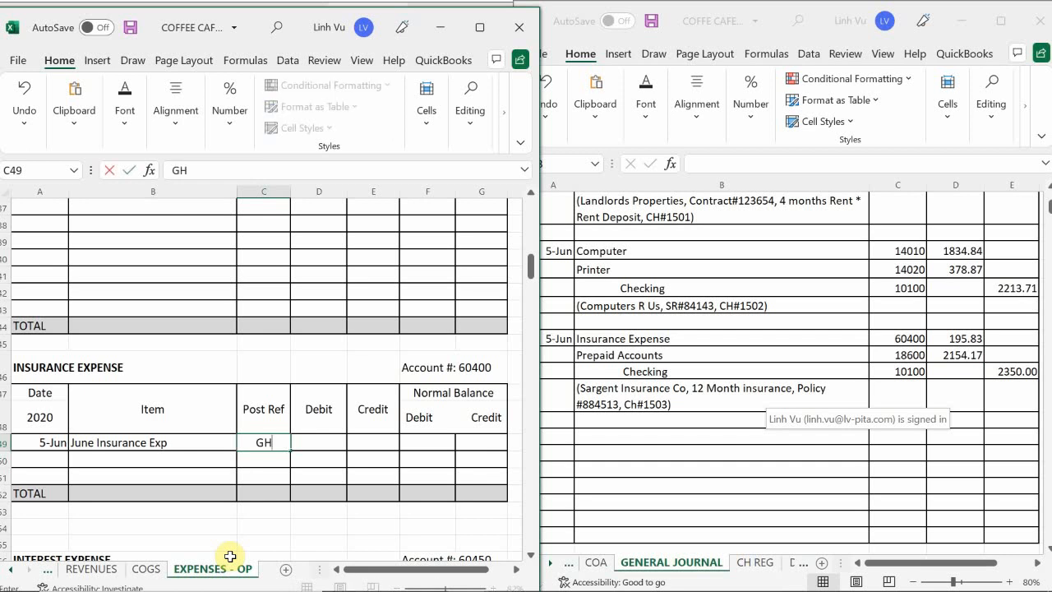
pyautogui.press('BackSpace')
pyautogui.write('J1')
pyautogui.press('Tab')
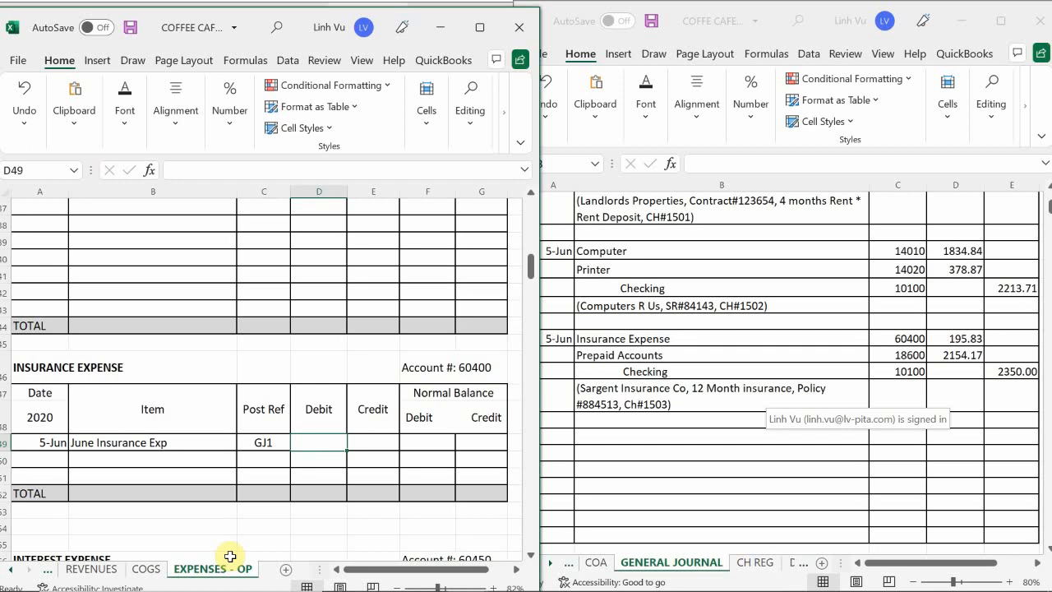
# Enter the debit 195.83 in D49 and link the debit balance in F49 to it with the formula =D49
pyautogui.write('1')
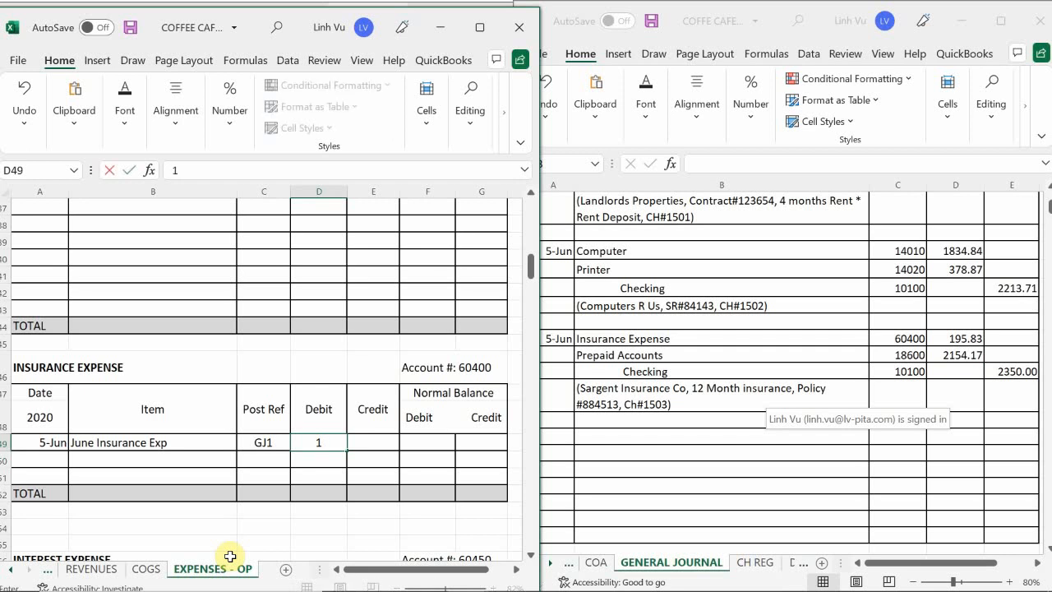
pyautogui.write('95.83')
pyautogui.press('Return')
pyautogui.press('Right')
pyautogui.press('Right')
pyautogui.press('Up')
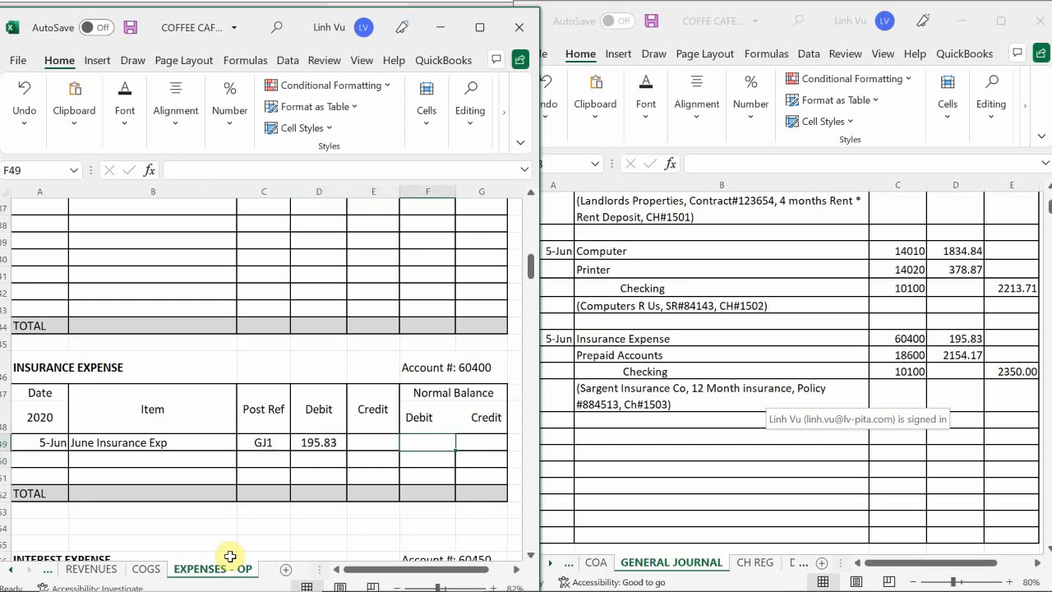
pyautogui.write('=')
pyautogui.press('Left')
pyautogui.press('Left')
pyautogui.press('Return')
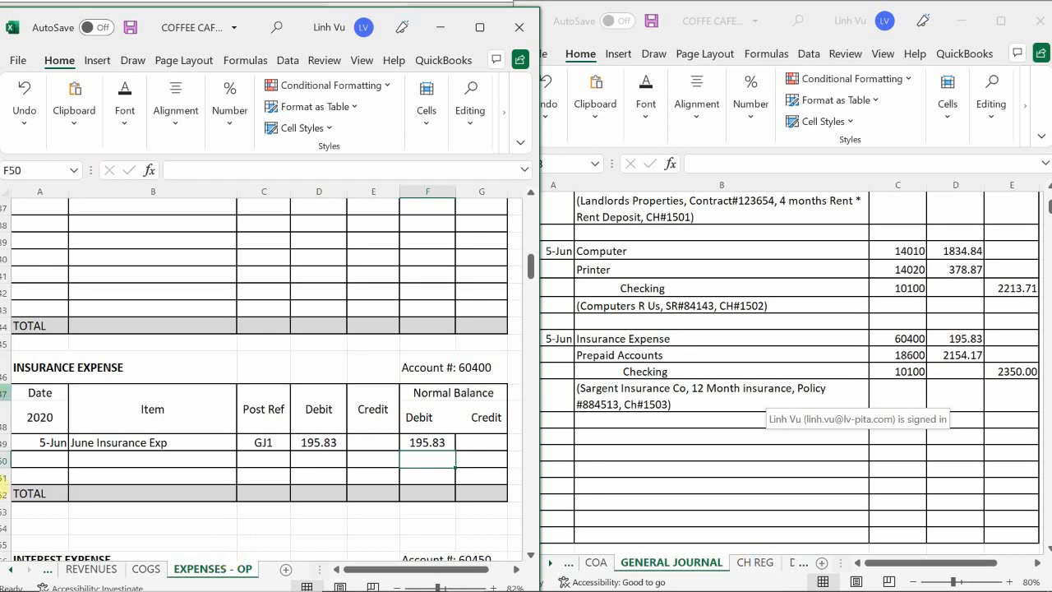
# Open the ASSETS sheet and enter the date 6/5 on the second line of the PREPAID ACCOUNTS ledger in cell A529
pyautogui.click(12, 569)
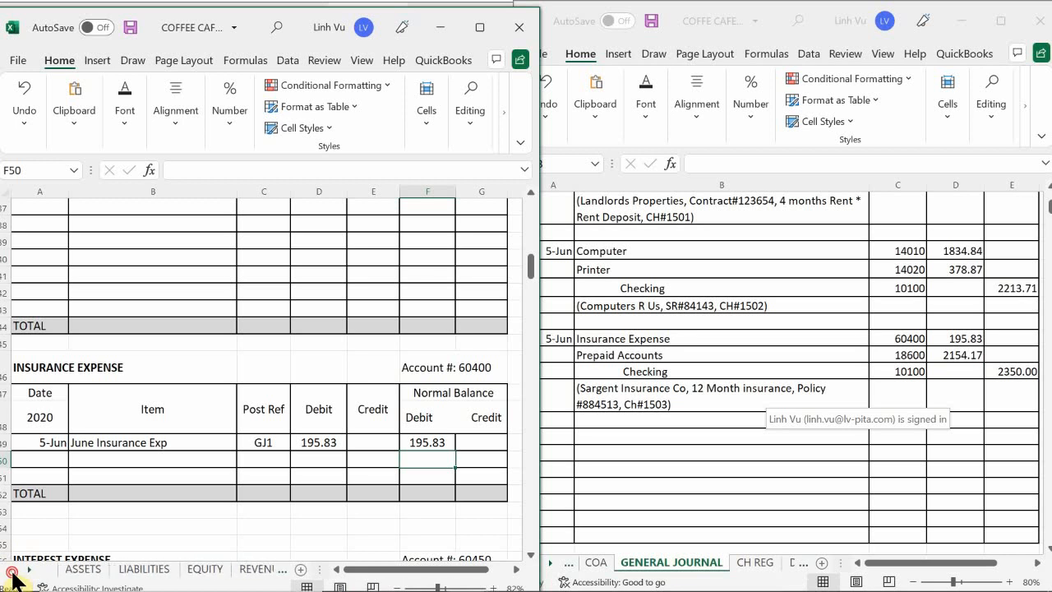
pyautogui.click(83, 568)
pyautogui.click(163, 446)
pyautogui.scroll(-6, 162, 446)
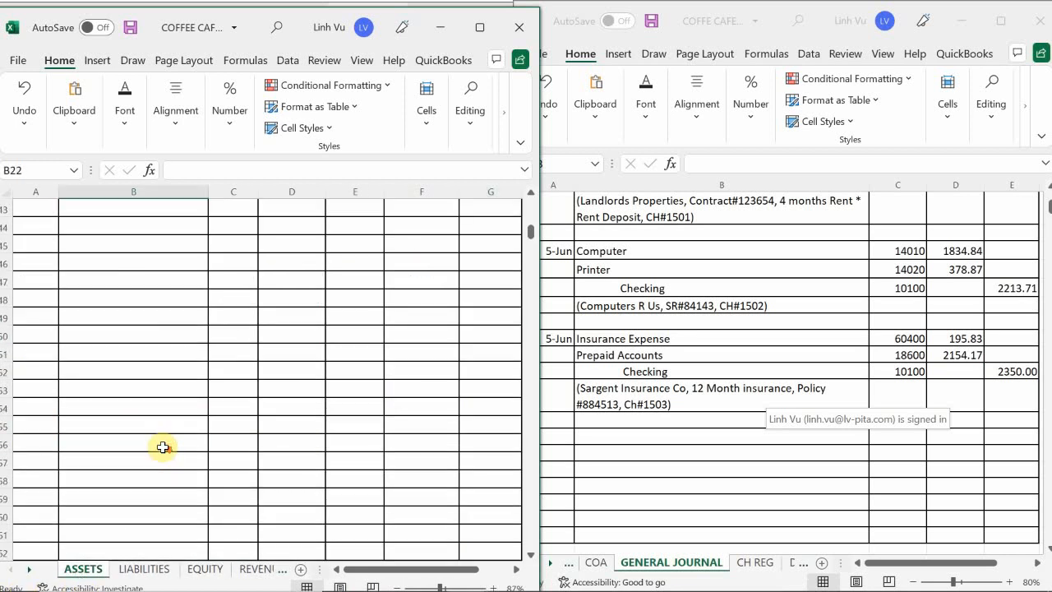
pyautogui.scroll(-9, 162, 446)
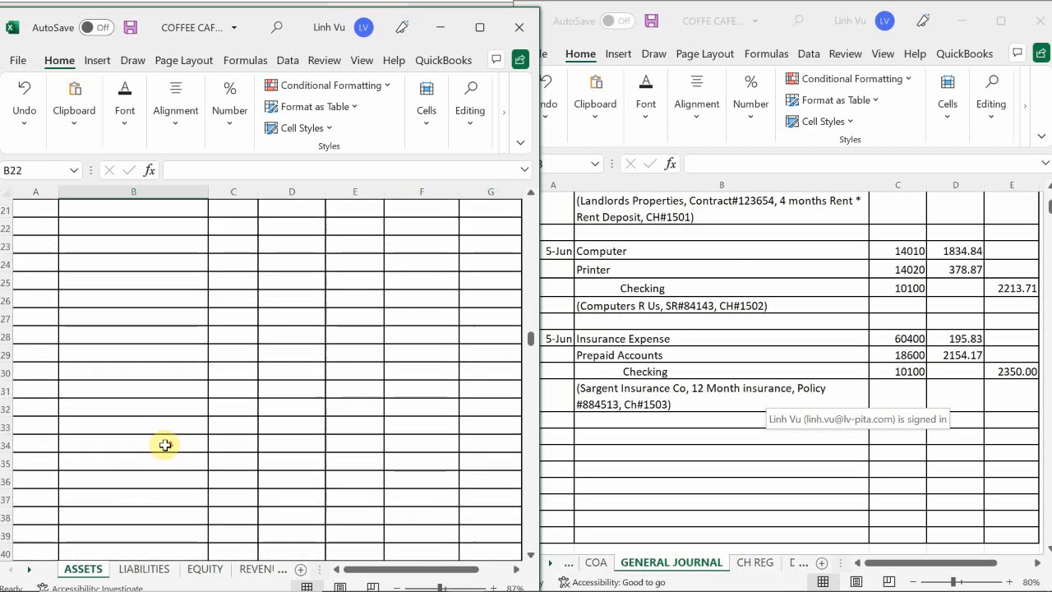
pyautogui.scroll(-7, 166, 444)
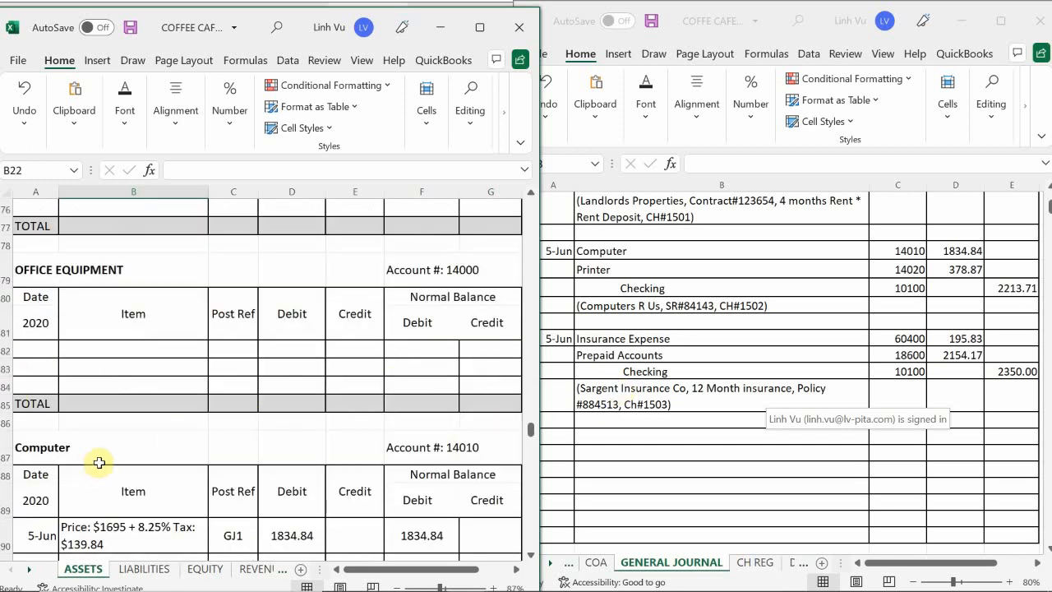
pyautogui.scroll(-13, 99, 466)
pyautogui.scroll(-20, 98, 466)
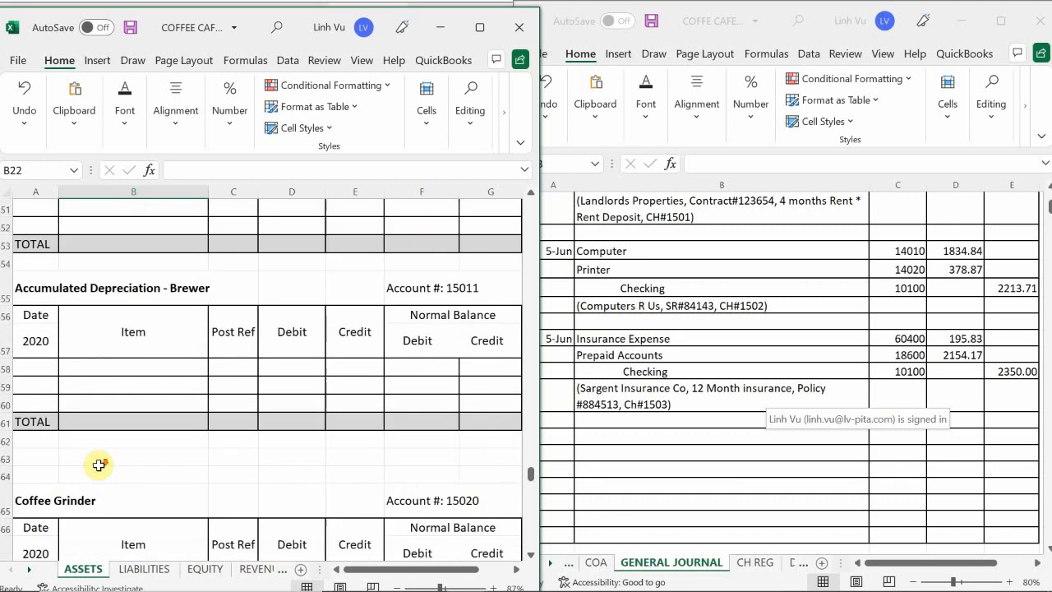
pyautogui.scroll(-20, 98, 466)
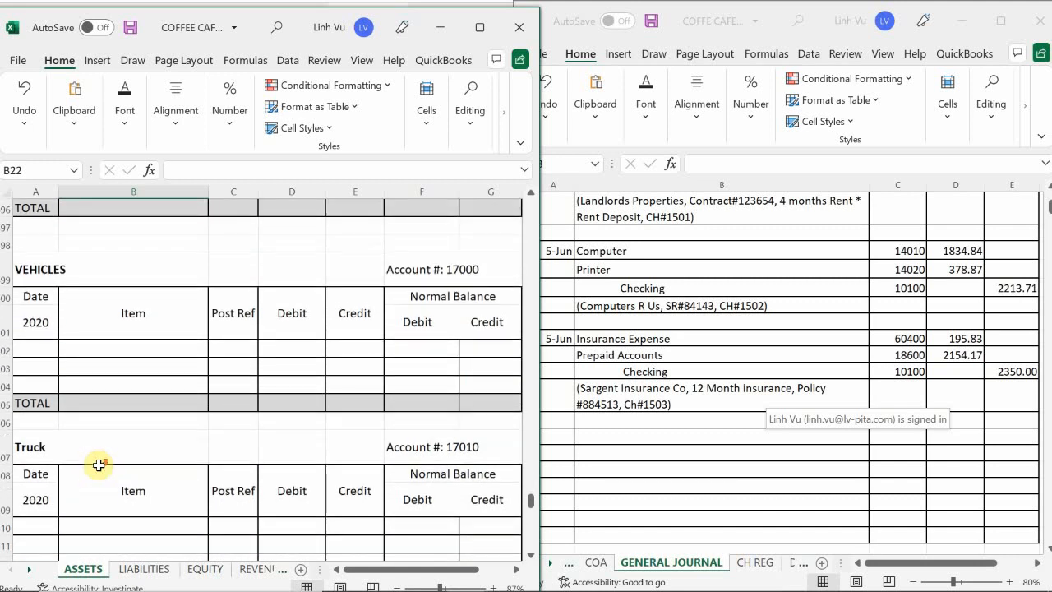
pyautogui.scroll(-15, 98, 466)
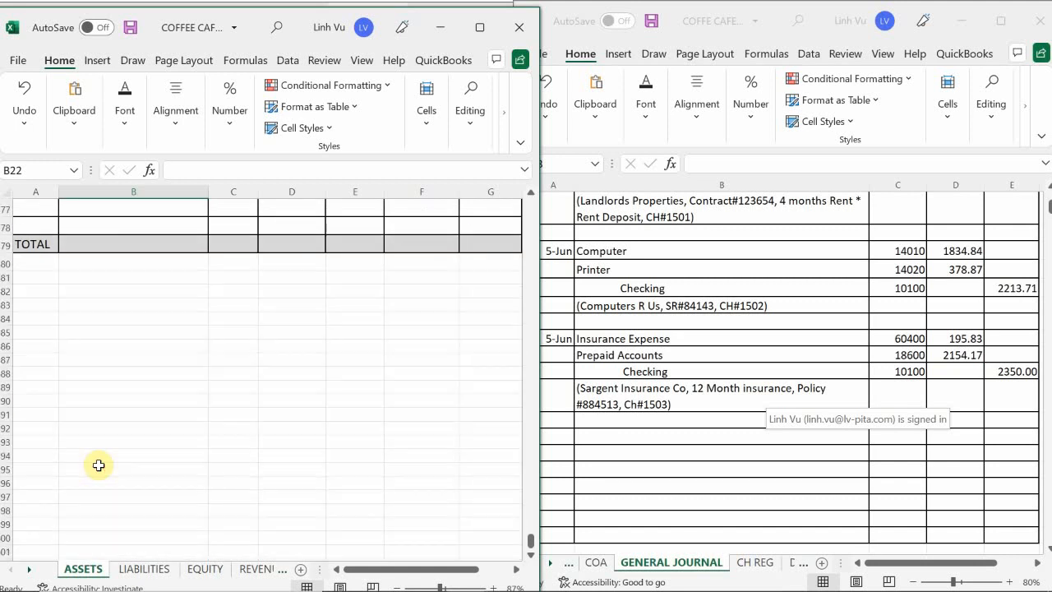
pyautogui.scroll(8, 99, 466)
pyautogui.scroll(5, 99, 466)
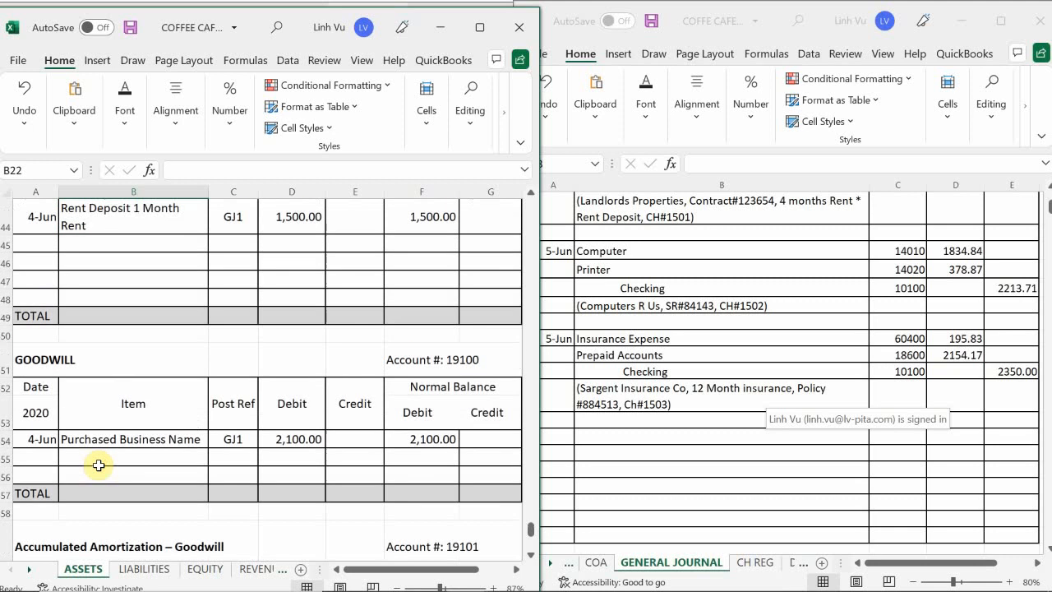
pyautogui.scroll(3, 98, 466)
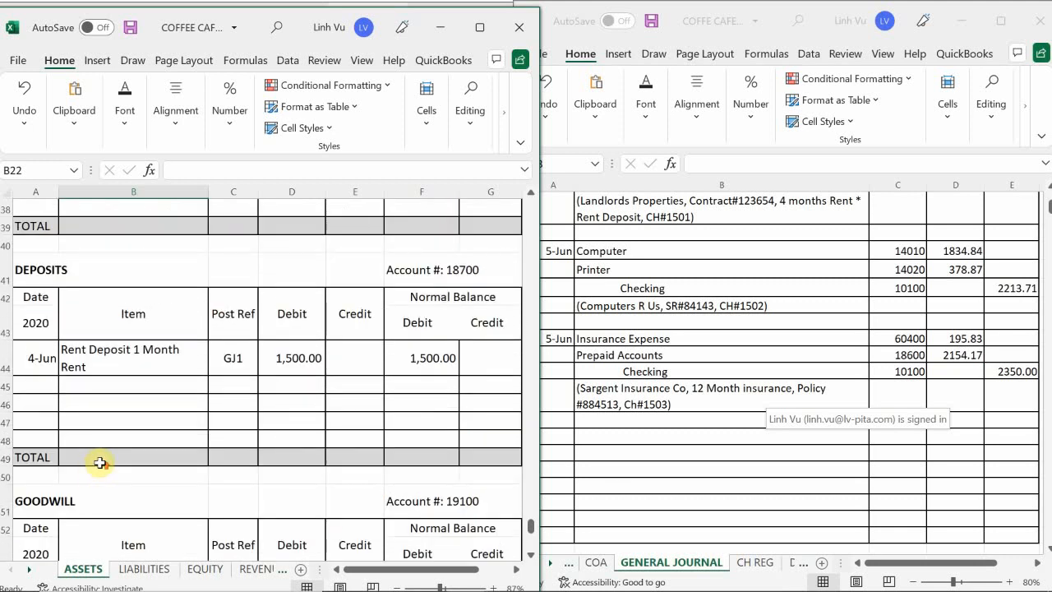
pyautogui.scroll(4, 98, 465)
pyautogui.scroll(3, 99, 462)
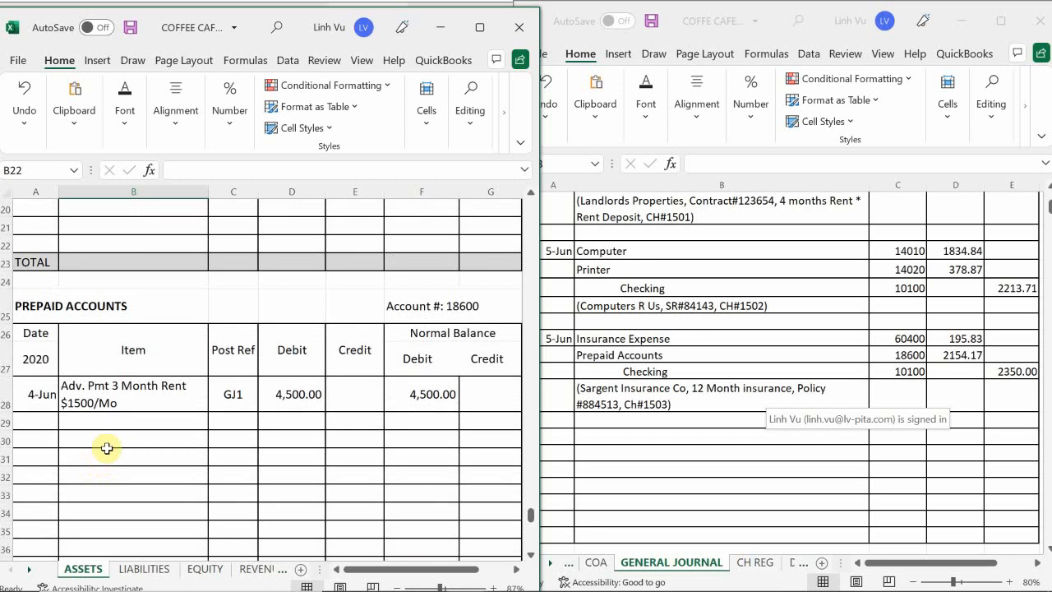
pyautogui.click(36, 420)
pyautogui.write('6/5')
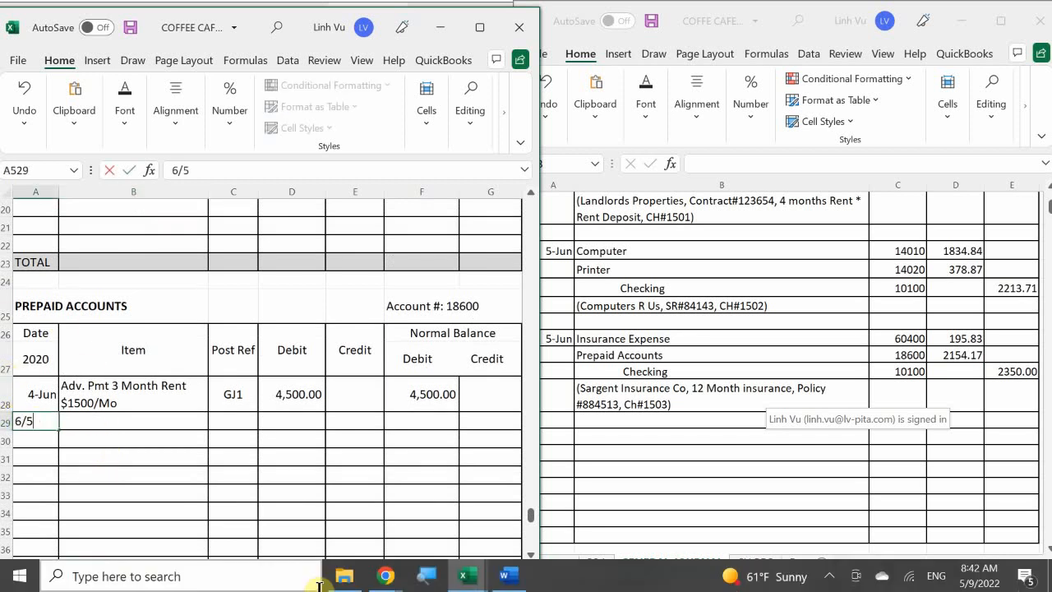
pyautogui.press('Return')
# Enter Adv Pmt 11 Monthes Insurance $195.83/mo. as the item in B529
pyautogui.press('Right')
pyautogui.press('Up')
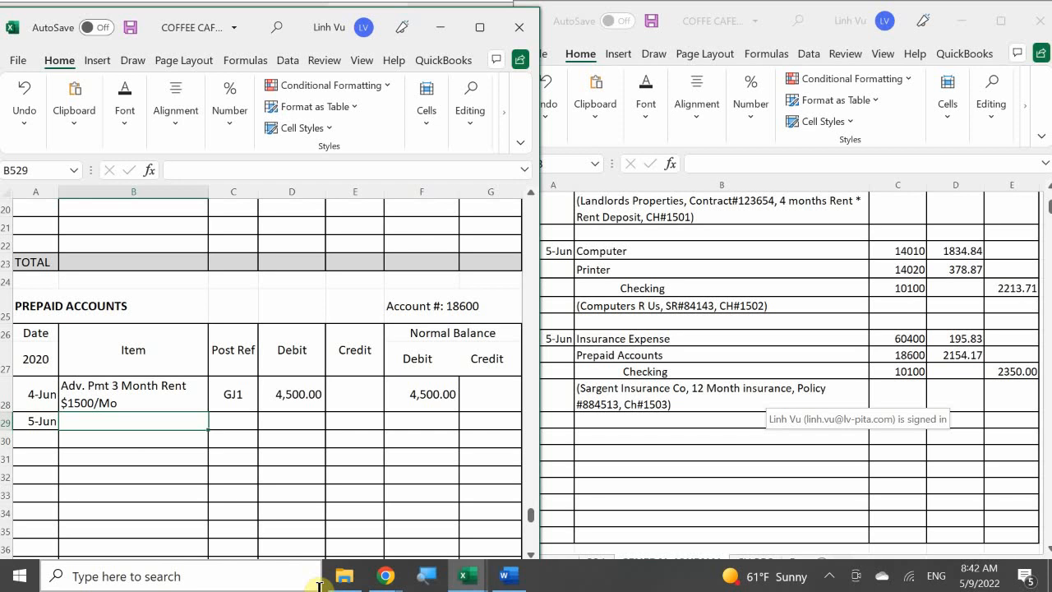
pyautogui.write('P')
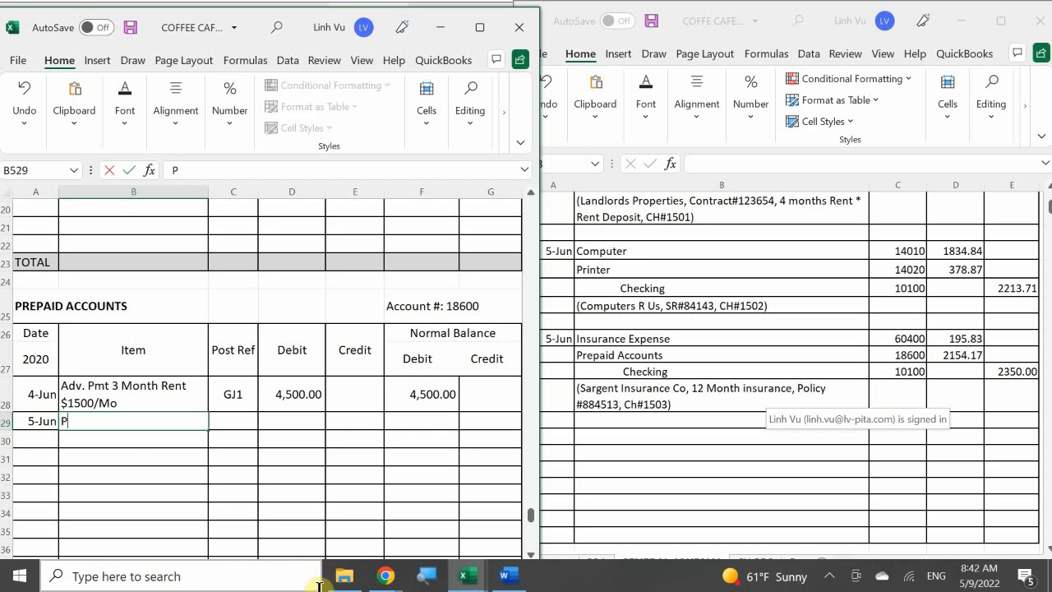
pyautogui.write('re')
pyautogui.press('BackSpace')
pyautogui.press('BackSpace')
pyautogui.press('BackSpace')
pyautogui.write('Ada')
pyautogui.press('BackSpace')
pyautogui.write('v')
pyautogui.write('ai')
pyautogui.press('BackSpace')
pyautogui.write('nced')
pyautogui.press('BackSpace')
pyautogui.press('BackSpace')
pyautogui.press('BackSpace')
pyautogui.press('BackSpace')
pyautogui.press('BackSpace')
pyautogui.write('Pmt 11 Nit')
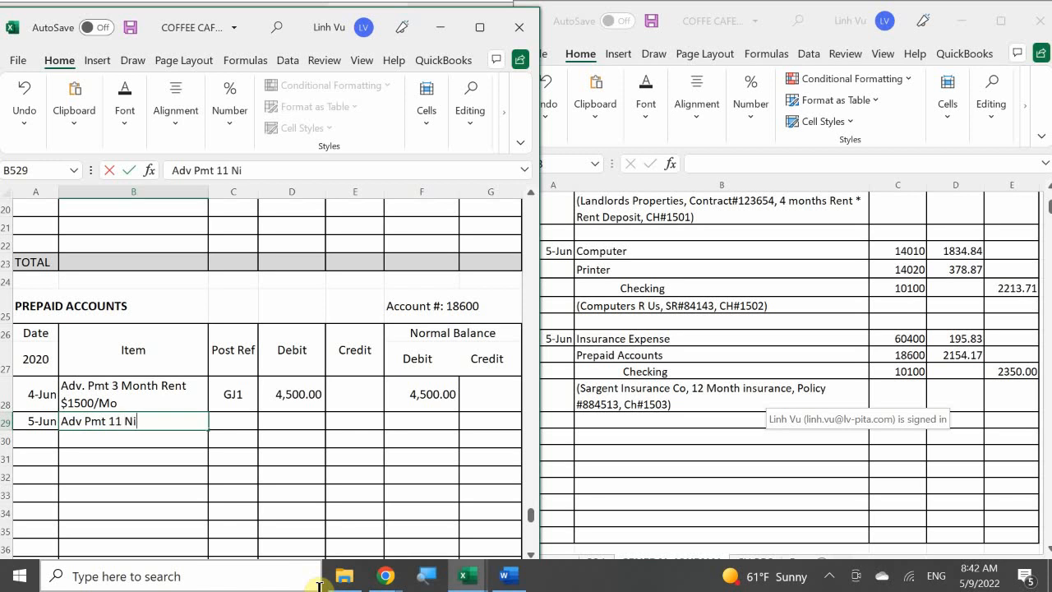
pyautogui.press('BackSpace')
pyautogui.press('BackSpace')
pyautogui.press('BackSpace')
pyautogui.write('Moth')
pyautogui.press('BackSpace')
pyautogui.press('BackSpace')
pyautogui.write('nthes')
pyautogui.write('U')
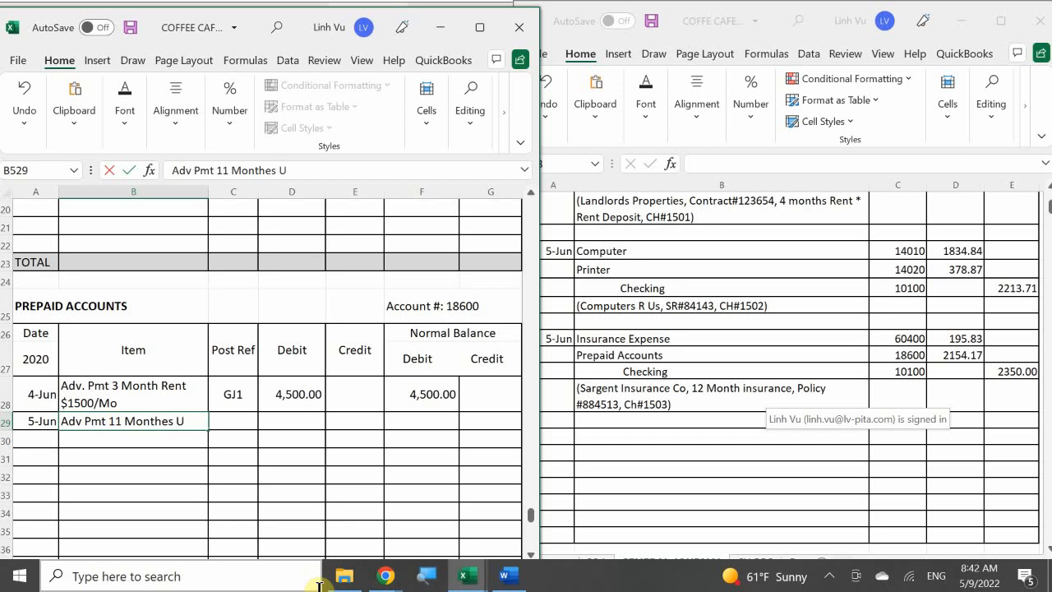
pyautogui.press('BackSpace')
pyautogui.write('Inus')
pyautogui.press('BackSpace')
pyautogui.press('BackSpace')
pyautogui.write('surance')
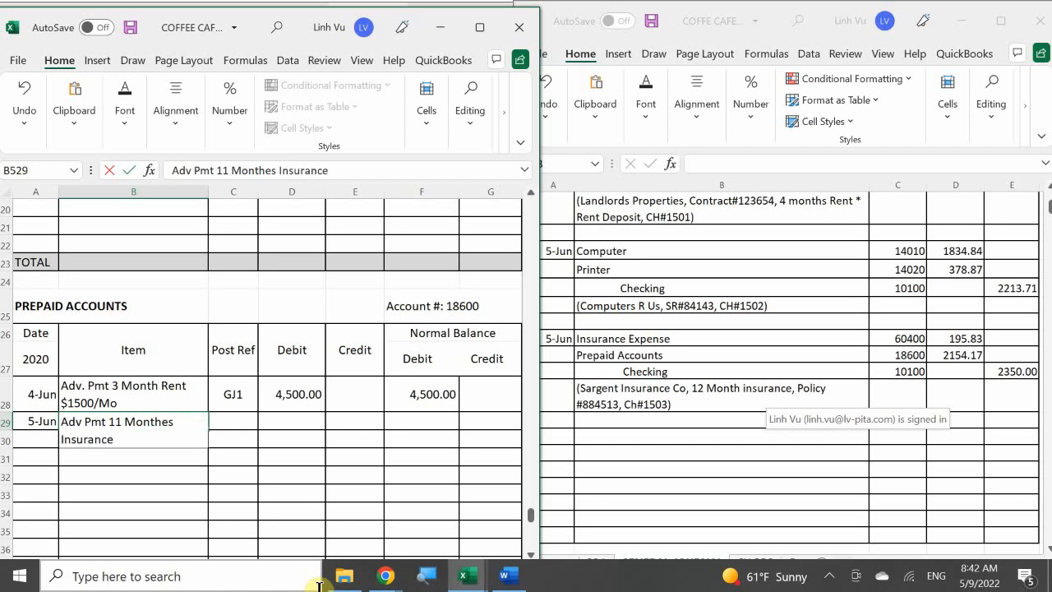
pyautogui.write(' %')
pyautogui.press('BackSpace')
pyautogui.write('$195.83/')
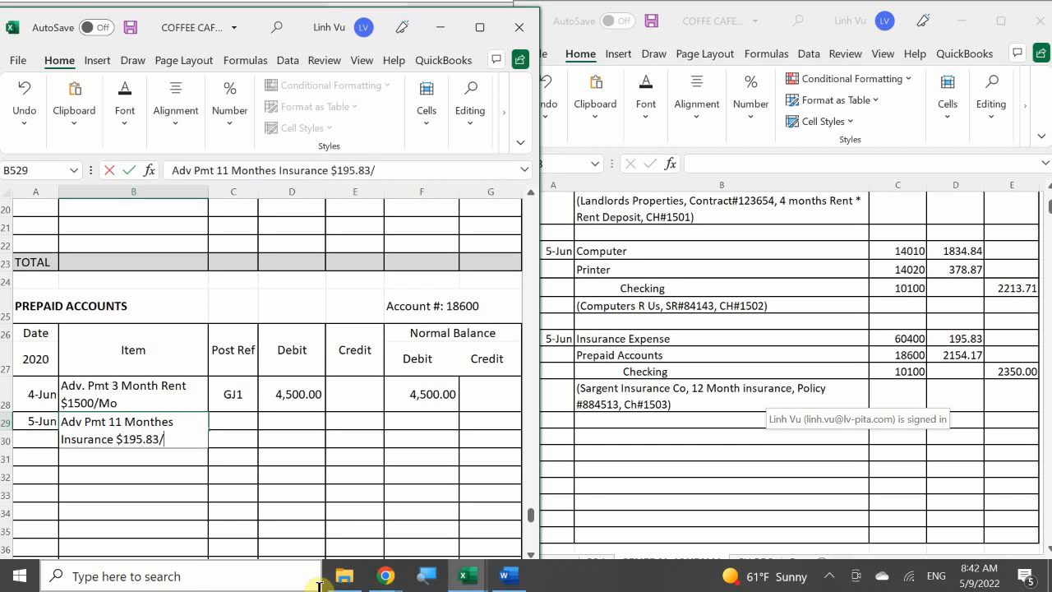
pyautogui.write('mo.')
pyautogui.press('Return')
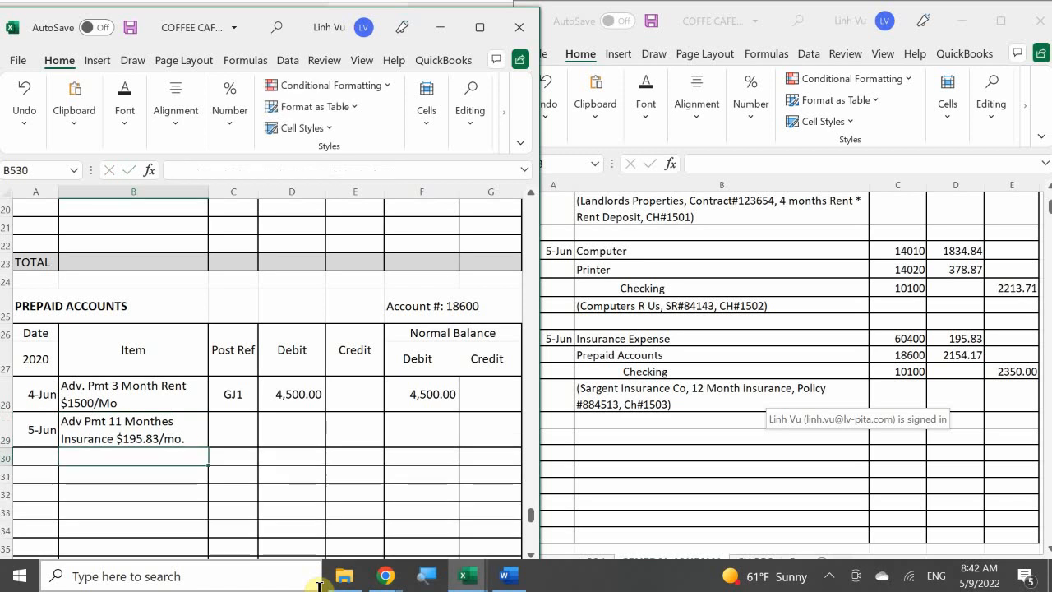
# Fill the post reference in C529 with a formula linking to the GJ1 reference in the cell above
pyautogui.press('Right')
pyautogui.press('Up')
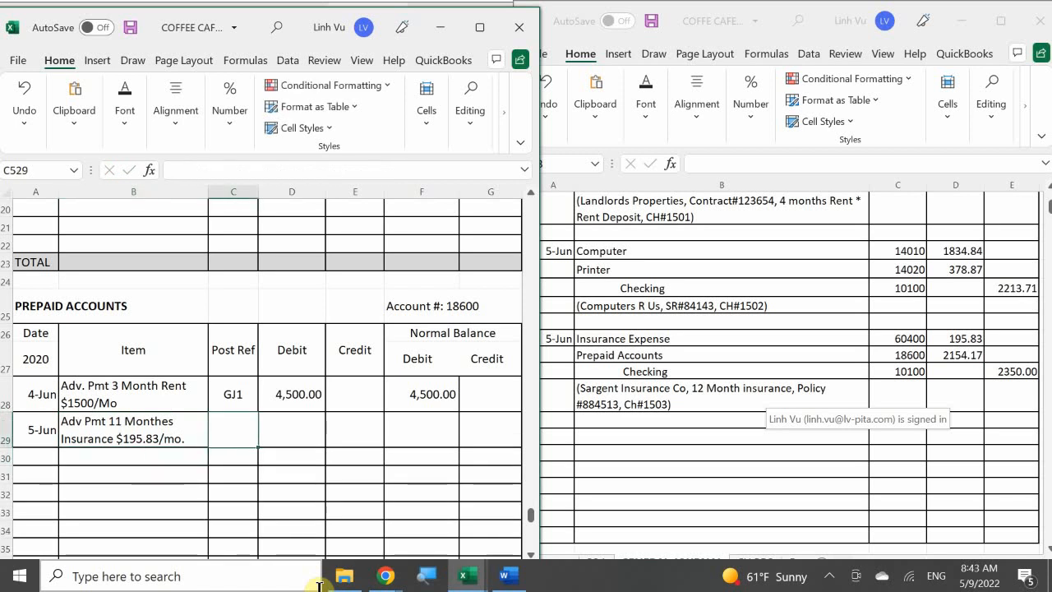
pyautogui.write('=')
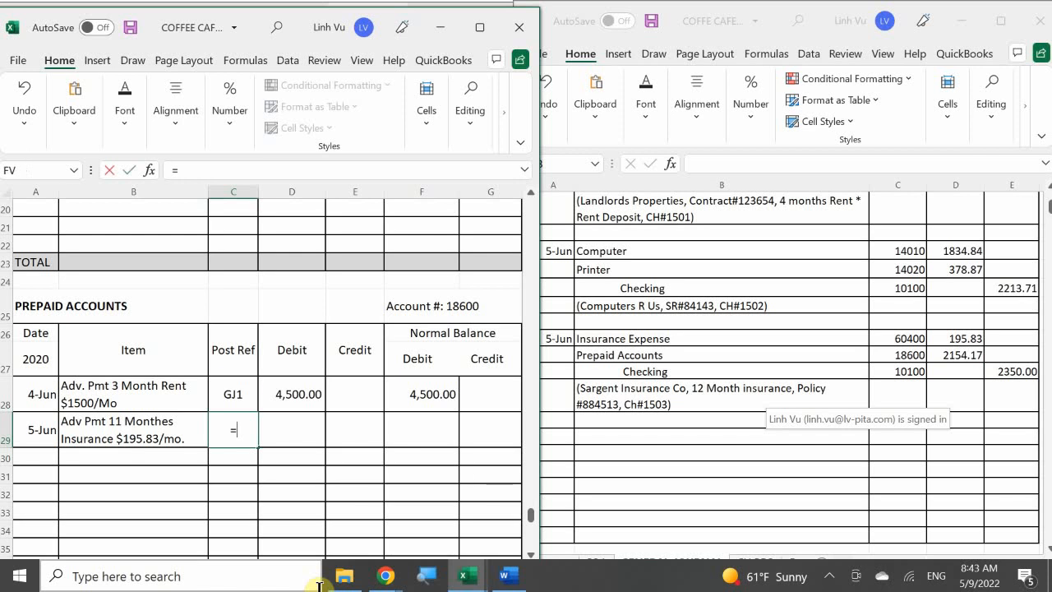
pyautogui.press('Up')
pyautogui.press('Return')
# Enter the prepaid insurance debit of 2,154.17 in D529
pyautogui.press('Right')
pyautogui.press('Up')
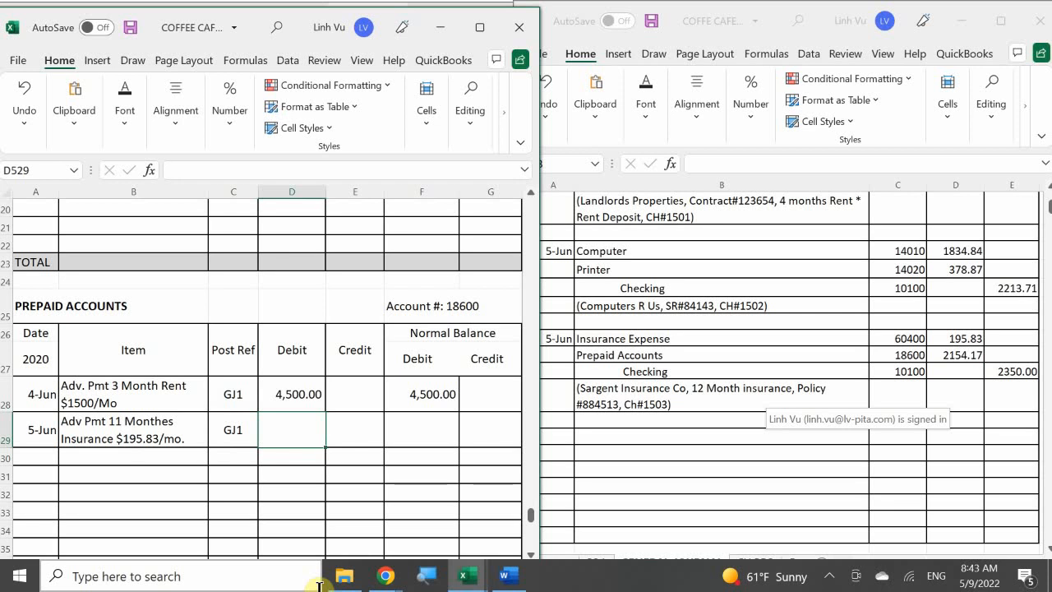
pyautogui.write('11')
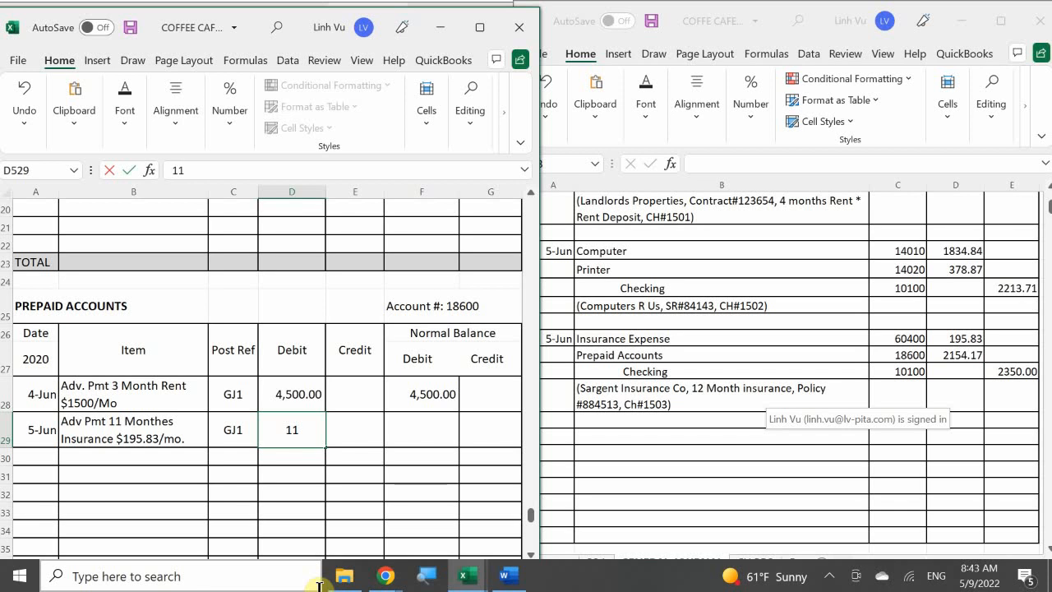
pyautogui.press('BackSpace')
pyautogui.press('BackSpace')
pyautogui.write('2,15')
pyautogui.write('4.17')
pyautogui.press('Return')
# Calculate the running debit balance of the prepaid account in F529 with the formula =F528+D529-E529
pyautogui.press('Right')
pyautogui.press('Up')
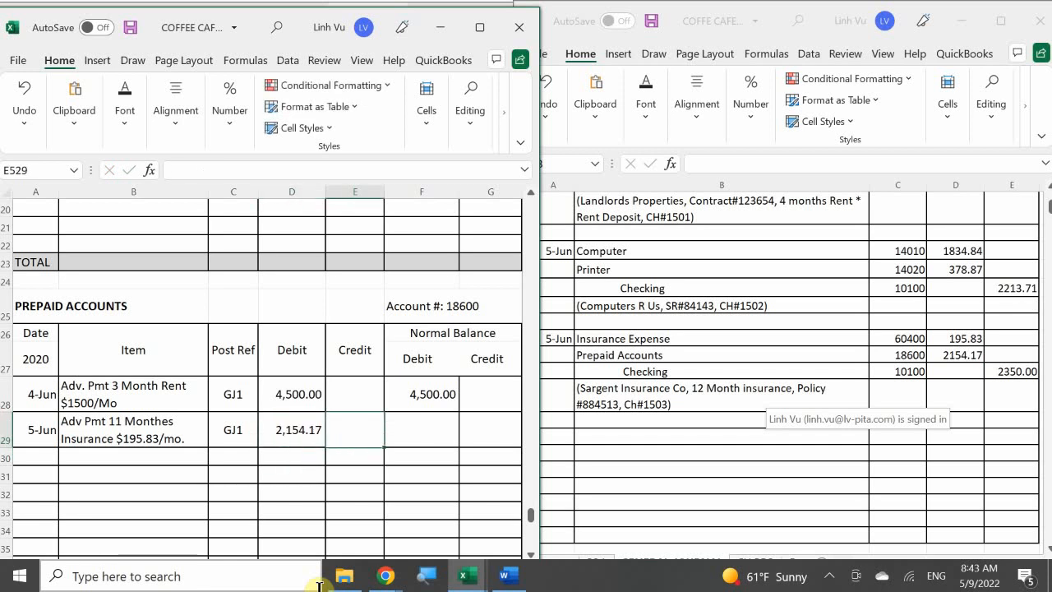
pyautogui.press('Right')
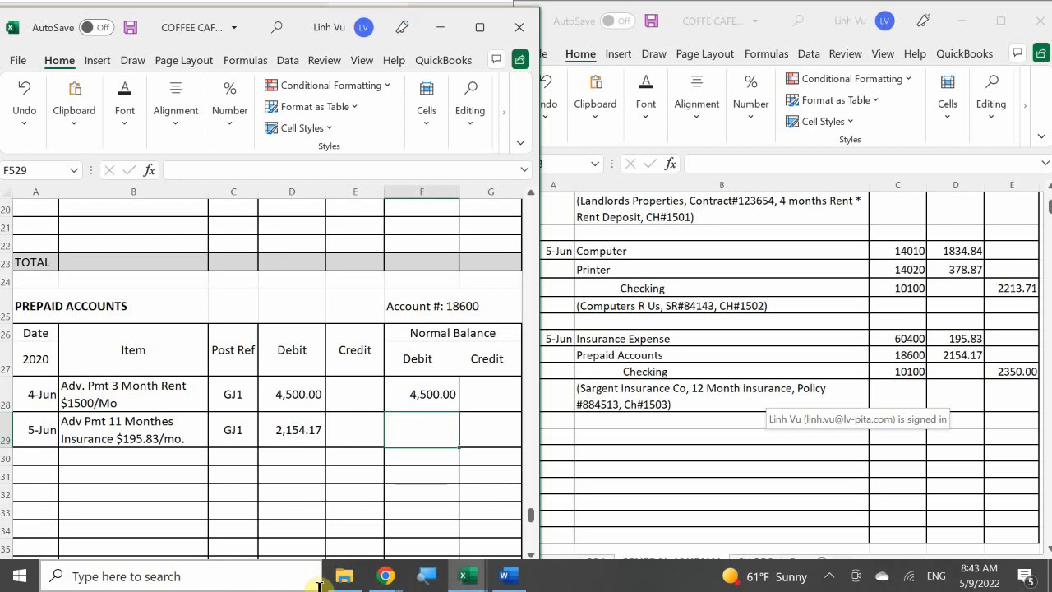
pyautogui.write('=')
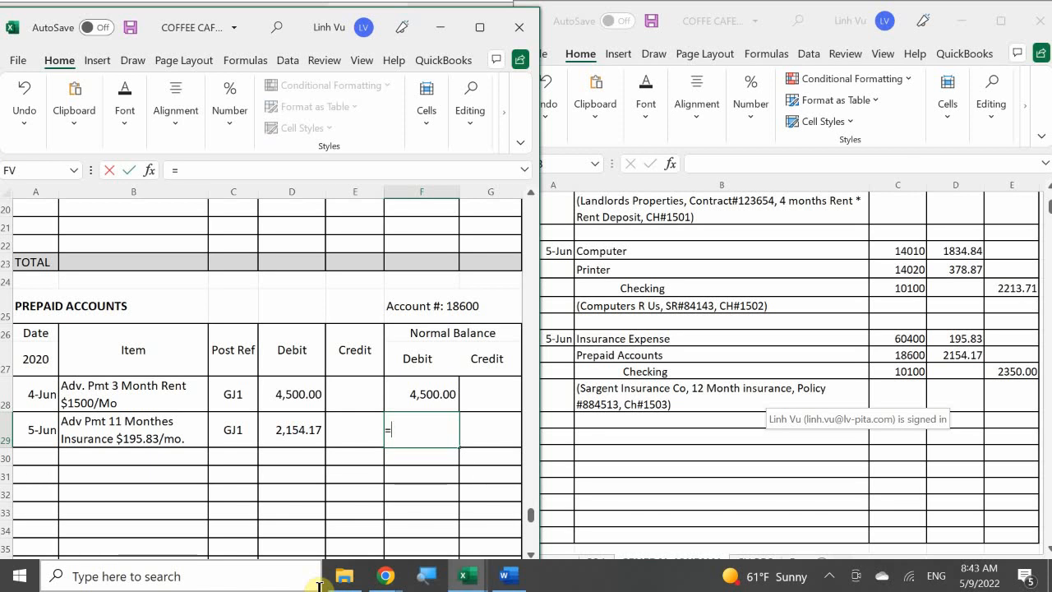
pyautogui.press('Up')
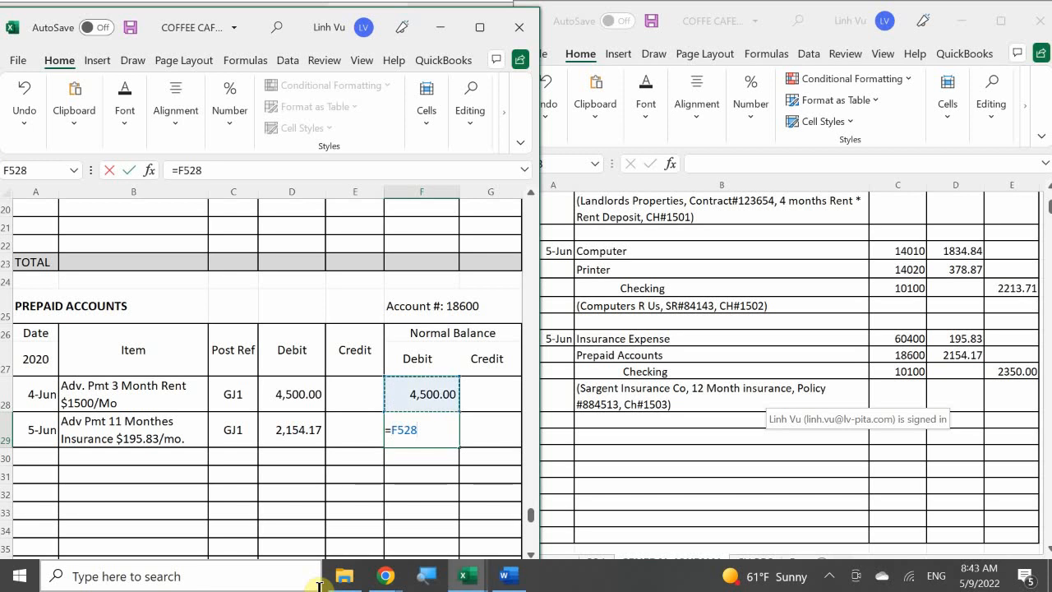
pyautogui.write('+')
pyautogui.press('Left')
pyautogui.press('Left')
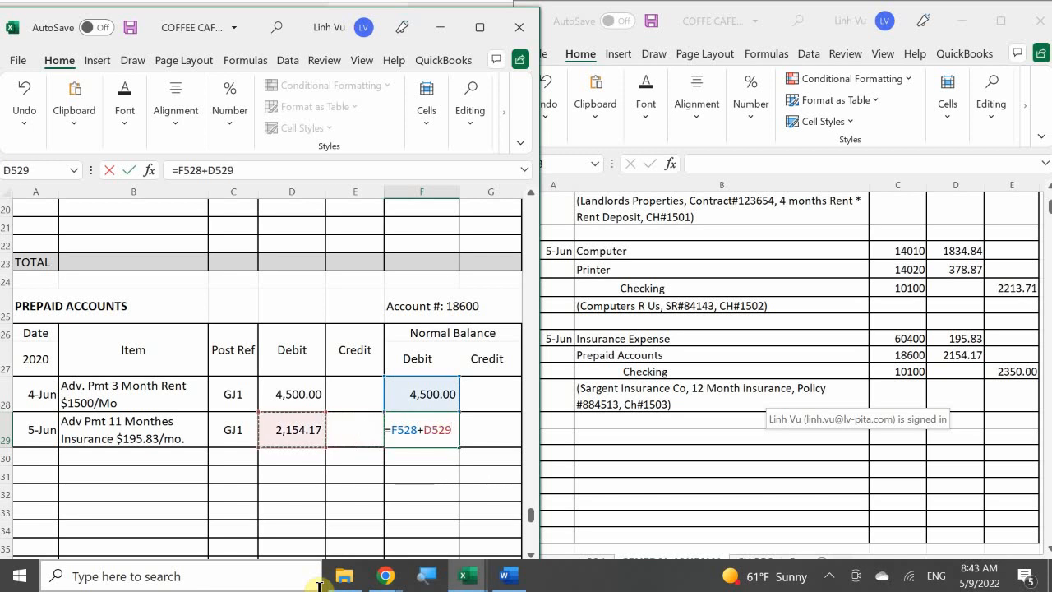
pyautogui.write('-')
pyautogui.press('Left')
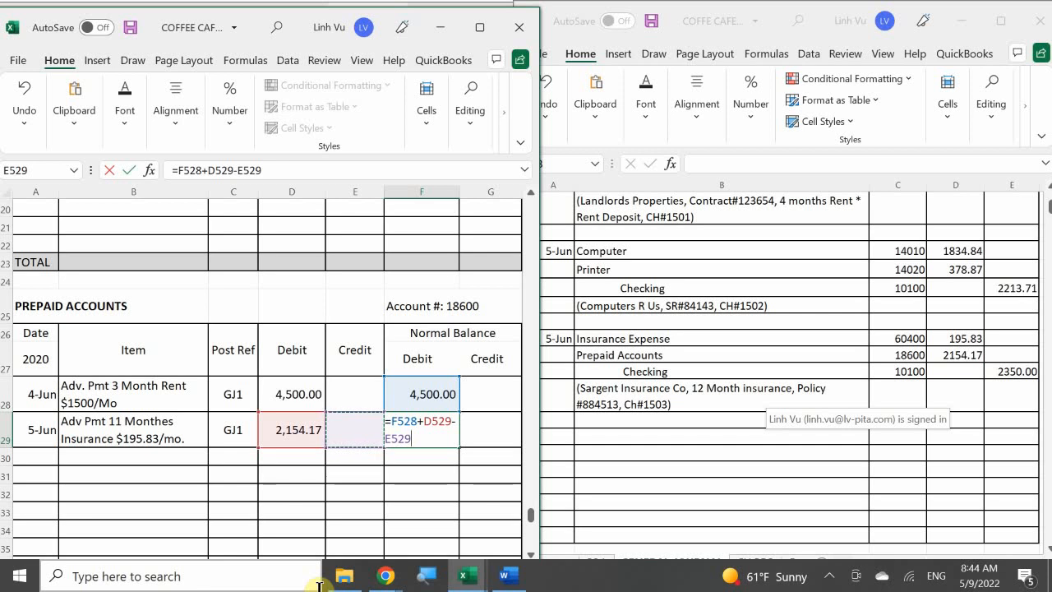
pyautogui.press('Return')
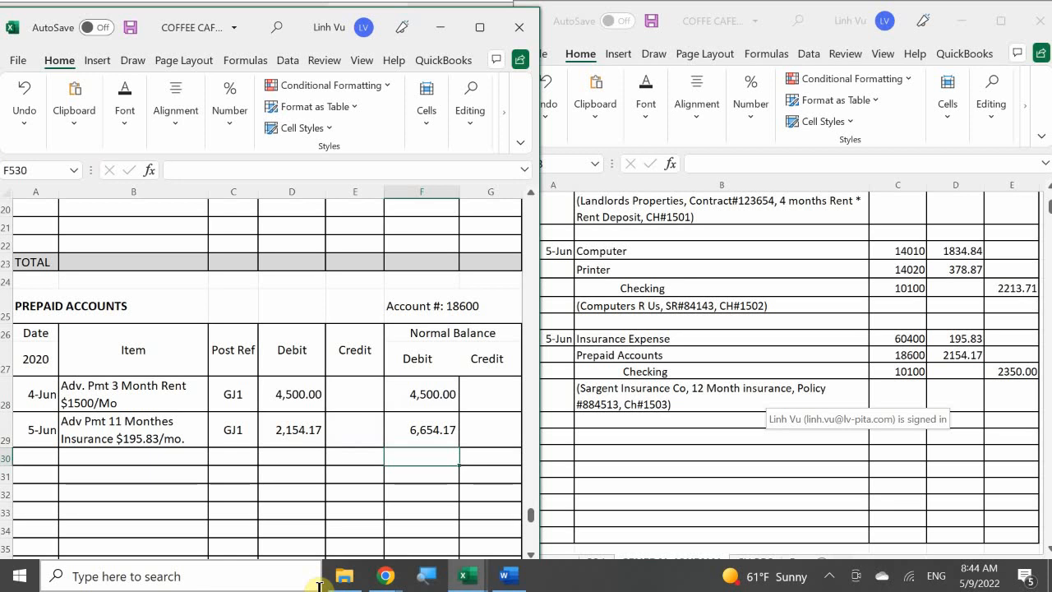
# Enter the date 5-Jun in A19, the next empty row of the Checking account ledger on the ASSETS sheet
pyautogui.click(87, 491)
pyautogui.scroll(7, 91, 486)
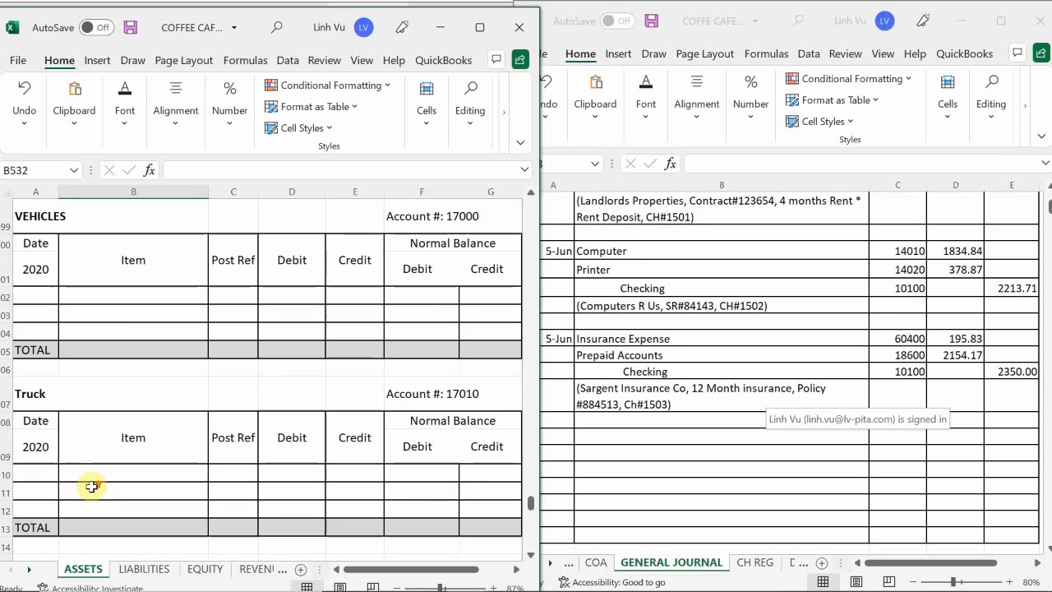
pyautogui.scroll(20, 91, 486)
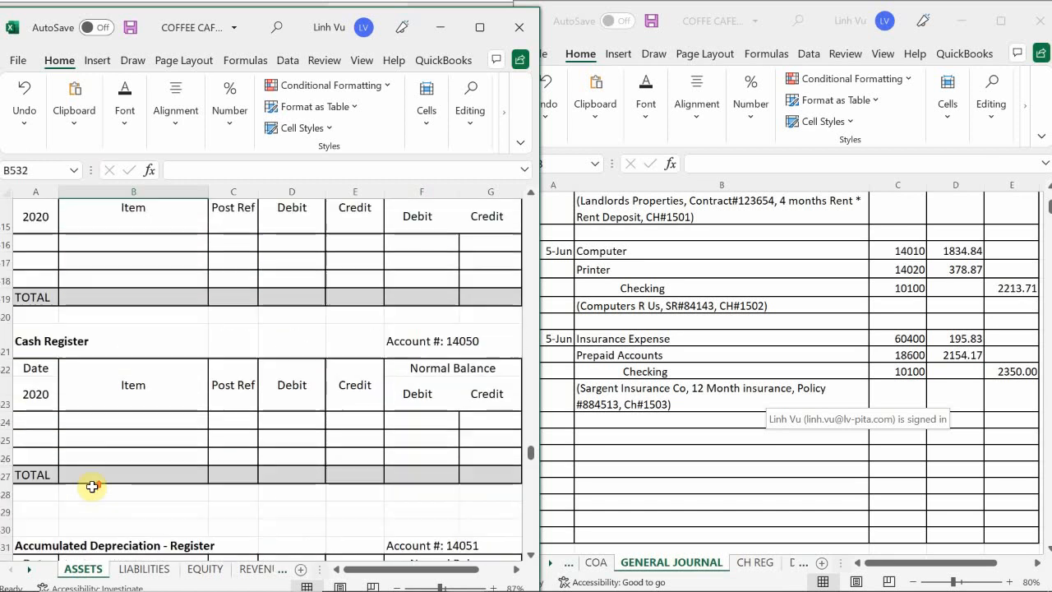
pyautogui.scroll(20, 92, 486)
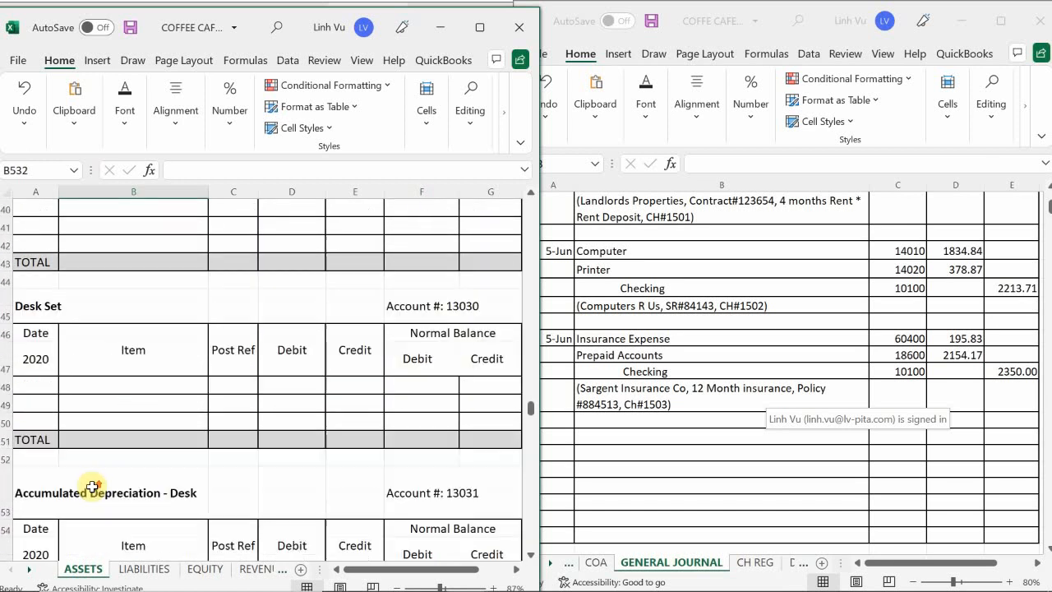
pyautogui.scroll(20, 92, 486)
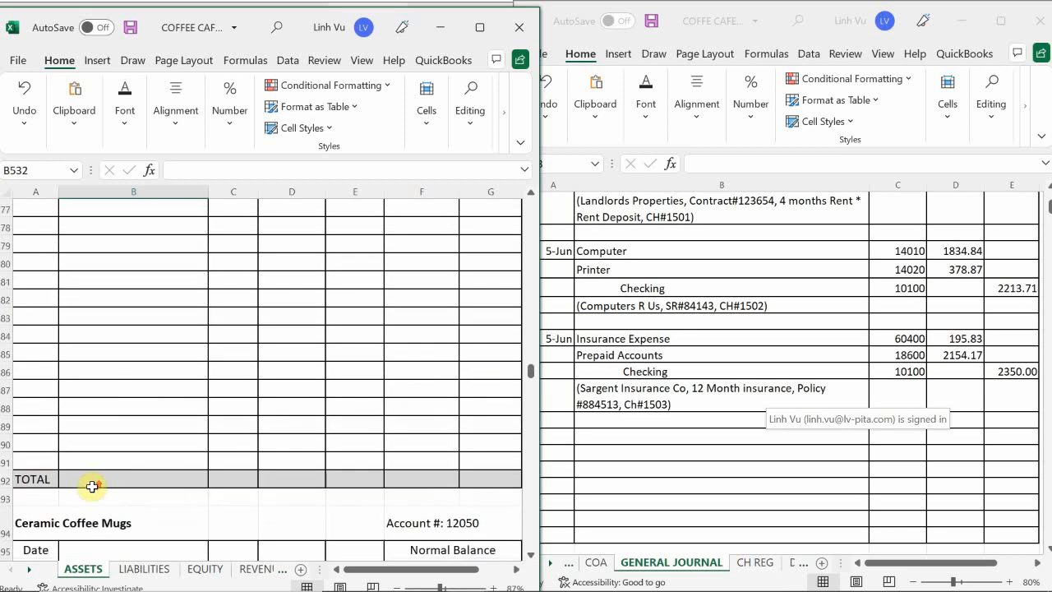
pyautogui.scroll(15, 92, 486)
pyautogui.scroll(20, 92, 485)
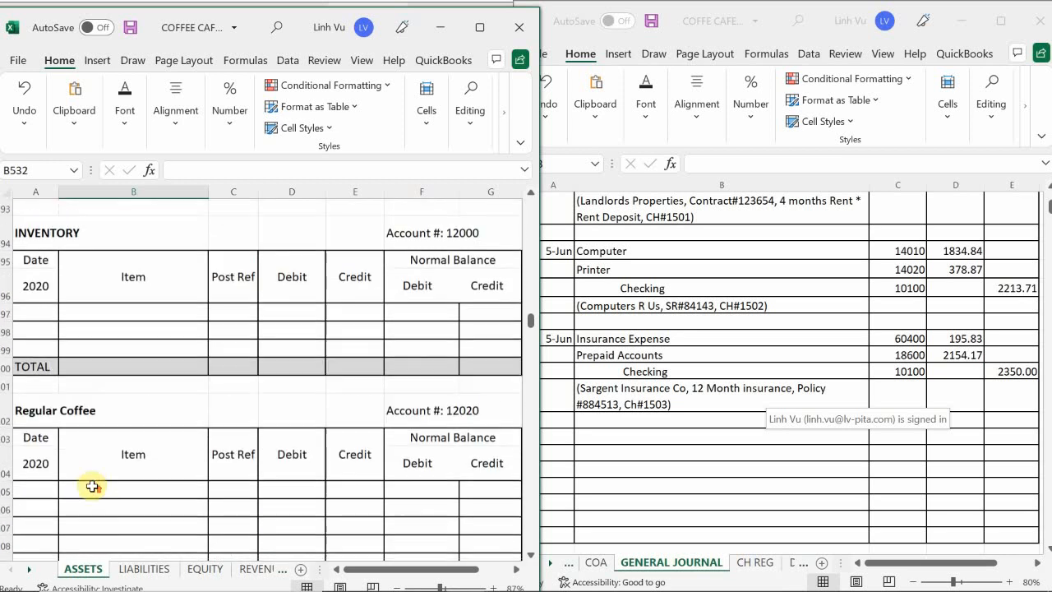
pyautogui.scroll(20, 93, 485)
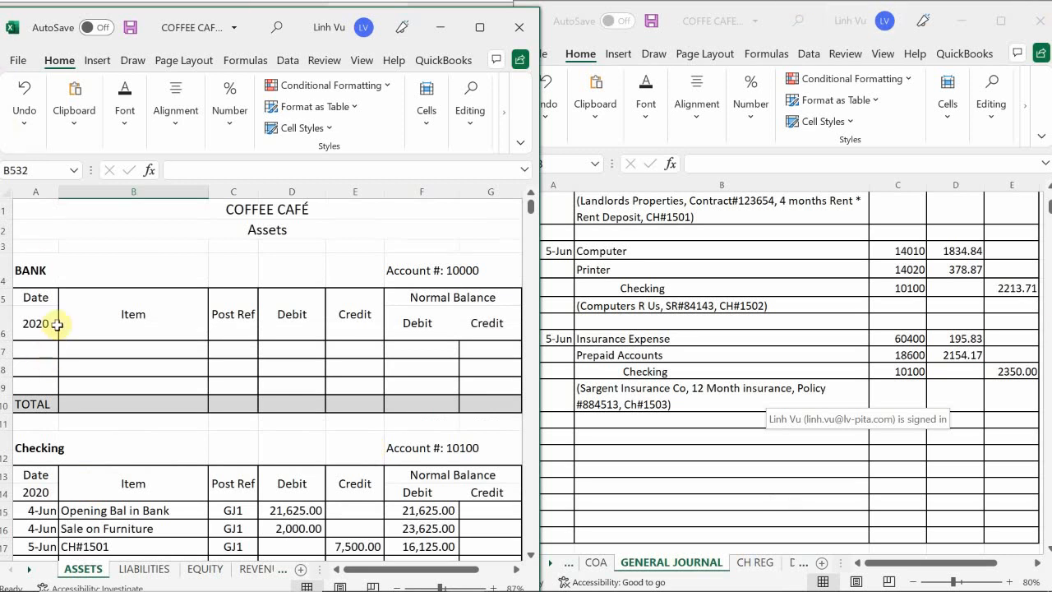
pyautogui.scroll(-3, 125, 324)
pyautogui.scroll(-1, 130, 345)
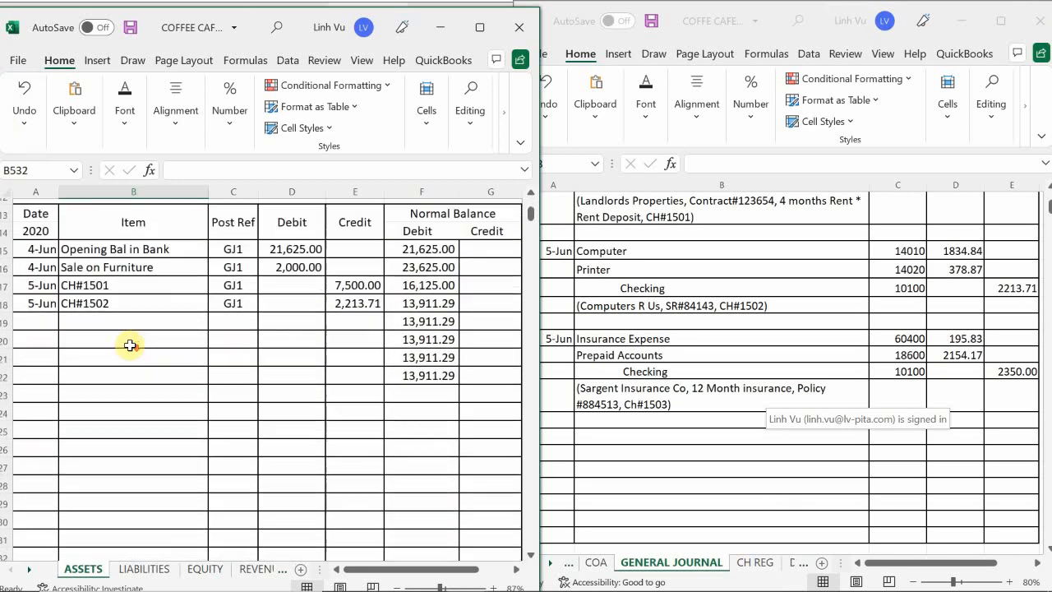
pyautogui.scroll(2, 130, 345)
pyautogui.scroll(1, 130, 345)
pyautogui.scroll(-1, 130, 345)
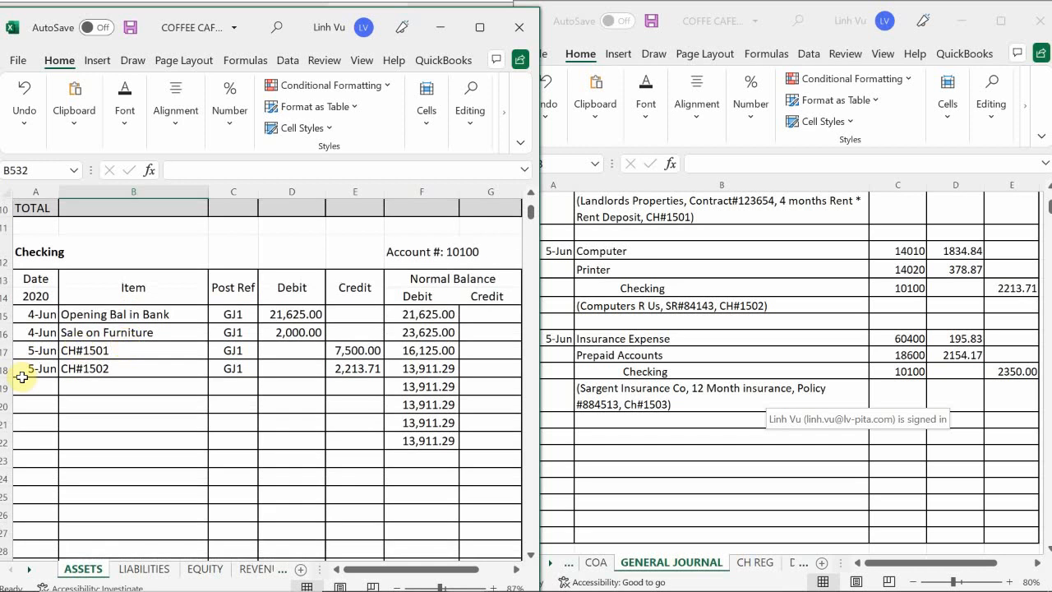
pyautogui.click(26, 387)
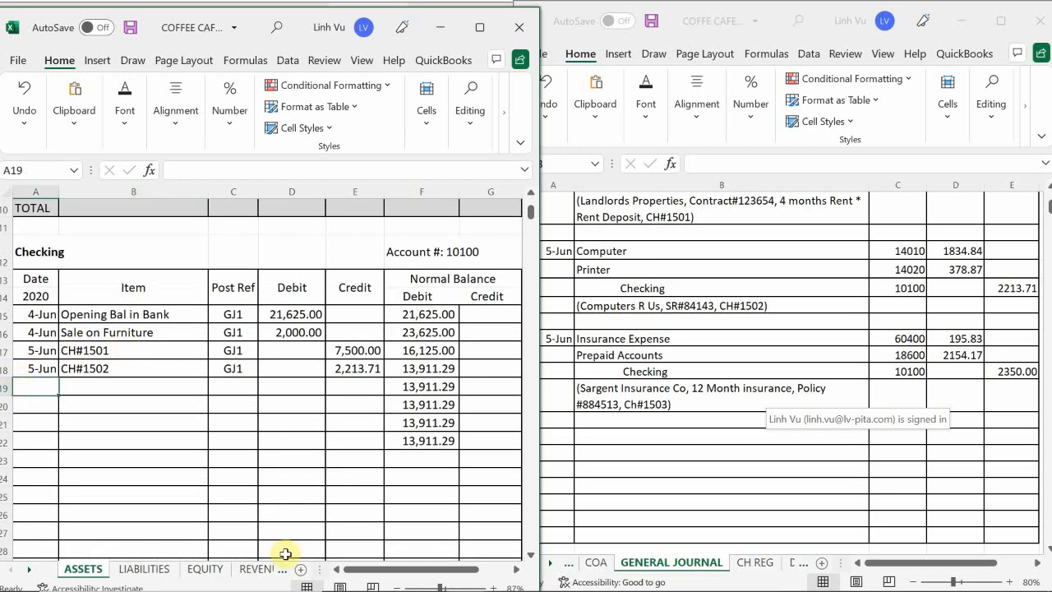
pyautogui.write('5-Jun')
pyautogui.press('Return')
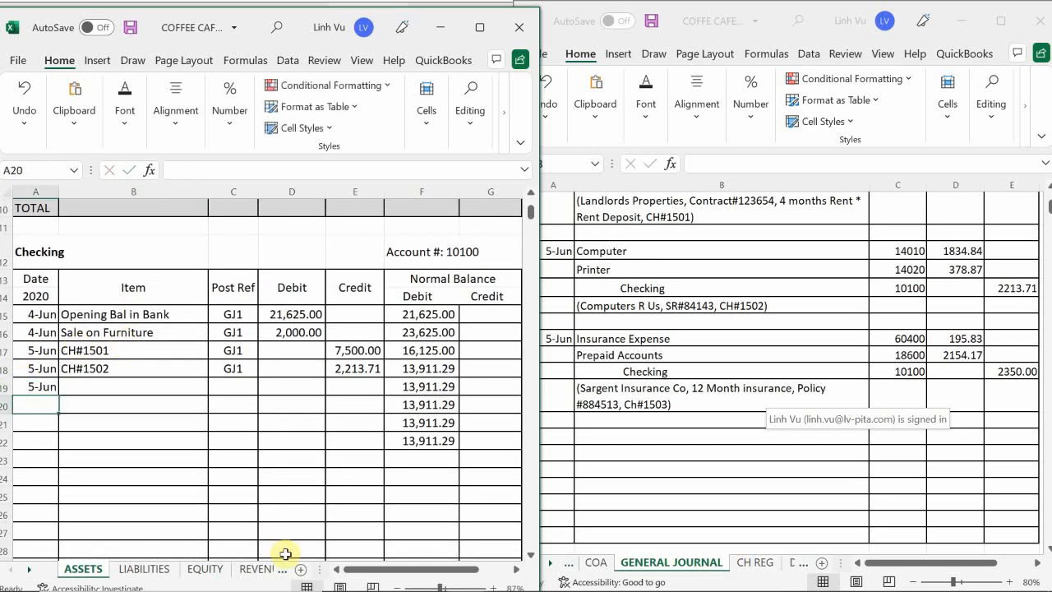
# Enter CH#1503 as the item in B19 and GJ1 as the post reference in C19
pyautogui.press('Up')
pyautogui.press('Right')
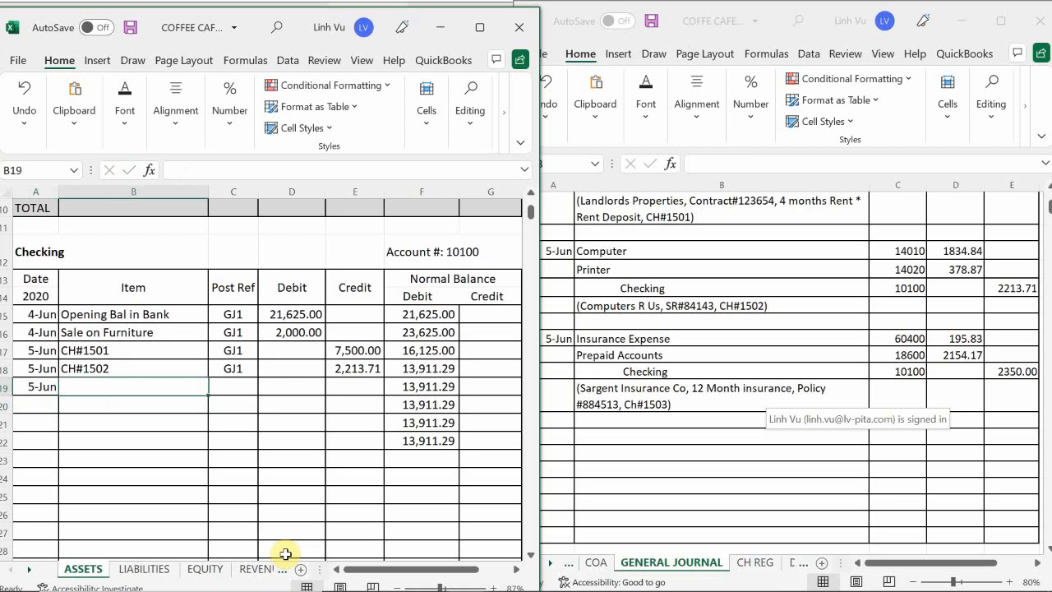
pyautogui.write('CG')
pyautogui.press('BackSpace')
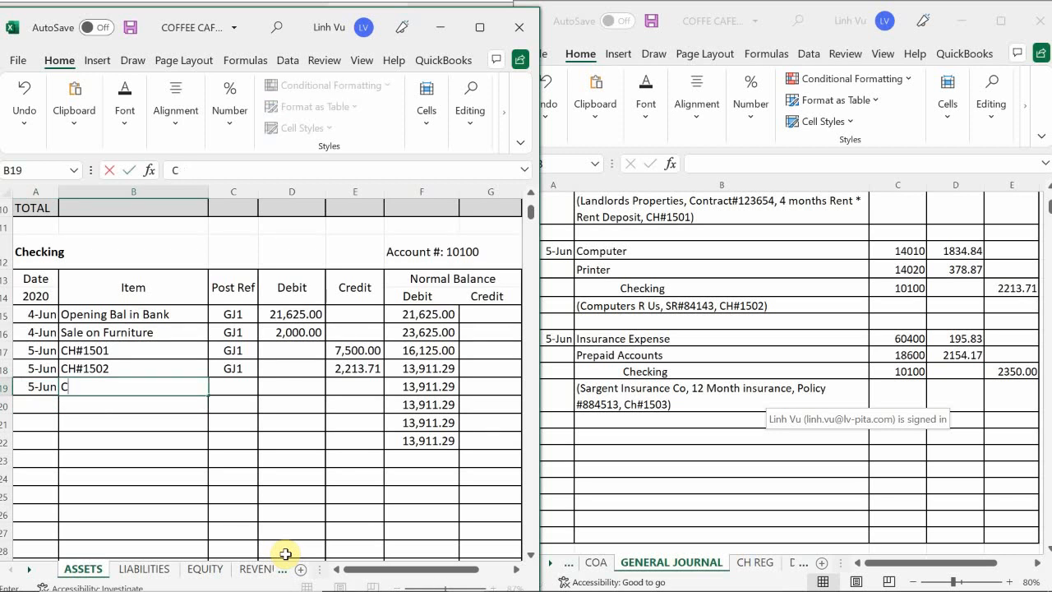
pyautogui.write('H#1503')
pyautogui.press('Tab')
pyautogui.write('GJ')
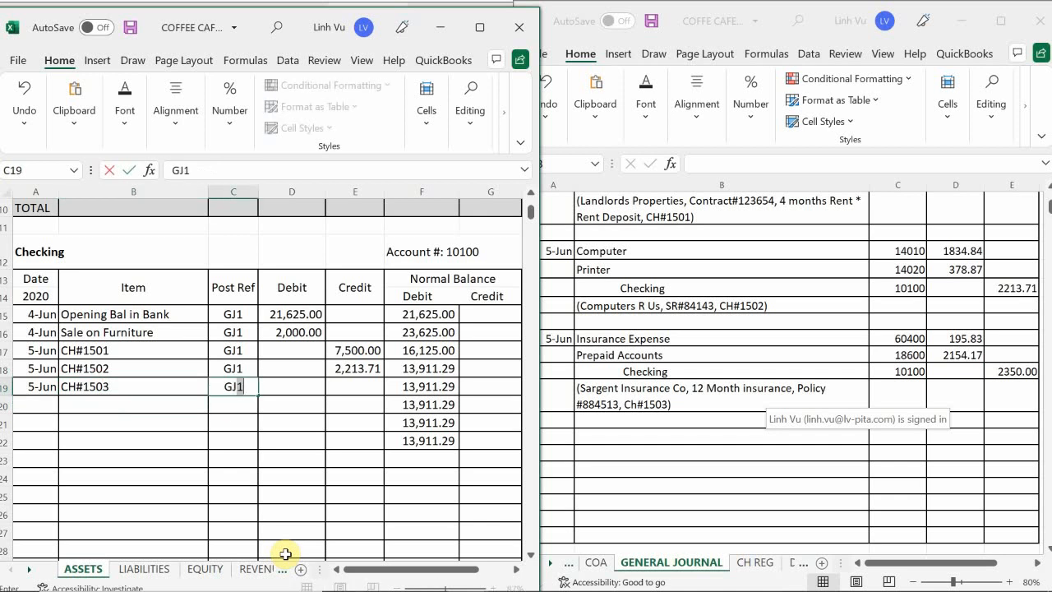
pyautogui.press('Return')
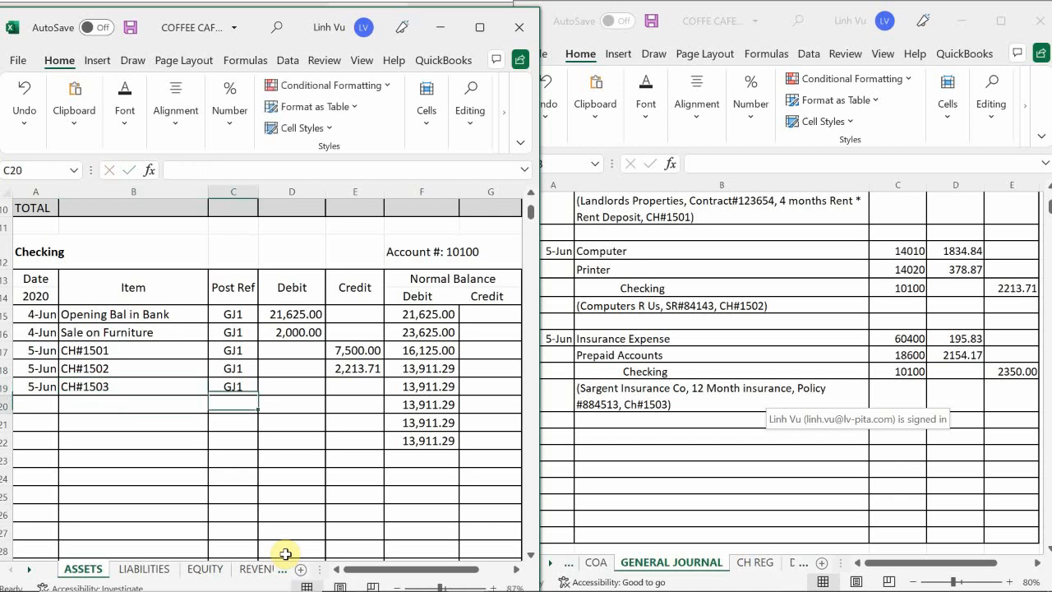
# Enter the checking credit of 2,350.00 in E19 for check 1503
pyautogui.press('Right')
pyautogui.press('Up')
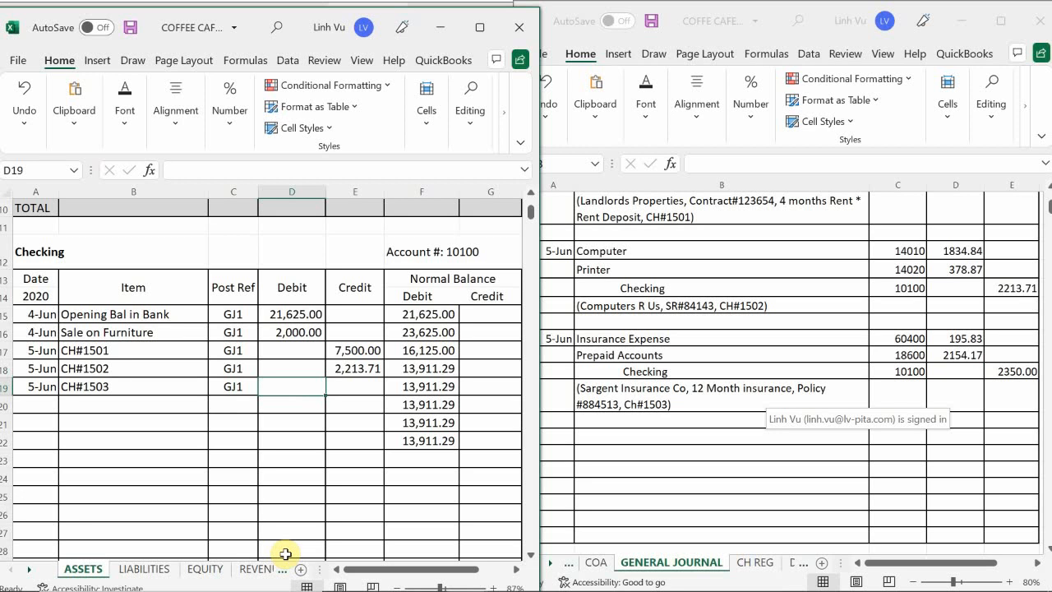
pyautogui.press('Right')
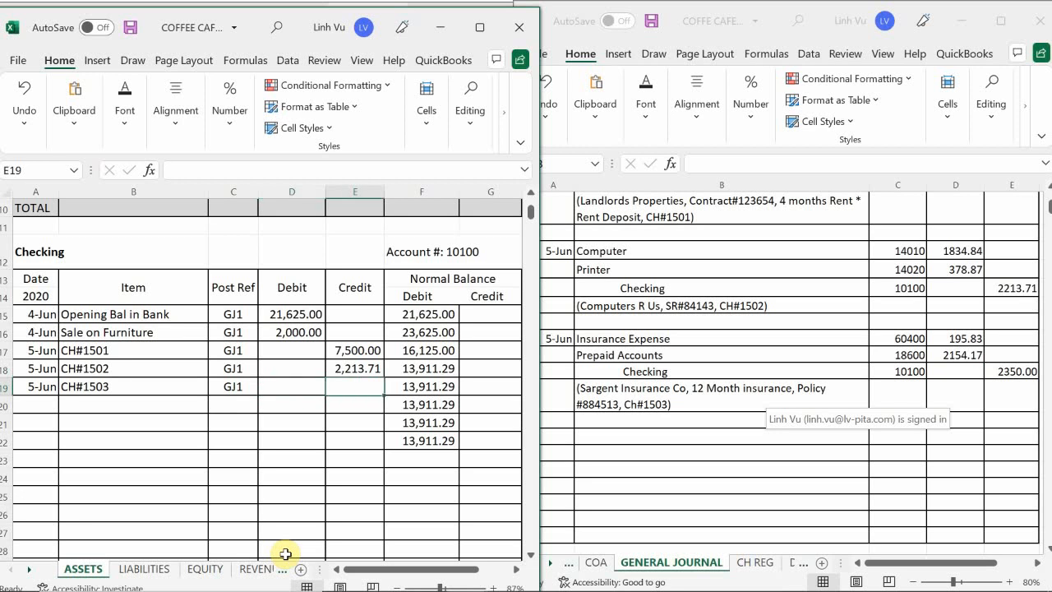
pyautogui.write('2350')
pyautogui.press('Return')
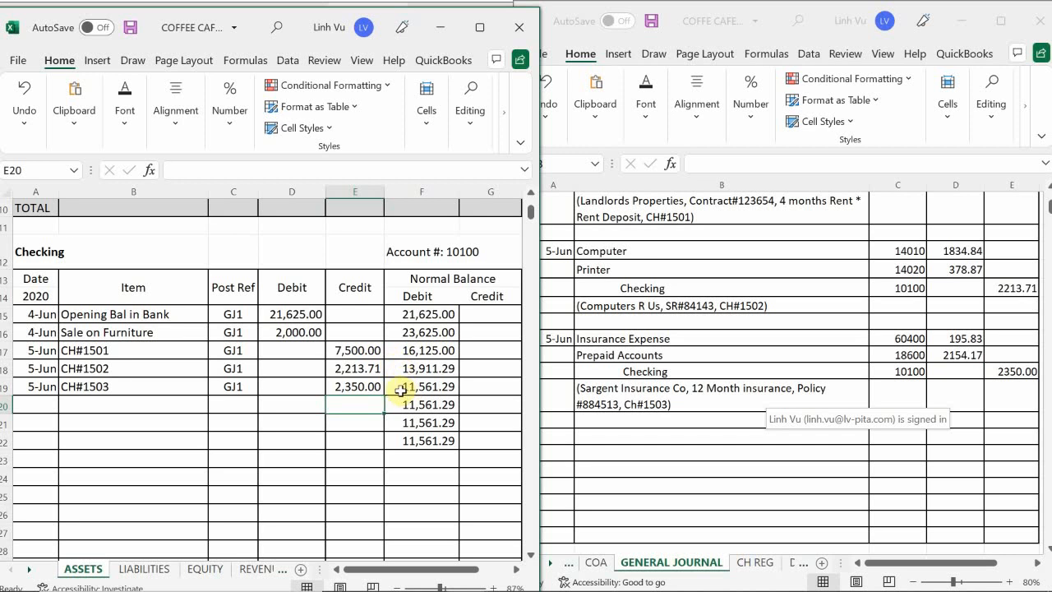
pyautogui.click(495, 387)
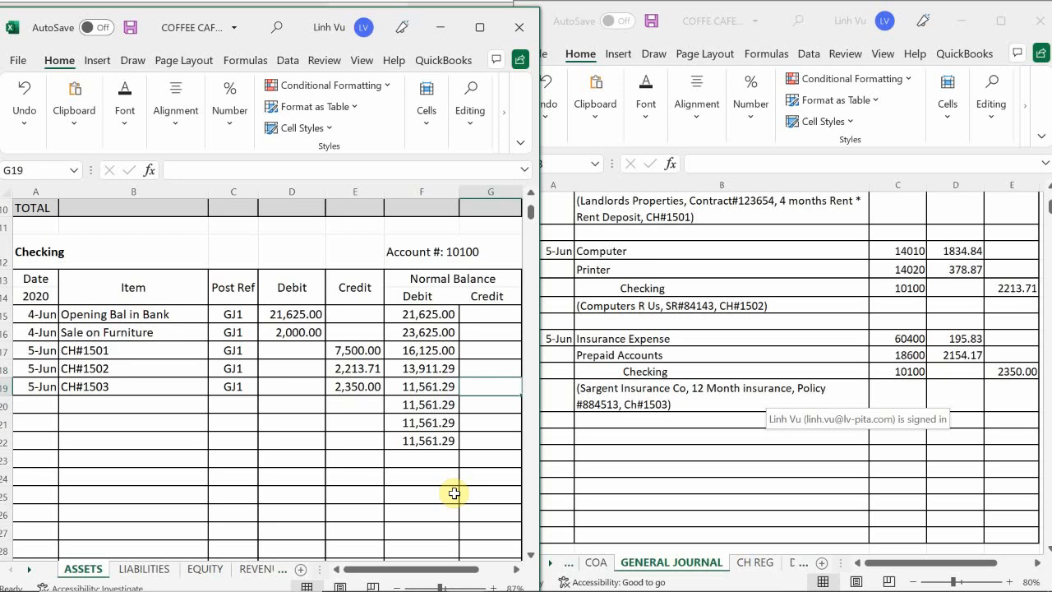
# Switch to the COFFEE CAFE SUBSIDIARY LEDGER workbook and enter the date 5-Jun in A222 of the Sargent Insurance vendor account
pyautogui.moveTo(559, 590)
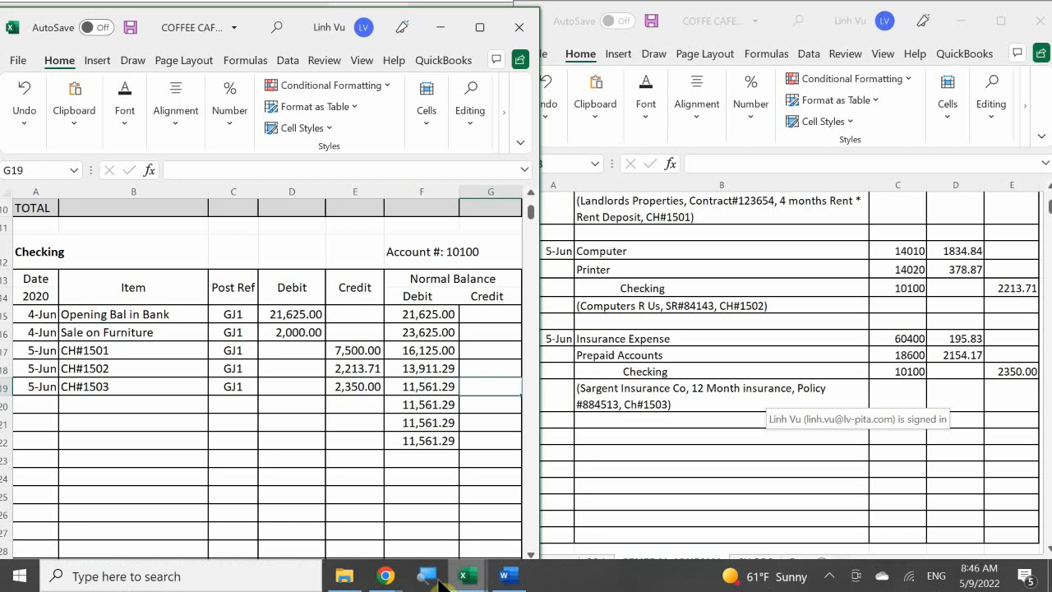
pyautogui.moveTo(467, 582)
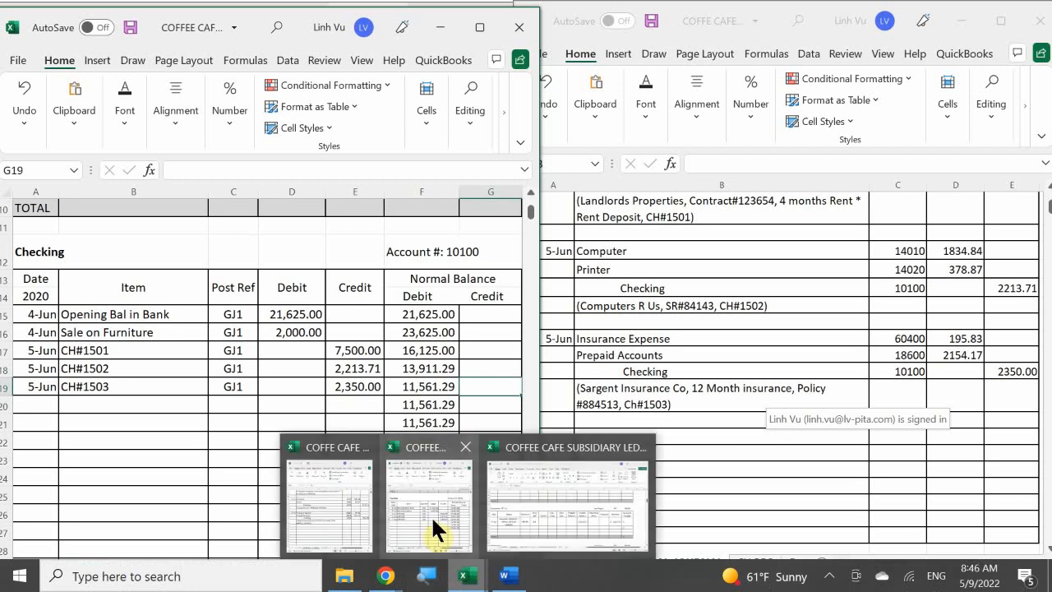
pyautogui.click(590, 499)
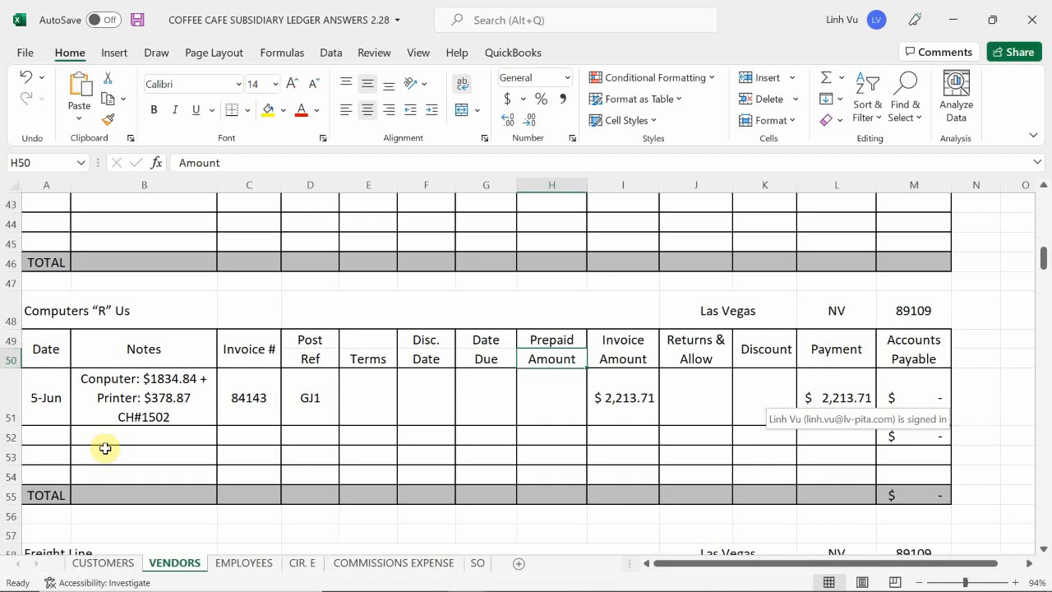
pyautogui.scroll(-18, 105, 448)
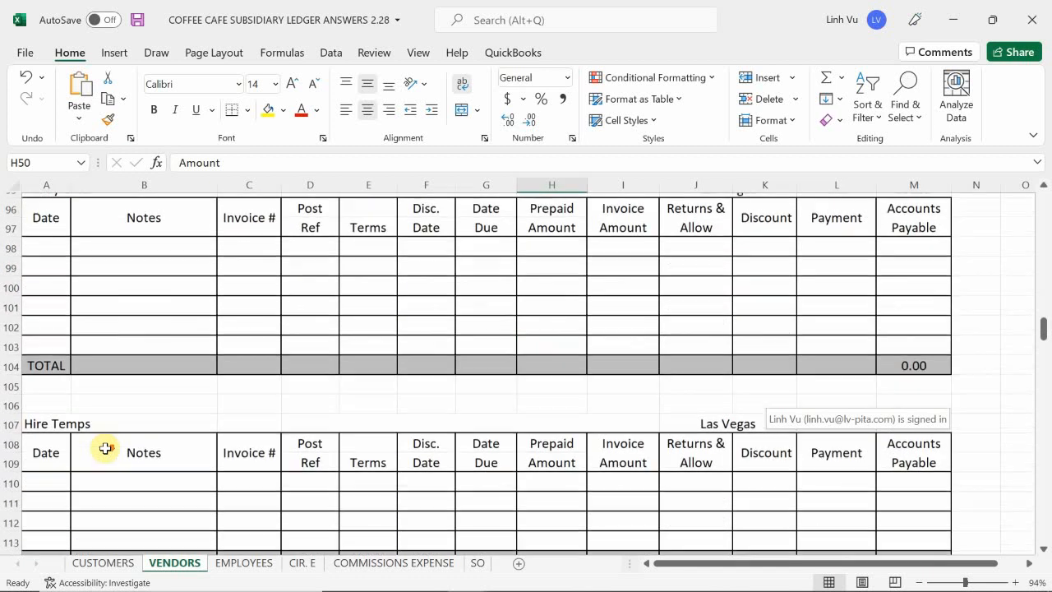
pyautogui.scroll(-12, 105, 447)
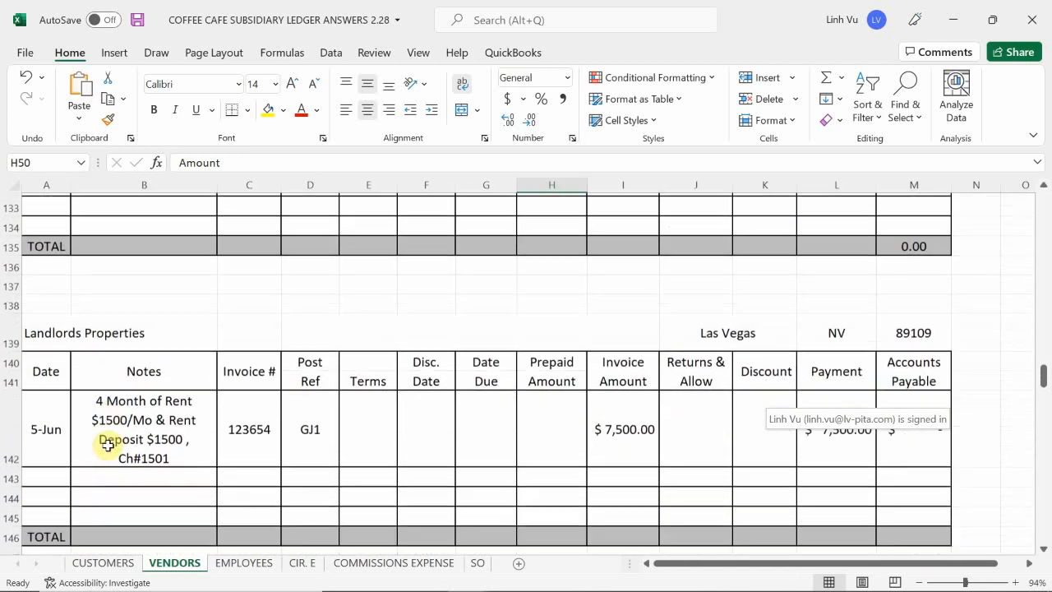
pyautogui.scroll(-2, 108, 444)
pyautogui.scroll(2, 108, 444)
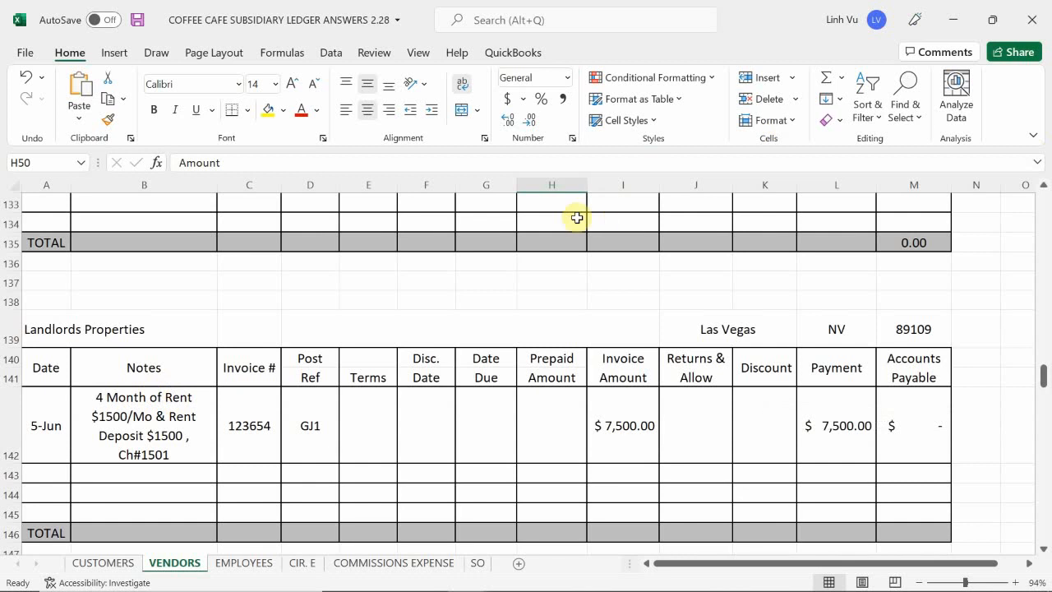
pyautogui.moveTo(44, 553)
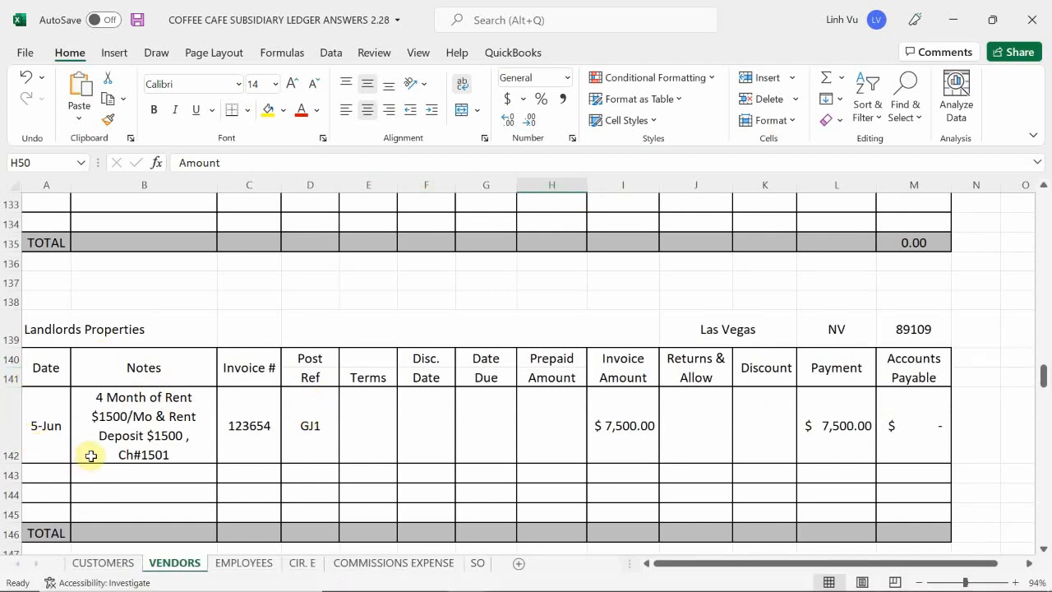
pyautogui.scroll(-3, 91, 455)
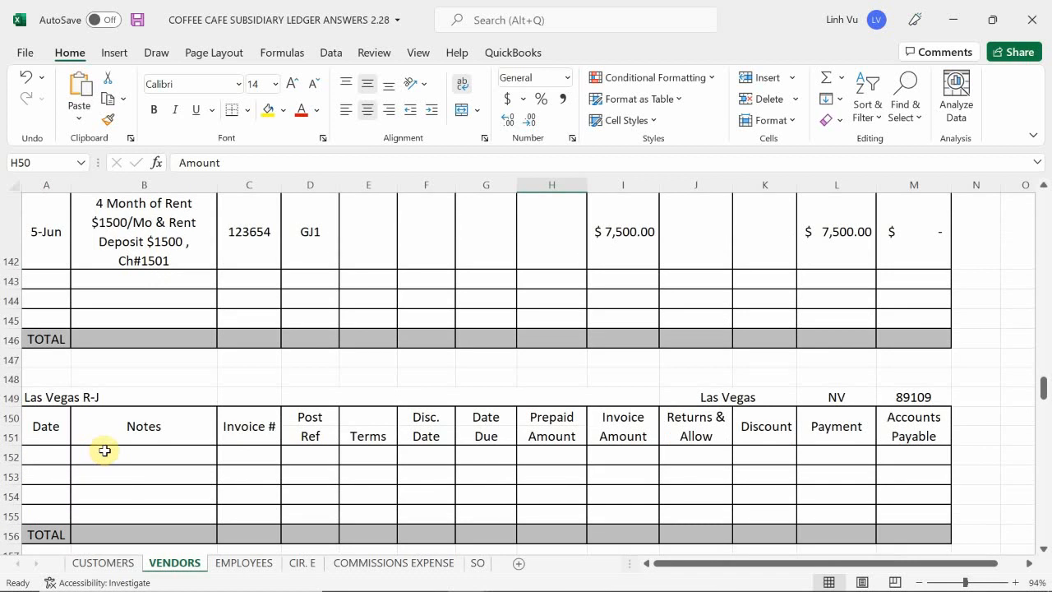
pyautogui.scroll(-3, 104, 450)
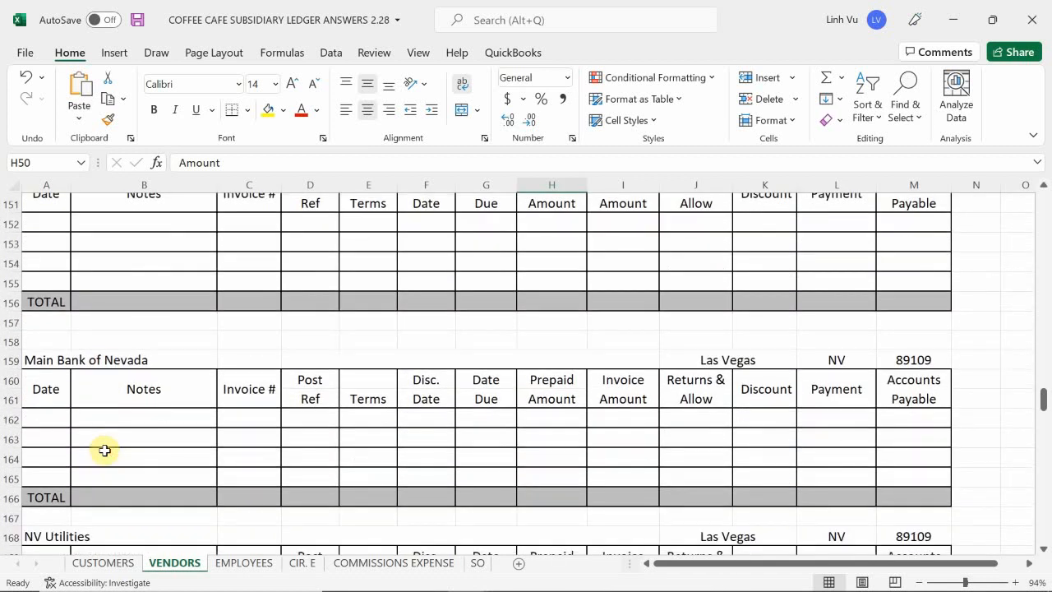
pyautogui.scroll(-3, 105, 450)
pyautogui.scroll(-4, 105, 450)
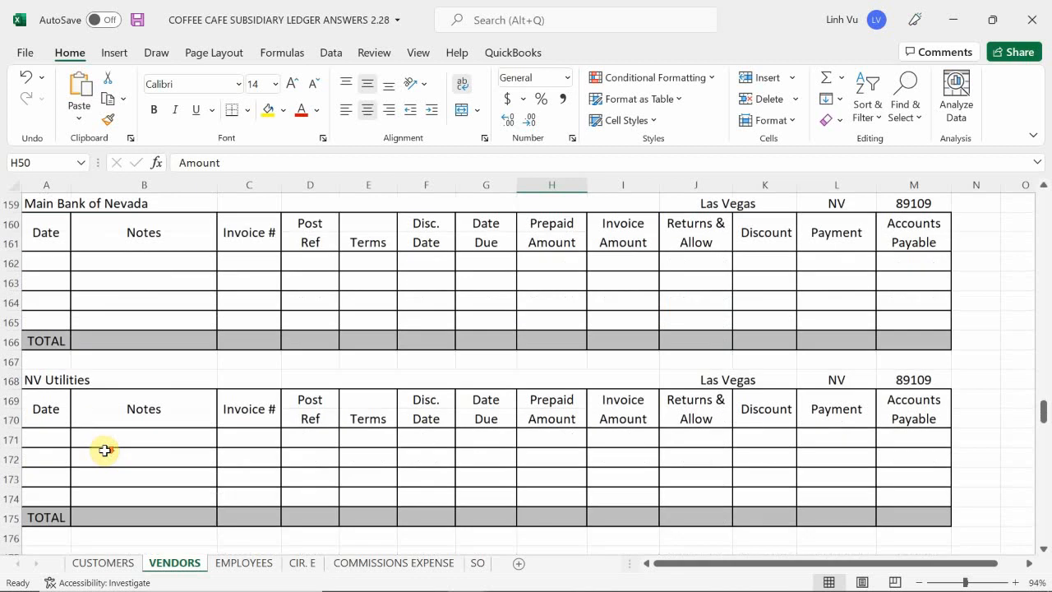
pyautogui.scroll(-10, 105, 450)
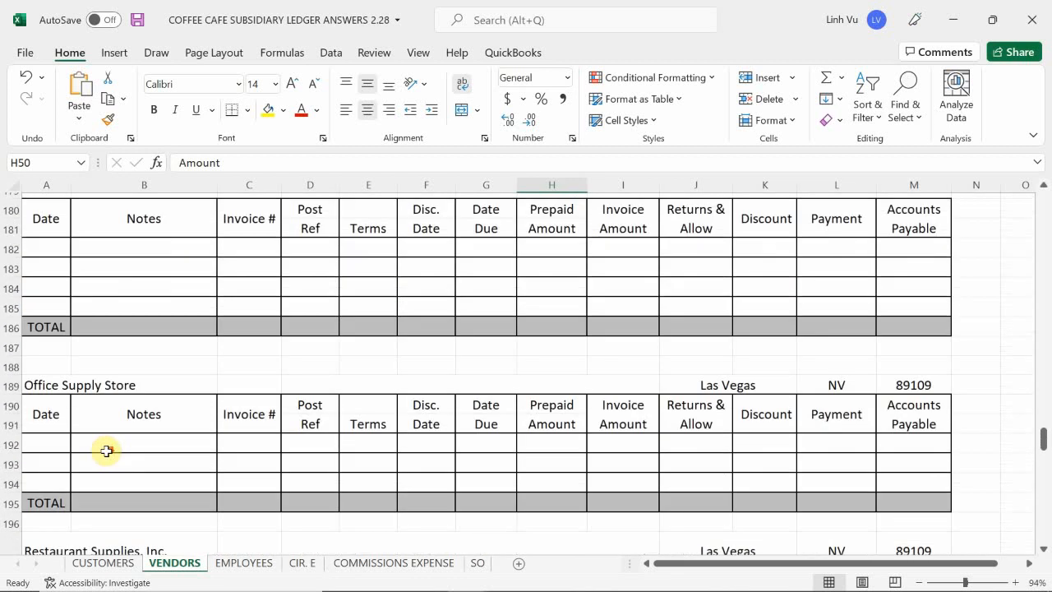
pyautogui.scroll(-8, 106, 452)
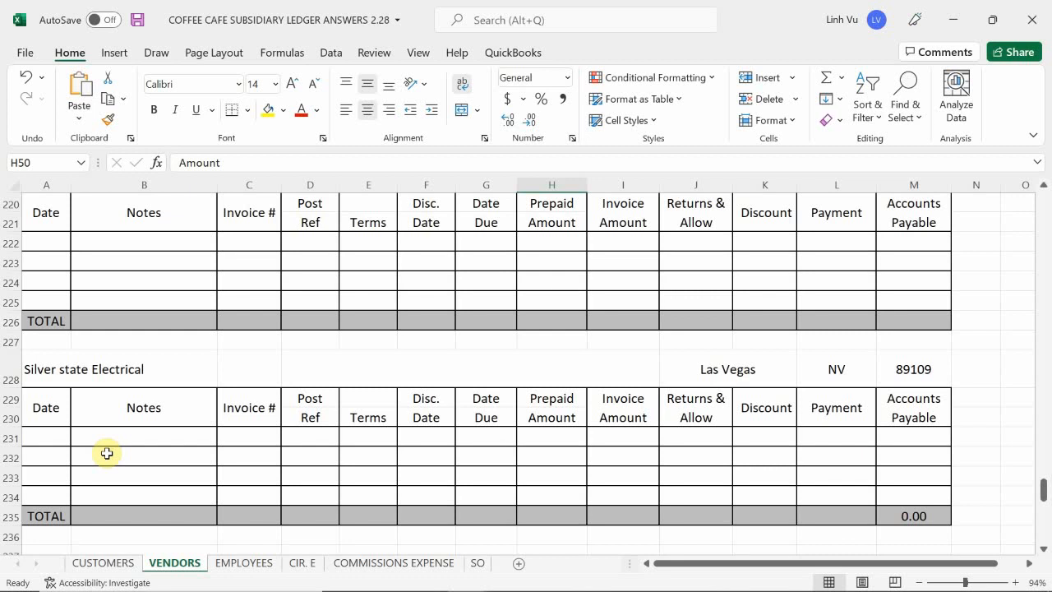
pyautogui.scroll(3, 106, 453)
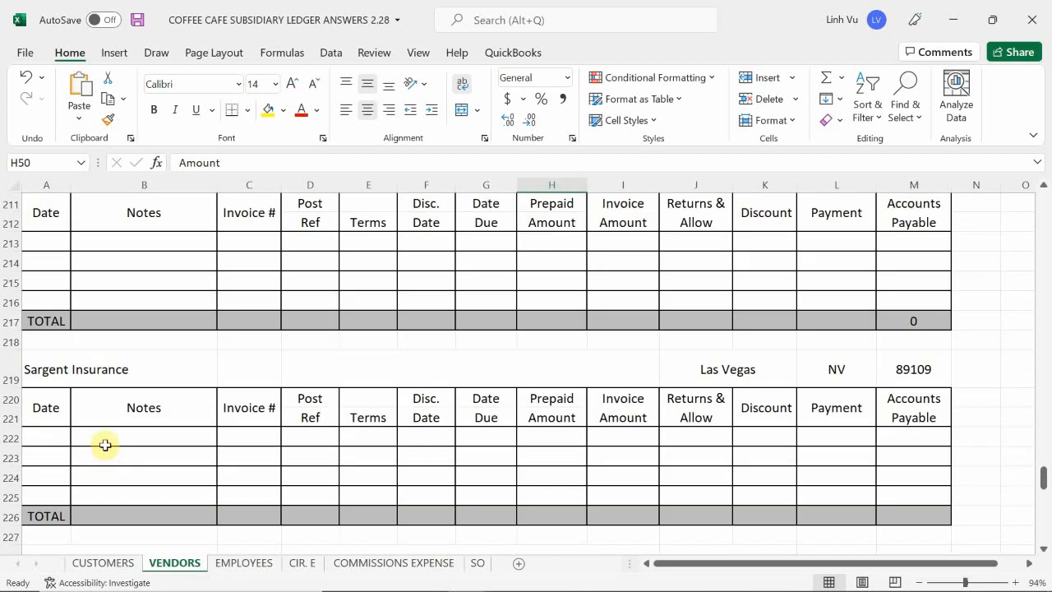
pyautogui.click(49, 440)
pyautogui.write('6')
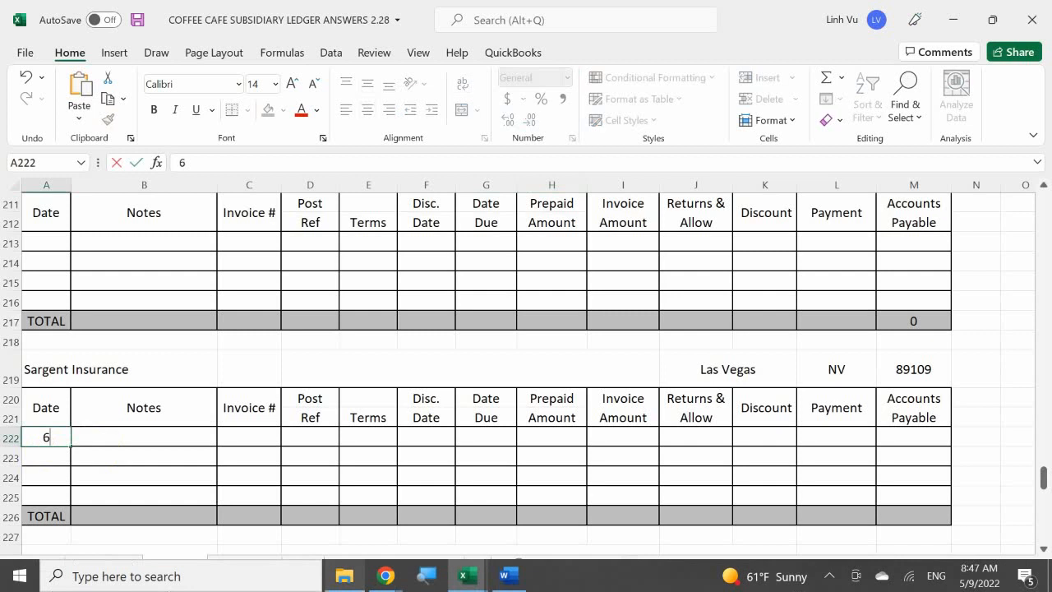
pyautogui.write('/5')
pyautogui.press('Tab')
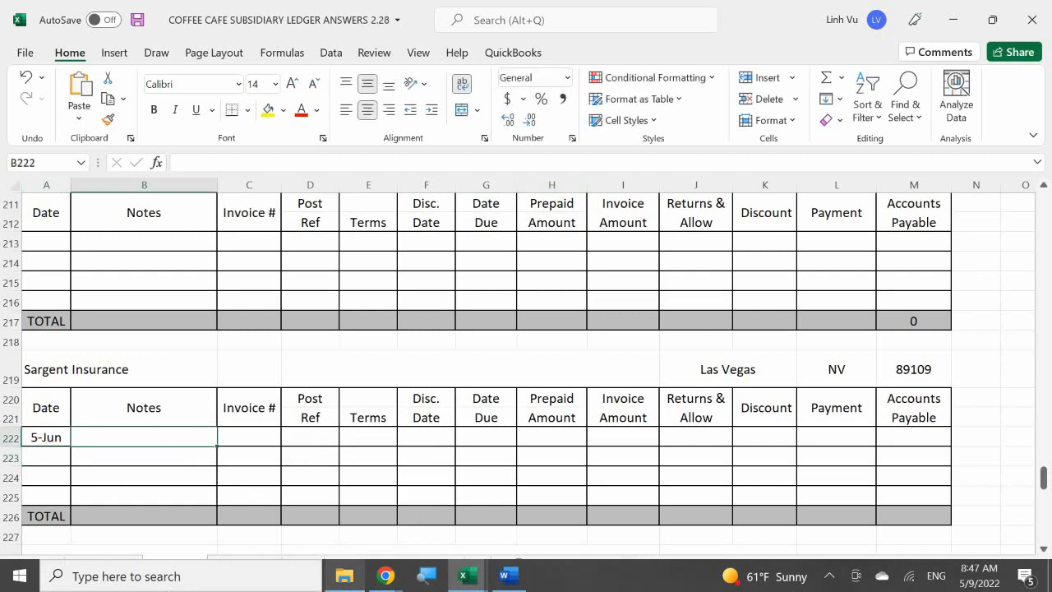
# Enter the note 12 Month Insurance Policy CH#1503 in B222 of the Sargent Insurance account
pyautogui.write('12')
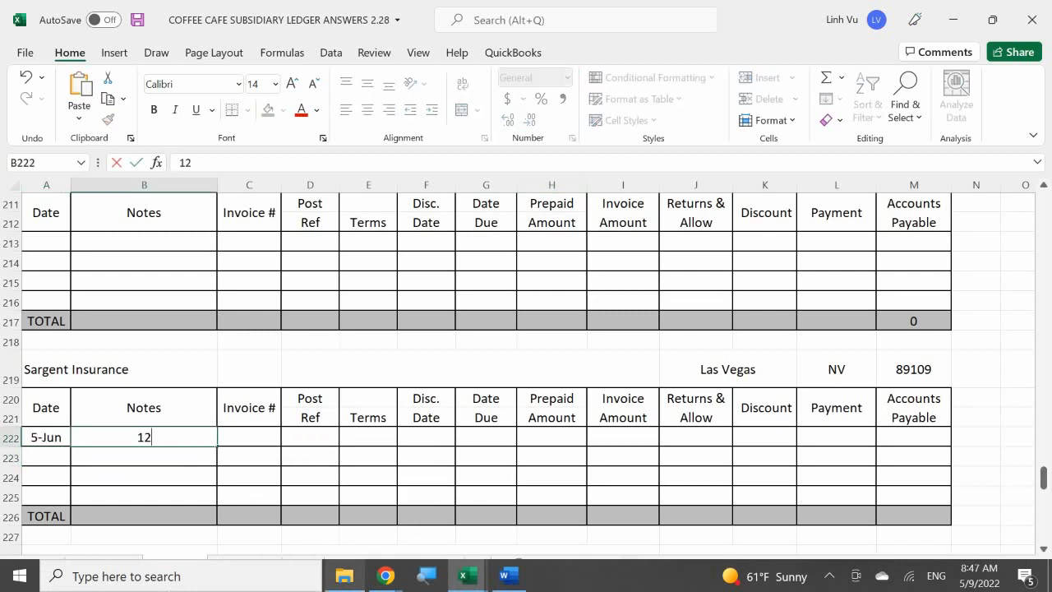
pyautogui.write(' Month Isu')
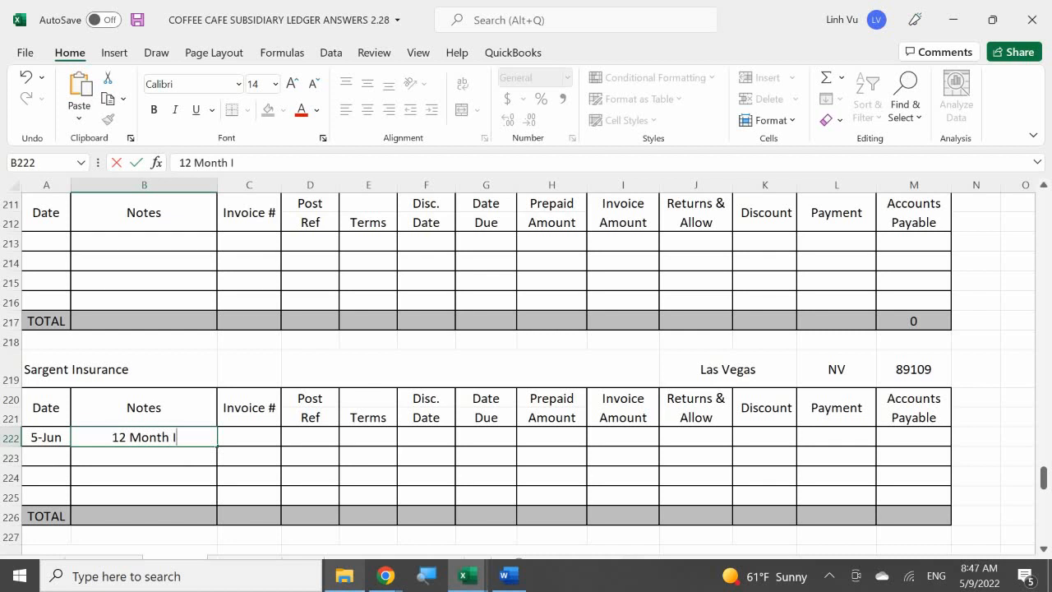
pyautogui.press('BackSpace')
pyautogui.press('BackSpace')
pyautogui.write('nsuranc')
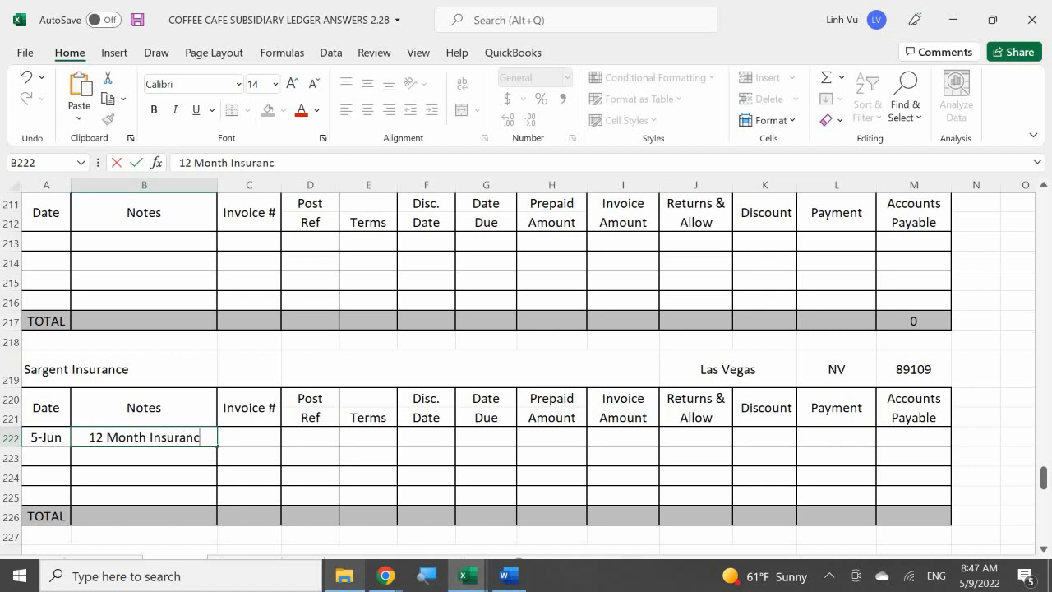
pyautogui.write('e Polict')
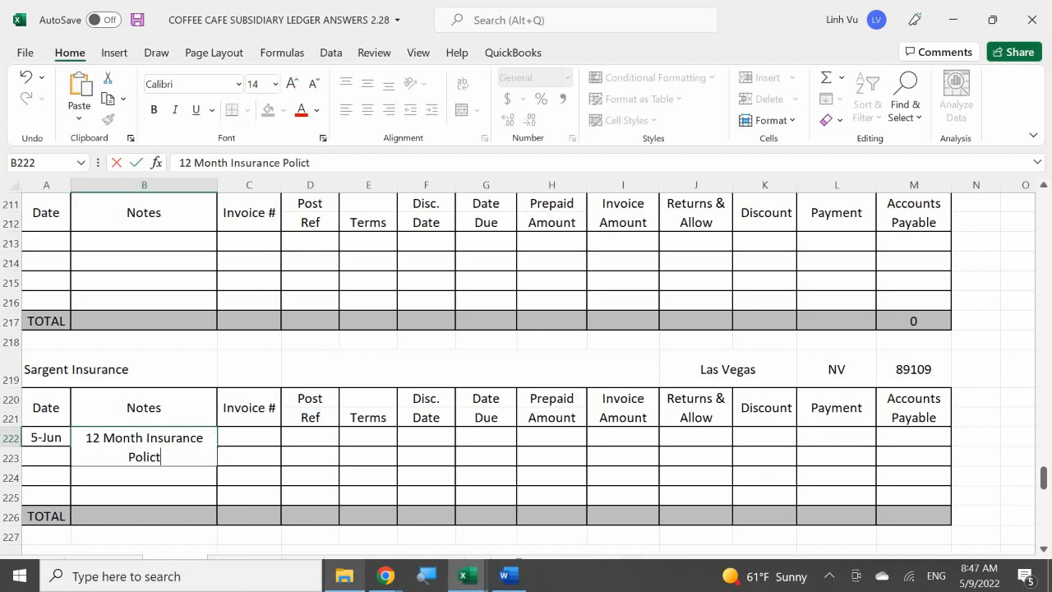
pyautogui.press('BackSpace')
pyautogui.write('y CH#')
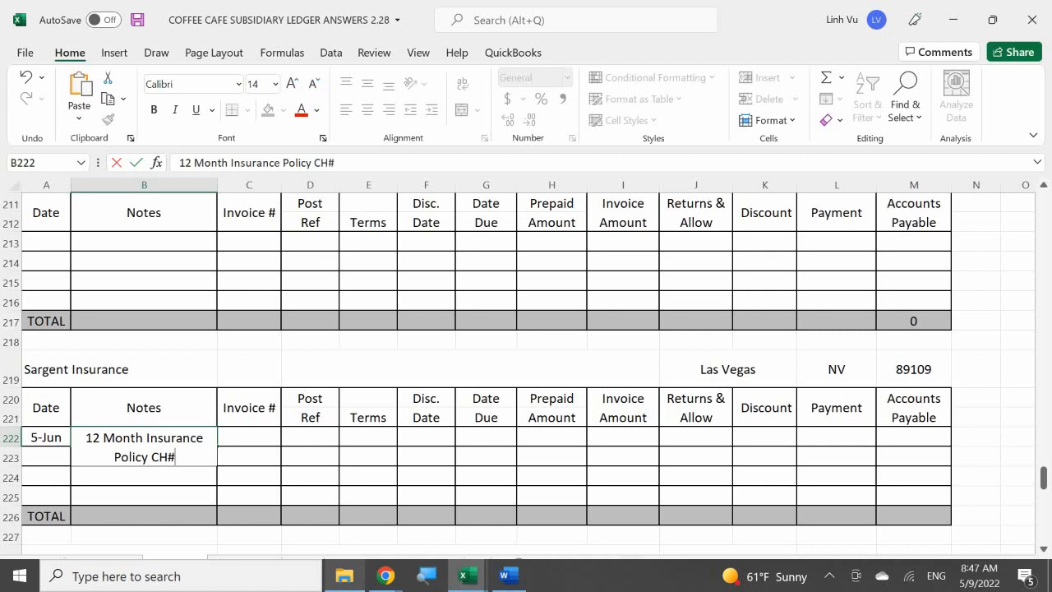
pyautogui.write('1503')
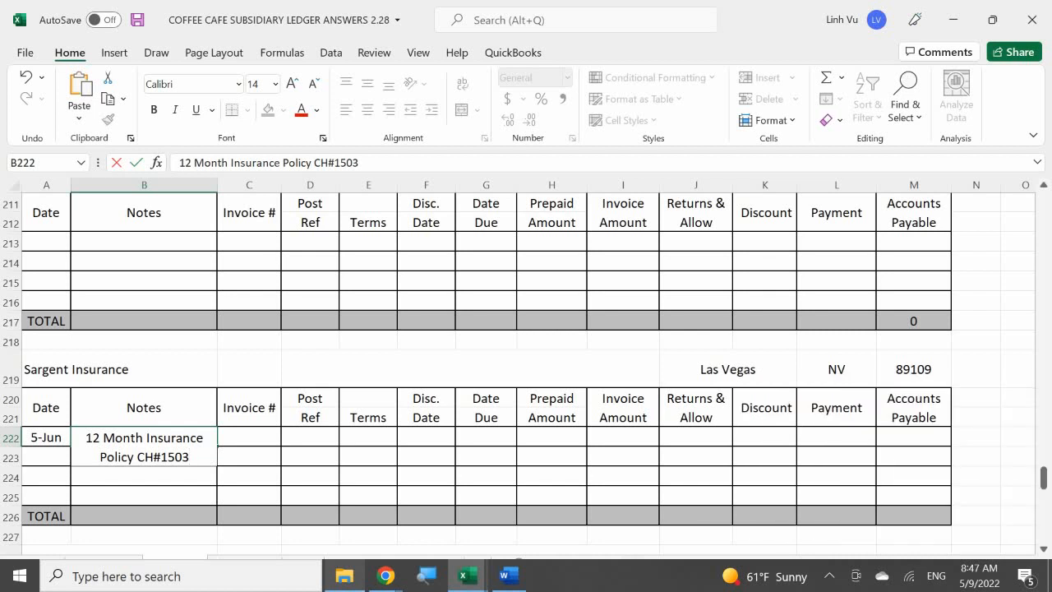
pyautogui.press('Return')
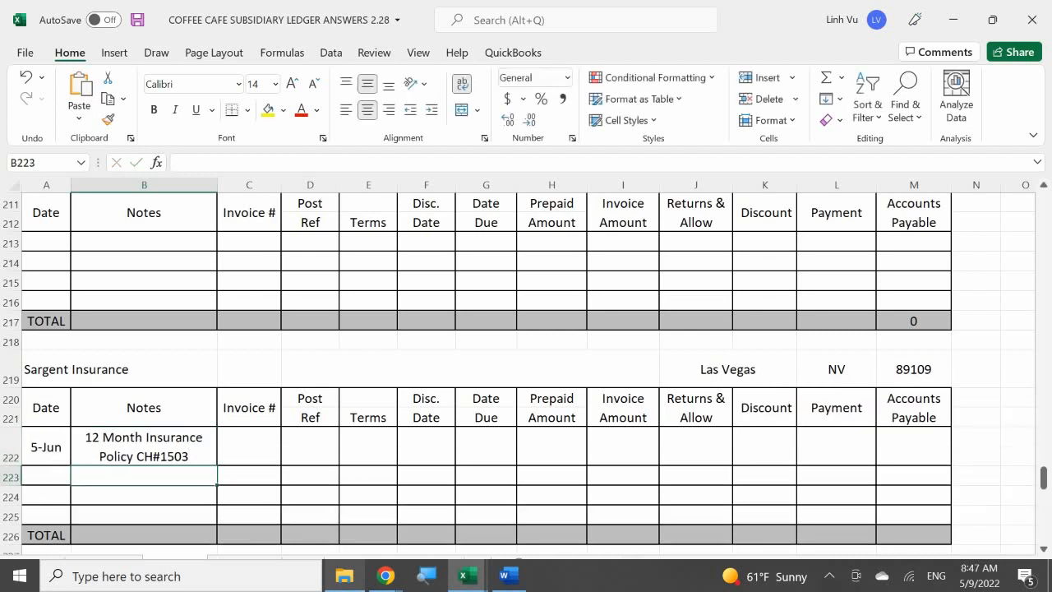
# Look up the insurance policy number in the Coffee Café Word document and enter it as the invoice number in C222
pyautogui.press('Right')
pyautogui.press('Up')
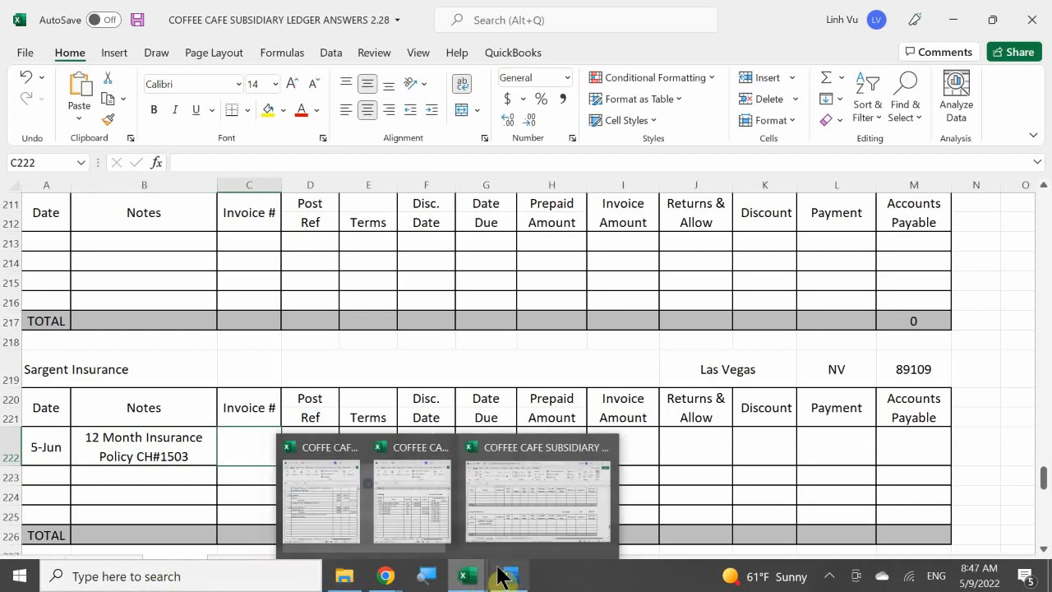
pyautogui.moveTo(501, 575)
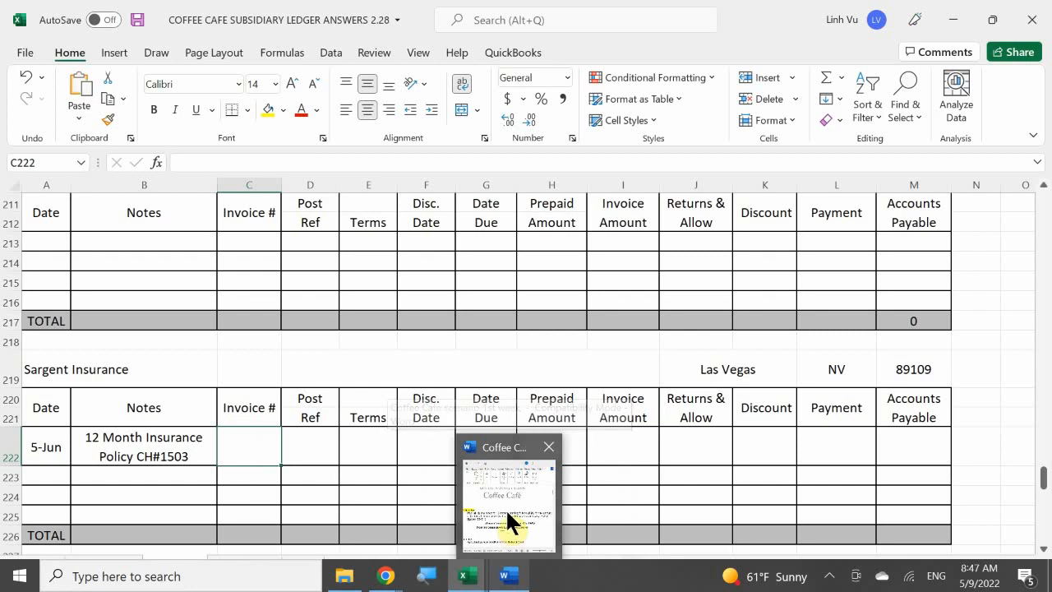
pyautogui.moveTo(505, 508)
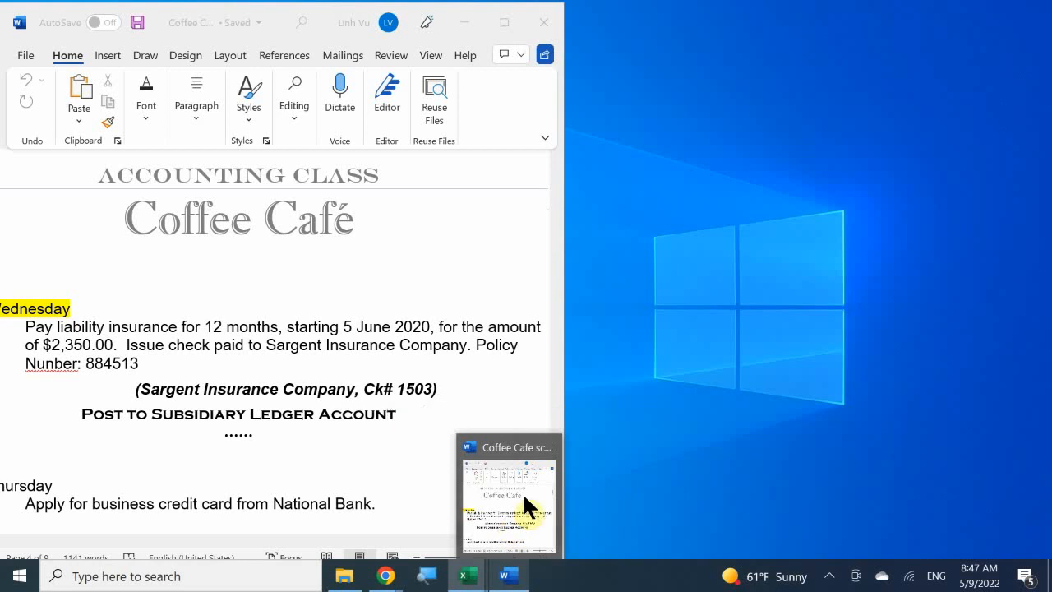
pyautogui.write('884513')
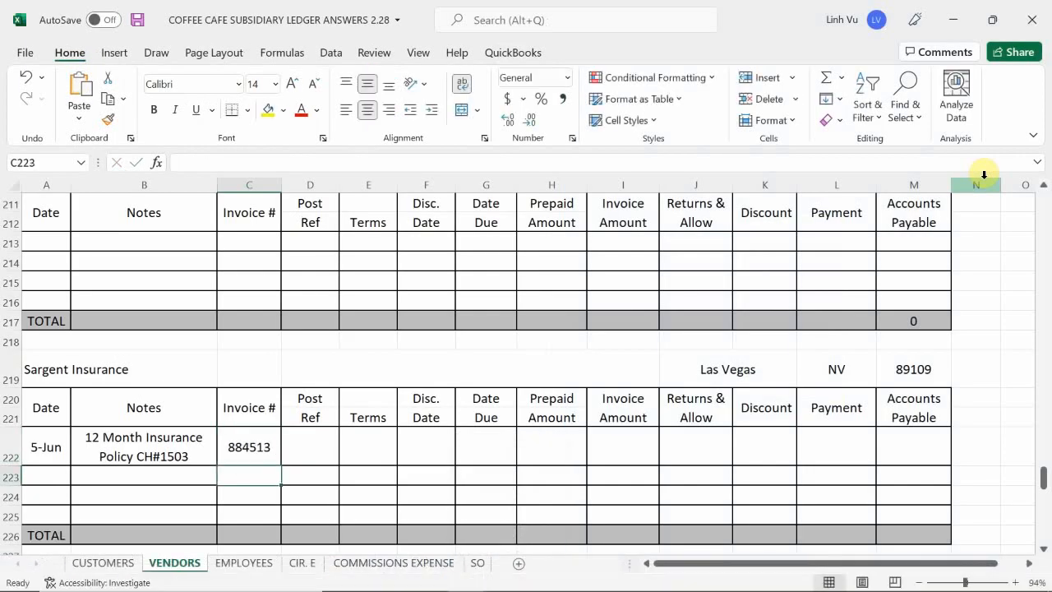
# Enter GJ1 as the post reference in D222
pyautogui.press('Up')
pyautogui.press('Right')
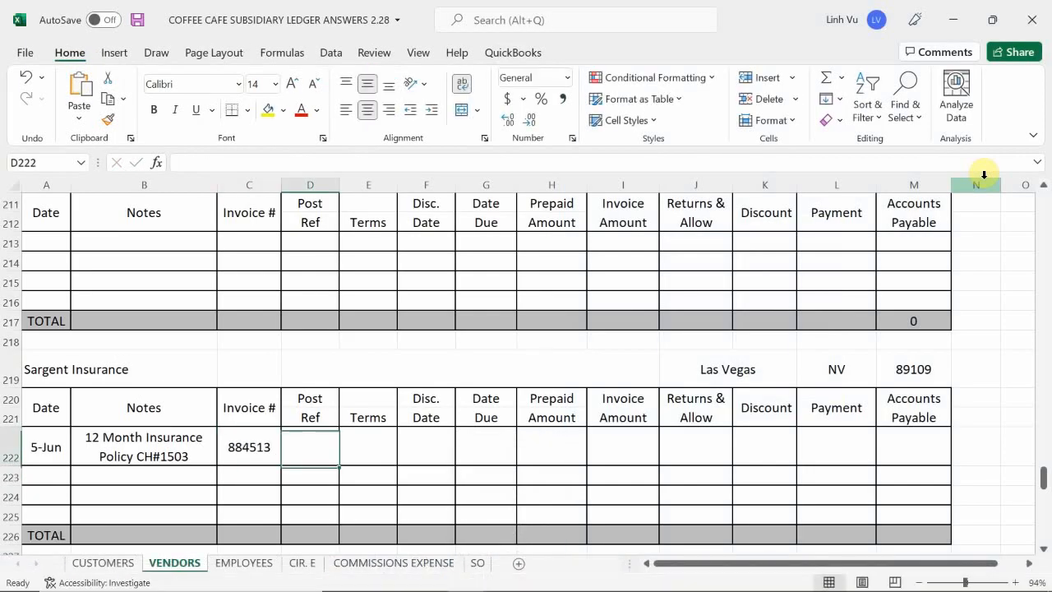
pyautogui.write('GJ')
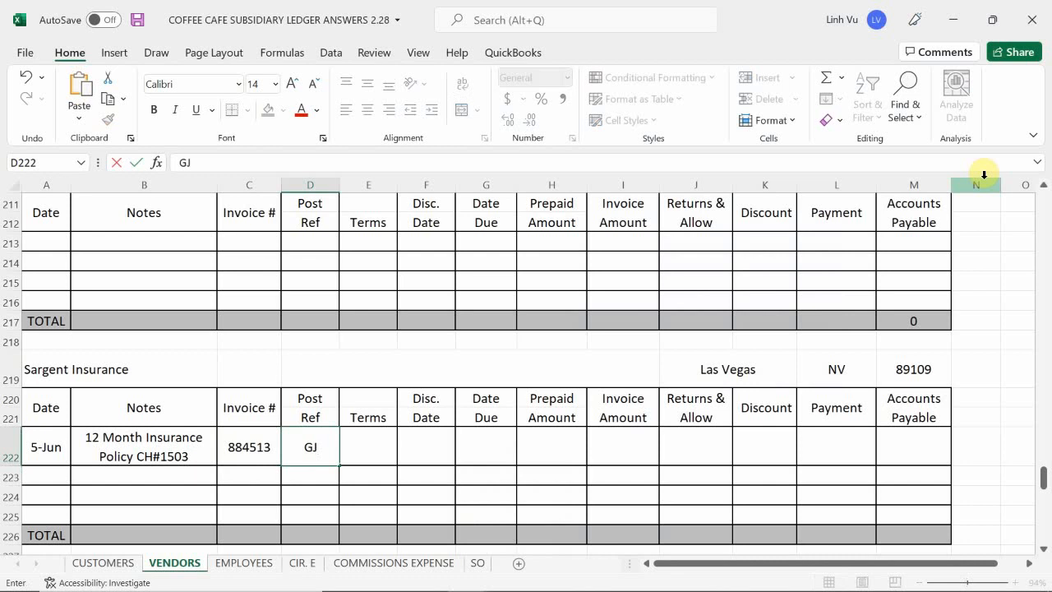
pyautogui.write('1')
pyautogui.press('Return')
pyautogui.press('Right')
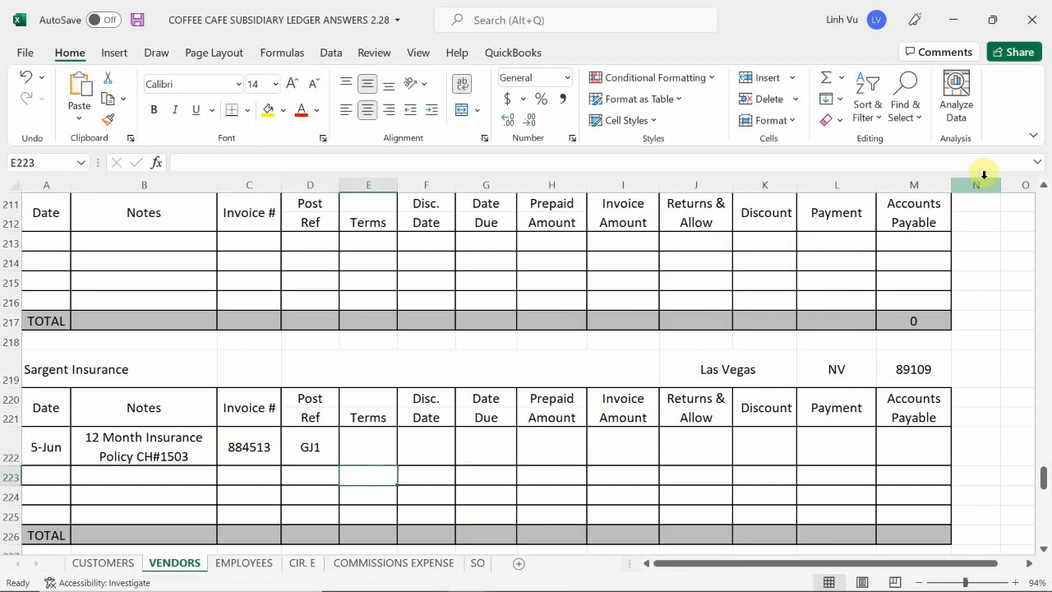
# Enter 2350 as the invoice amount in I222, leaving the terms, discount date, due date and prepaid amount blank
pyautogui.press('Up')
pyautogui.press('Right')
pyautogui.press('Right')
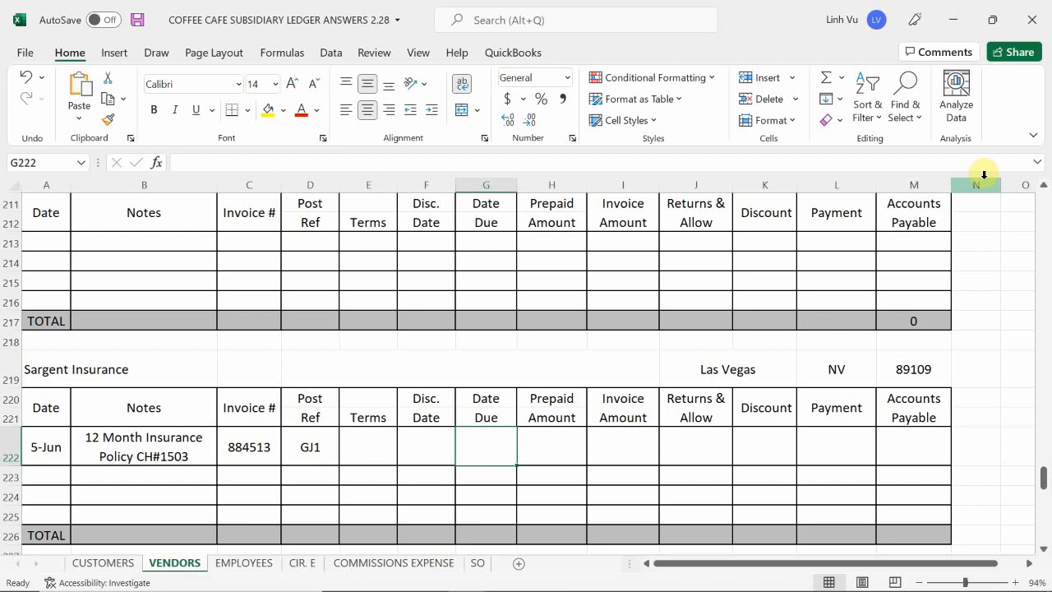
pyautogui.press('Right')
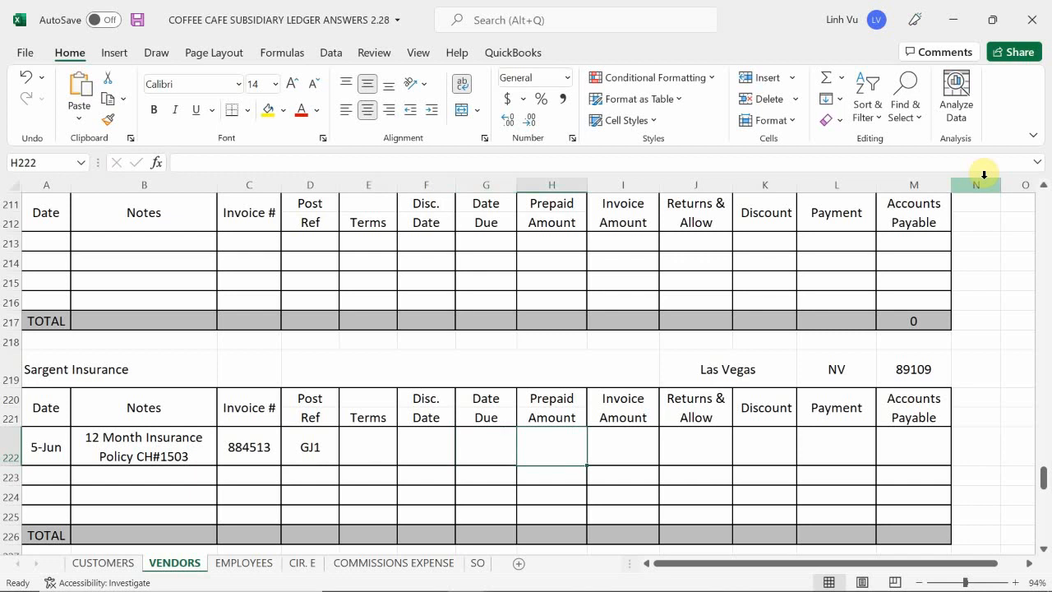
pyautogui.press('Right')
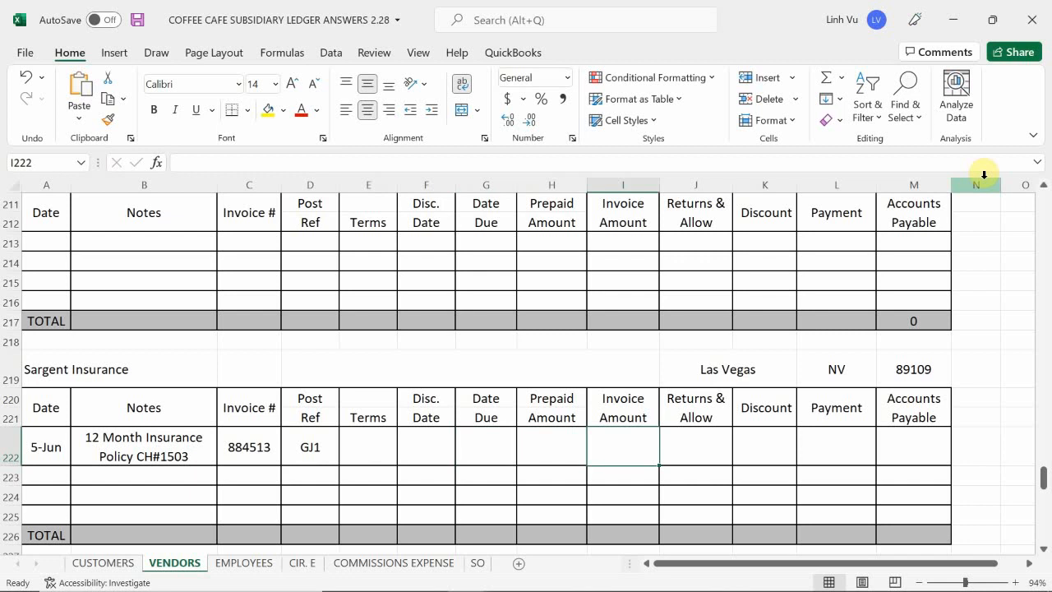
pyautogui.write('2350')
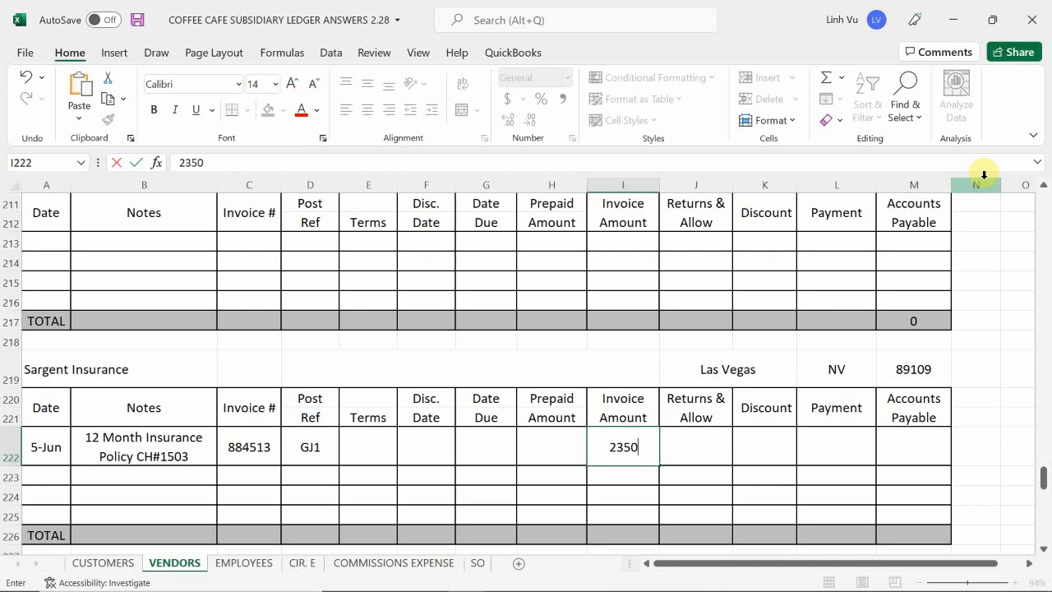
# Enter a formula in the Payment cell L222 that equals the invoice amount in I222
pyautogui.press('Right')
pyautogui.press('Right')
pyautogui.press('Right')
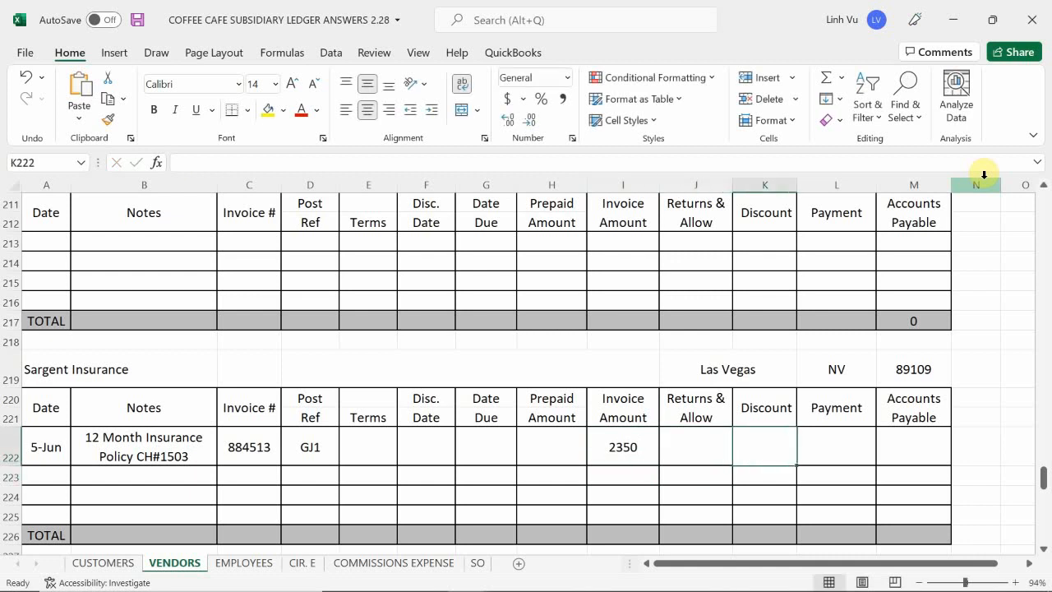
pyautogui.write('=')
pyautogui.press('Left')
pyautogui.press('Left')
pyautogui.press('Left')
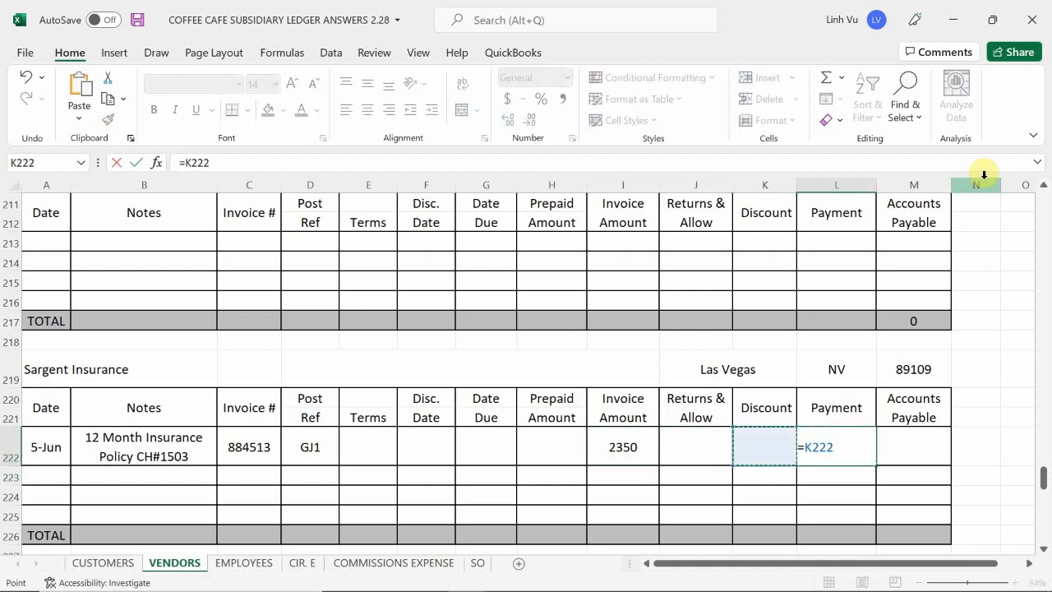
pyautogui.press('Return')
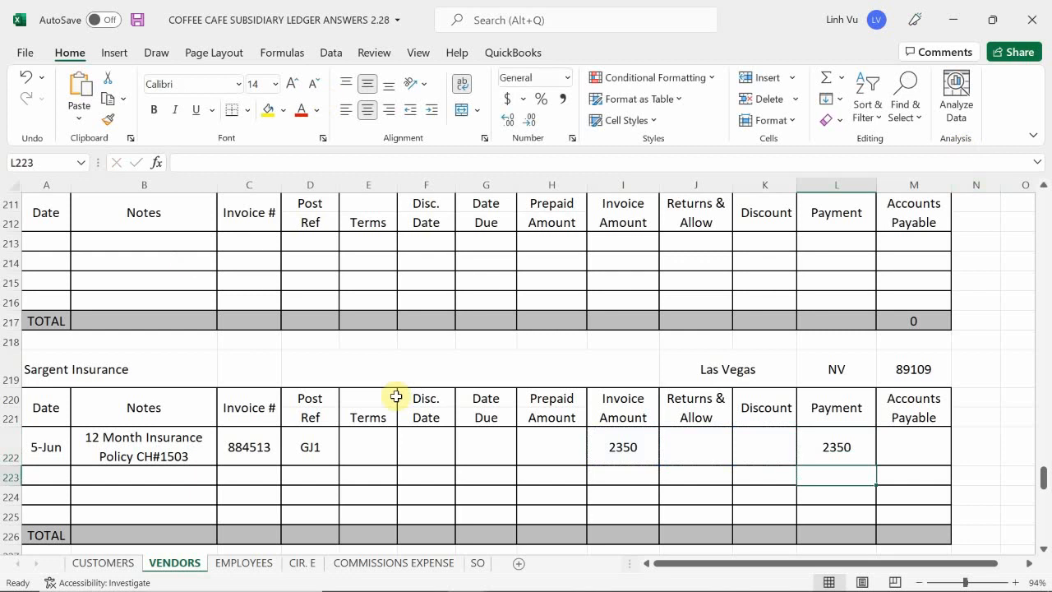
# Format the Sargent Insurance amount cells H222:M226 as Accounting with the dollar sign
pyautogui.click(555, 452)
pyautogui.moveTo(554, 452); pyautogui.dragTo(892, 533)
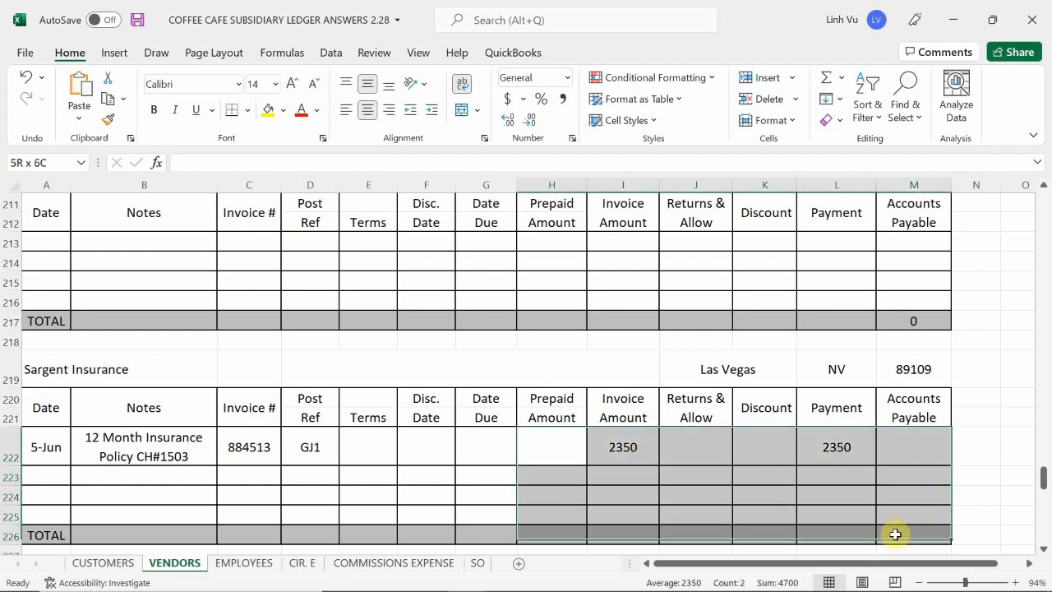
pyautogui.click(564, 99)
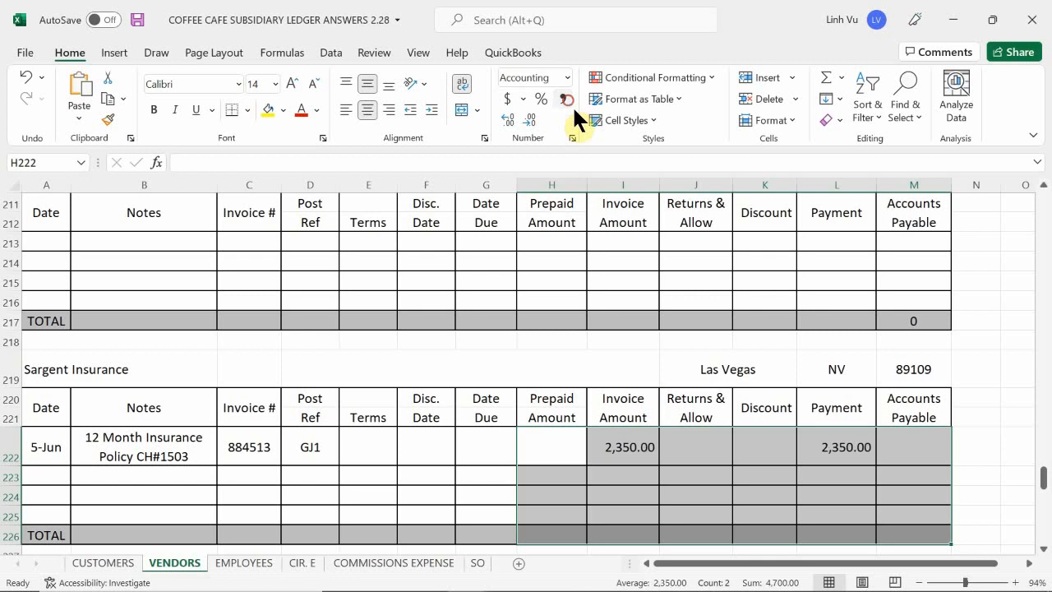
pyautogui.click(505, 99)
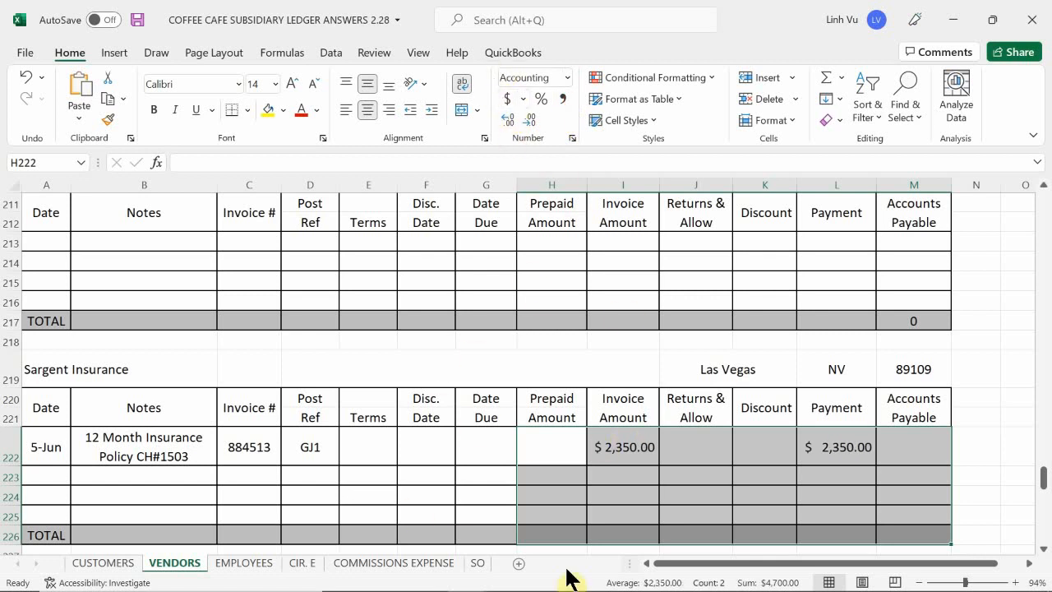
# Calculate the accounts payable balance in M222 with the formula =I222-H222-J222-K222-L222
pyautogui.click(908, 449)
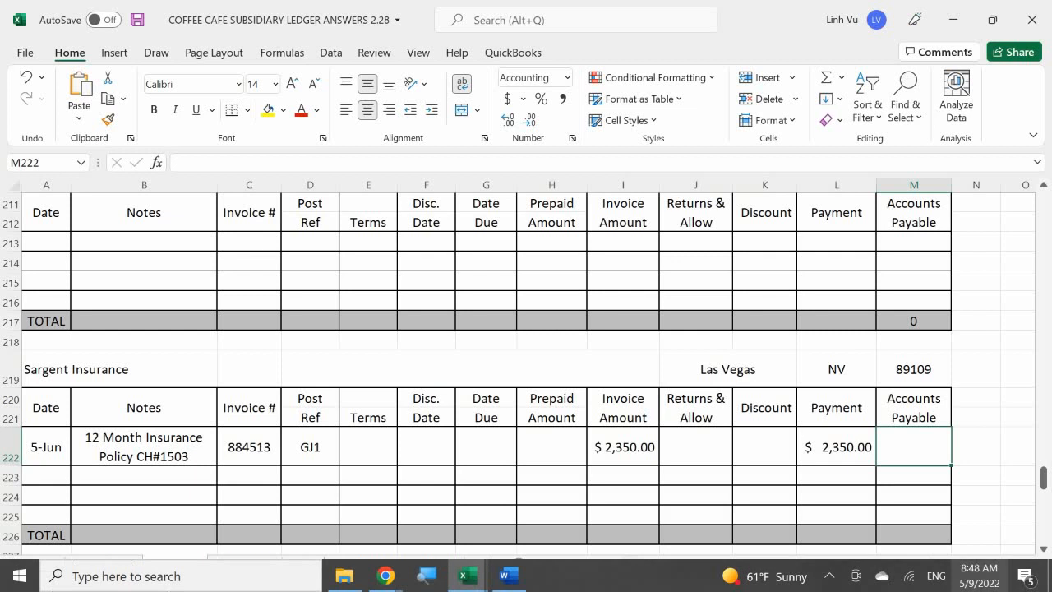
pyautogui.write('=')
pyautogui.press('Left')
pyautogui.press('Left')
pyautogui.press('Left')
pyautogui.press('Left')
pyautogui.press('Left')
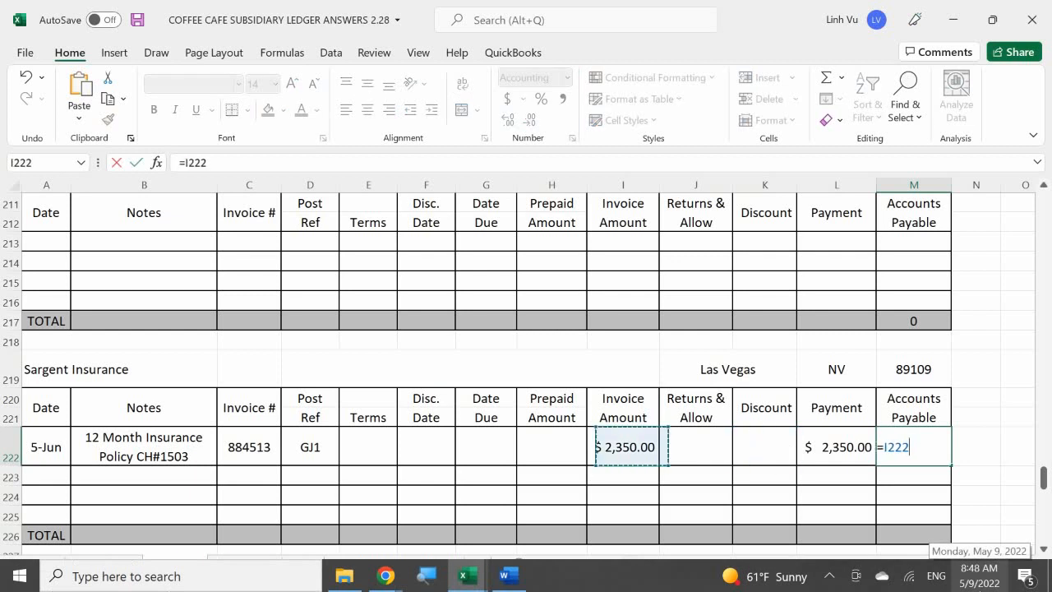
pyautogui.press('Right')
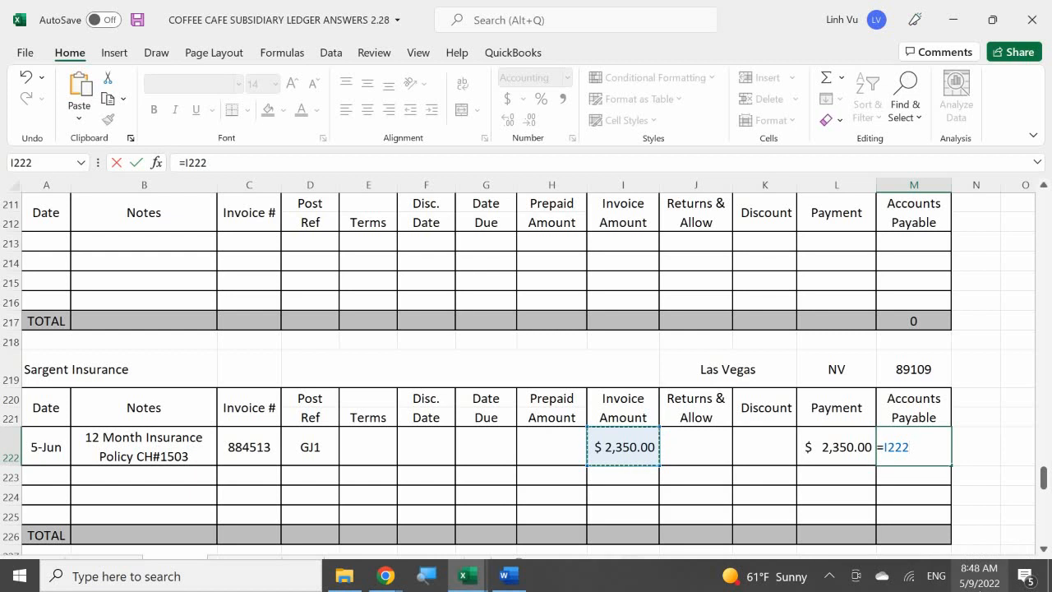
pyautogui.write('-')
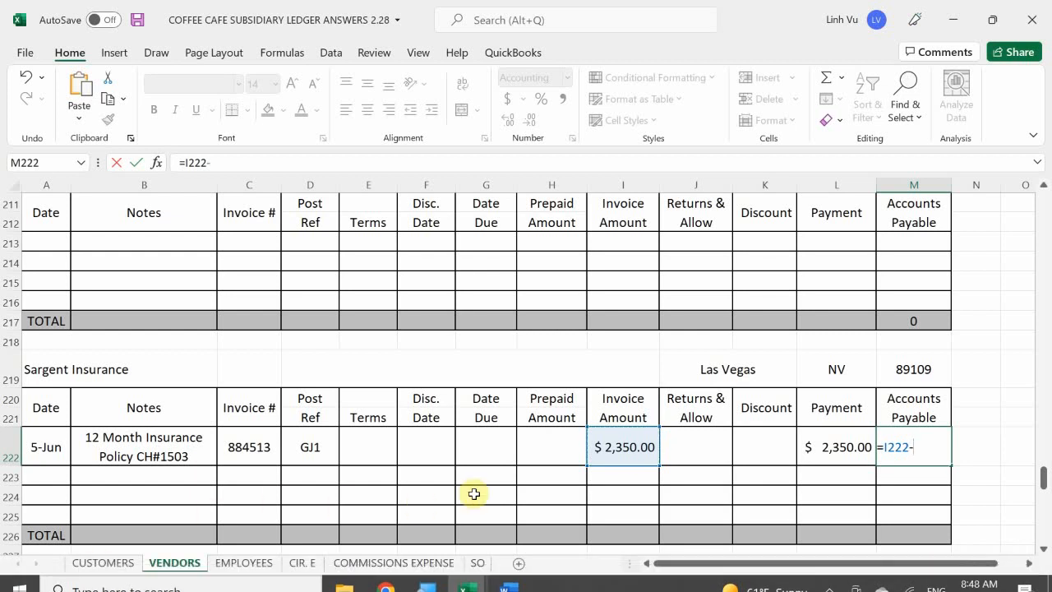
pyautogui.click(547, 446)
pyautogui.write('-')
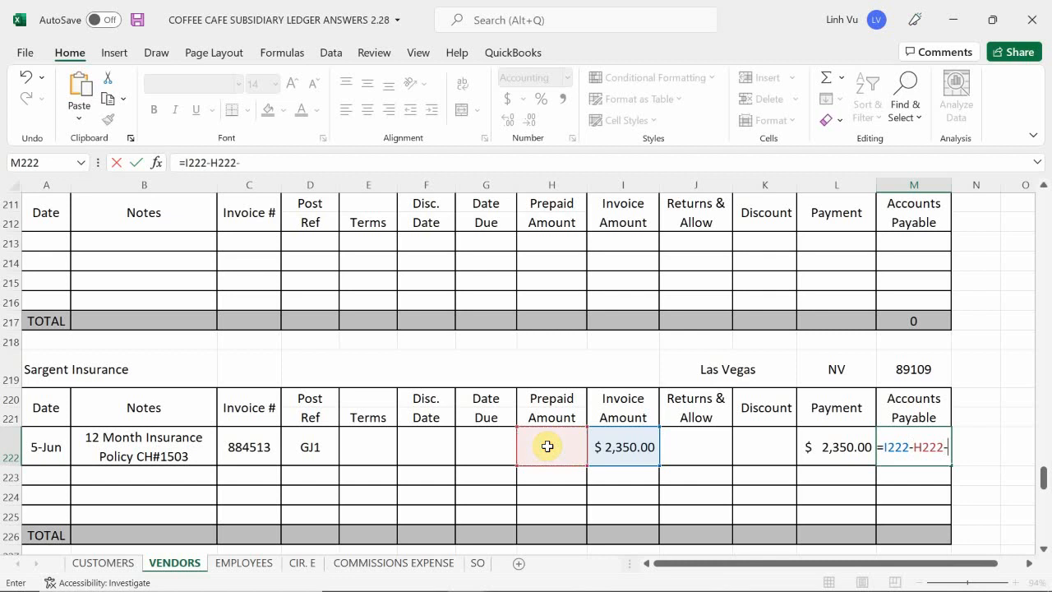
pyautogui.click(707, 442)
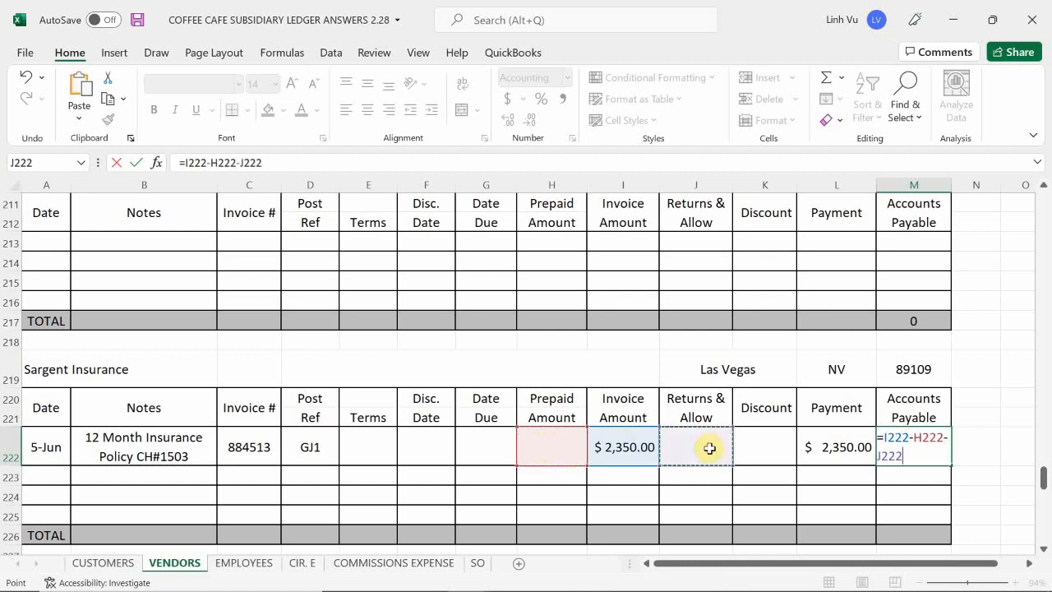
pyautogui.write('-')
pyautogui.click(756, 443)
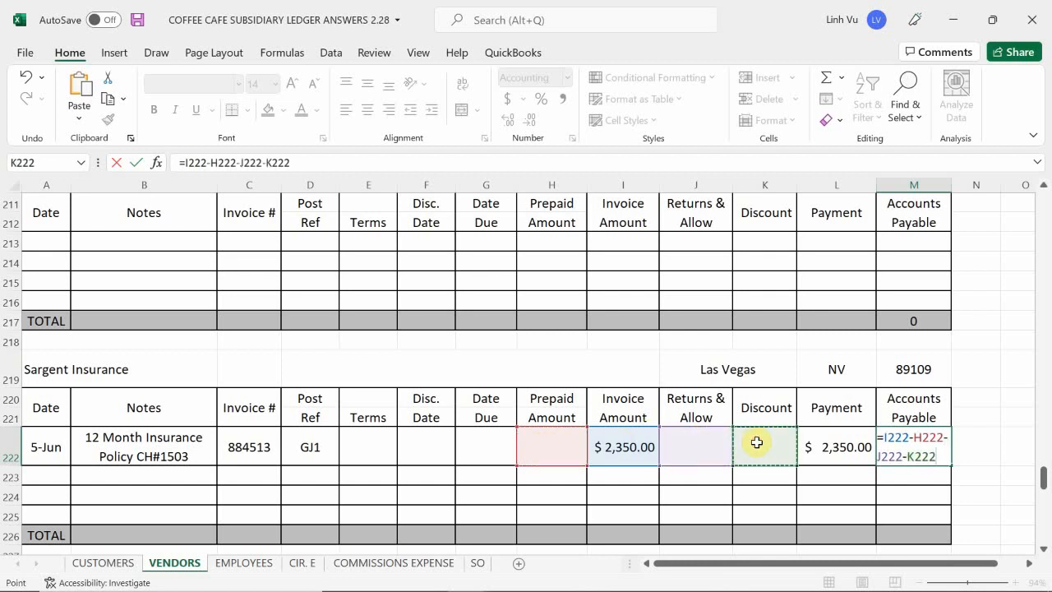
pyautogui.write('-')
pyautogui.click(826, 444)
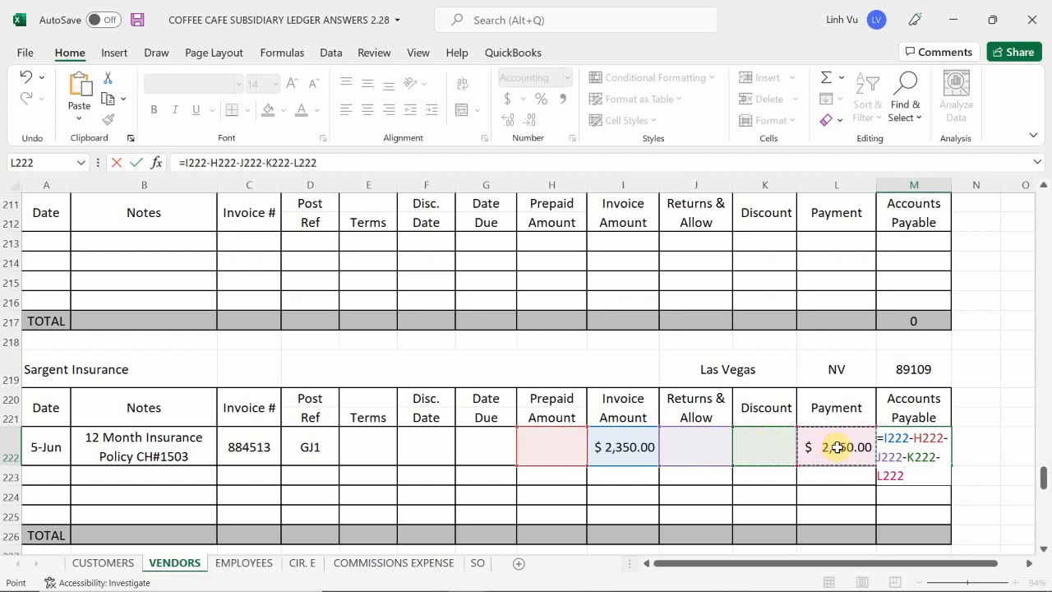
pyautogui.press('Return')
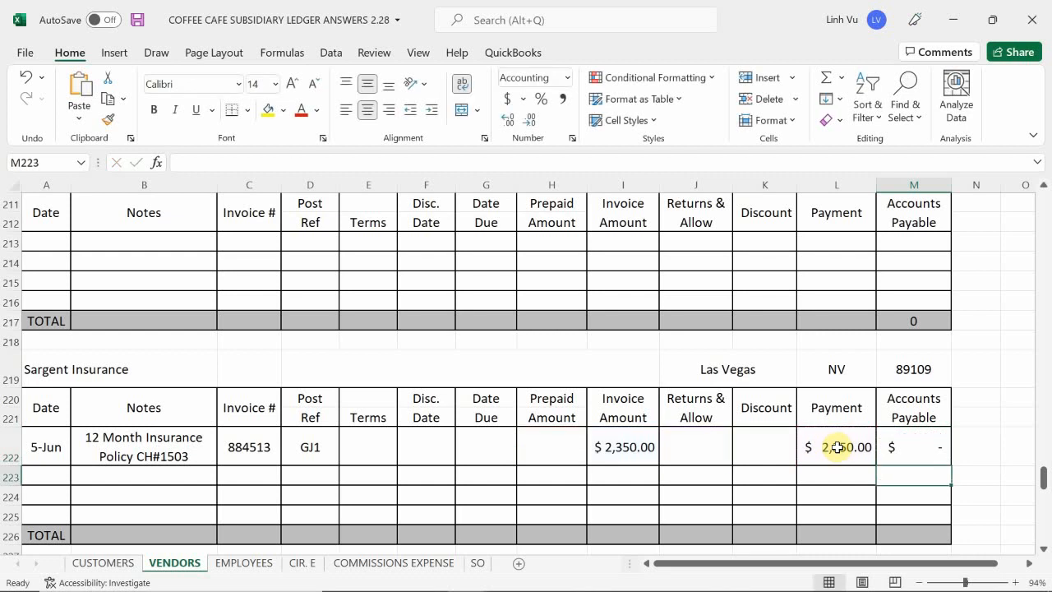
pyautogui.press('Up')
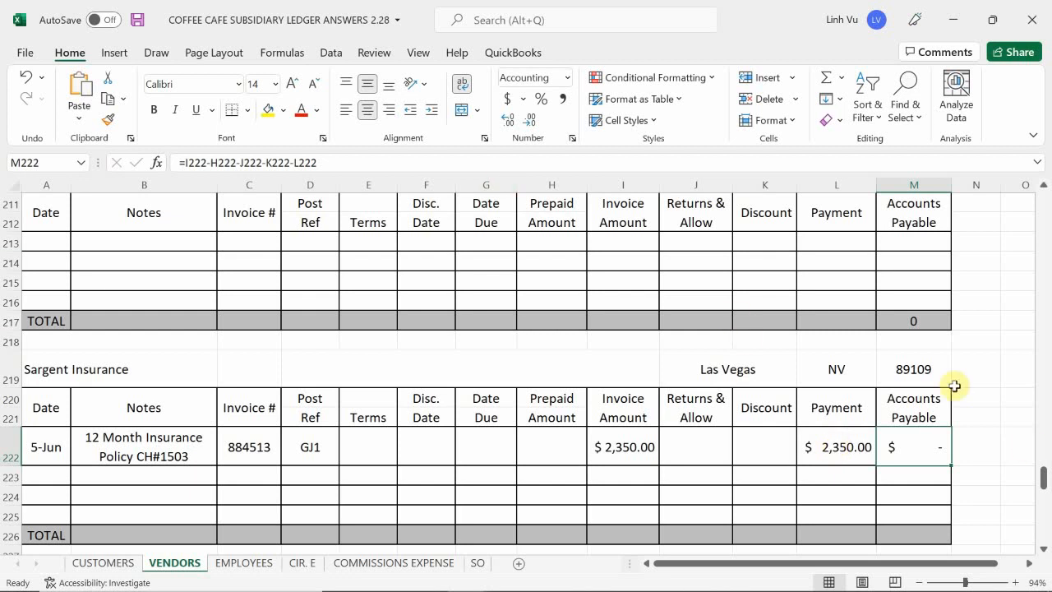
pyautogui.moveTo(559, 588)
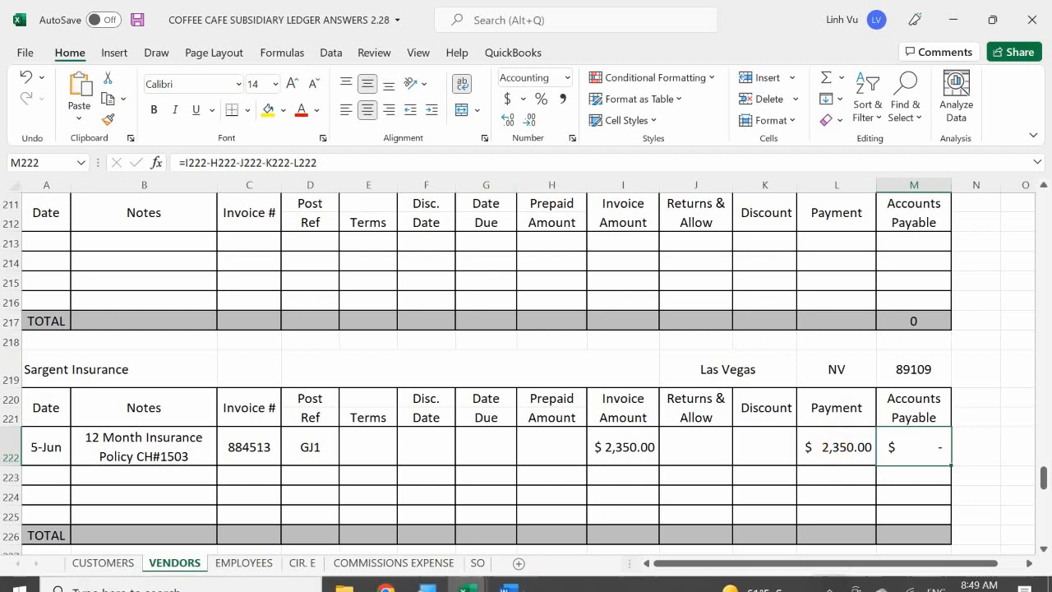
# Bring the Word assignment and the general journal workbook to the front, side by side
pyautogui.click(523, 579)
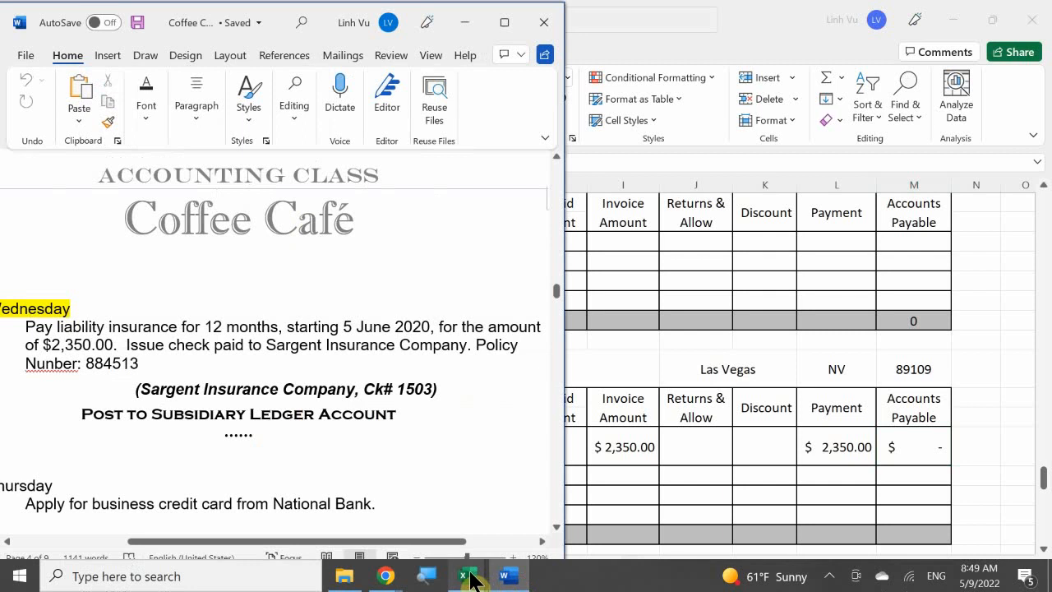
pyautogui.moveTo(472, 580)
pyautogui.click(327, 511)
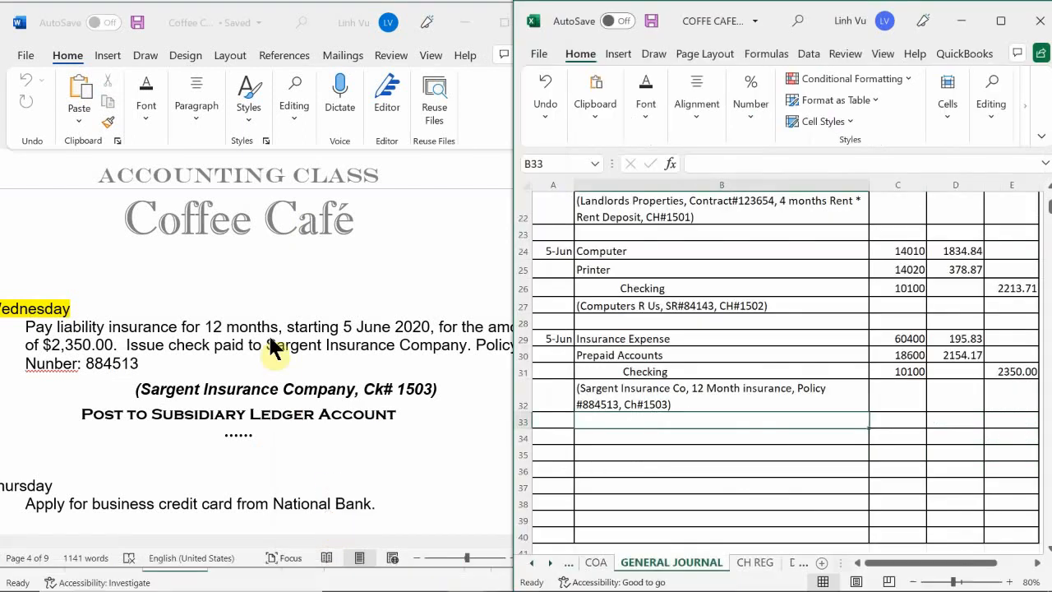
# Examine the assignment's 6 June transactions, including the Main Bank of Nevada line of credit terms, alongside the general journal
pyautogui.click(256, 384)
pyautogui.scroll(-2, 257, 384)
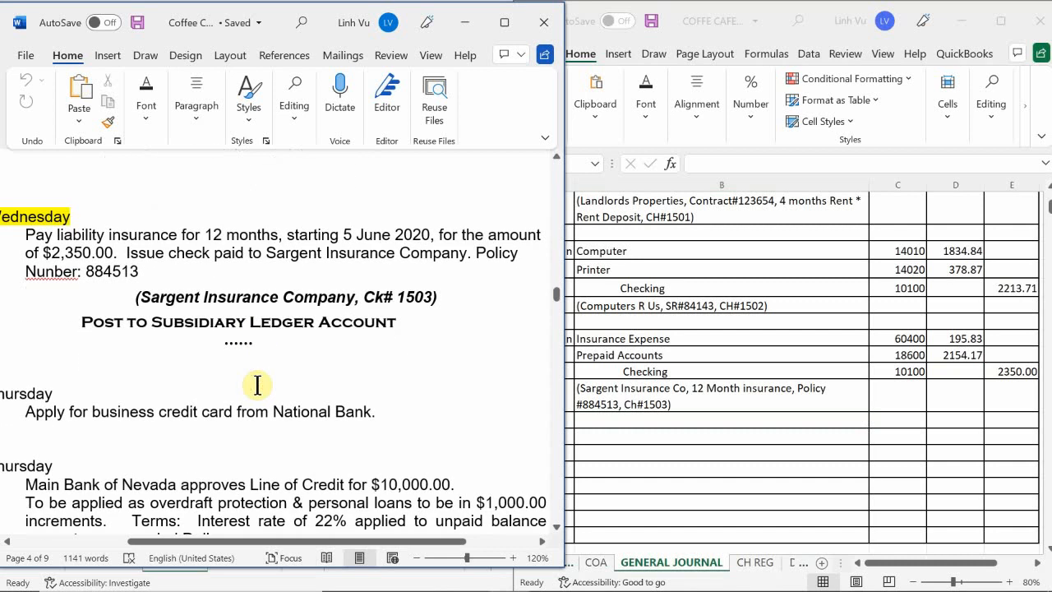
pyautogui.scroll(-2, 257, 385)
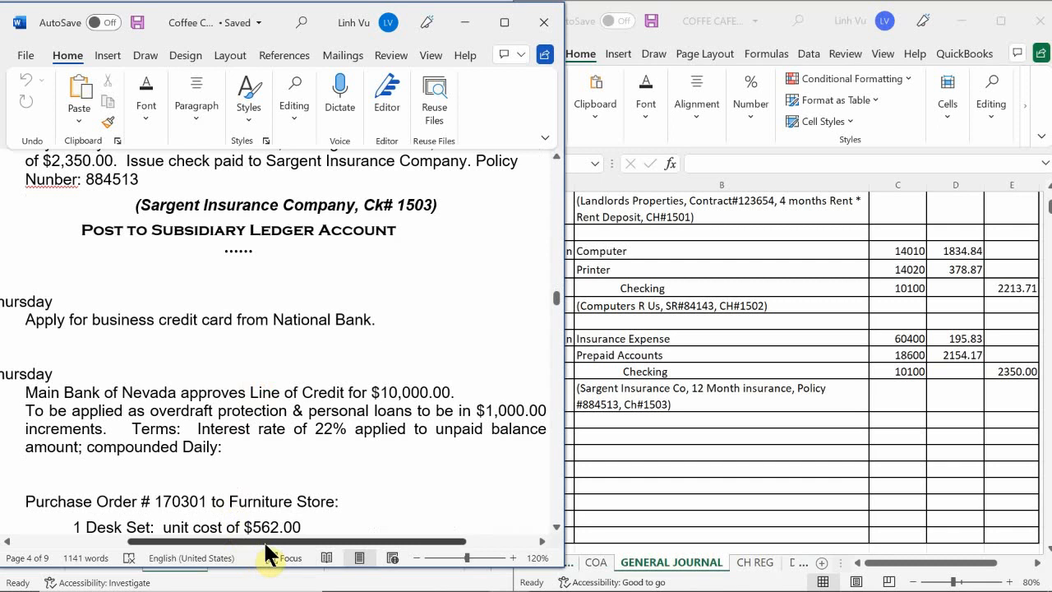
pyautogui.moveTo(254, 540); pyautogui.dragTo(190, 555)
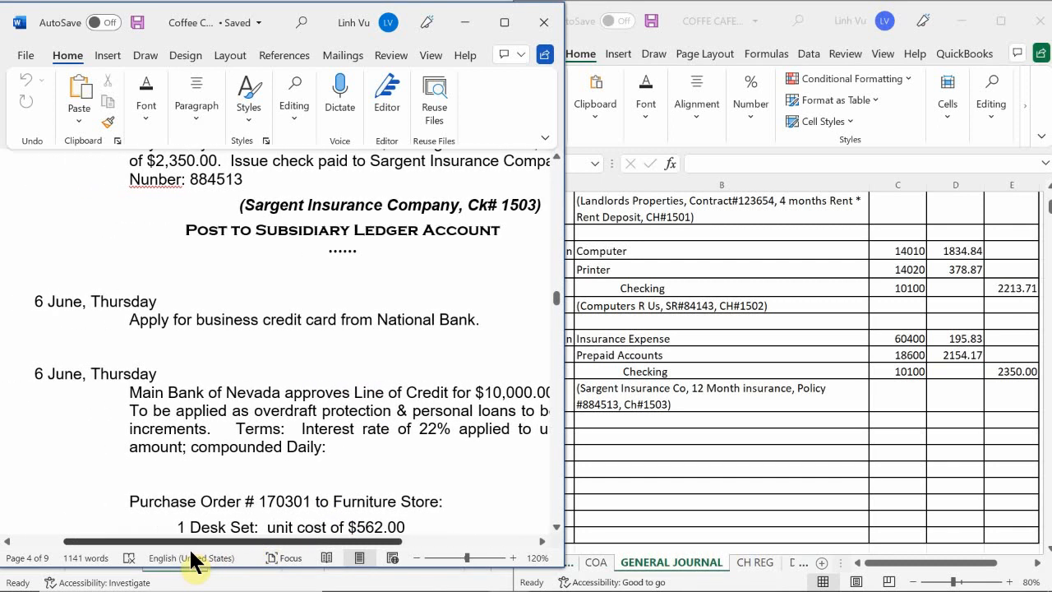
pyautogui.scroll(3, 206, 501)
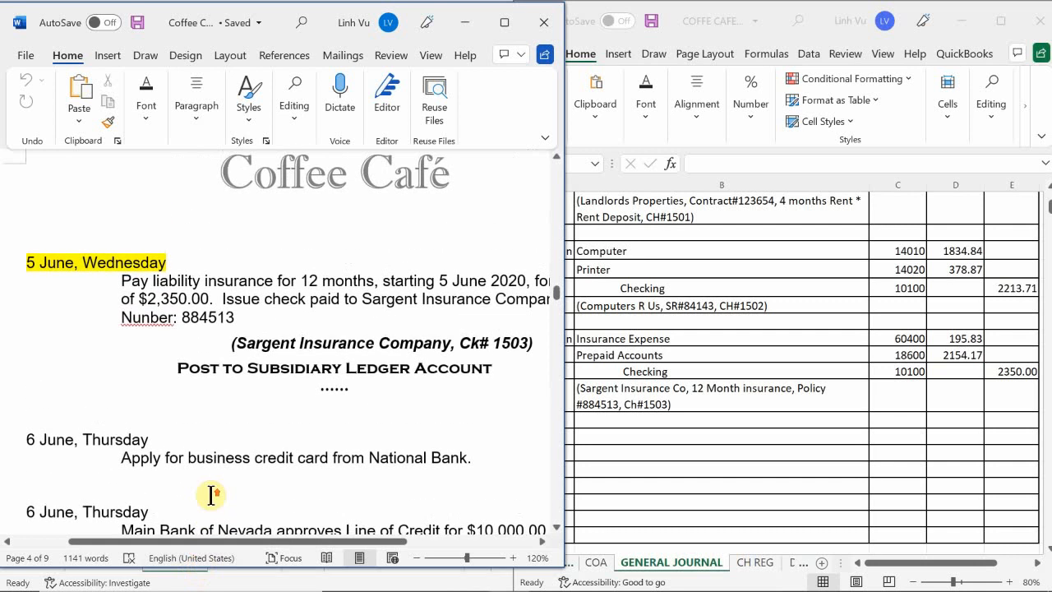
pyautogui.scroll(-2, 211, 494)
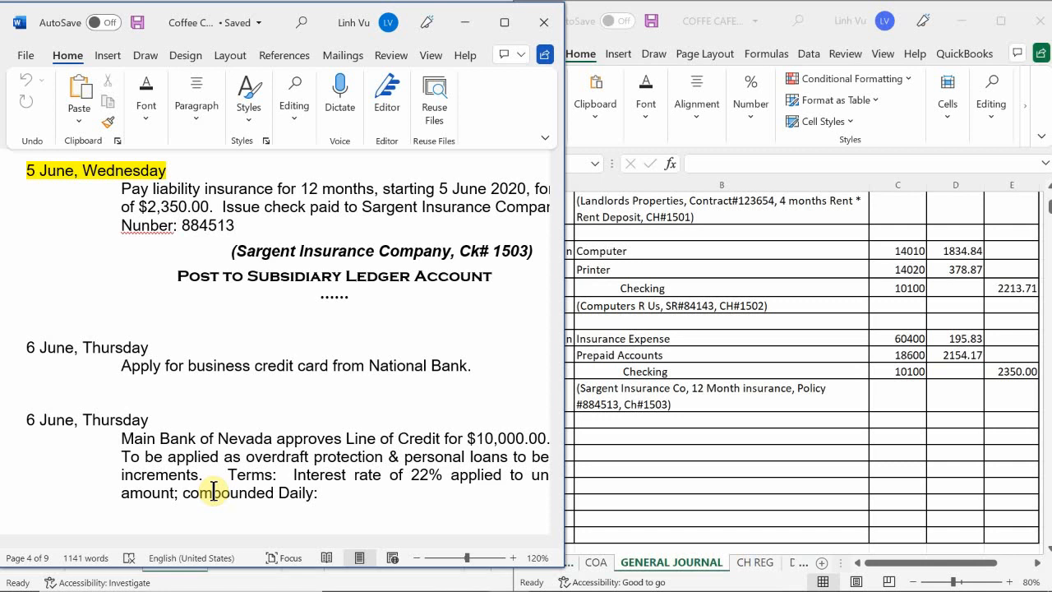
pyautogui.moveTo(184, 542); pyautogui.dragTo(206, 557)
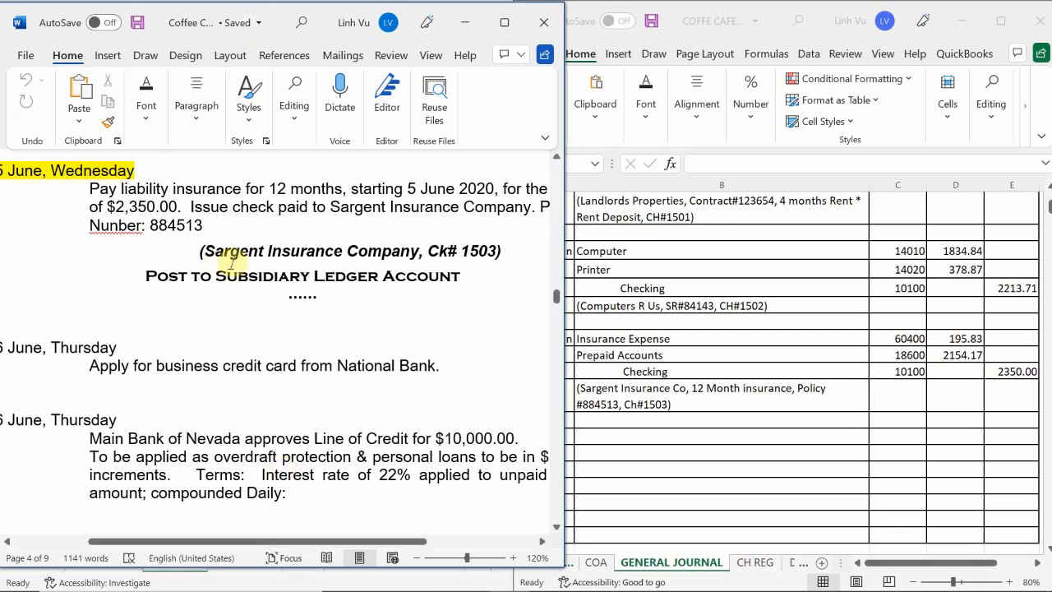
pyautogui.scroll(-2, 239, 261)
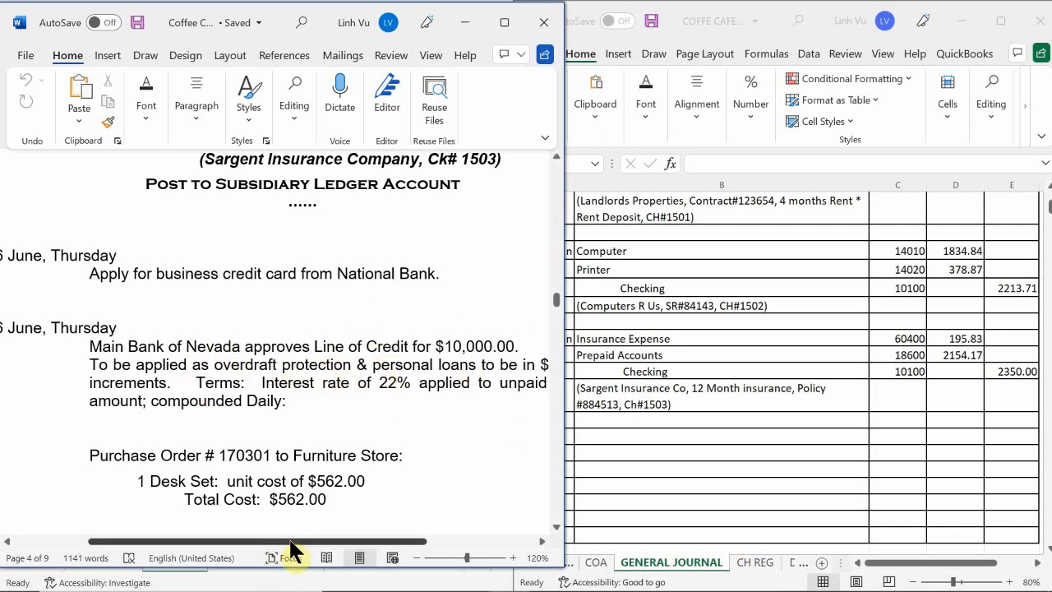
pyautogui.moveTo(290, 541); pyautogui.dragTo(320, 589)
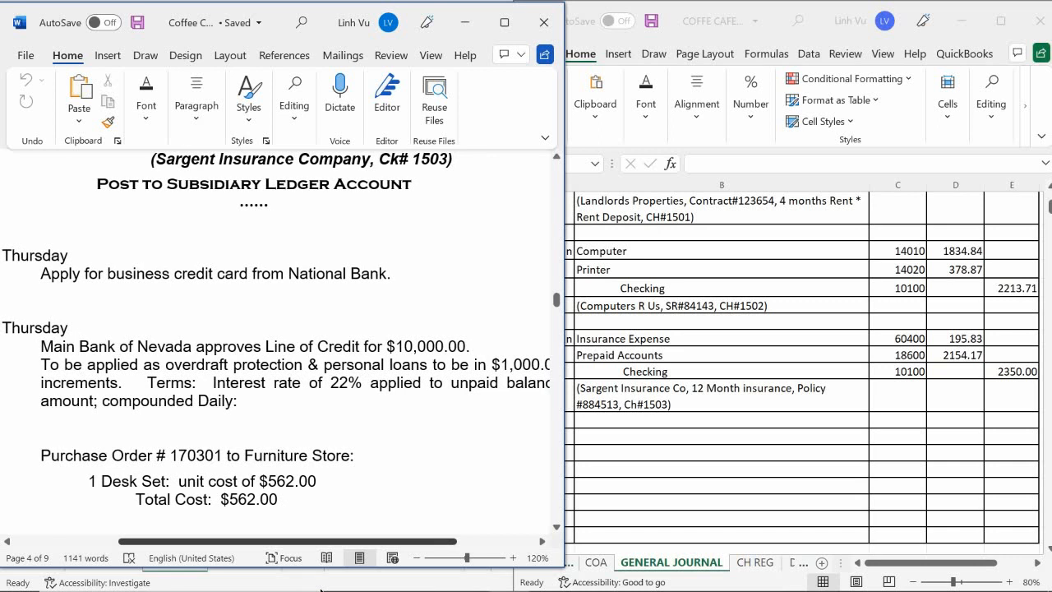
pyautogui.moveTo(320, 588); pyautogui.dragTo(317, 588)
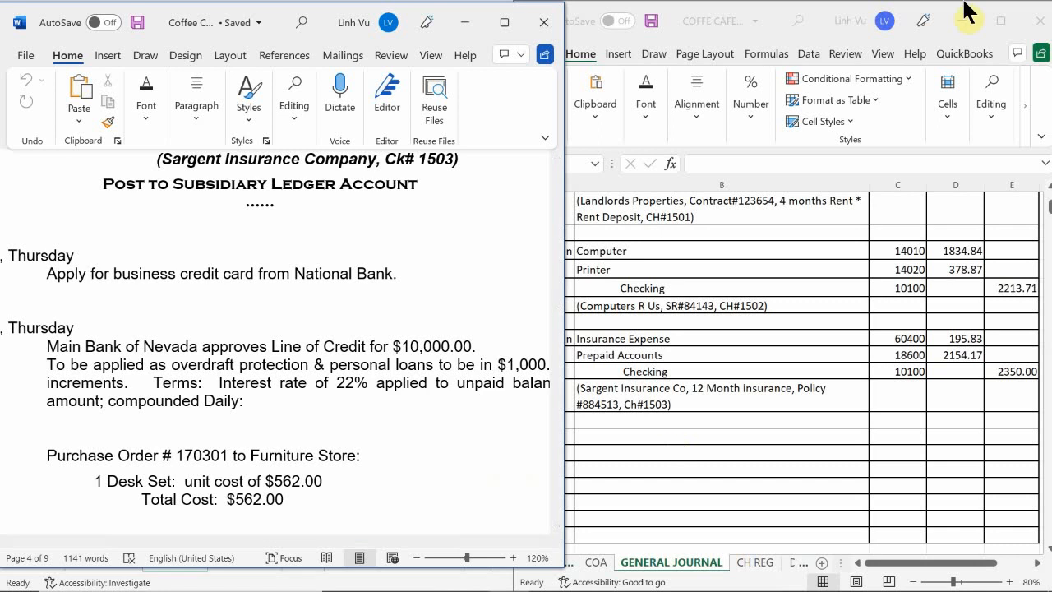
pyautogui.click(642, 335)
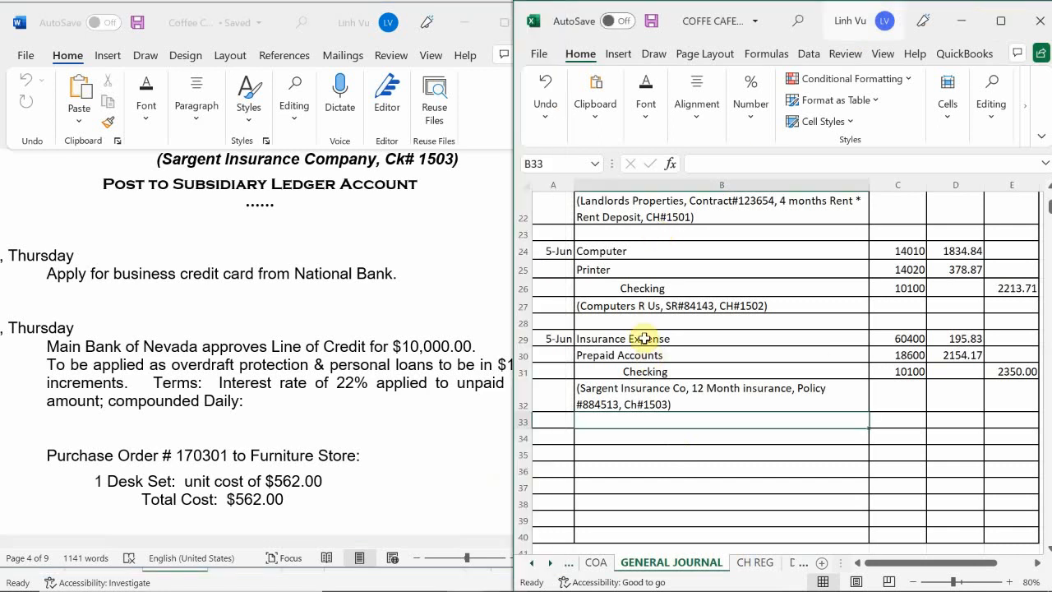
pyautogui.scroll(-2, 645, 338)
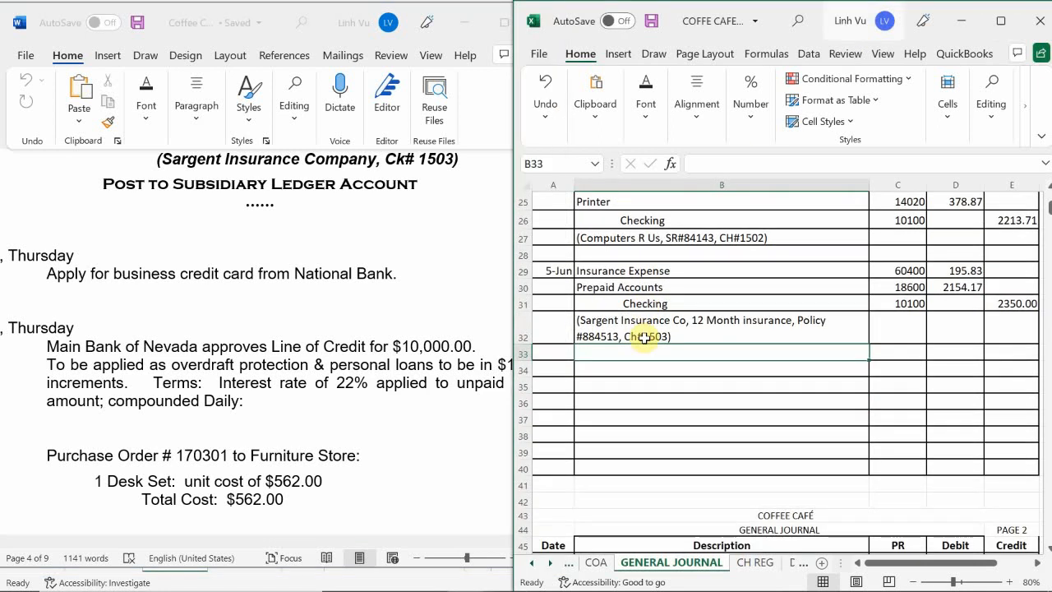
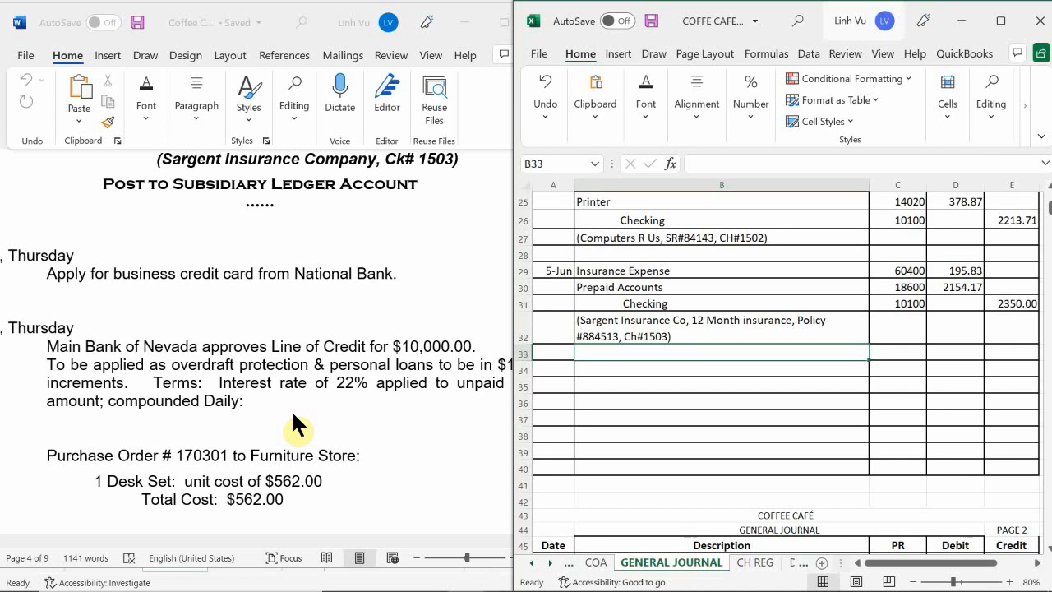
# In the subsidiary ledger workbook's VENDORS sheet, enter the date 6/6 in A162, the first row of the Main Bank of Nevada account
pyautogui.moveTo(508, 589)
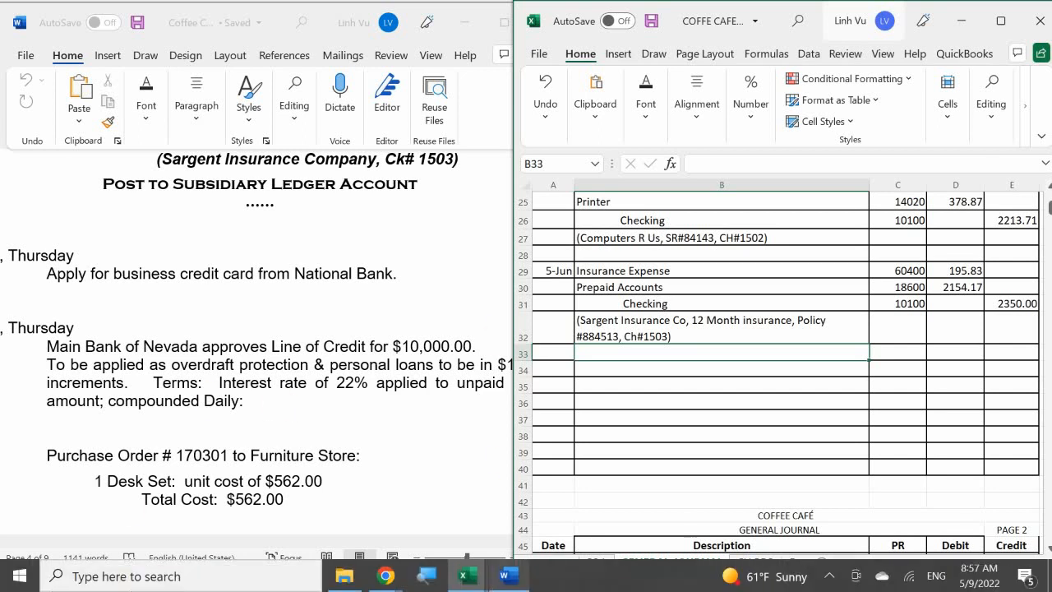
pyautogui.moveTo(469, 572)
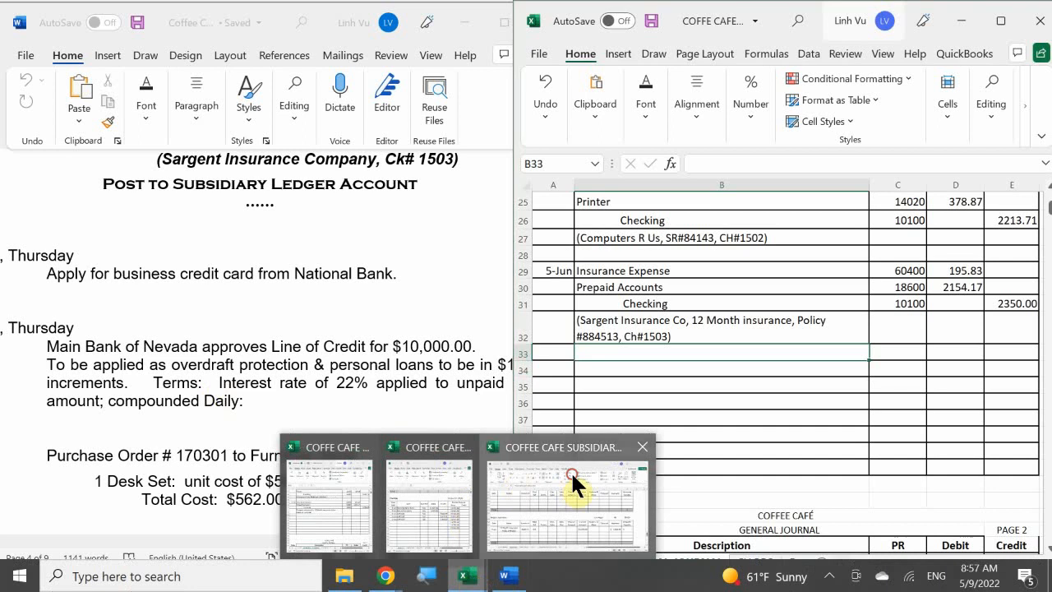
pyautogui.click(571, 472)
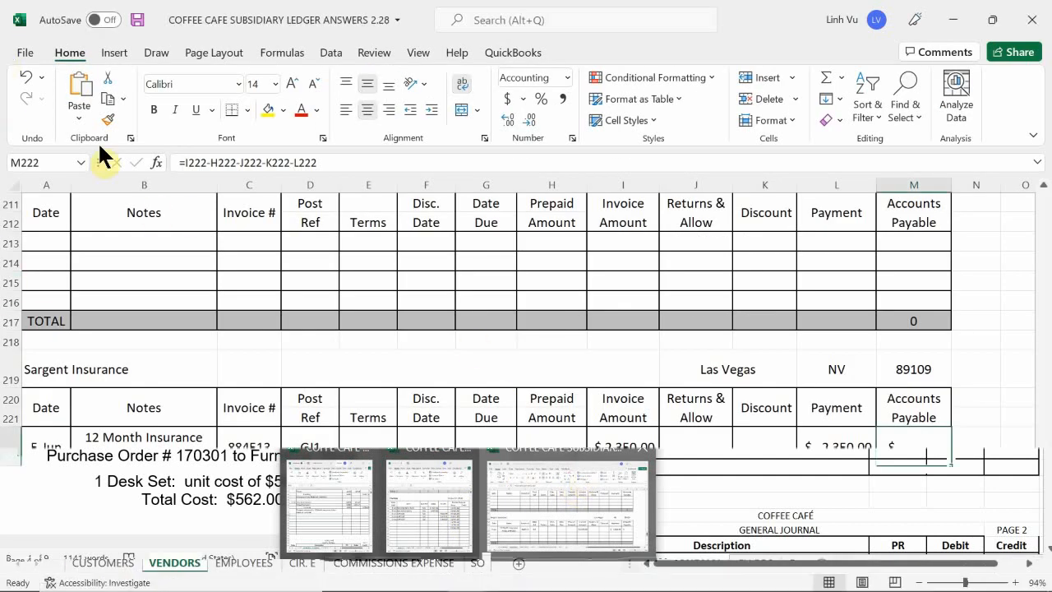
pyautogui.click(55, 447)
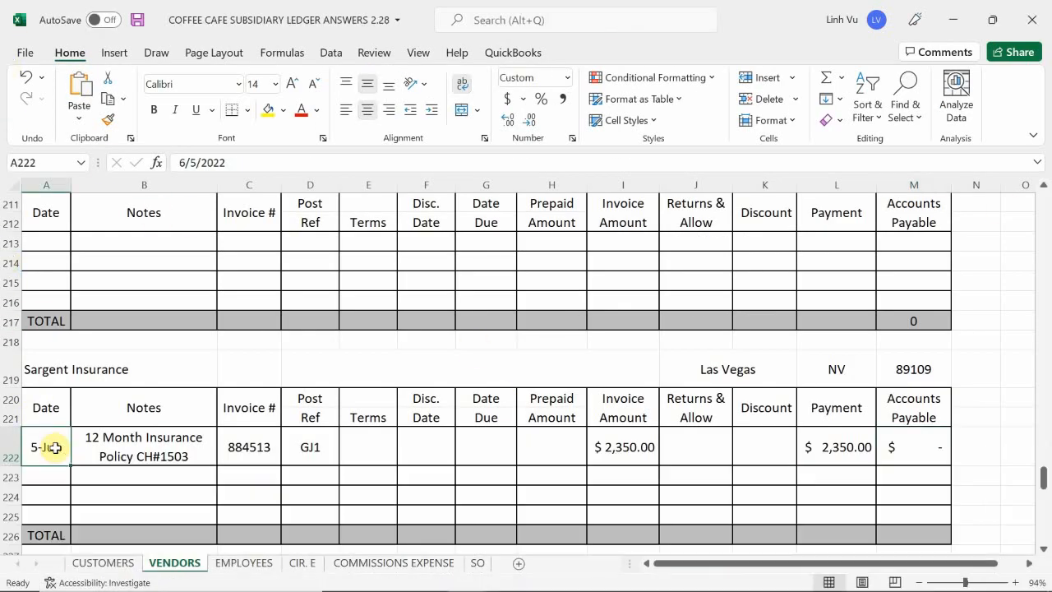
pyautogui.scroll(9, 55, 447)
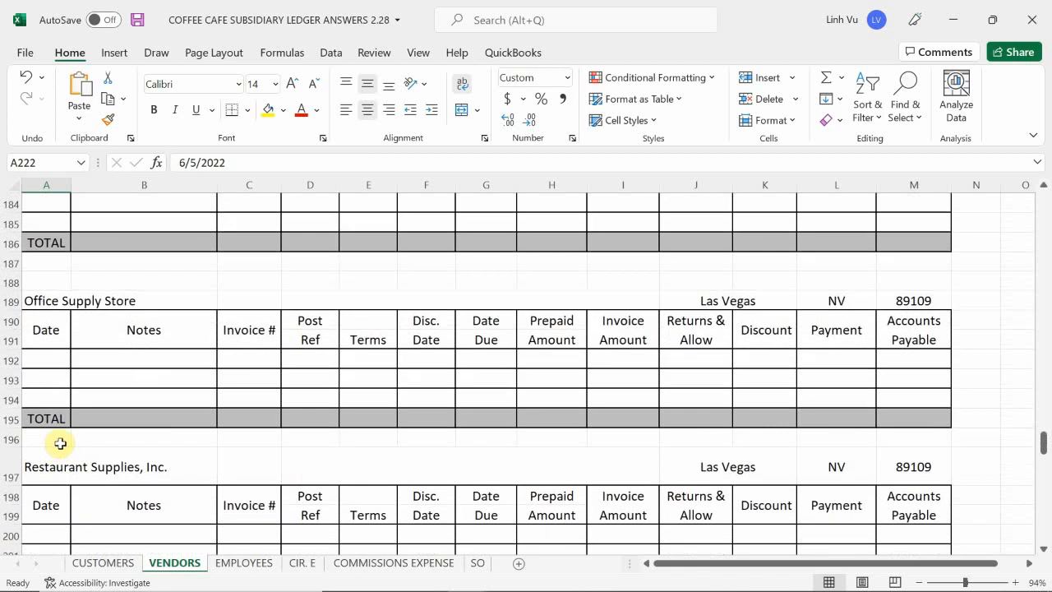
pyautogui.scroll(8, 60, 444)
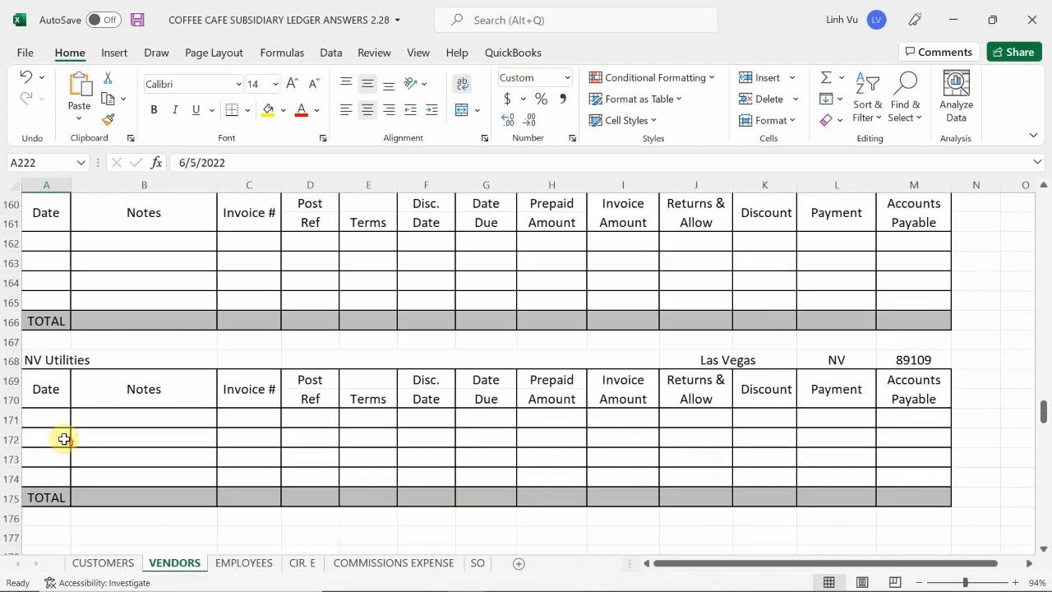
pyautogui.scroll(4, 64, 438)
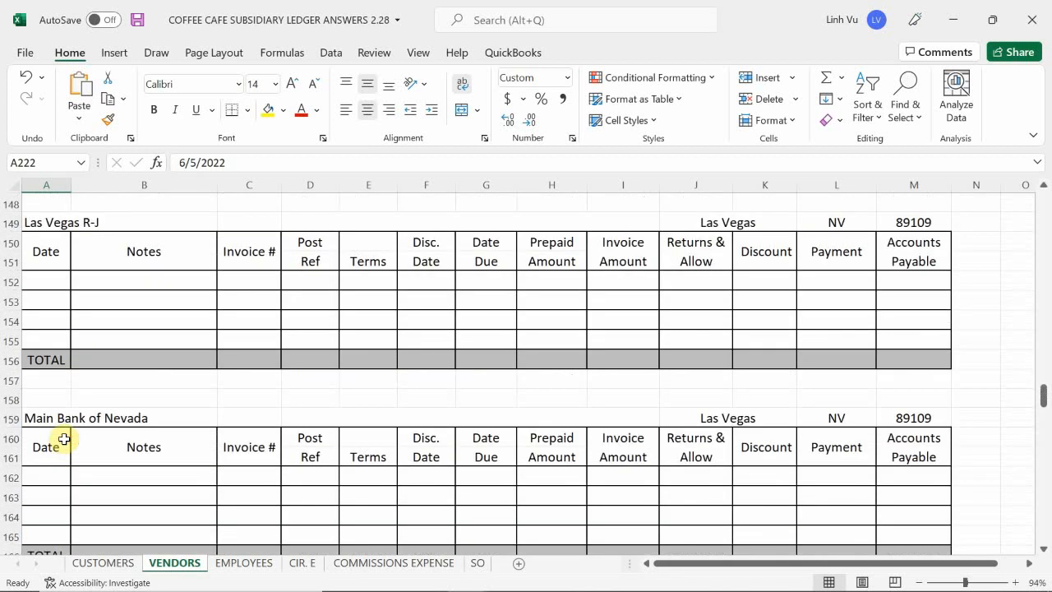
pyautogui.scroll(-1, 64, 439)
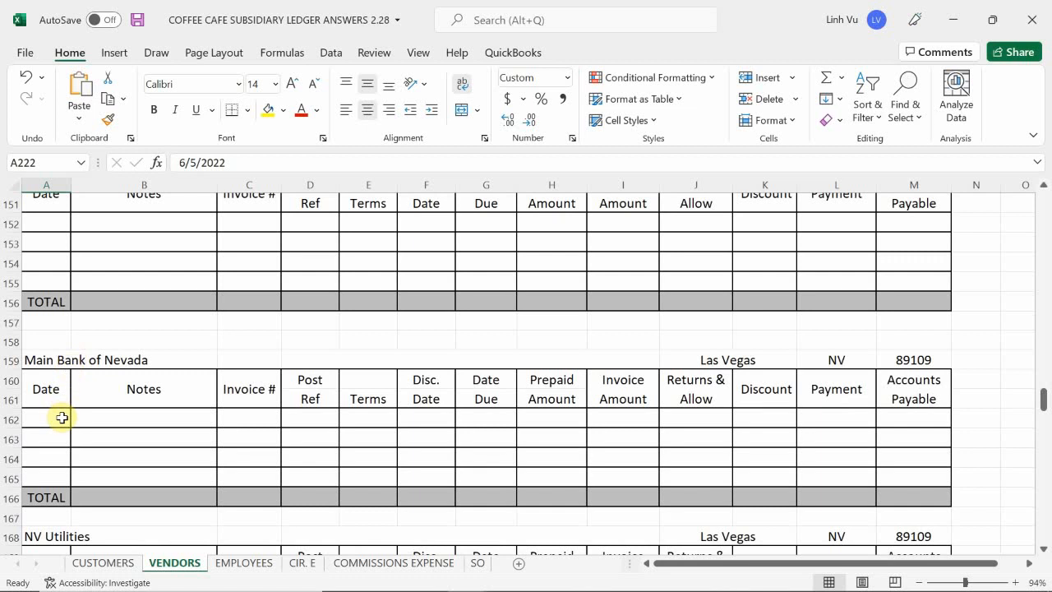
pyautogui.click(62, 417)
pyautogui.write('6/')
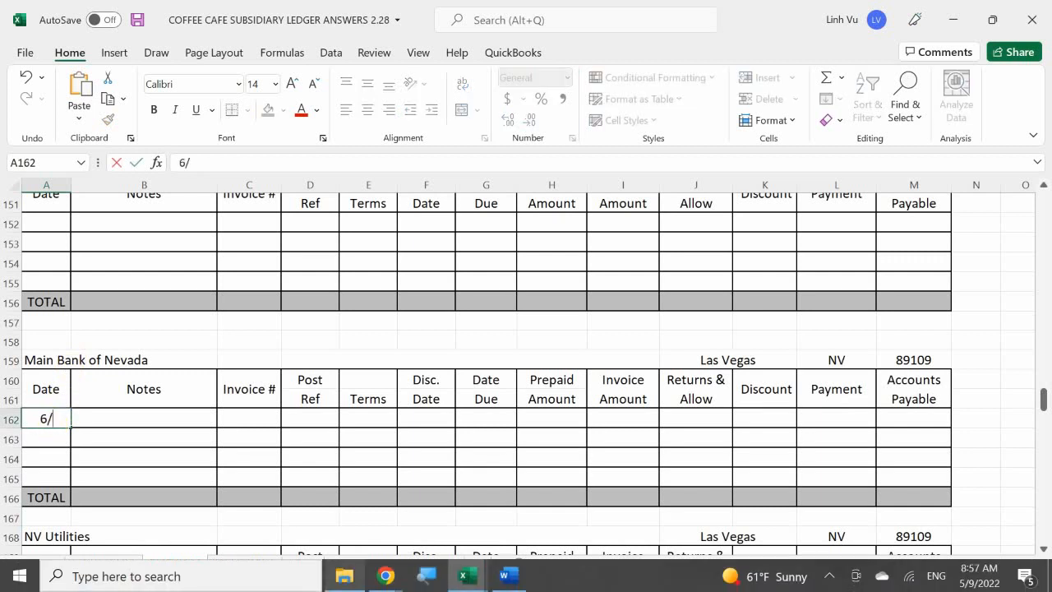
pyautogui.write('6')
pyautogui.press('Return')
pyautogui.press('Right')
pyautogui.press('Up')
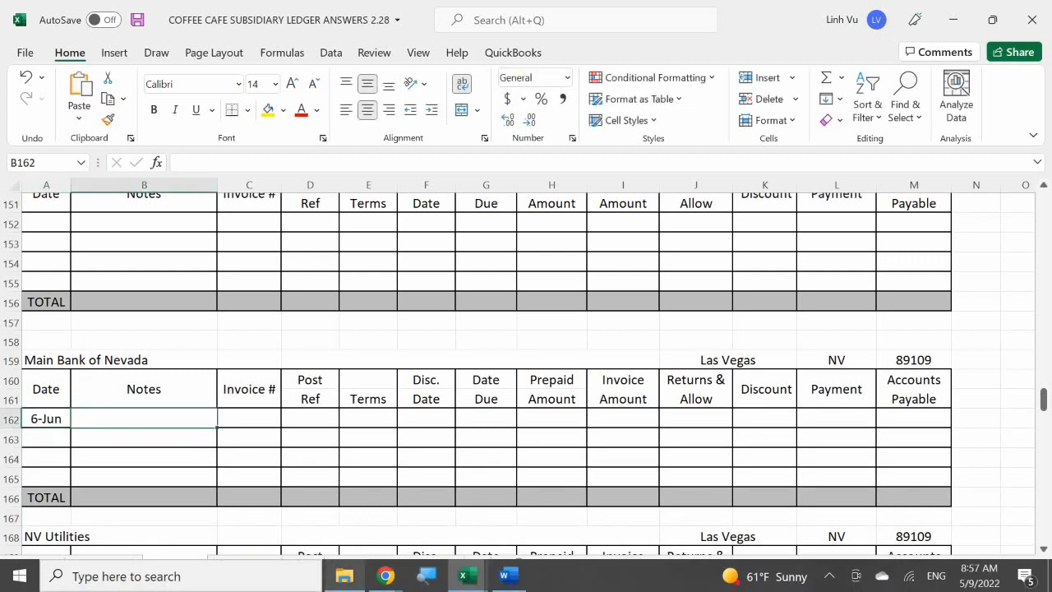
# Enter the note "Line of Credit $10000 for Overdraft Protection or Personal Loan 22% Interest" in the Notes cell B162
pyautogui.write('L')
pyautogui.press('BackSpace')
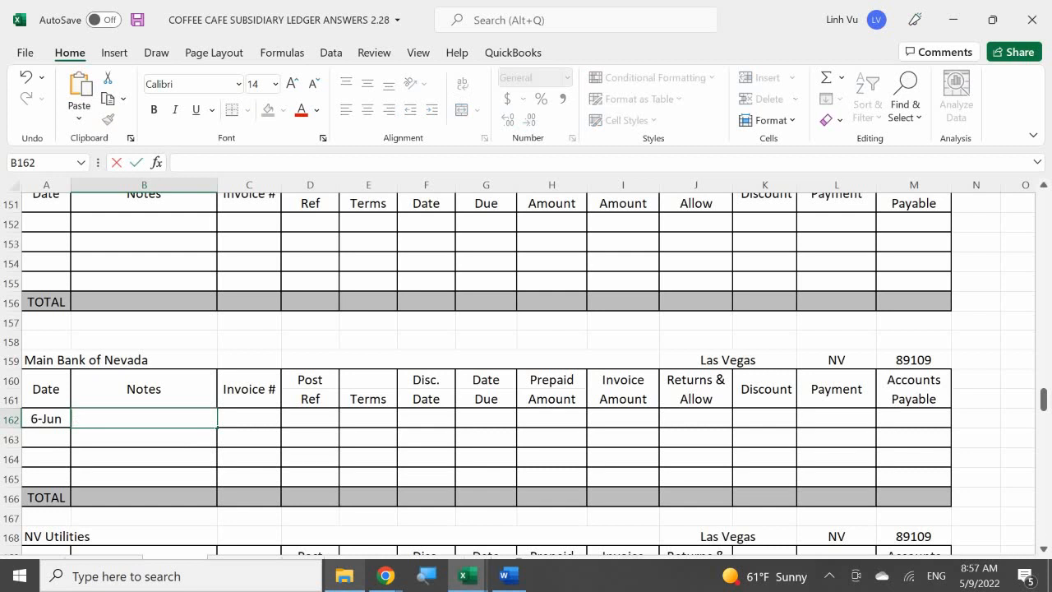
pyautogui.write('Line of Cr')
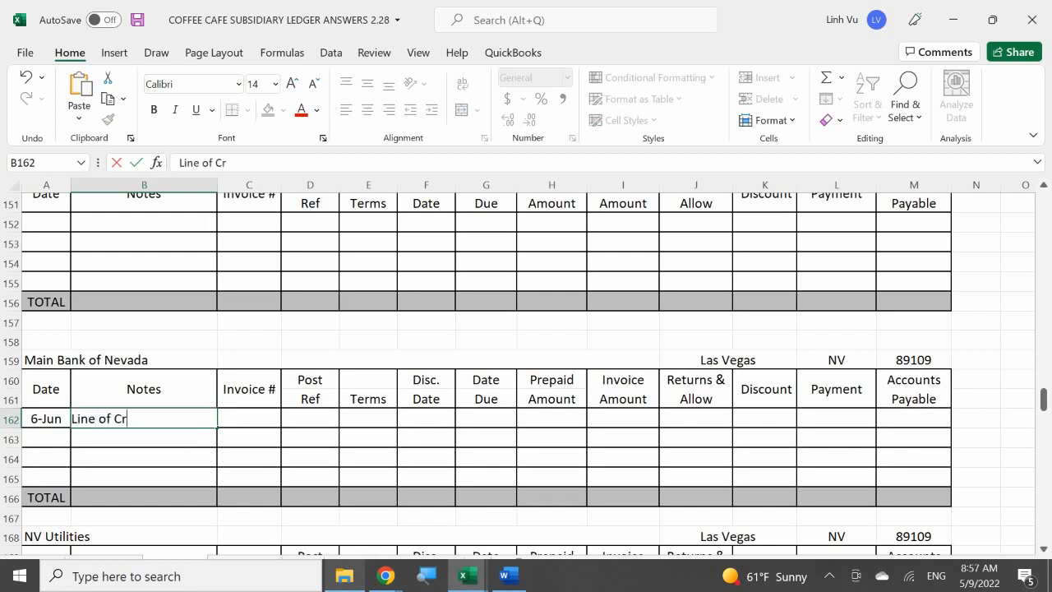
pyautogui.write('edit $10000')
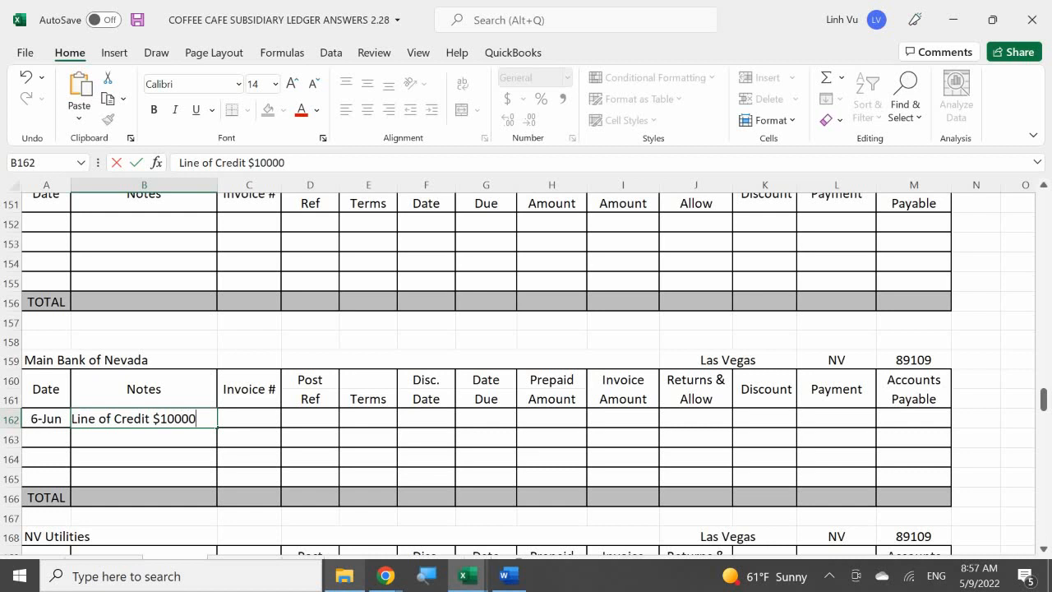
pyautogui.write(' for O')
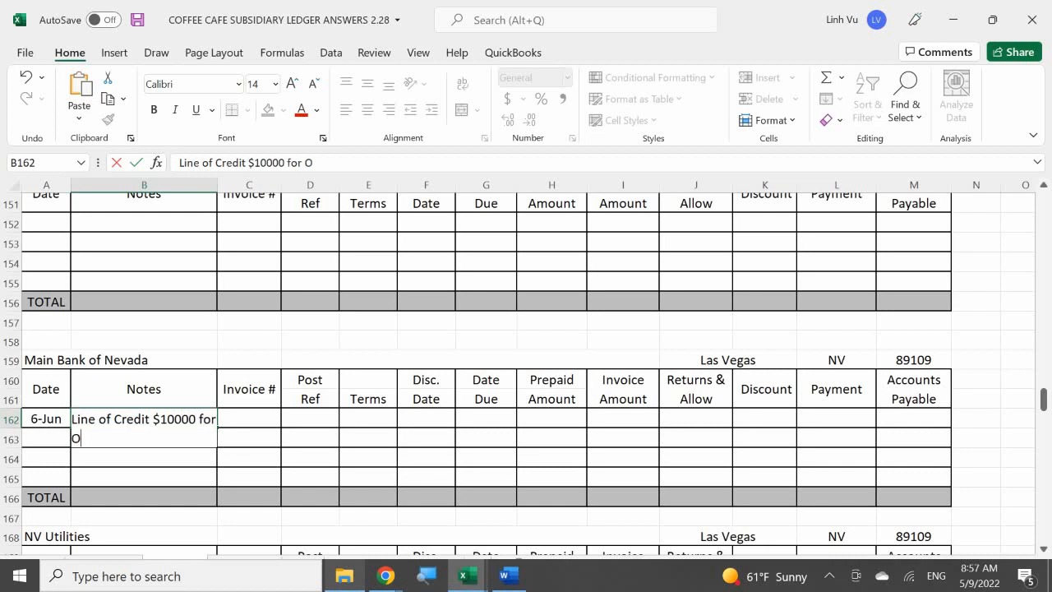
pyautogui.write('verdraft P')
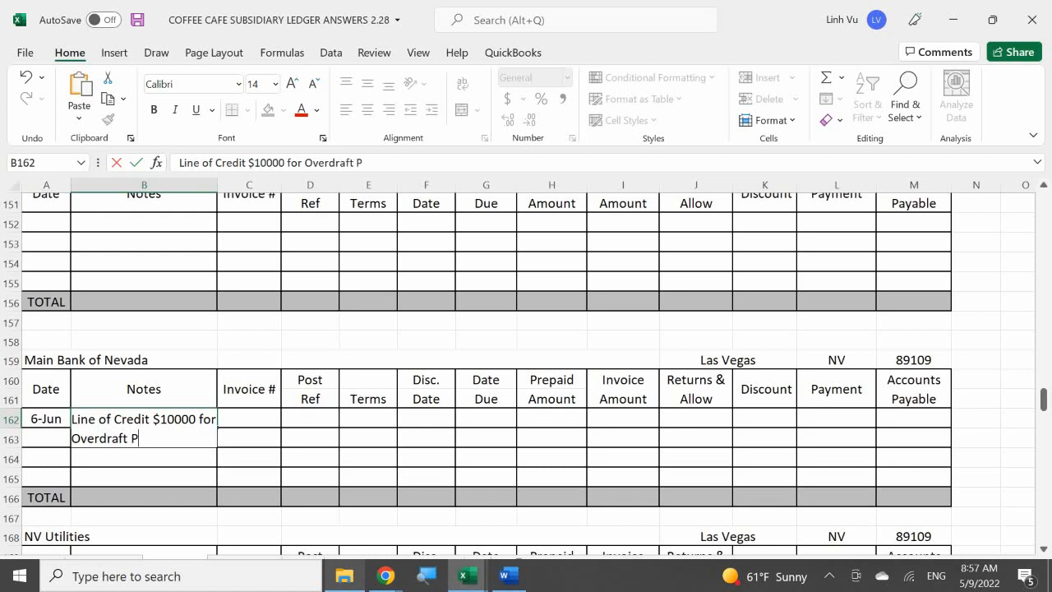
pyautogui.write('rotections')
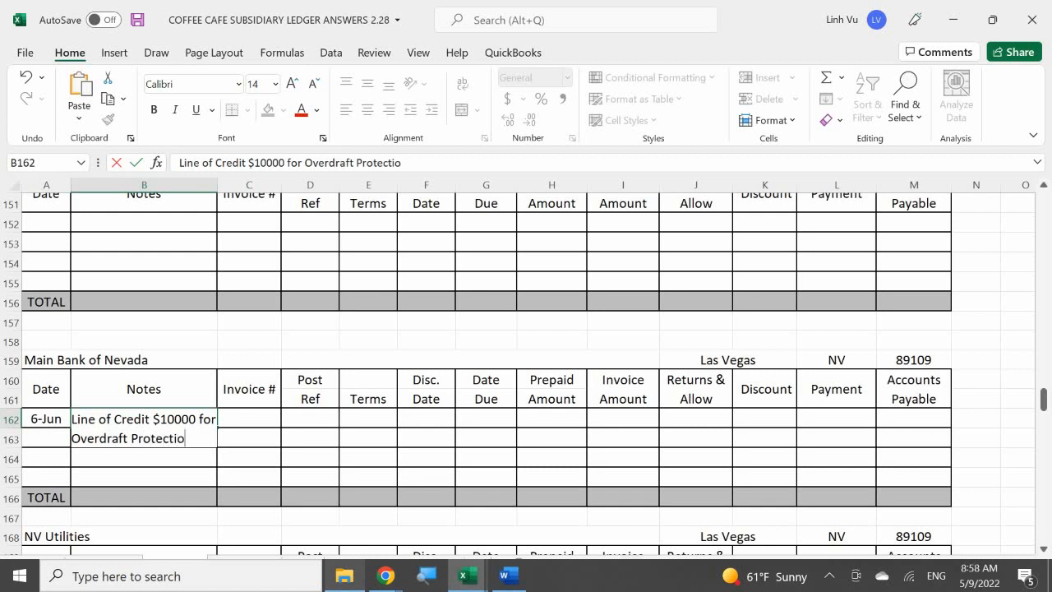
pyautogui.write('or Person')
pyautogui.press('BackSpace')
pyautogui.write('al Loan')
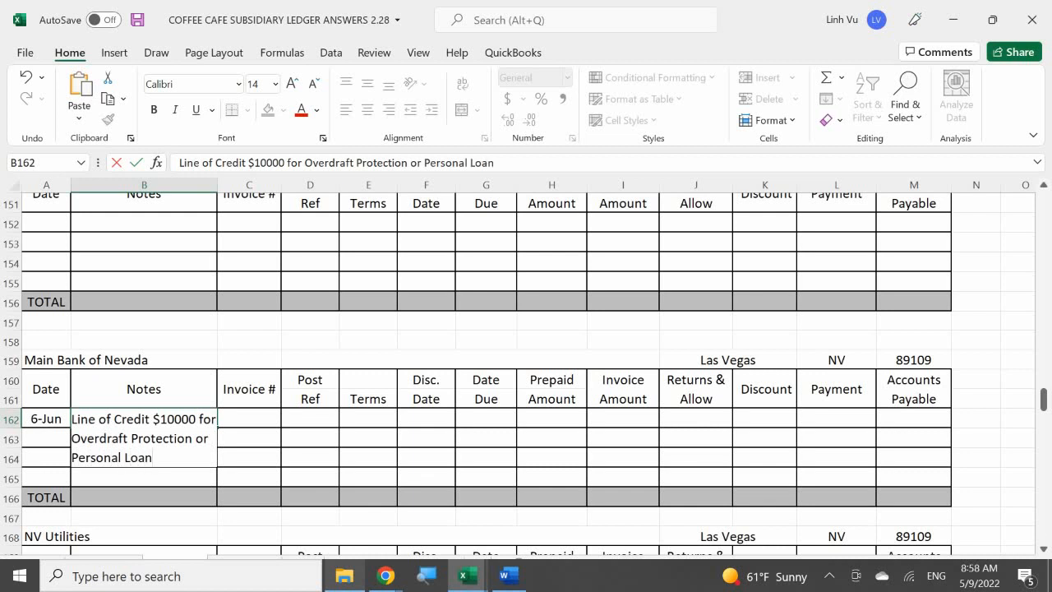
pyautogui.write('22% Interest')
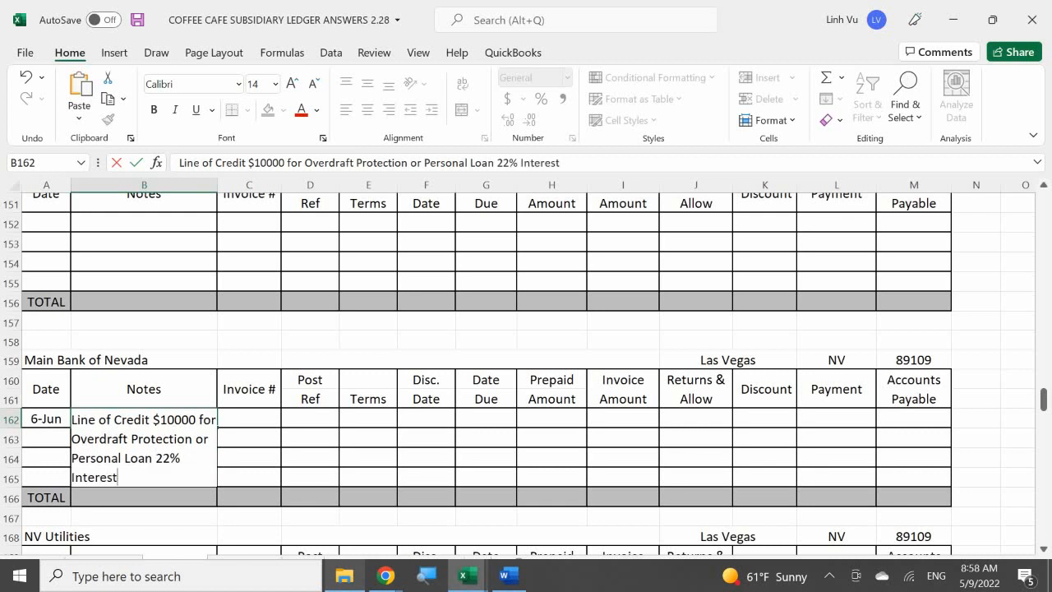
pyautogui.press('Return')
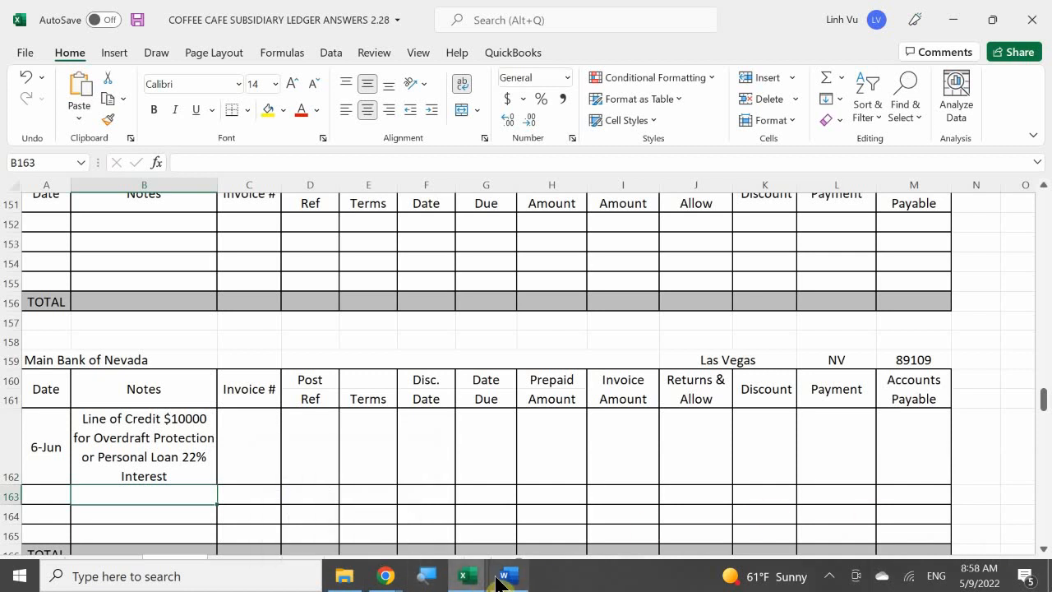
# Bring the Word assignment and general journal workbook forward side by side, and read Purchase Order # 170301 to Furniture Store
pyautogui.moveTo(475, 578)
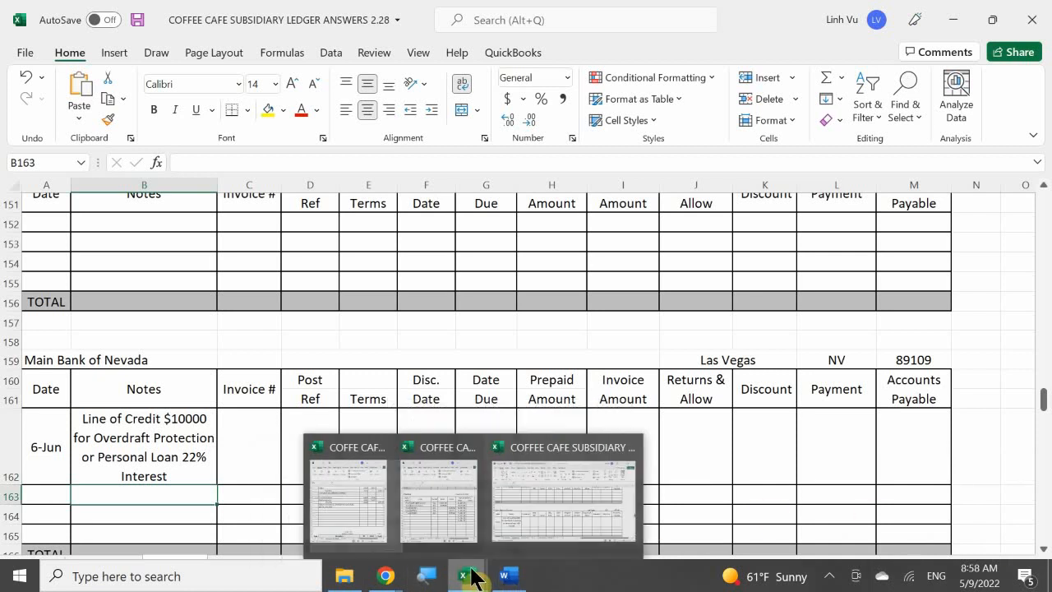
pyautogui.moveTo(508, 580)
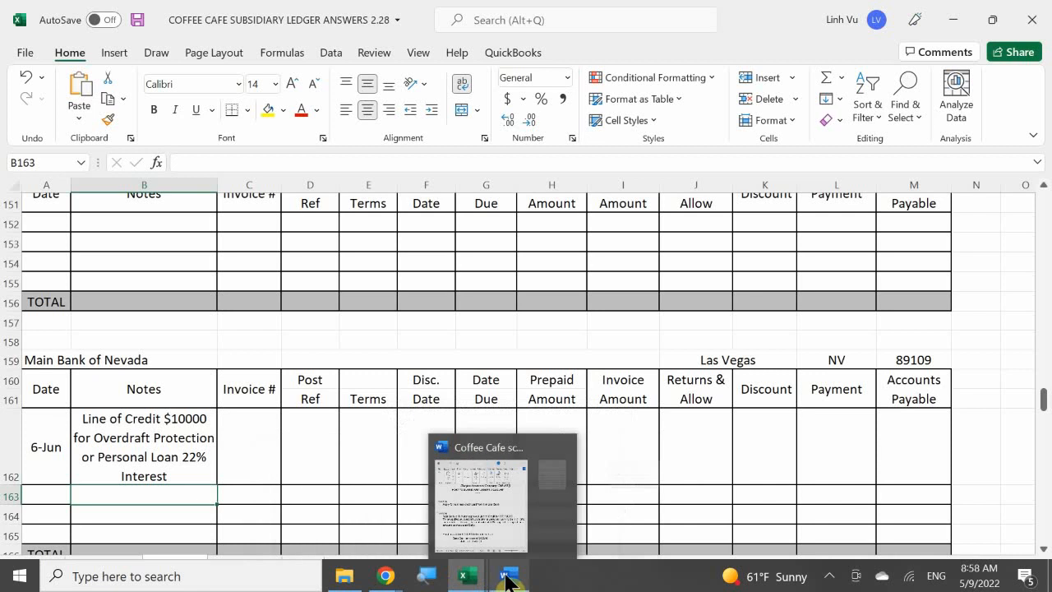
pyautogui.click(491, 497)
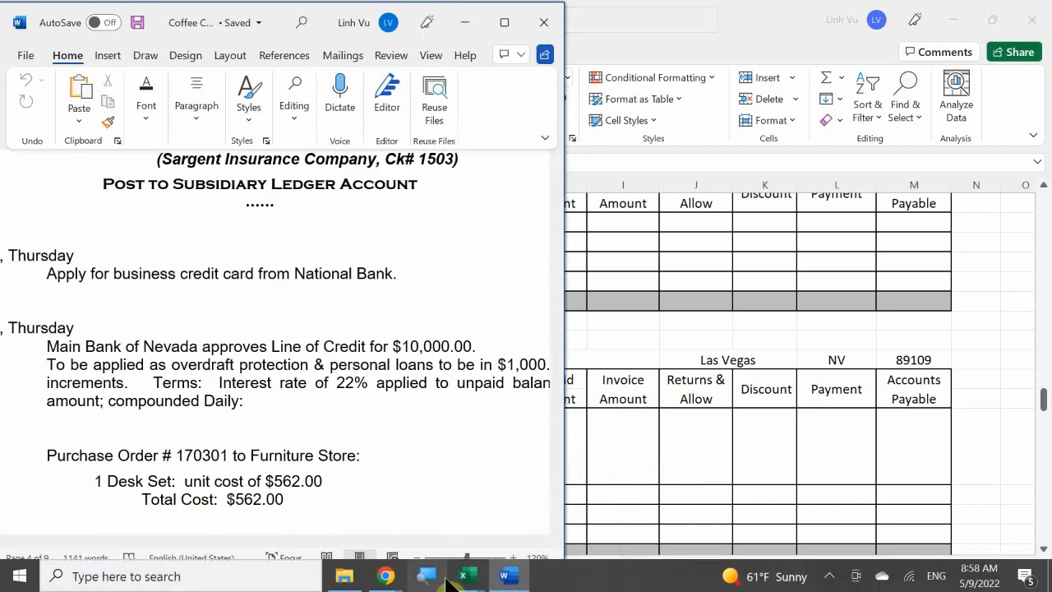
pyautogui.moveTo(465, 577)
pyautogui.click(333, 511)
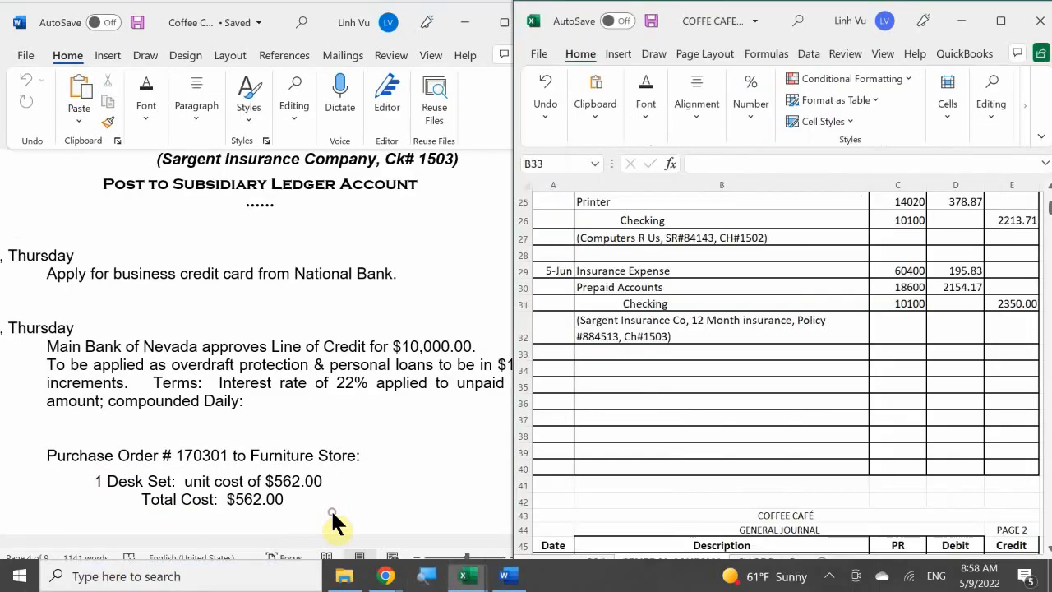
pyautogui.click(290, 423)
pyautogui.scroll(-2, 290, 423)
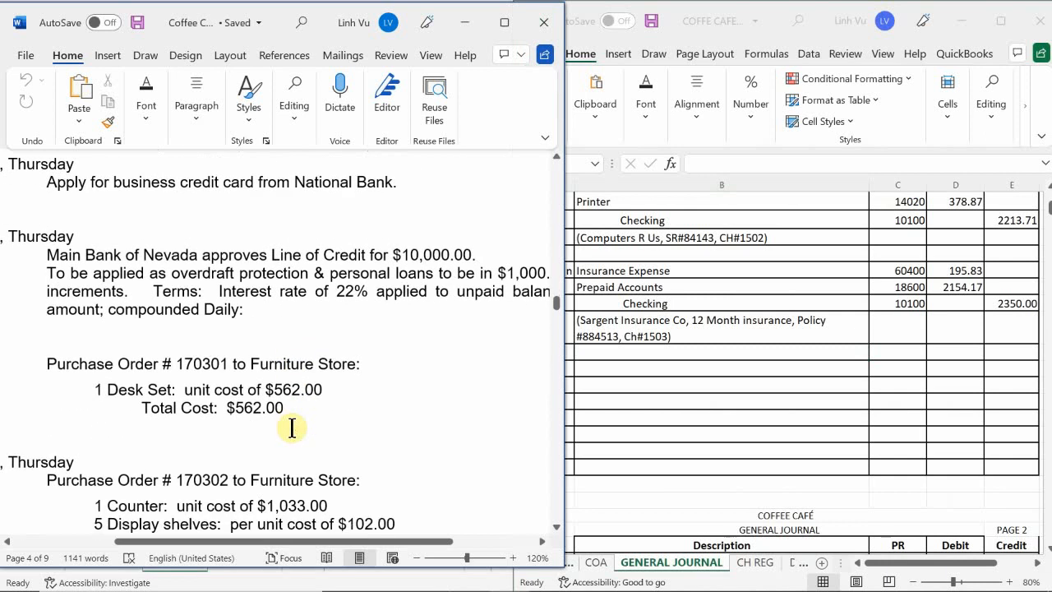
pyautogui.scroll(-1, 290, 423)
pyautogui.scroll(1, 290, 426)
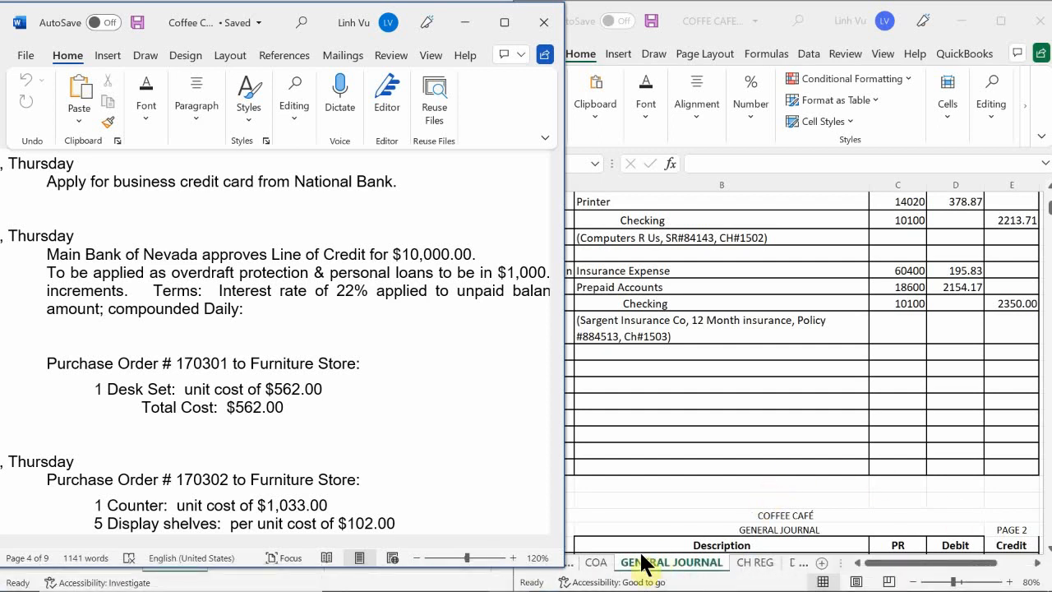
# Examine the asset, liability, revenue and expense accounts in the chart of accounts on the COA sheet
pyautogui.click(601, 567)
pyautogui.click(598, 563)
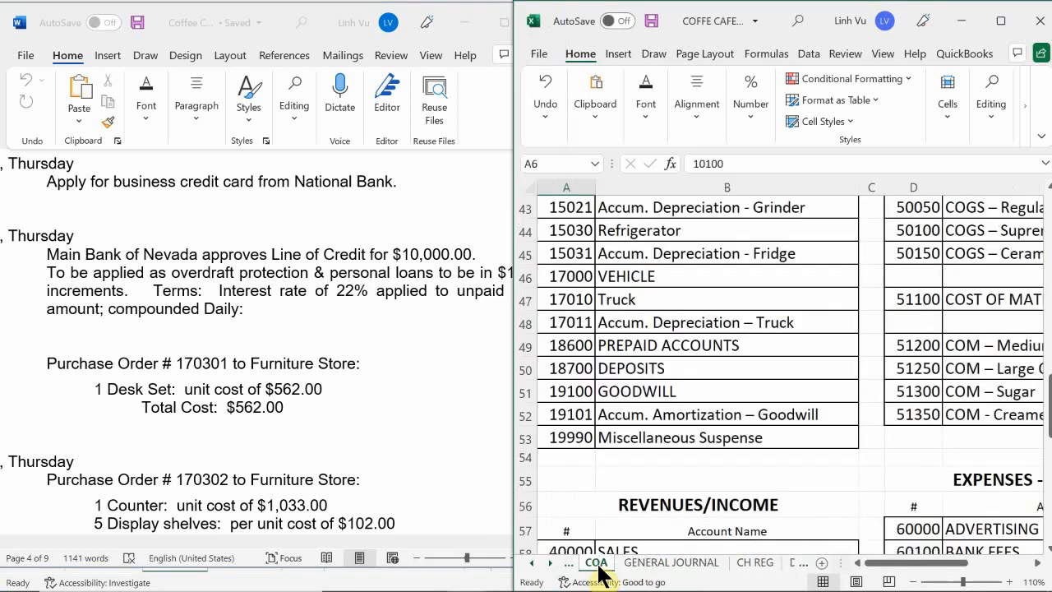
pyautogui.scroll(8, 904, 440)
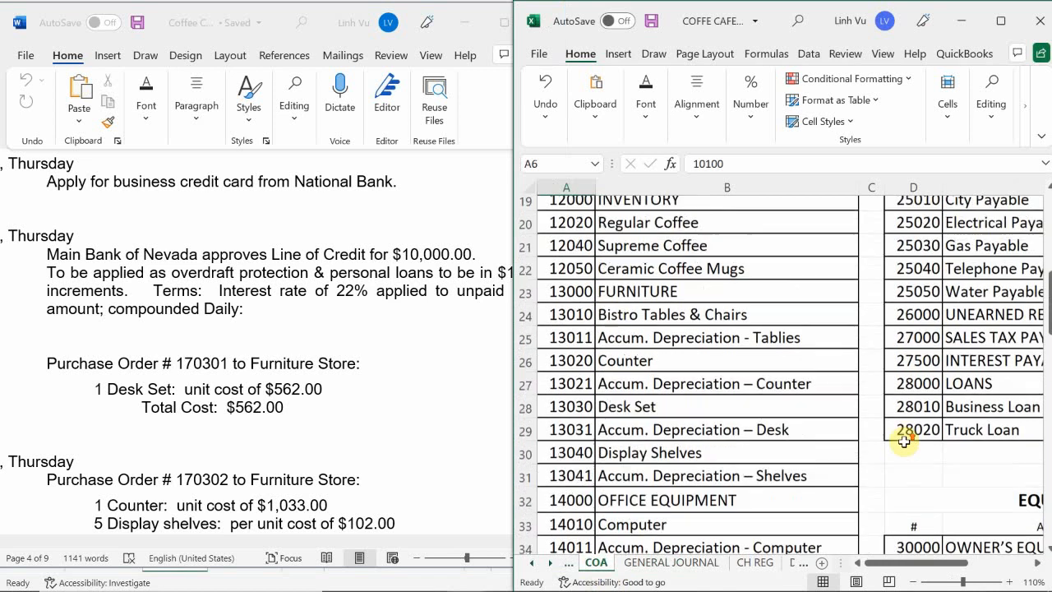
pyautogui.scroll(6, 903, 441)
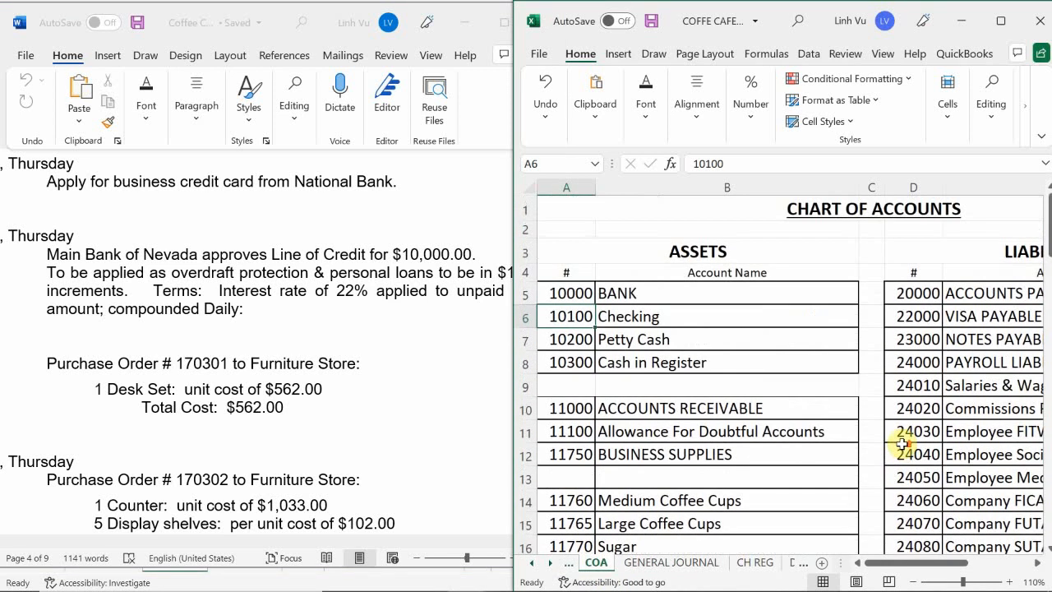
pyautogui.scroll(-1, 902, 444)
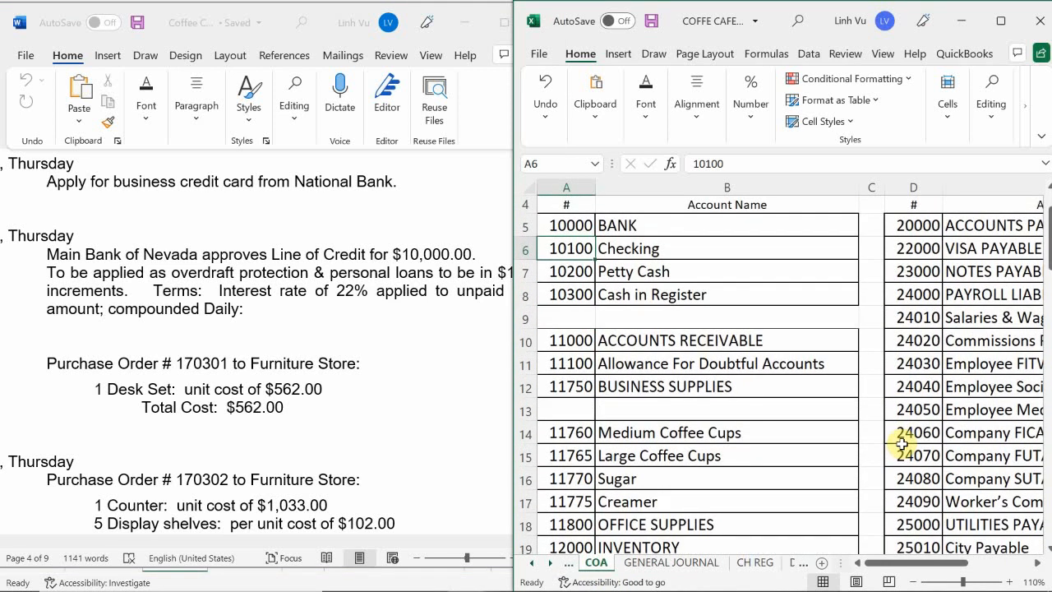
pyautogui.scroll(-5, 902, 444)
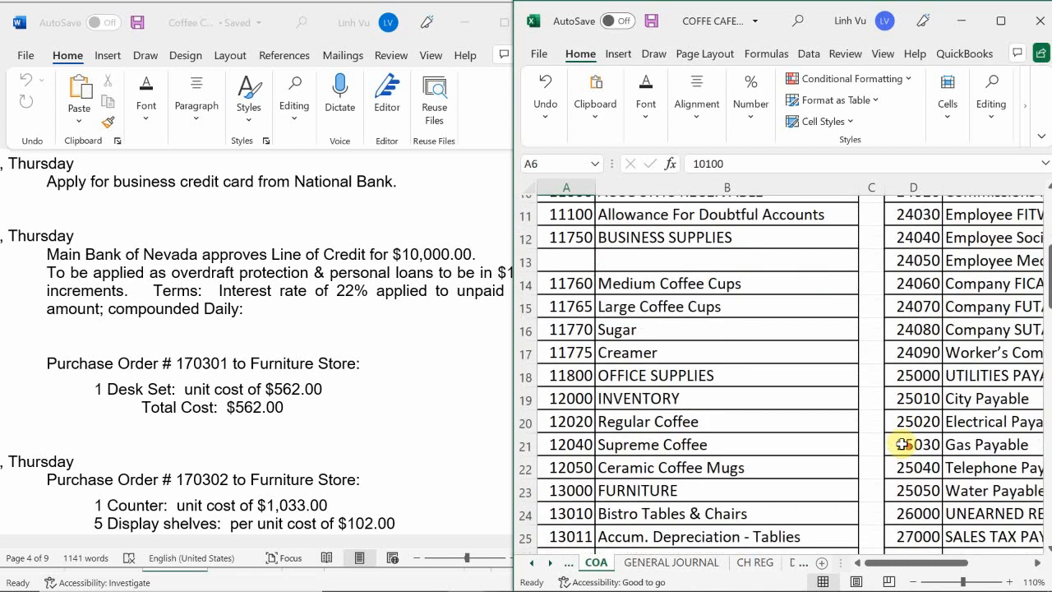
pyautogui.scroll(-3, 902, 444)
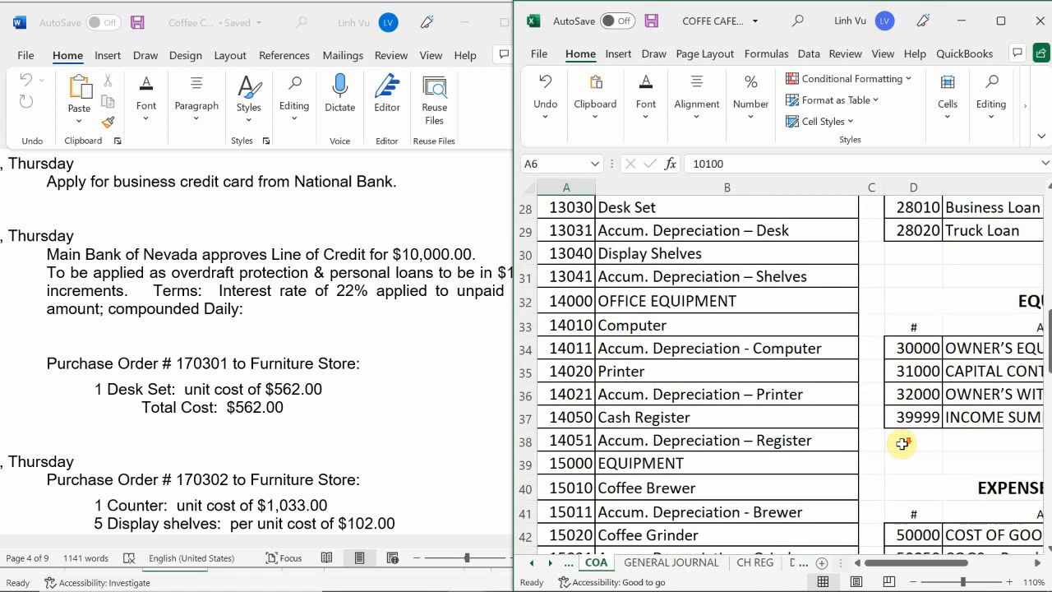
pyautogui.scroll(-1, 902, 444)
pyautogui.scroll(-3, 902, 444)
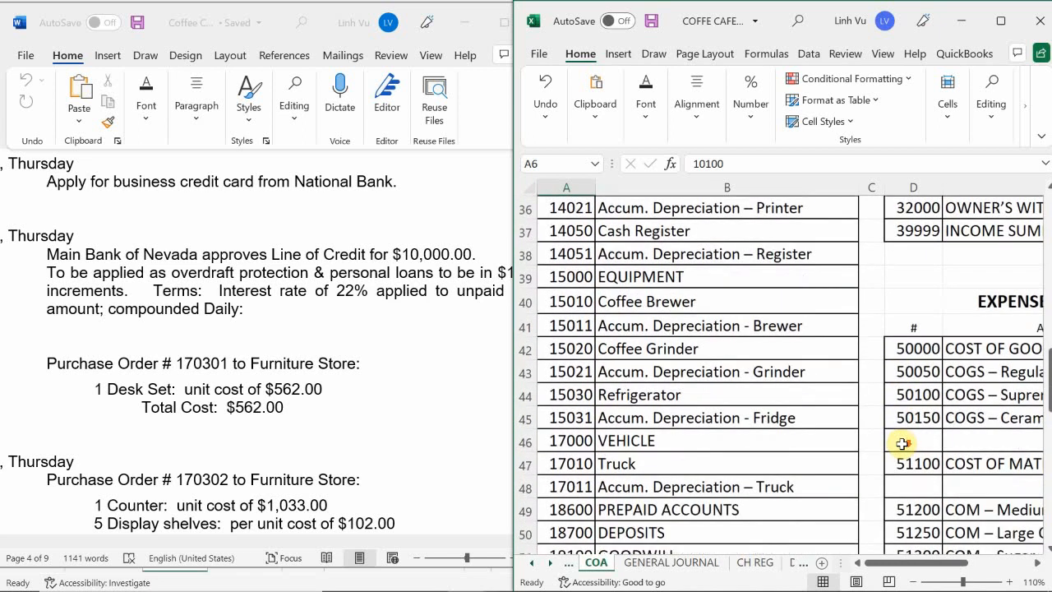
pyautogui.scroll(-2, 901, 444)
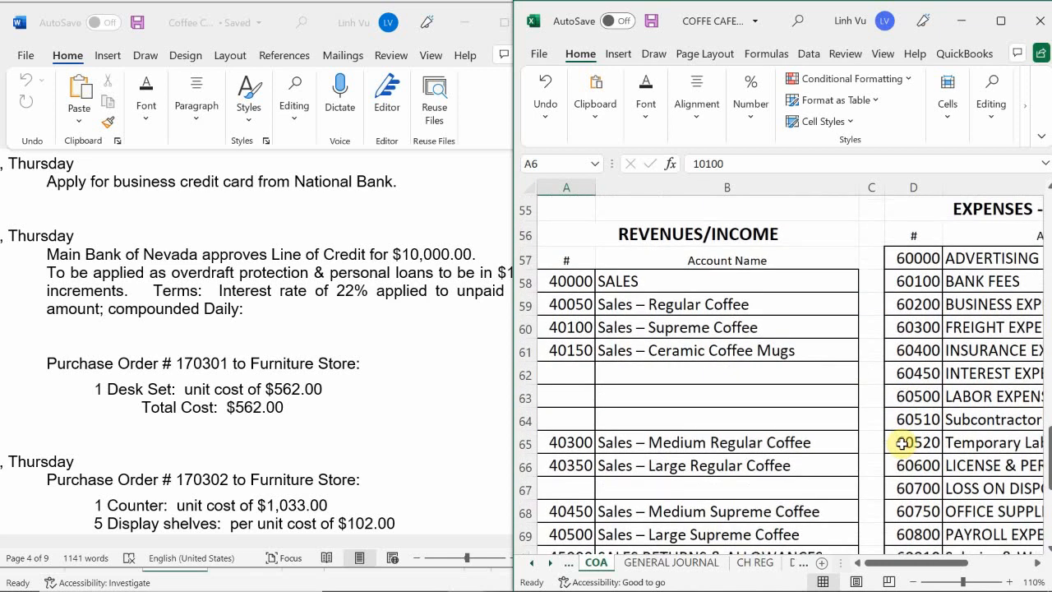
pyautogui.scroll(-5, 902, 444)
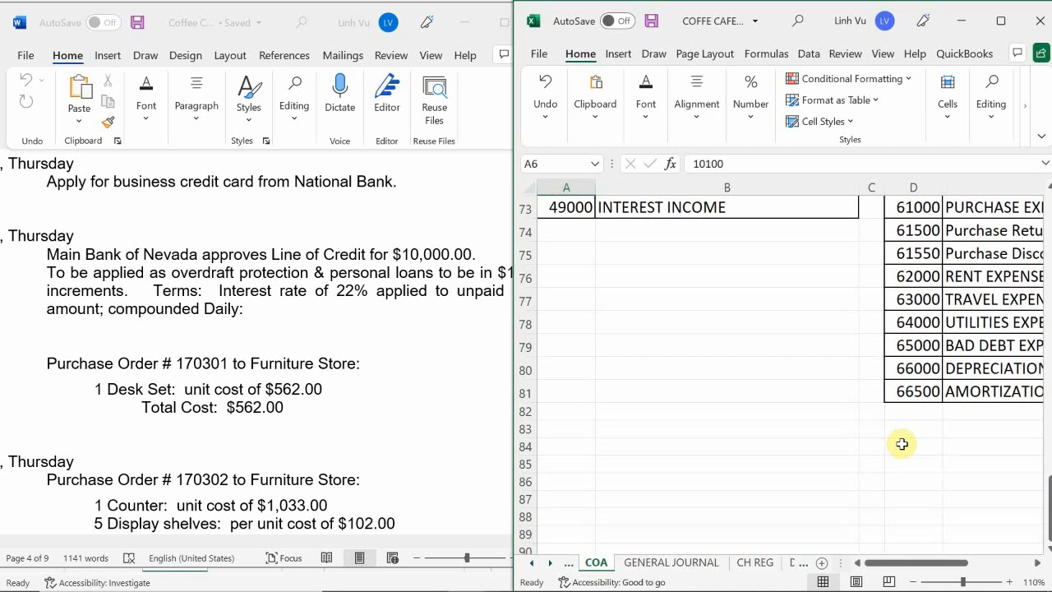
pyautogui.scroll(4, 902, 444)
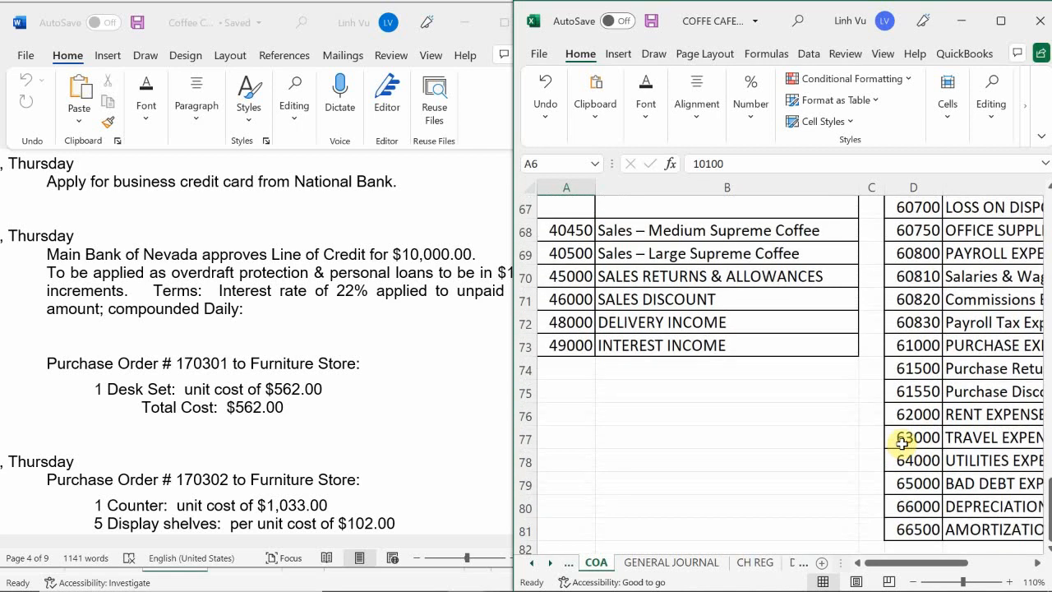
pyautogui.scroll(16, 901, 444)
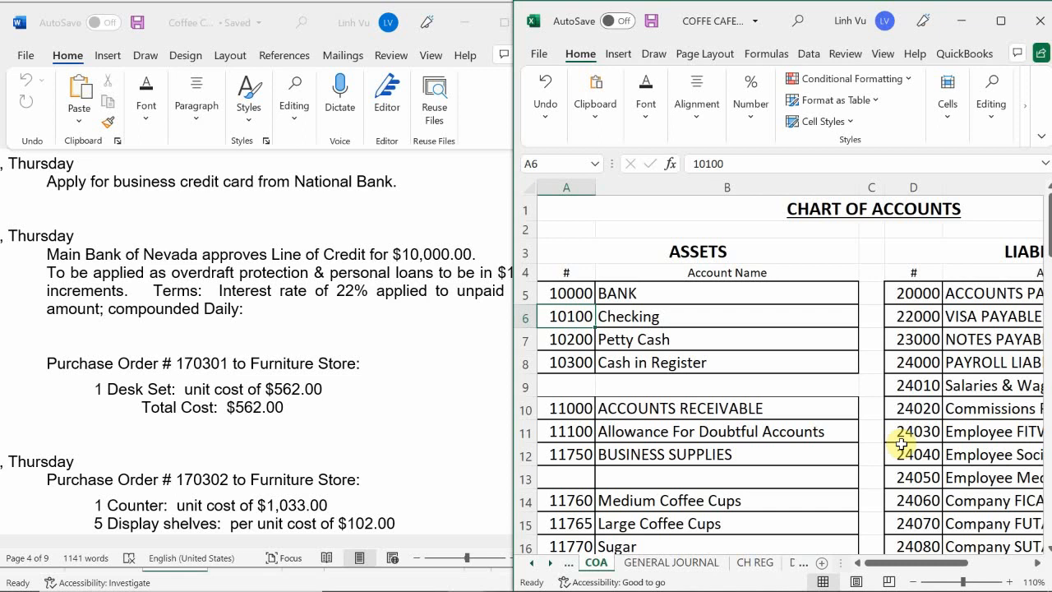
# On the PO sheet, enter the date 6/6 for purchase order 170301 in A5
pyautogui.click(669, 564)
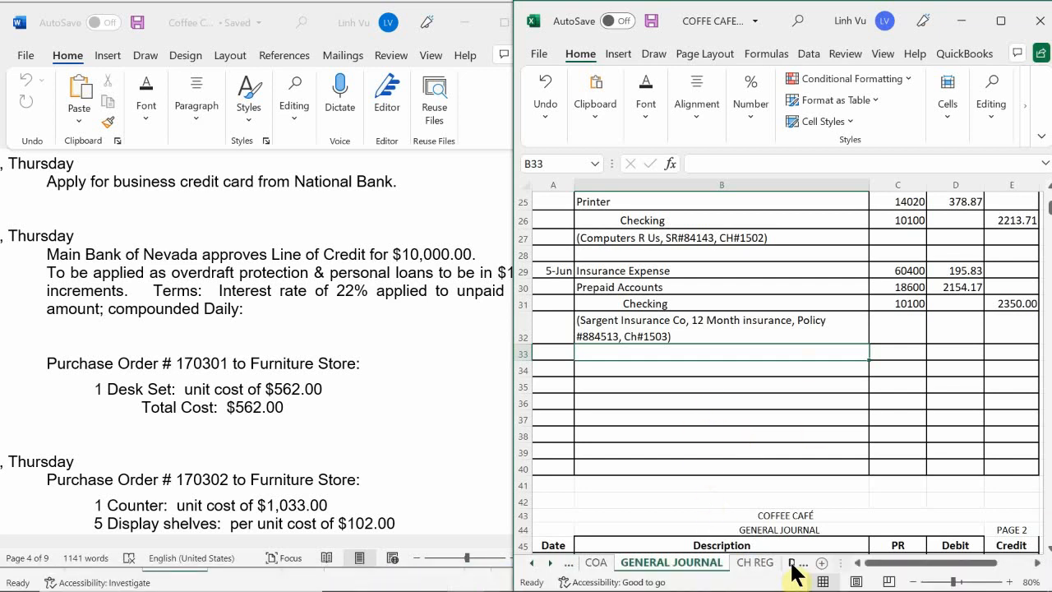
pyautogui.click(794, 563)
pyautogui.click(711, 562)
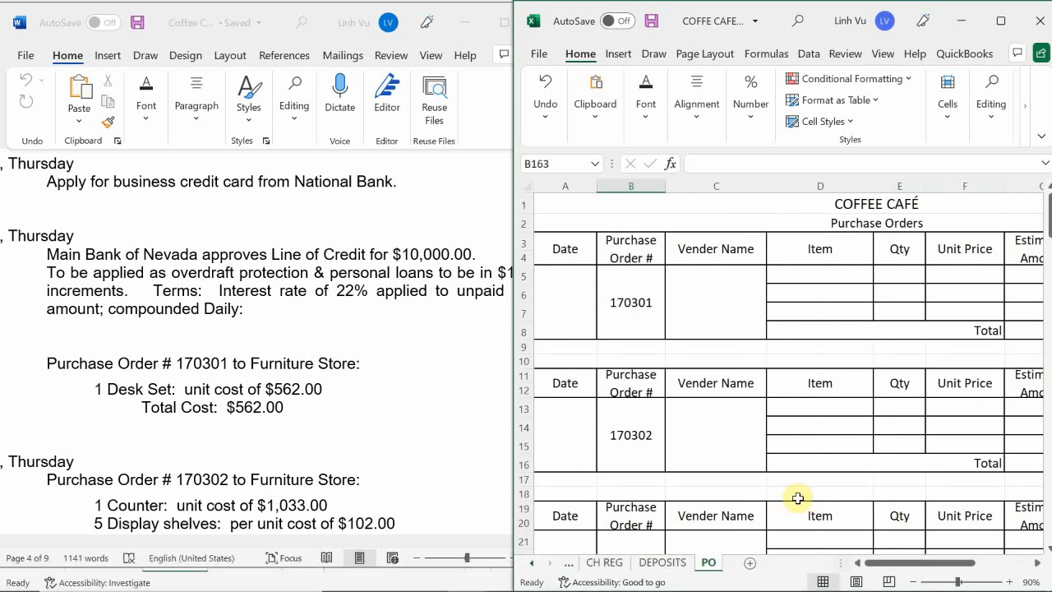
pyautogui.click(565, 284)
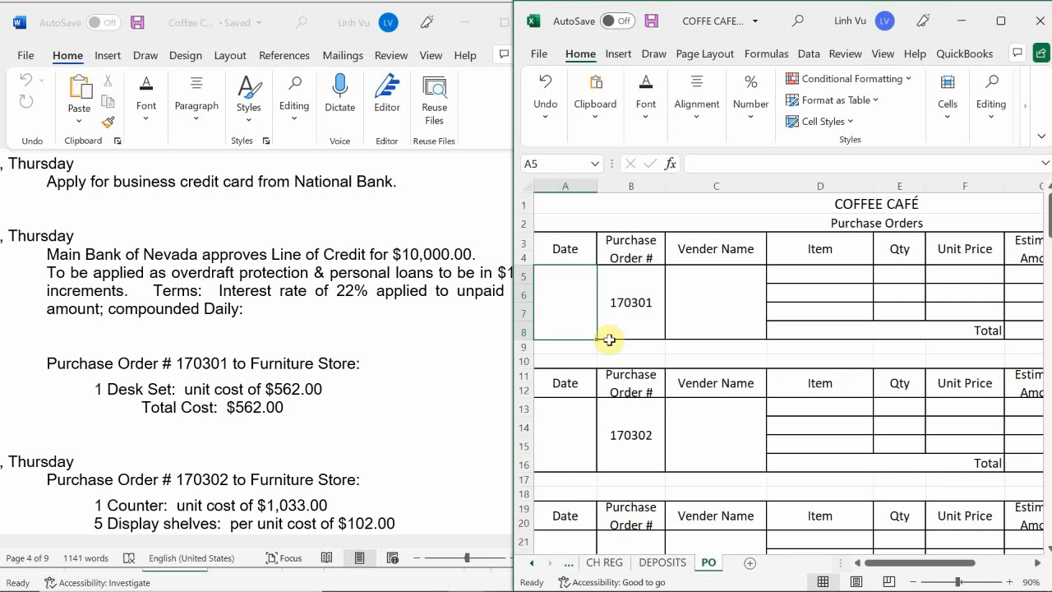
pyautogui.write('6')
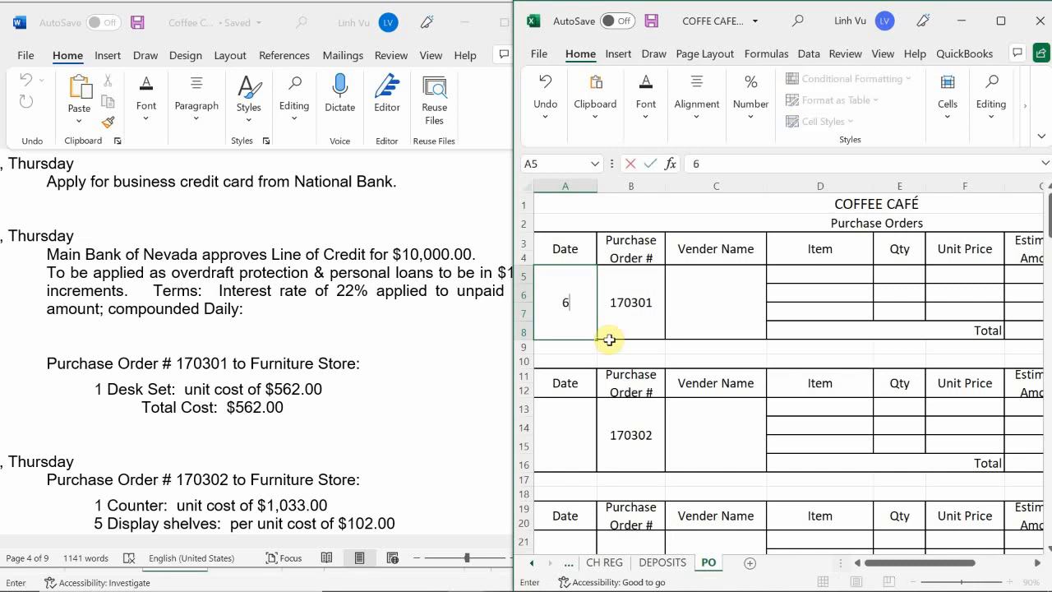
pyautogui.write('/6')
pyautogui.press('Return')
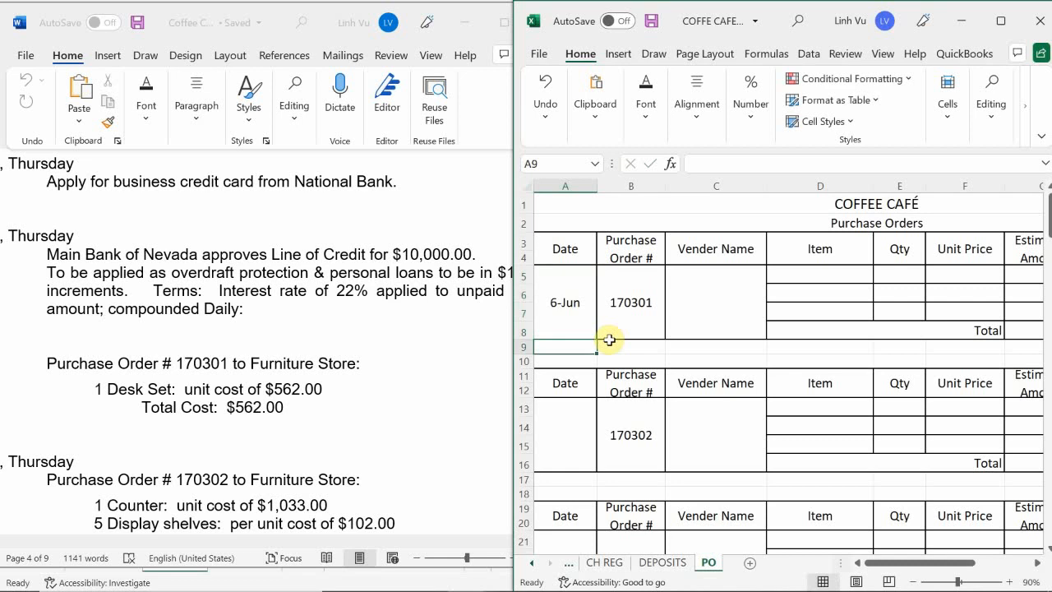
# Enter "Furniture Store" as the vendor name of purchase order 170301 in C5
pyautogui.press('Right')
pyautogui.press('Right')
pyautogui.press('Up')
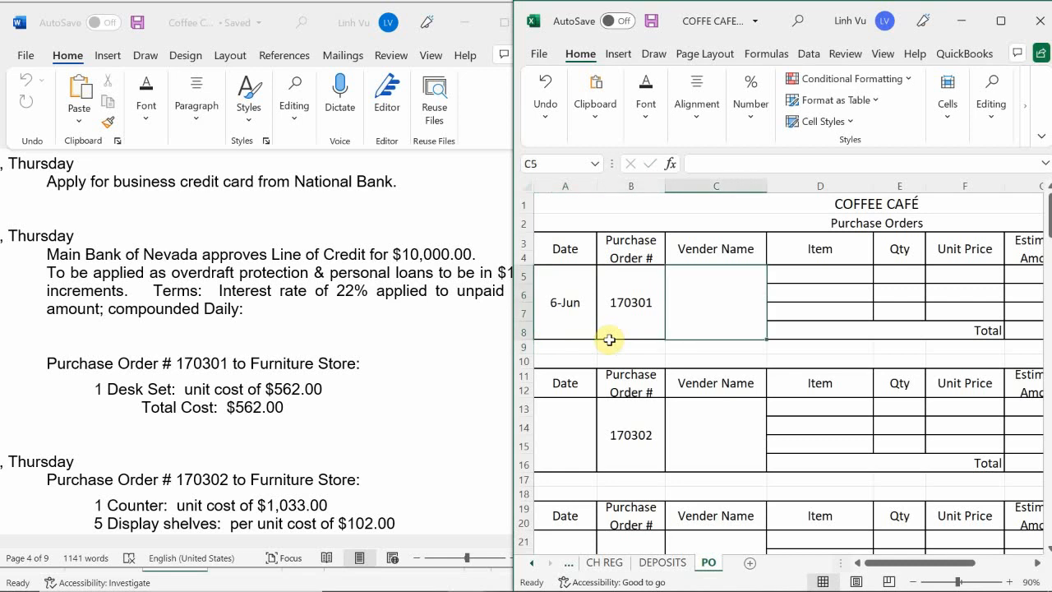
pyautogui.write('Furni')
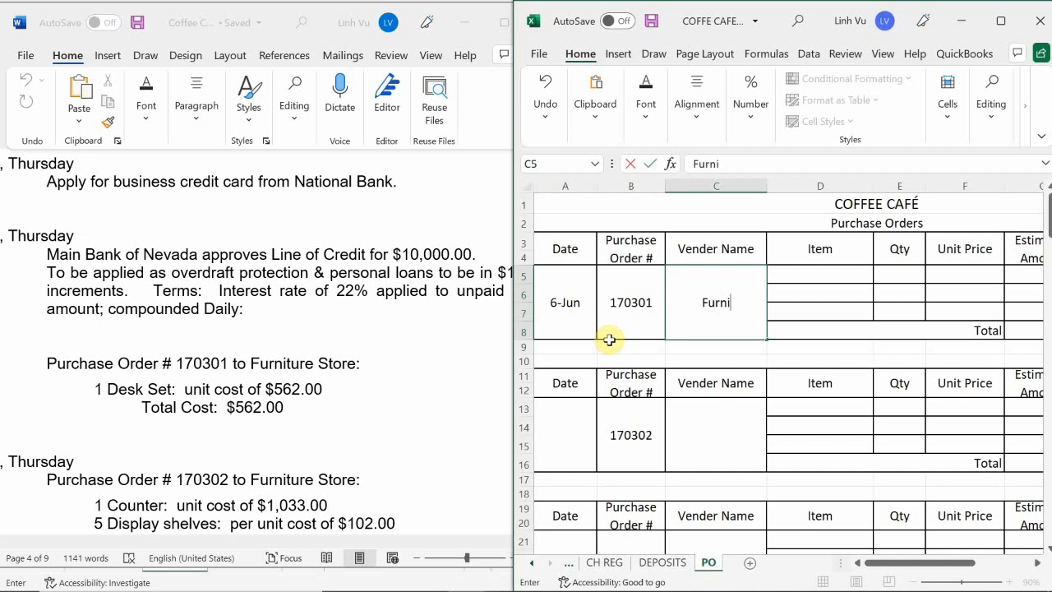
pyautogui.write('ture Store')
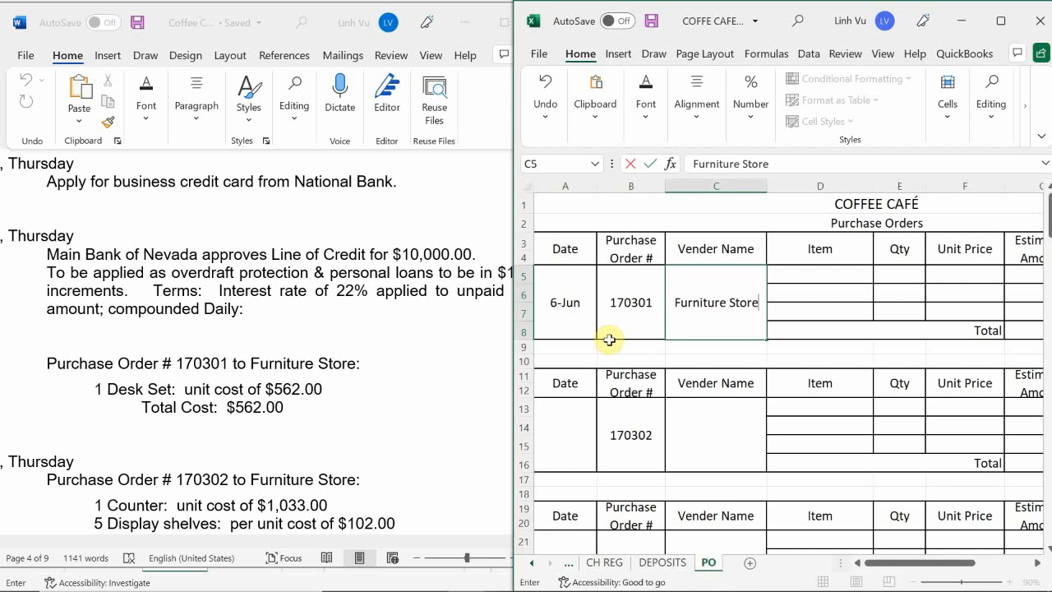
pyautogui.press('Return')
# Enter "Desk Set" as the first item of purchase order 170301 in D5
pyautogui.press('Right')
pyautogui.press('Up')
pyautogui.press('Up')
pyautogui.press('Up')
pyautogui.press('Up')
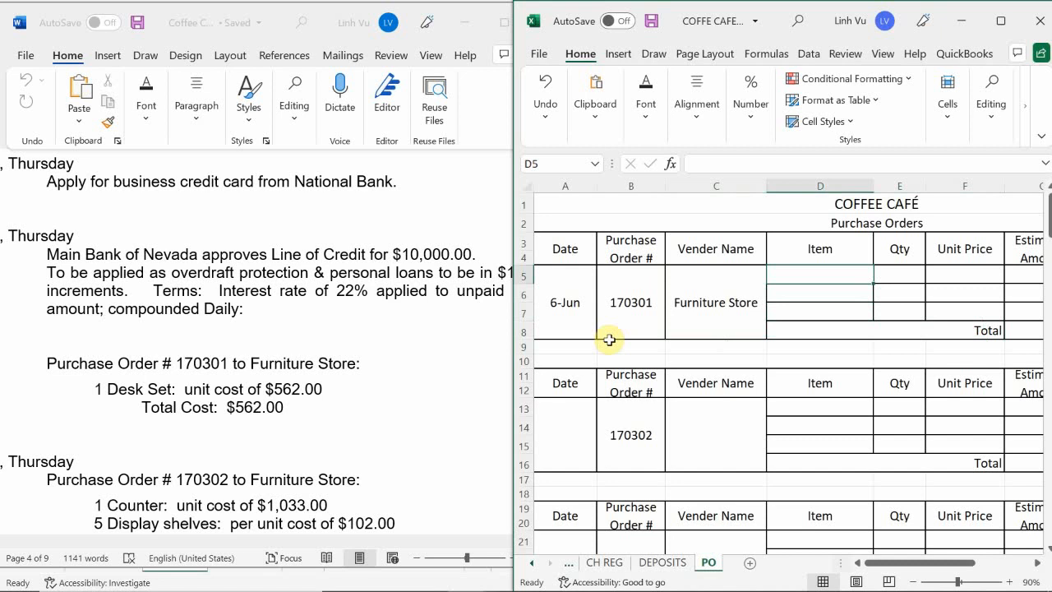
pyautogui.write('D')
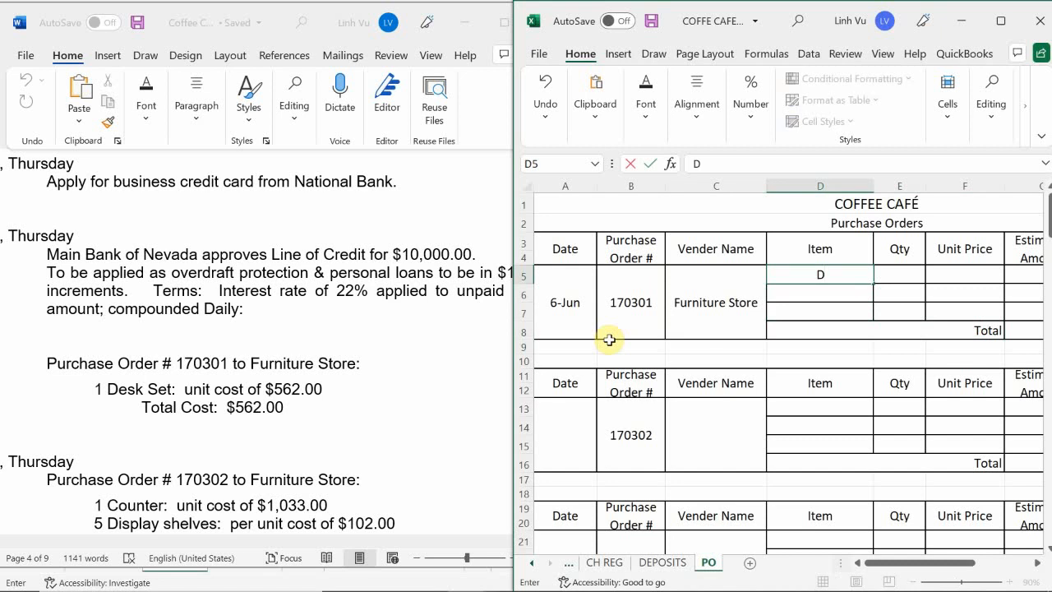
pyautogui.write('esk Ser')
pyautogui.press('BackSpace')
pyautogui.write('t')
pyautogui.press('Tab')
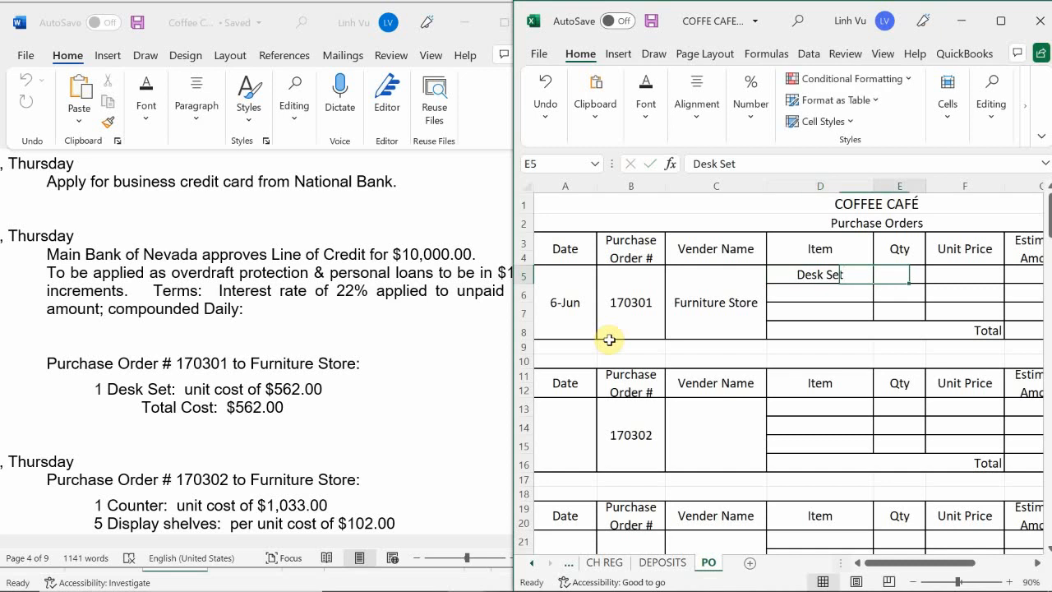
# Give the Desk Set line a quantity of 1 and a unit price of 562
pyautogui.write('1')
pyautogui.press('Tab')
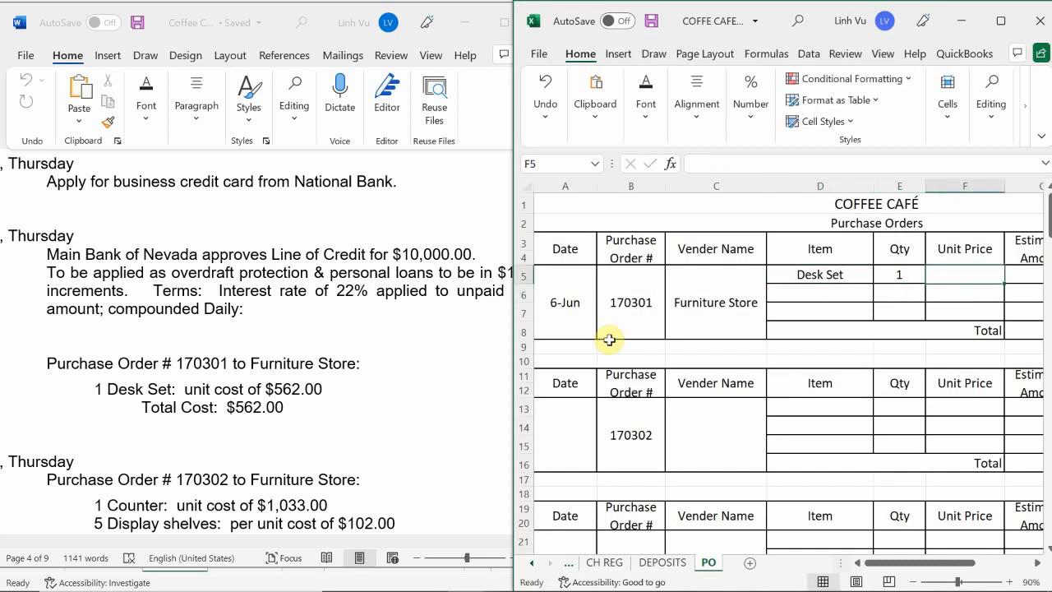
pyautogui.write('562')
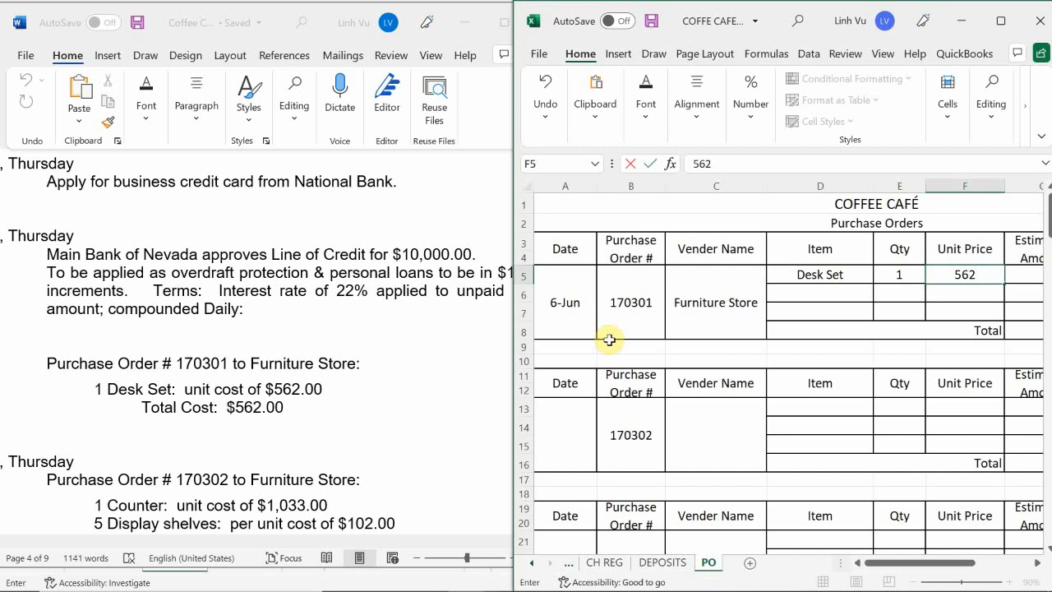
pyautogui.press('Return')
# Calculate the Desk Set's estimated amount in G5 as quantity times unit price with the formula =E5*F5
pyautogui.press('Tab')
pyautogui.press('Up')
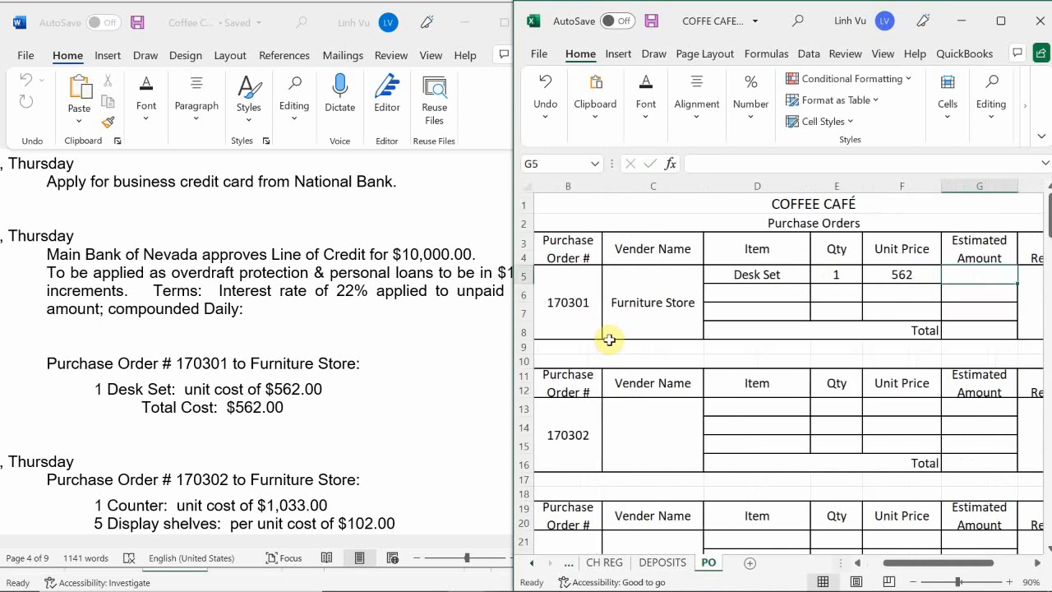
pyautogui.press('Right')
pyautogui.press('Left')
pyautogui.press('Up')
pyautogui.press('Down')
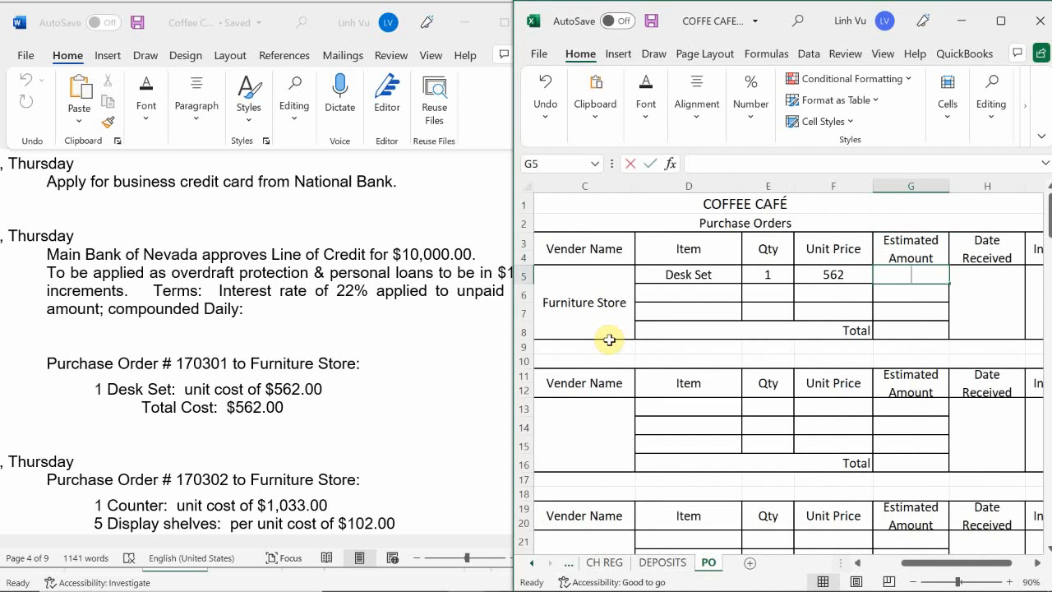
pyautogui.write('=')
pyautogui.press('Left')
pyautogui.press('Left')
pyautogui.write('*')
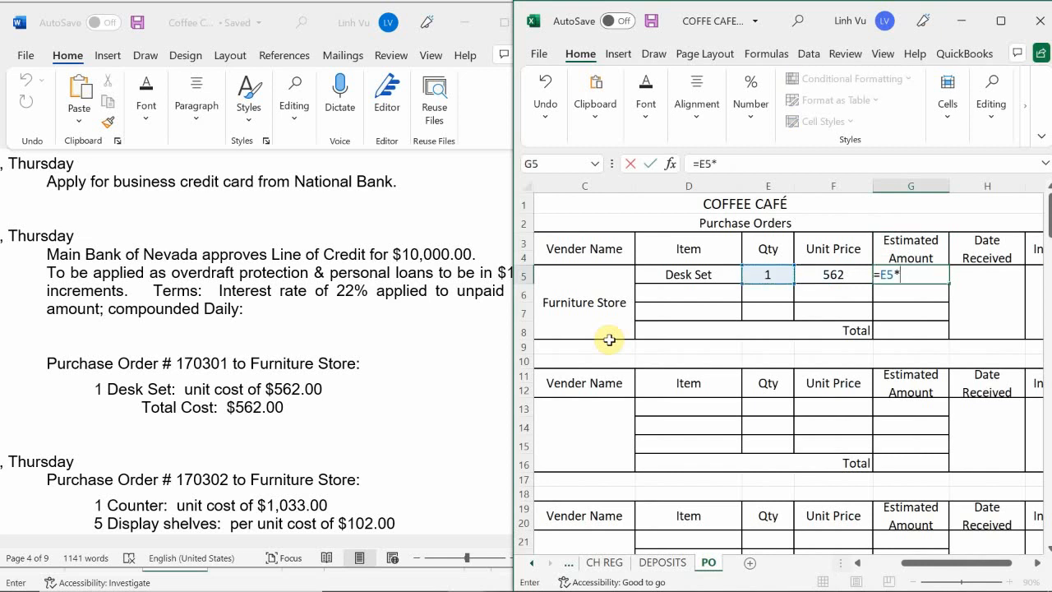
pyautogui.press('Left')
pyautogui.press('Return')
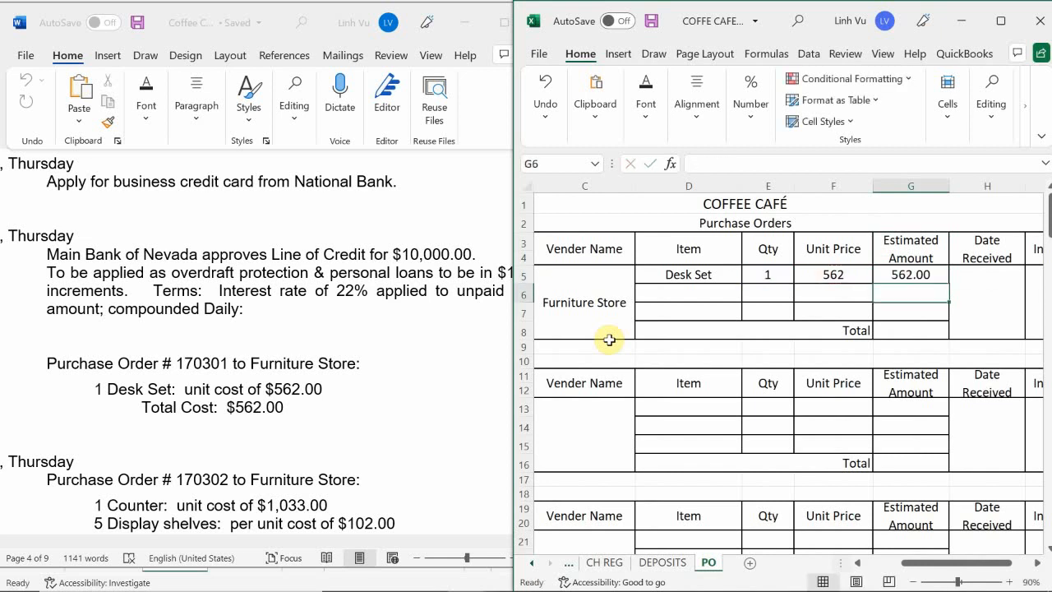
# Fill the total of purchase order 170301 in G8 with the Desk Set amount using the formula =G5
pyautogui.click(901, 331)
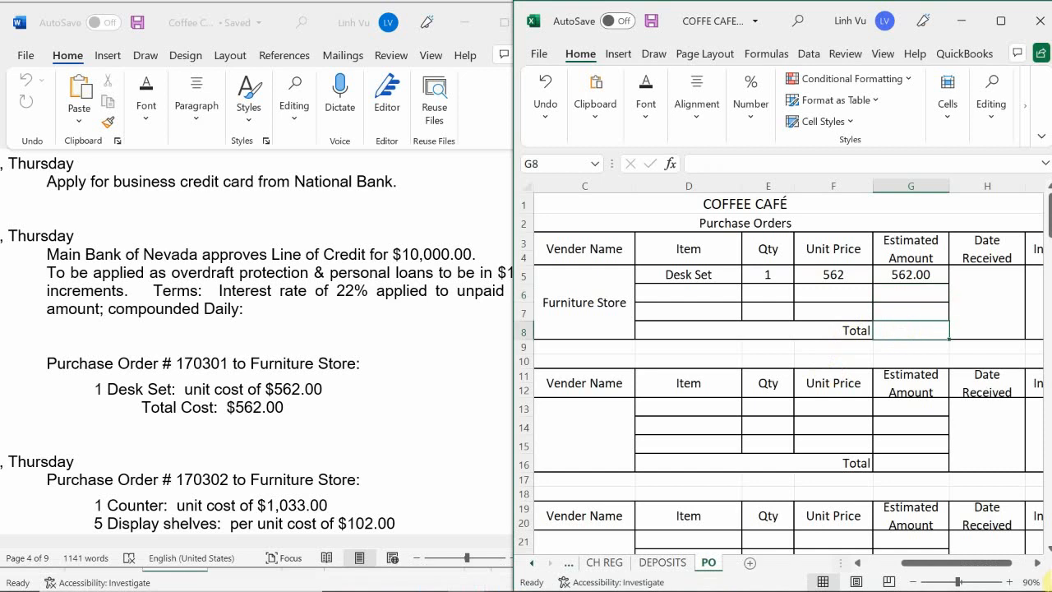
pyautogui.write('=')
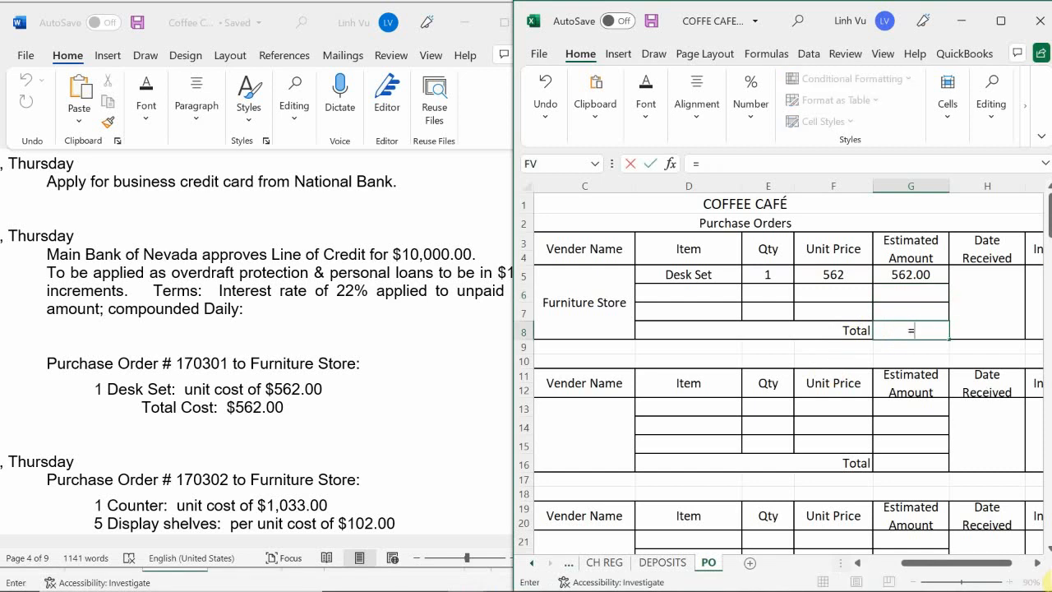
pyautogui.press('Up')
pyautogui.press('Up')
pyautogui.press('Up')
pyautogui.press('Return')
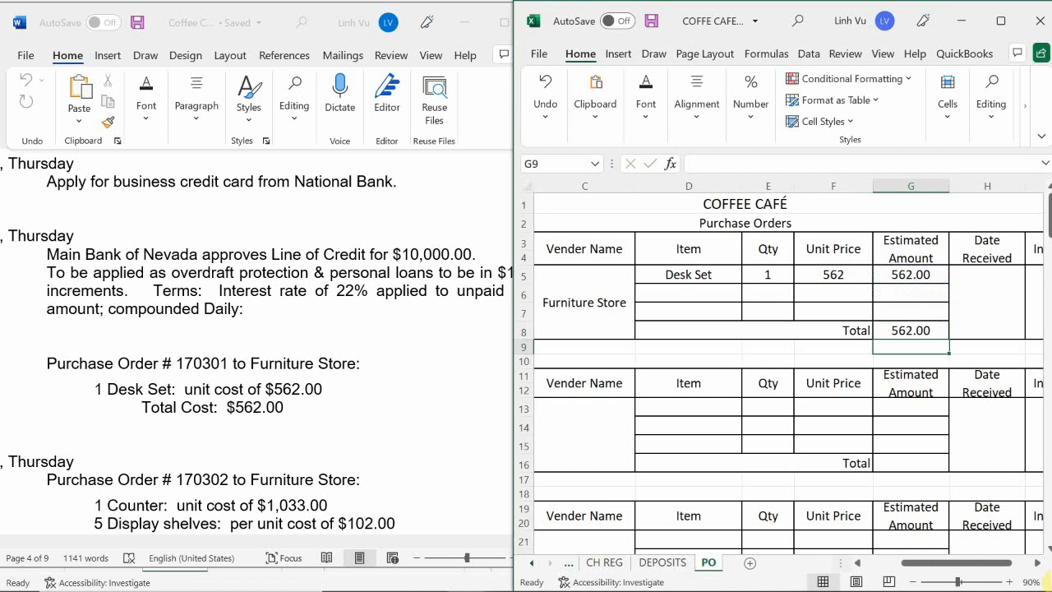
# Apply the dollar Accounting format to the unit price and estimated amount cells F5:G7 of purchase order 170301
pyautogui.click(838, 276)
pyautogui.moveTo(875, 281); pyautogui.dragTo(895, 306)
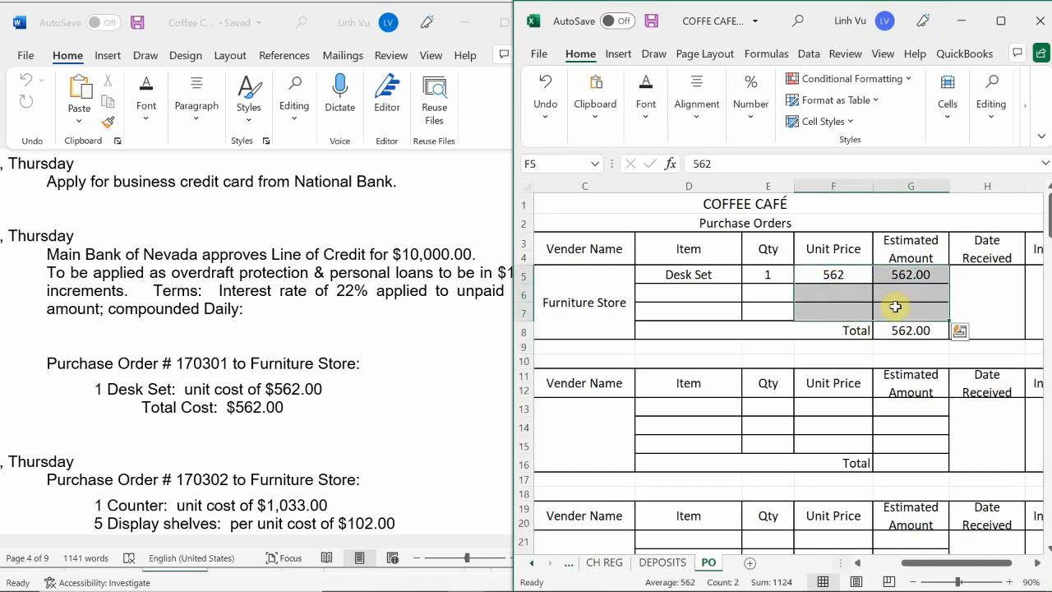
pyautogui.click(696, 100)
pyautogui.click(756, 90)
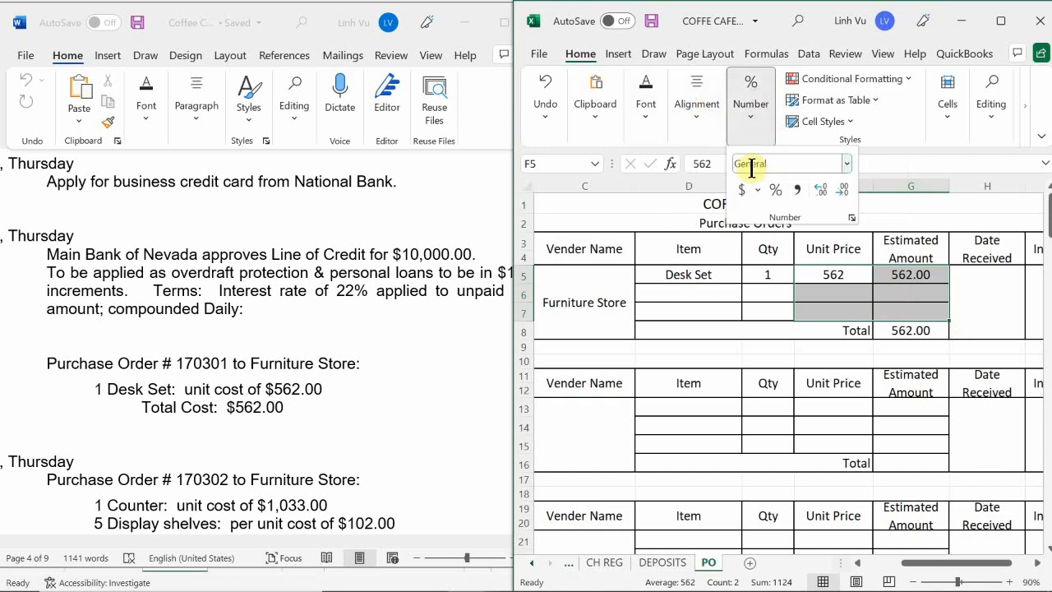
pyautogui.click(739, 189)
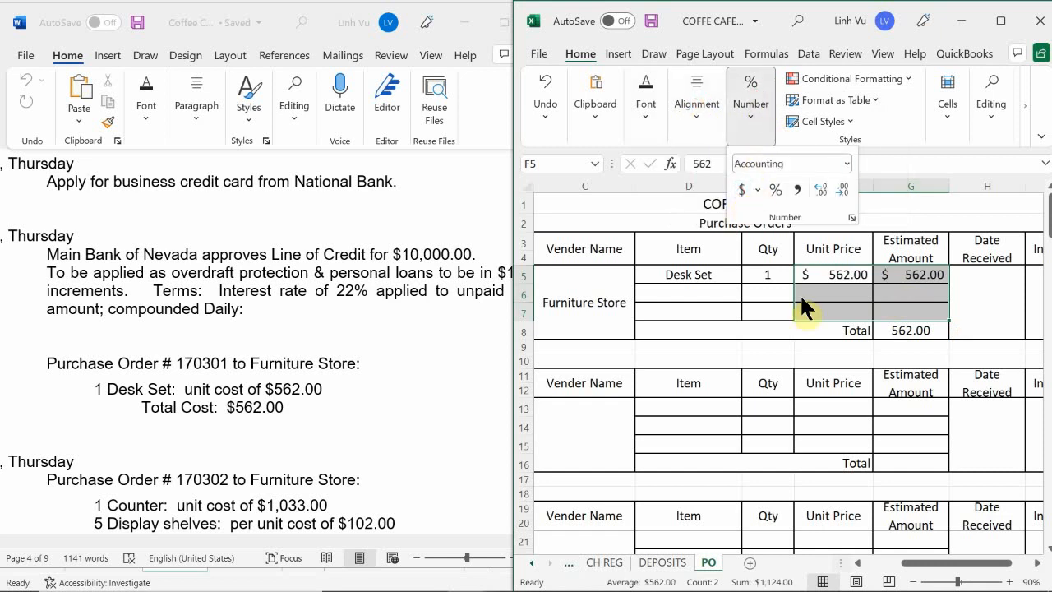
# Apply the dollar Accounting format to the total of purchase order 170301 in G8
pyautogui.click(904, 330)
pyautogui.click(904, 330)
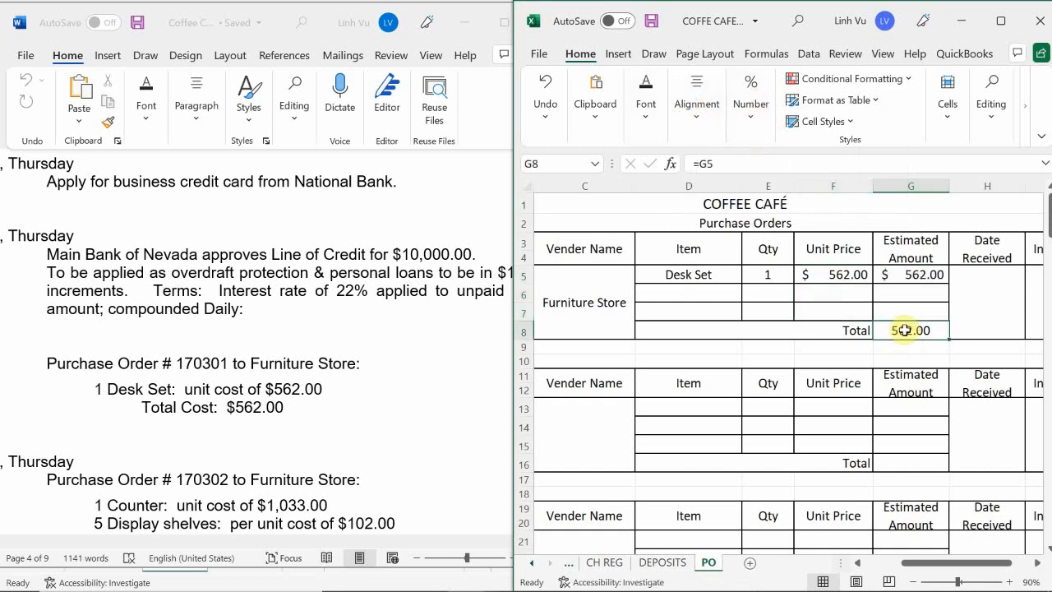
pyautogui.click(696, 92)
pyautogui.click(754, 107)
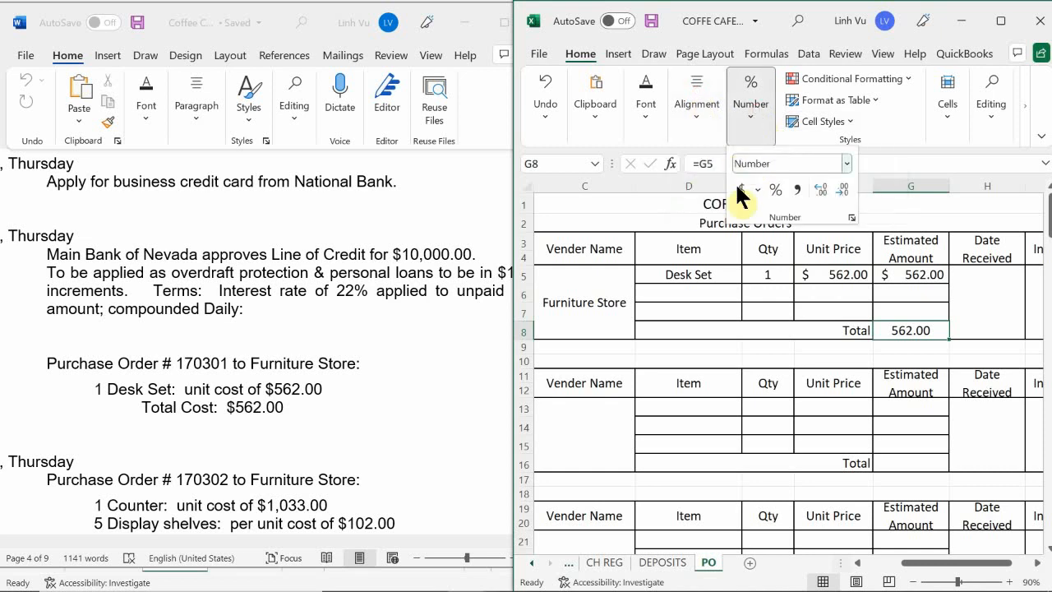
pyautogui.click(742, 116)
pyautogui.click(721, 121)
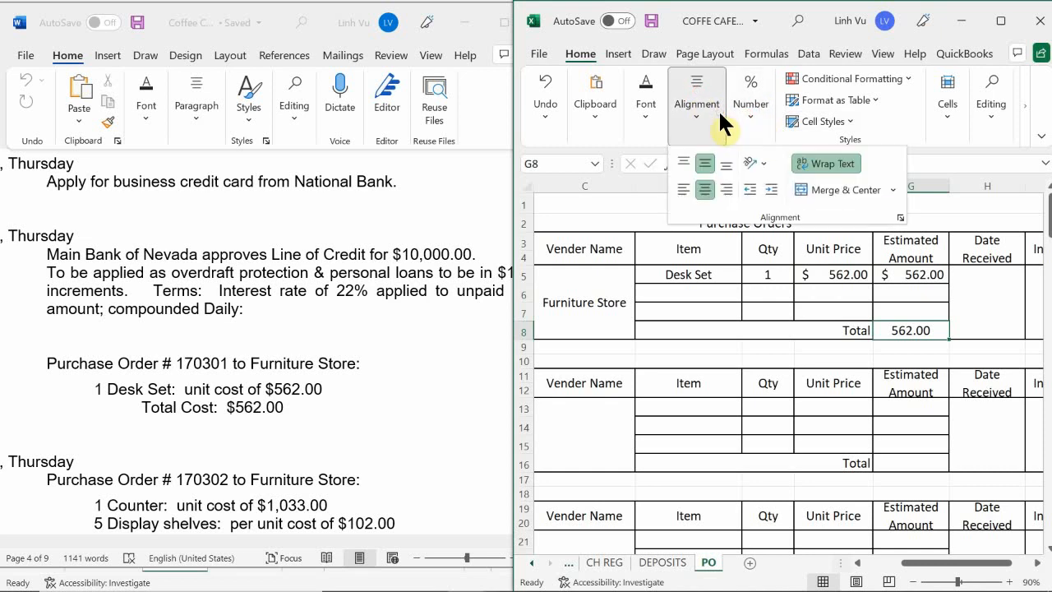
pyautogui.click(741, 116)
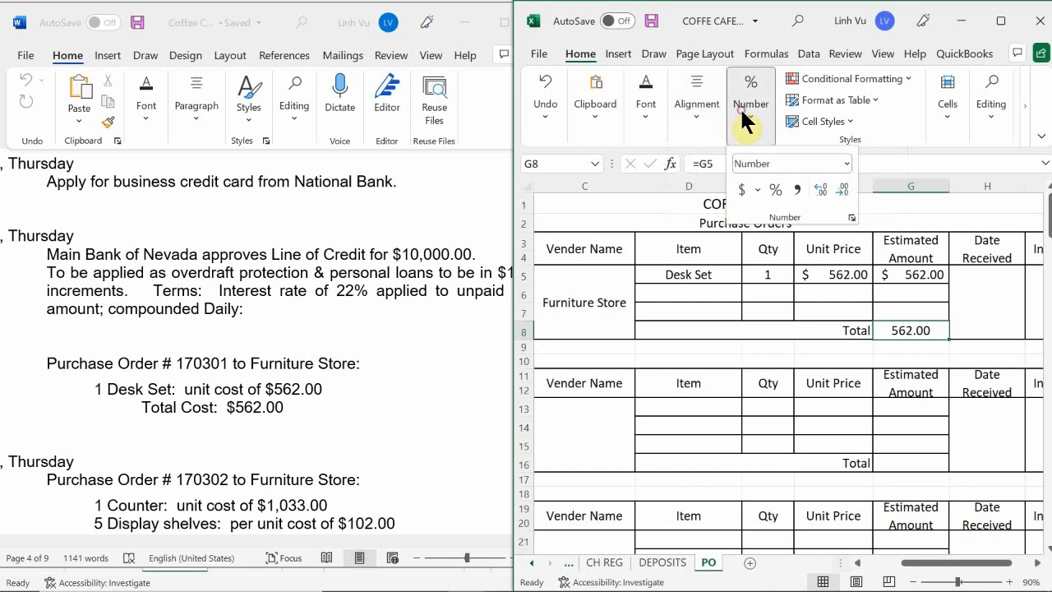
pyautogui.click(741, 189)
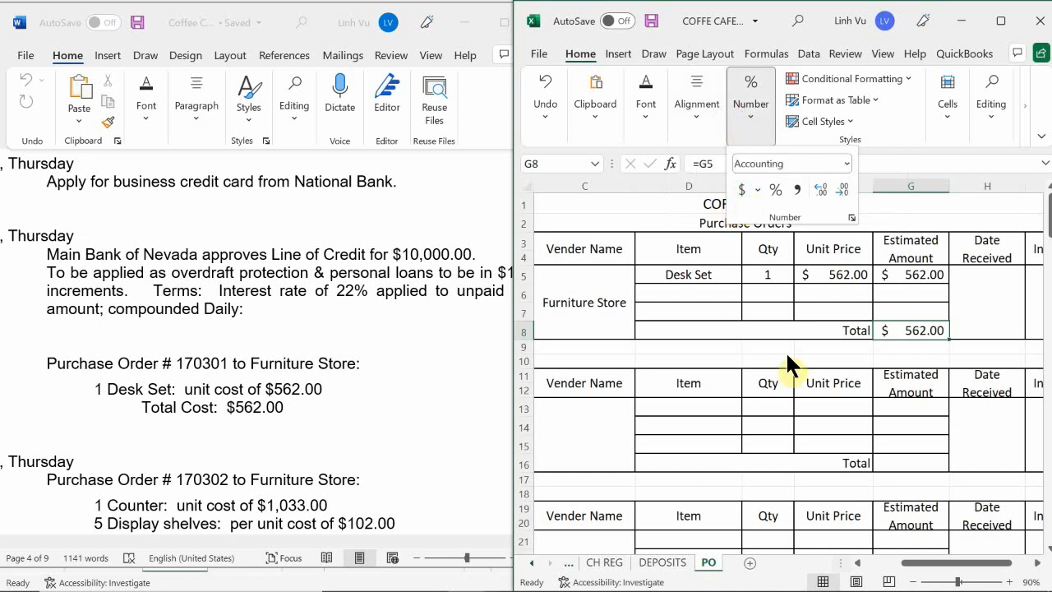
pyautogui.click(979, 306)
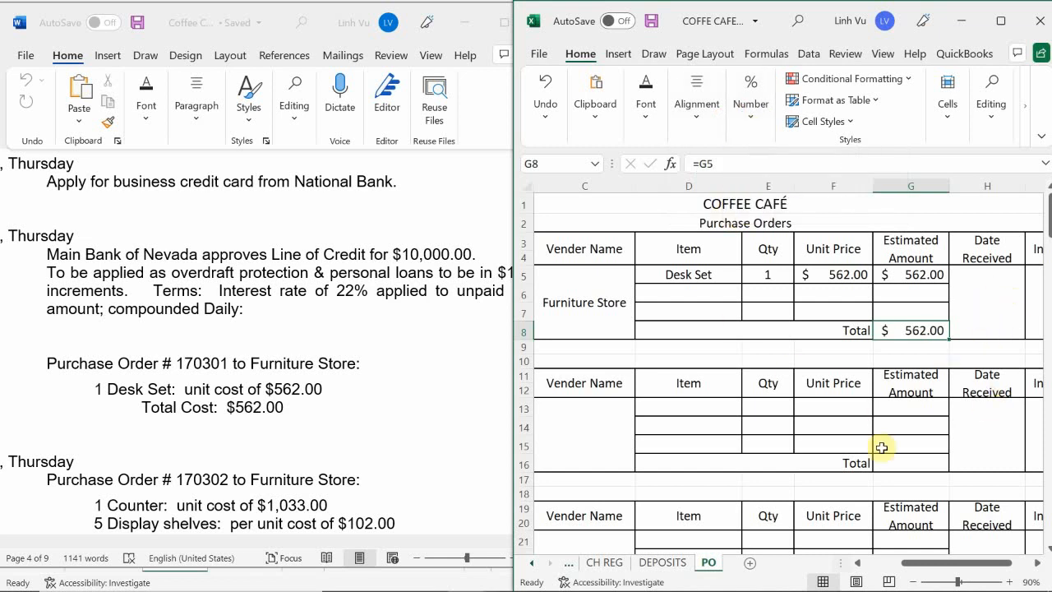
pyautogui.moveTo(901, 567); pyautogui.dragTo(932, 574)
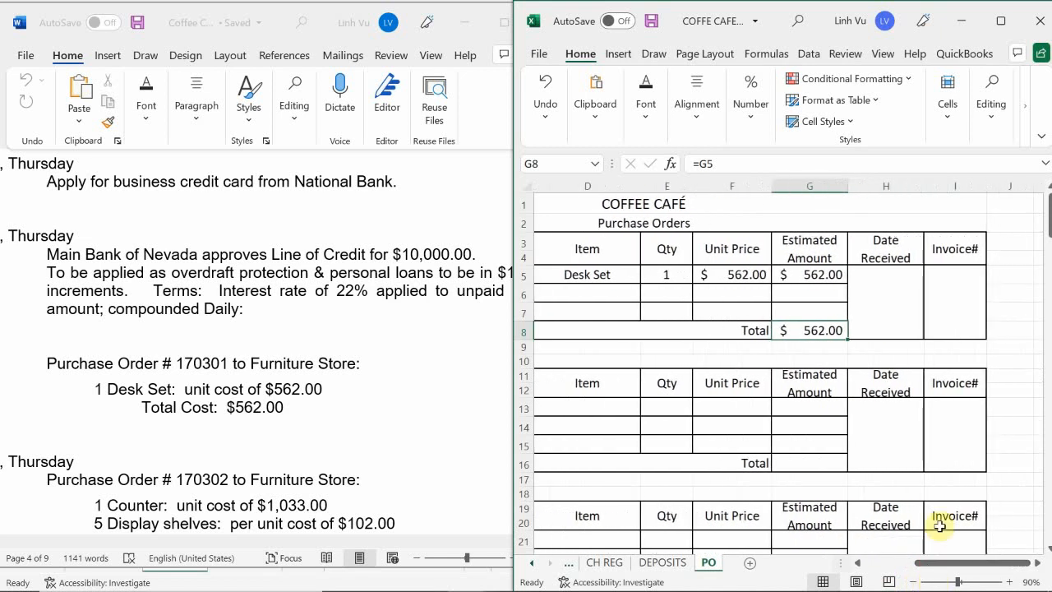
# Review the first purchase order's entry across all its columns, from the date to the Date Received and Invoice# fields
pyautogui.click(888, 307)
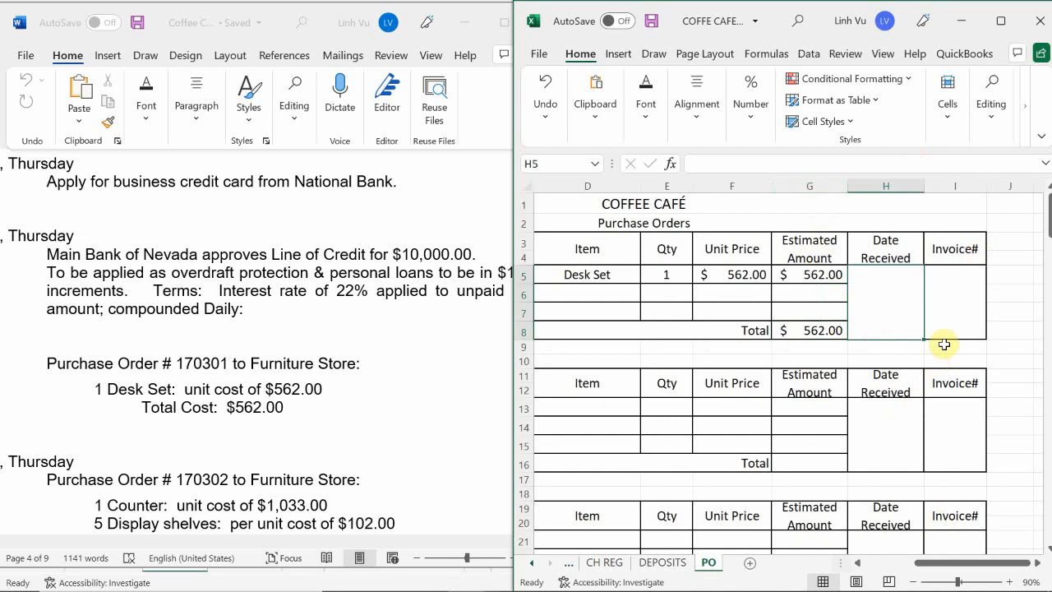
pyautogui.click(956, 287)
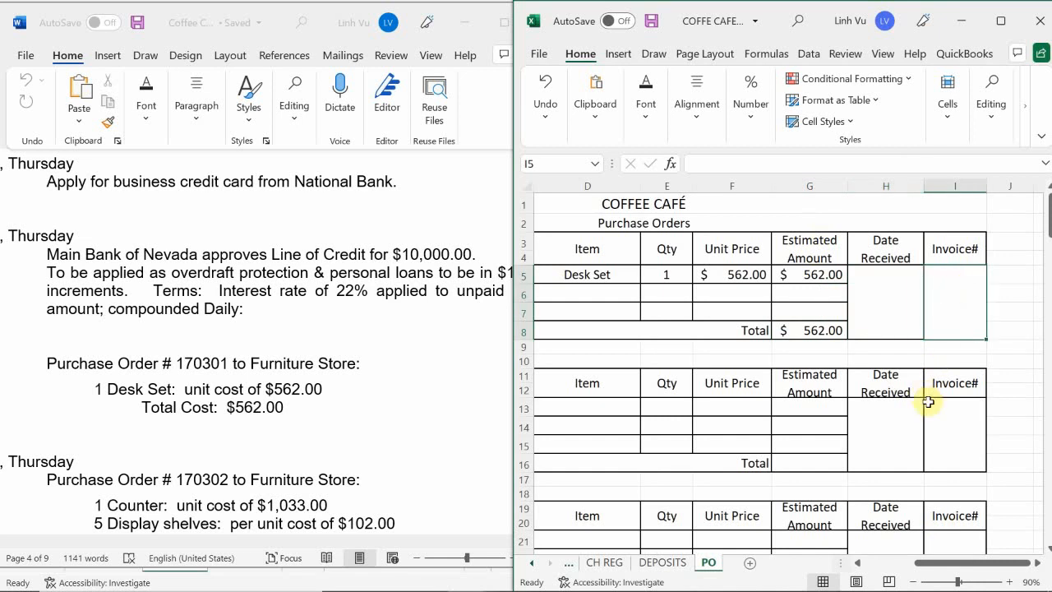
pyautogui.press('Left')
pyautogui.press('Left')
pyautogui.press('Left')
pyautogui.press('Left')
pyautogui.press('Left')
pyautogui.press('Left')
pyautogui.press('Left')
pyautogui.press('Left')
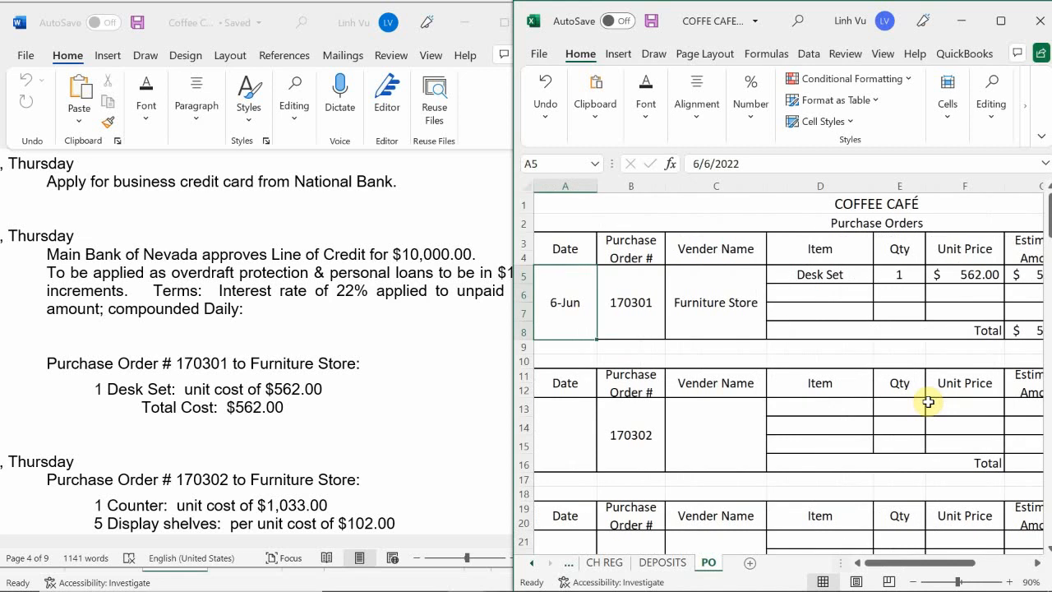
pyautogui.press('Right')
pyautogui.press('Right')
pyautogui.press('Right')
pyautogui.press('Right')
pyautogui.press('Right')
pyautogui.press('Right')
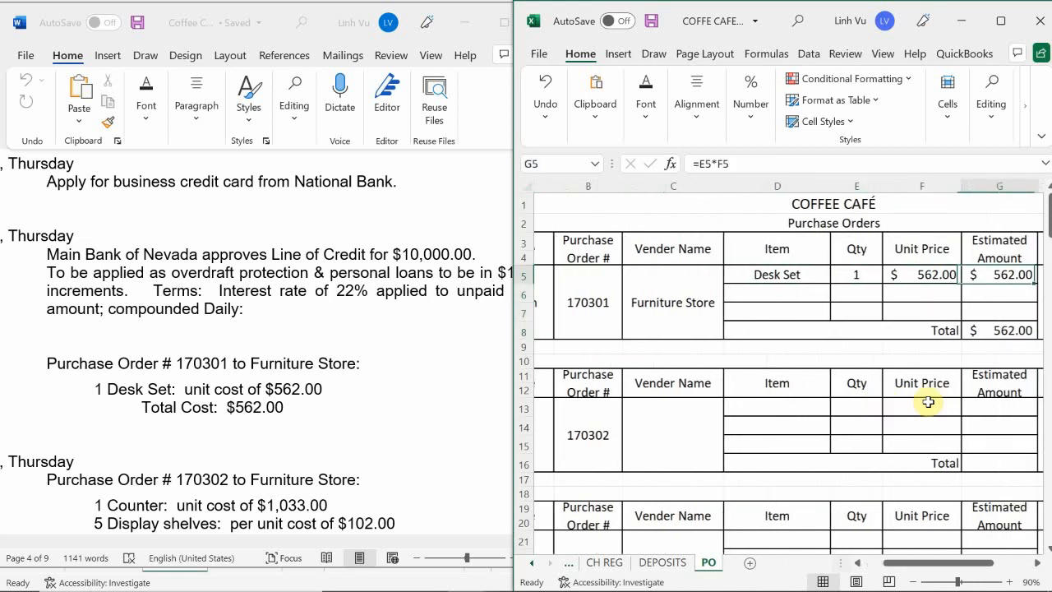
pyautogui.press('Right')
pyautogui.press('Right')
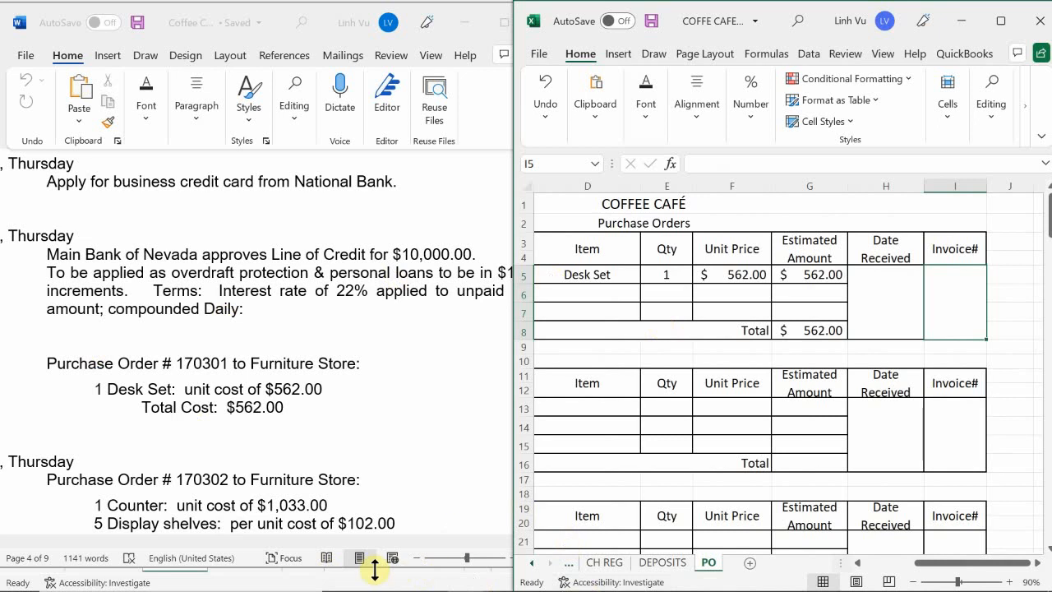
pyautogui.moveTo(933, 564); pyautogui.dragTo(885, 575)
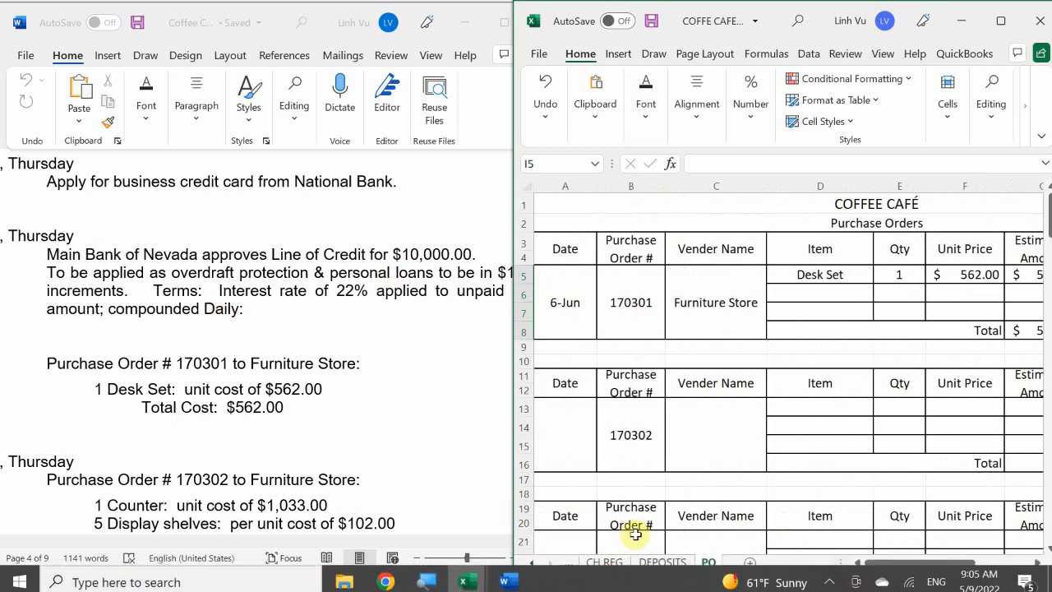
# Look at the check register sheet and the general journal sheet to see their existing entries
pyautogui.click(604, 564)
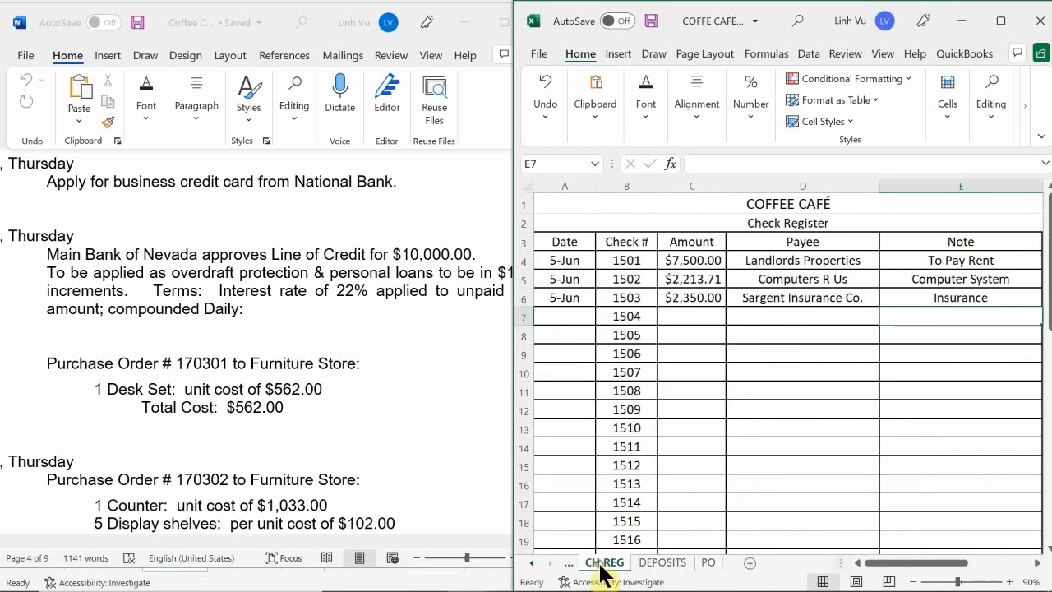
pyautogui.click(530, 564)
pyautogui.click(530, 563)
pyautogui.click(530, 564)
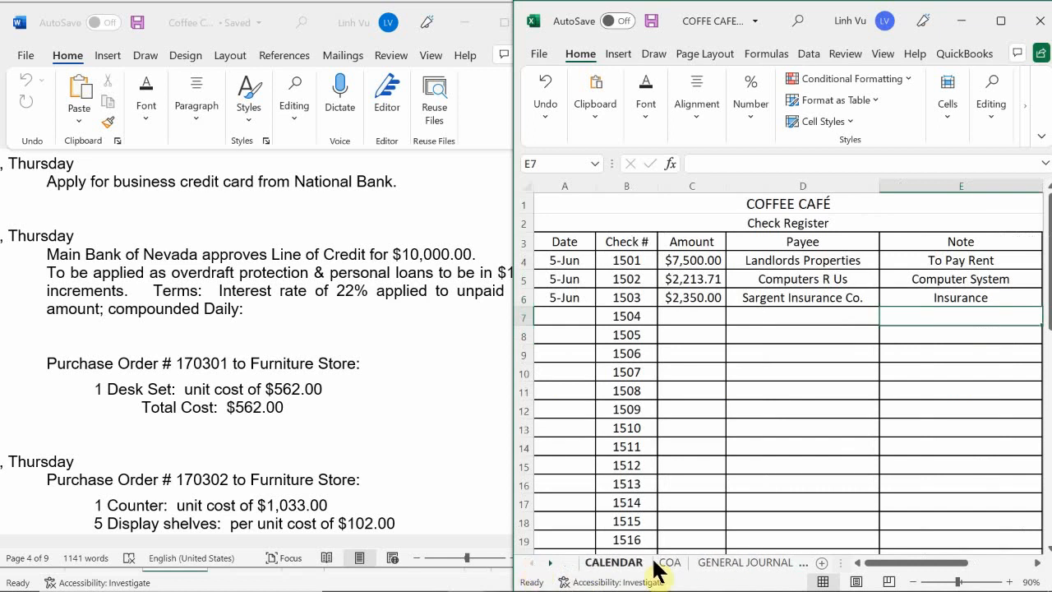
pyautogui.click(722, 566)
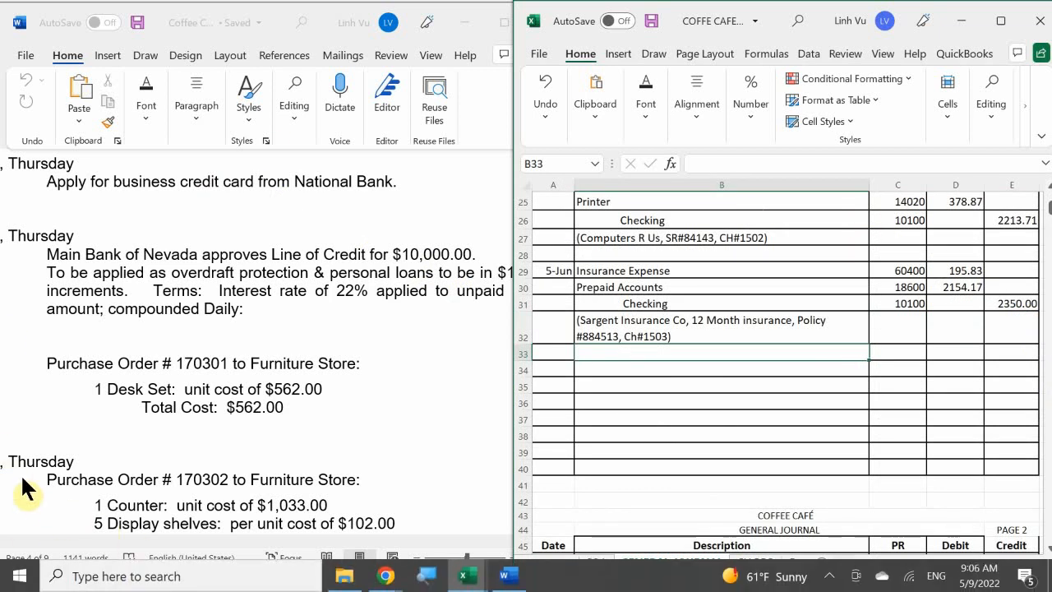
# Switch to the Word document and read the date and details of both Furniture Store purchase orders
pyautogui.click(166, 381)
pyautogui.scroll(-1, 167, 380)
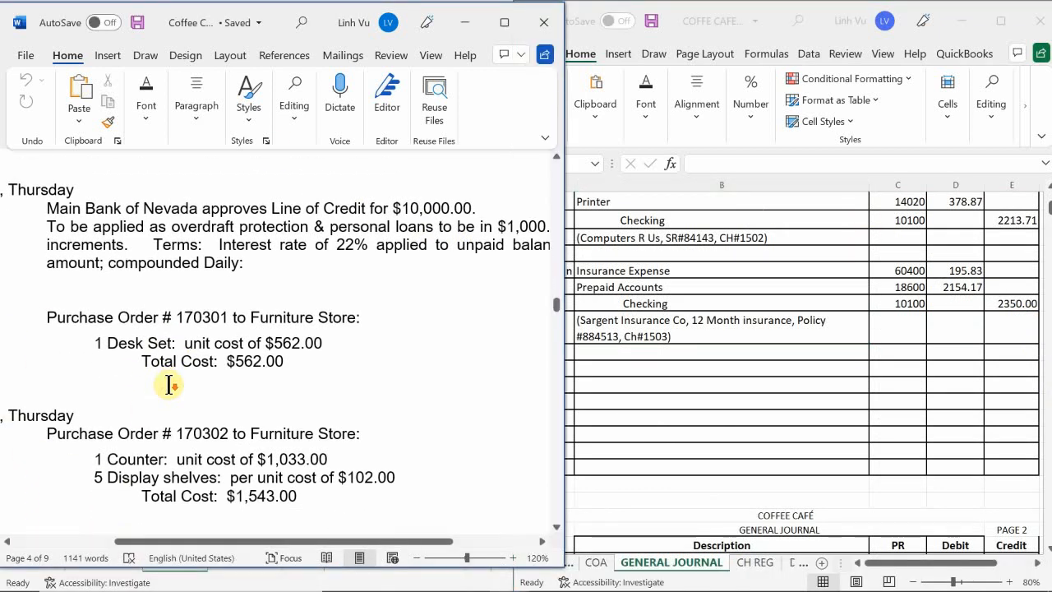
pyautogui.scroll(-1, 169, 384)
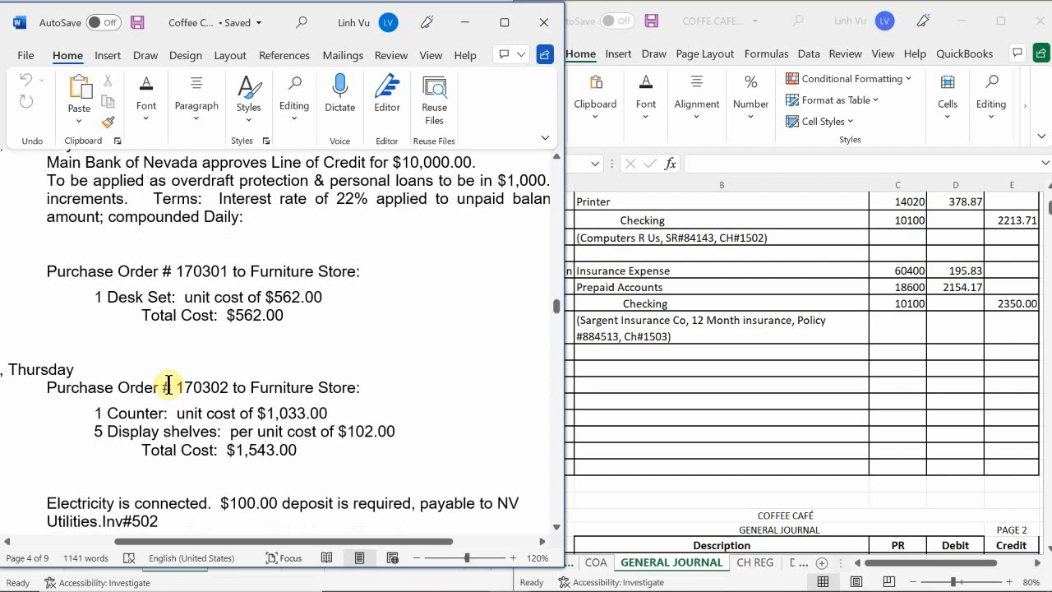
pyautogui.scroll(-1, 169, 385)
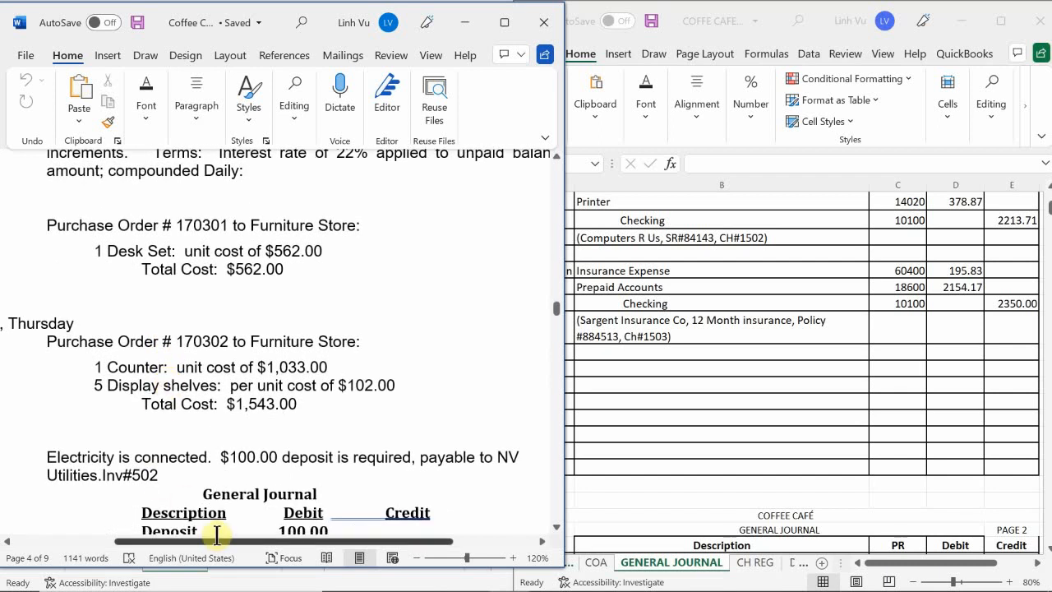
pyautogui.moveTo(235, 542); pyautogui.dragTo(173, 555)
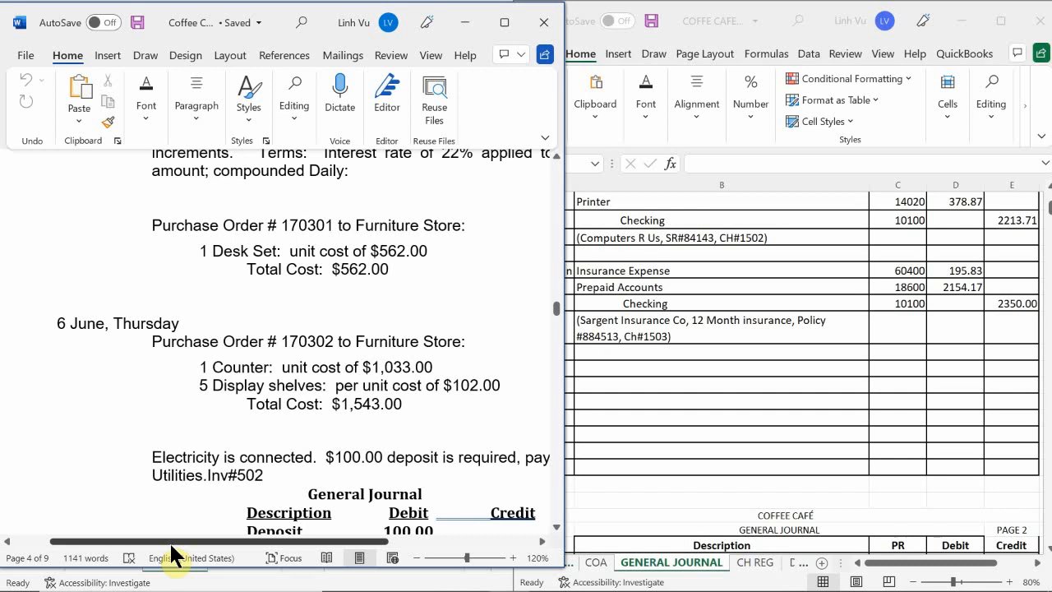
pyautogui.moveTo(172, 555); pyautogui.dragTo(223, 570)
pyautogui.scroll(1, 243, 419)
pyautogui.scroll(1, 243, 419)
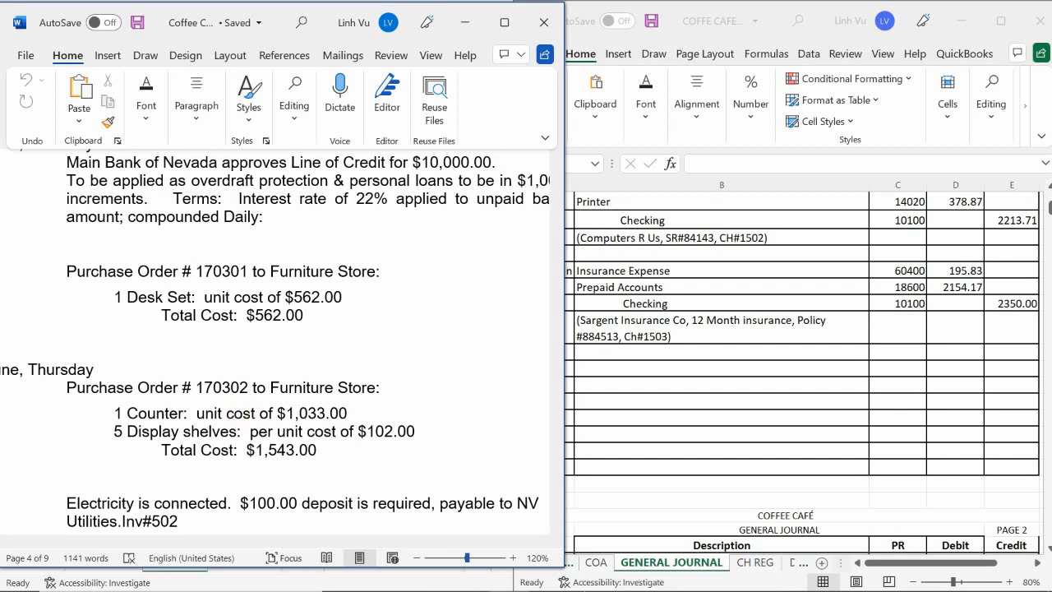
# Return to the PO sheet in Excel and enter the date 6/6 for the second purchase order
pyautogui.click(798, 563)
pyautogui.click(792, 563)
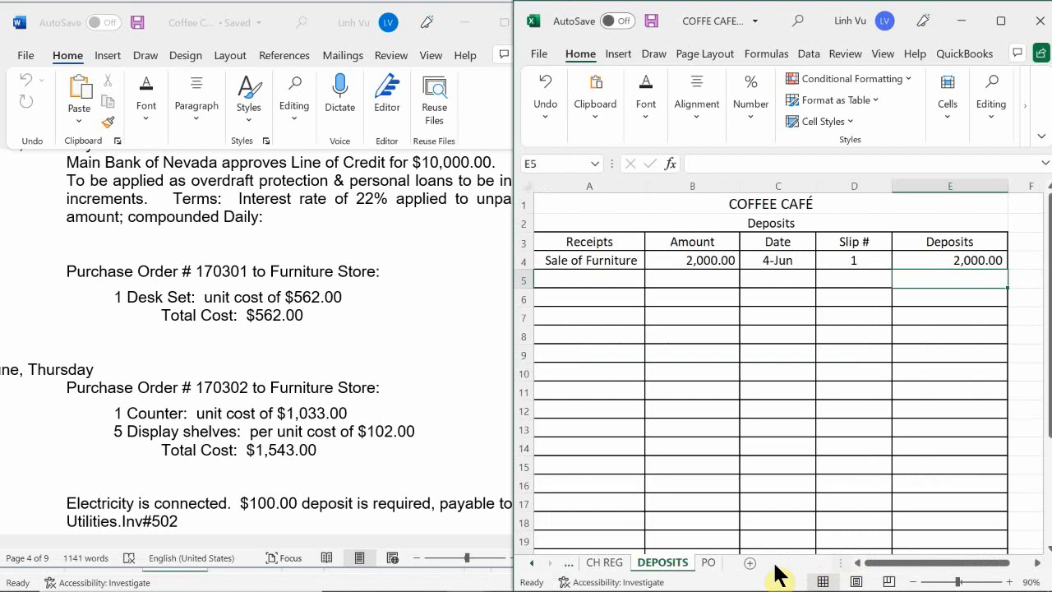
pyautogui.click(708, 563)
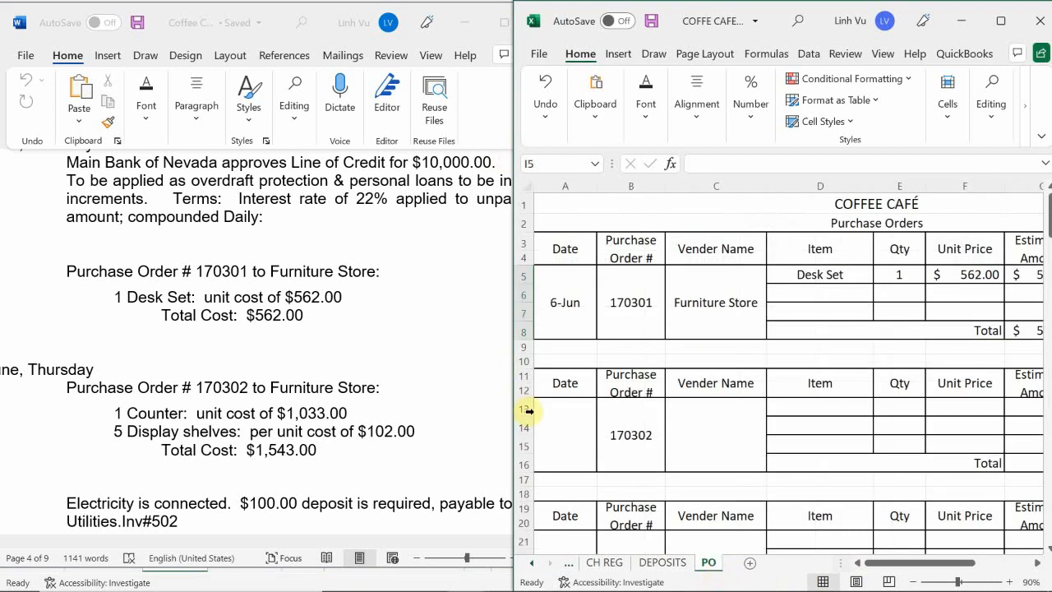
pyautogui.click(559, 434)
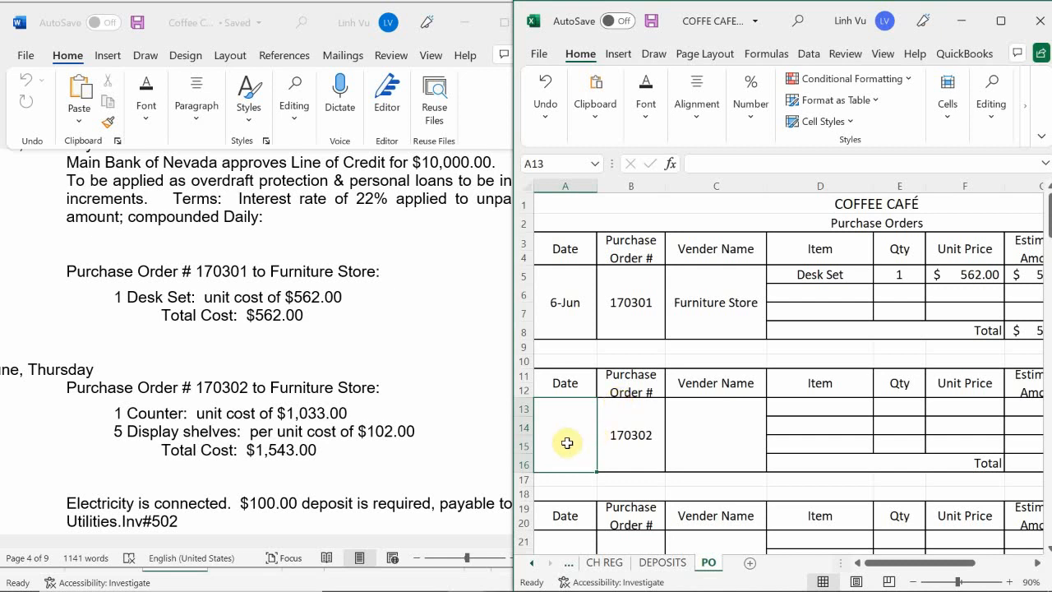
pyautogui.write('6/6')
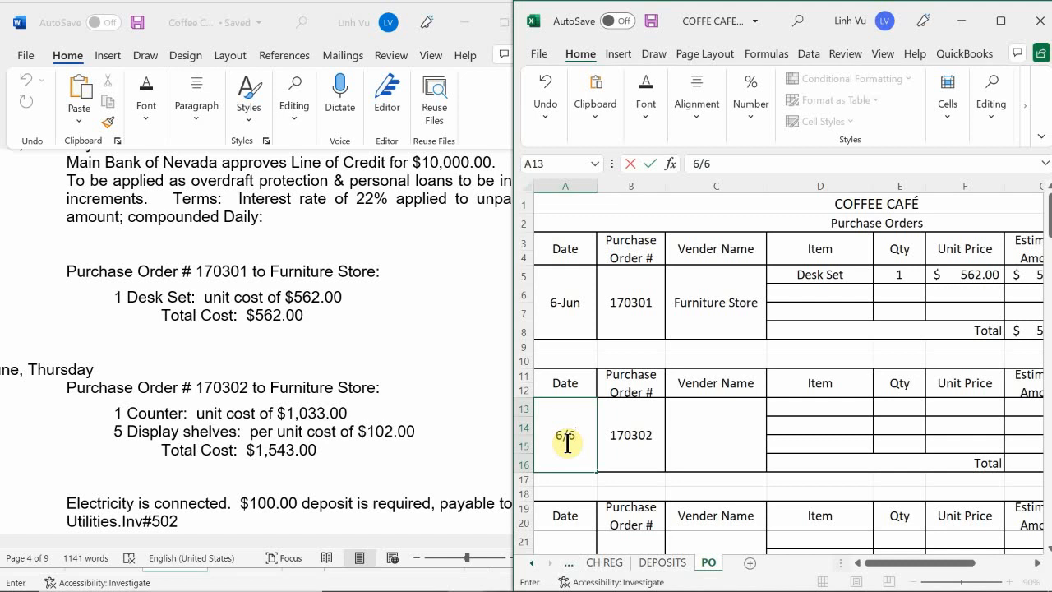
pyautogui.press('Return')
# Fill the second purchase order's vendor name with a formula referencing the first order's vendor, Furniture Store
pyautogui.press('Right')
pyautogui.press('Up')
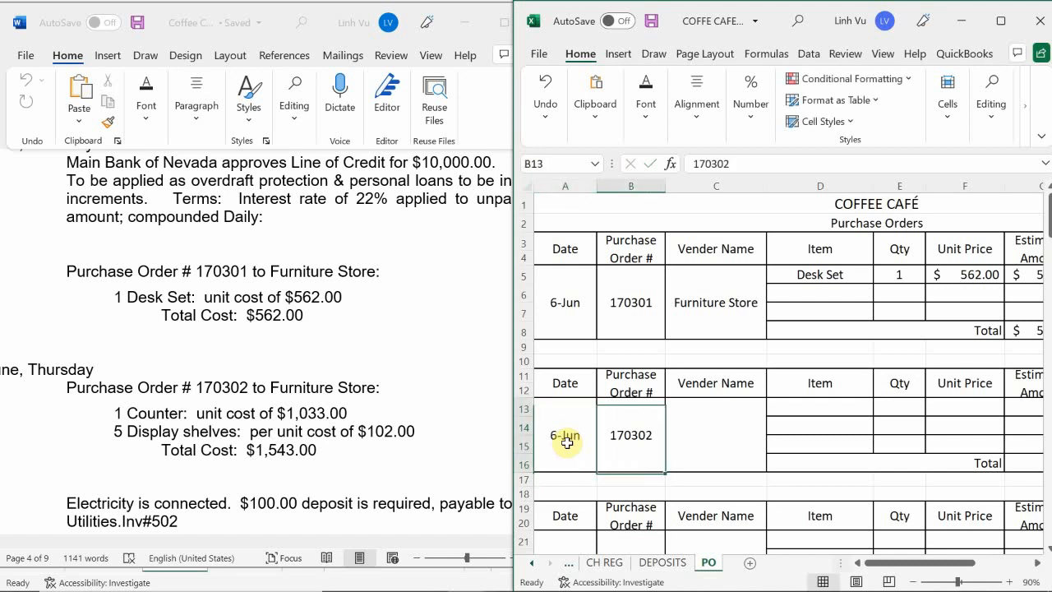
pyautogui.press('Right')
pyautogui.write('=')
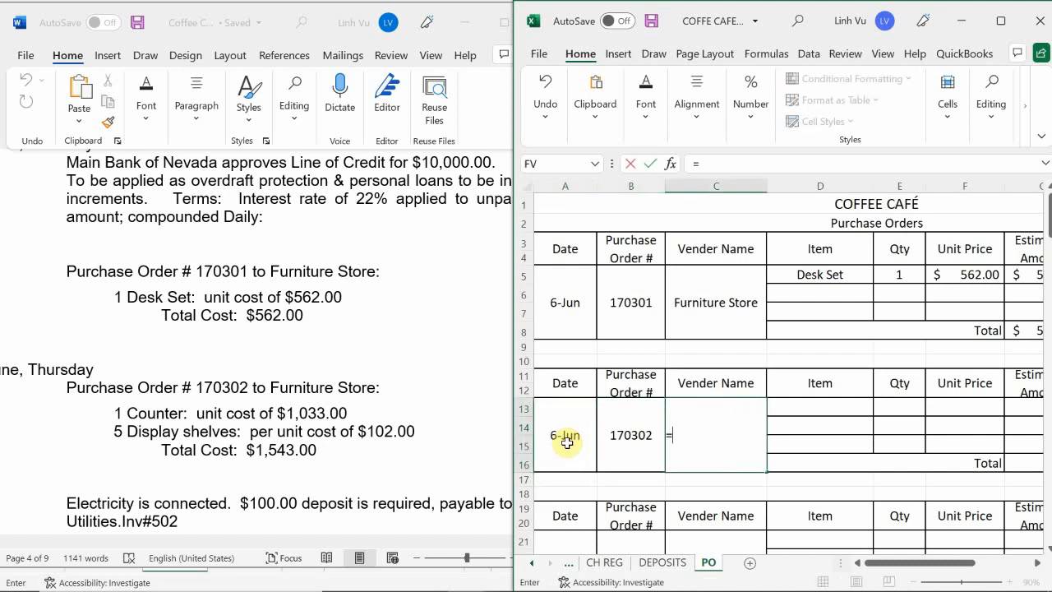
pyautogui.press('Up')
pyautogui.press('Up')
pyautogui.press('Up')
pyautogui.press('Up')
pyautogui.press('Return')
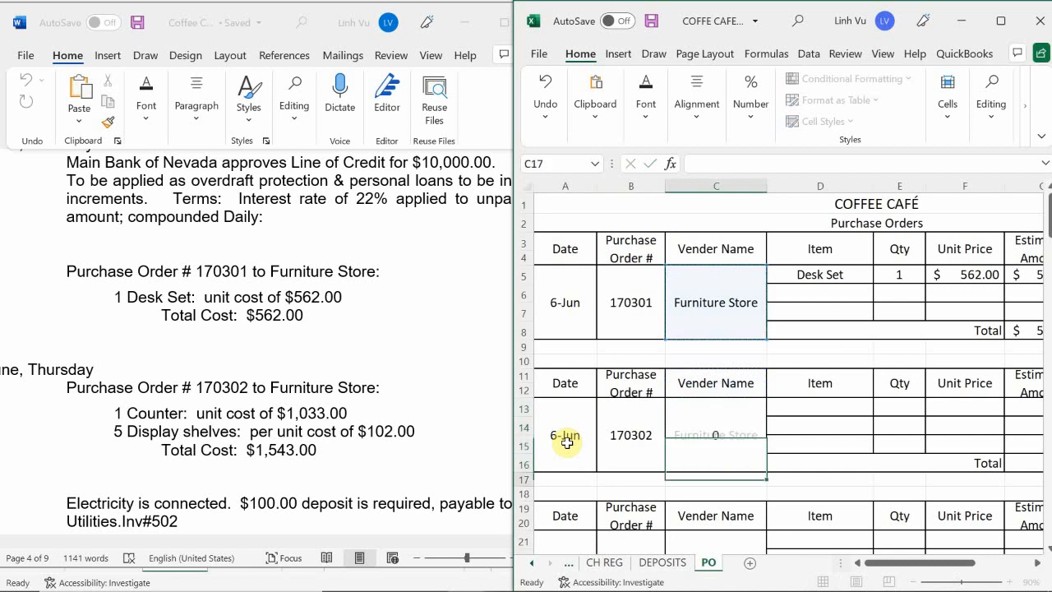
# Enter Counter and Display Shelves as the two items of the second purchase order
pyautogui.press('Right')
pyautogui.press('Up')
pyautogui.press('Up')
pyautogui.press('Up')
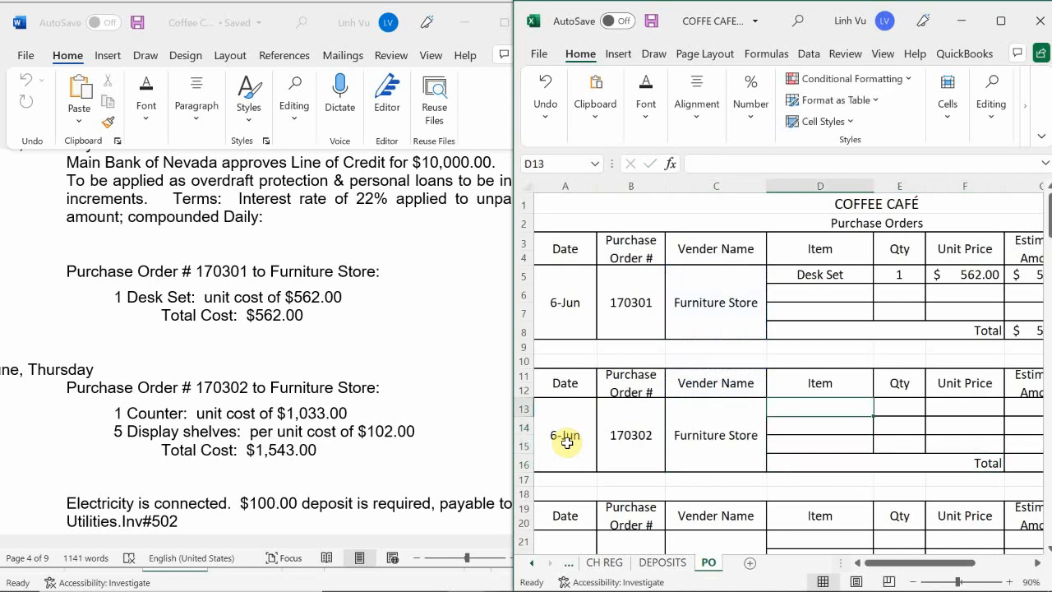
pyautogui.write('Counter')
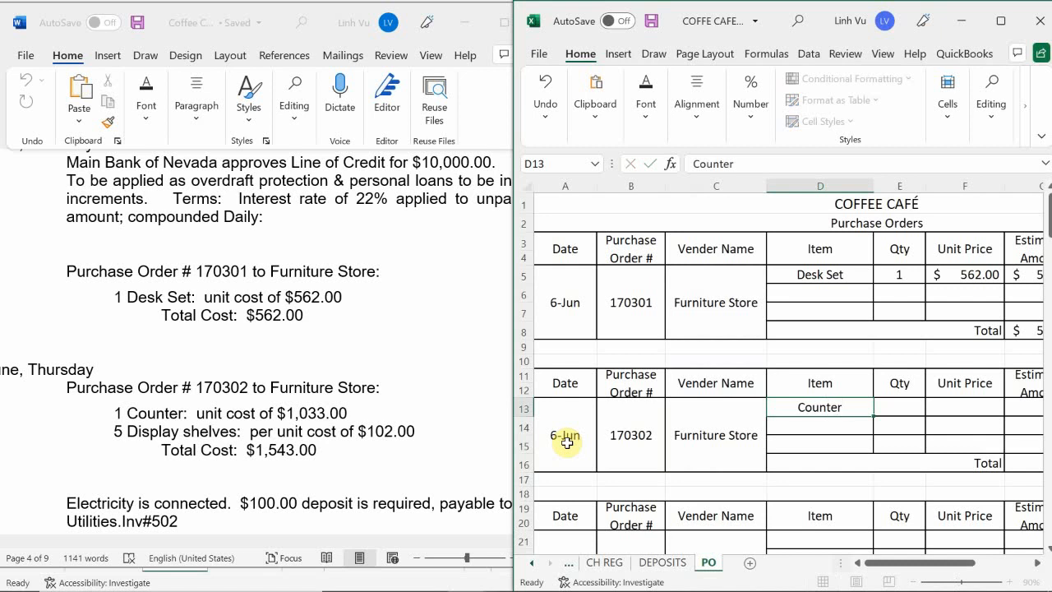
pyautogui.press('Return')
pyautogui.write('Di')
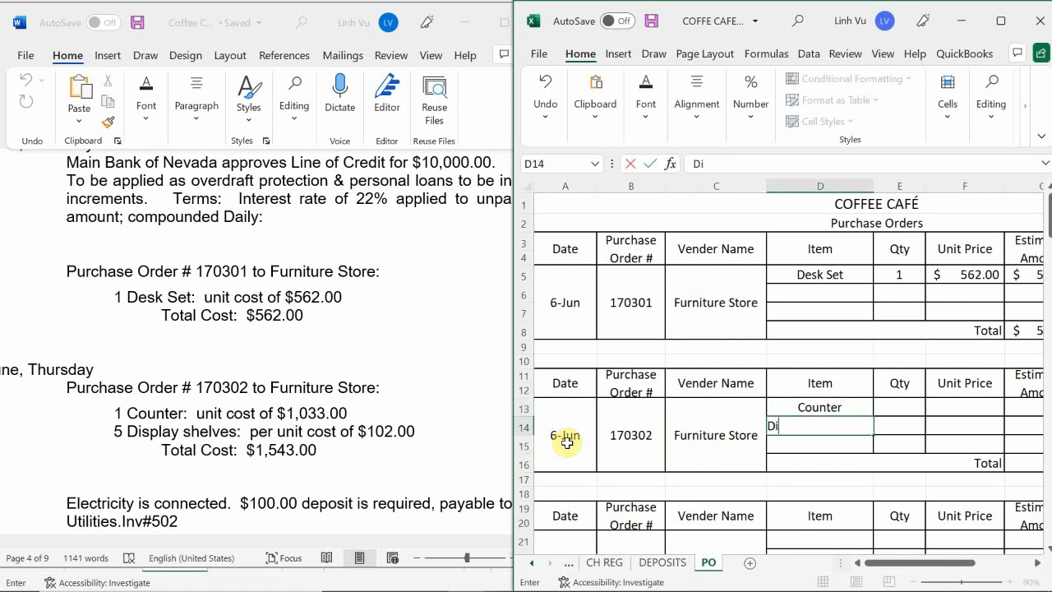
pyautogui.write('splay Shelves')
pyautogui.hotkey('ctrl', 'Return')
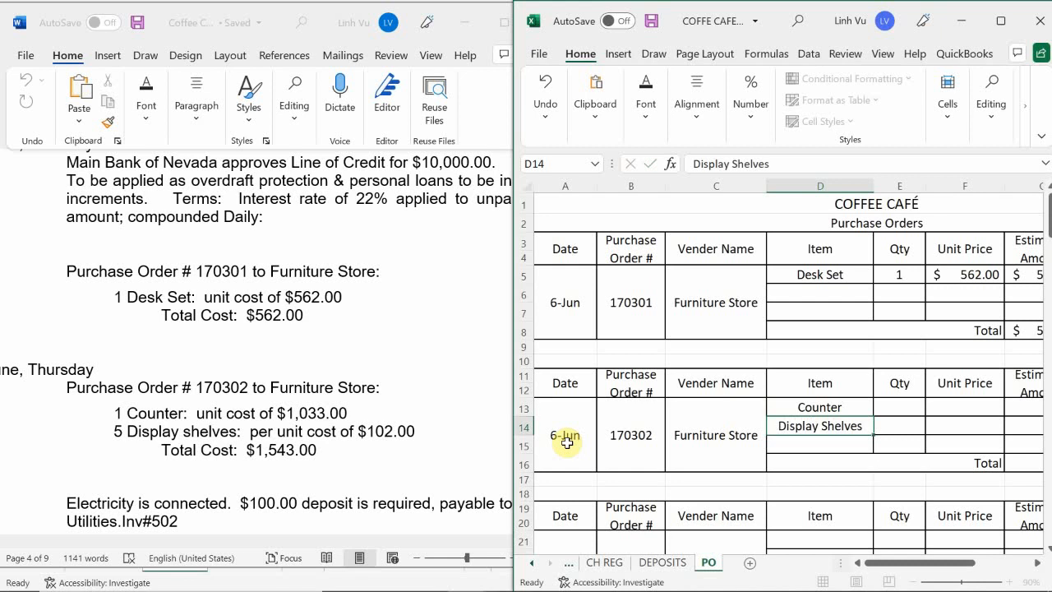
# Enter quantities of 1 for the Counter and 5 for the Display Shelves
pyautogui.press('Down')
pyautogui.press('Right')
pyautogui.press('Up')
pyautogui.press('Up')
pyautogui.write('1')
pyautogui.press('Return')
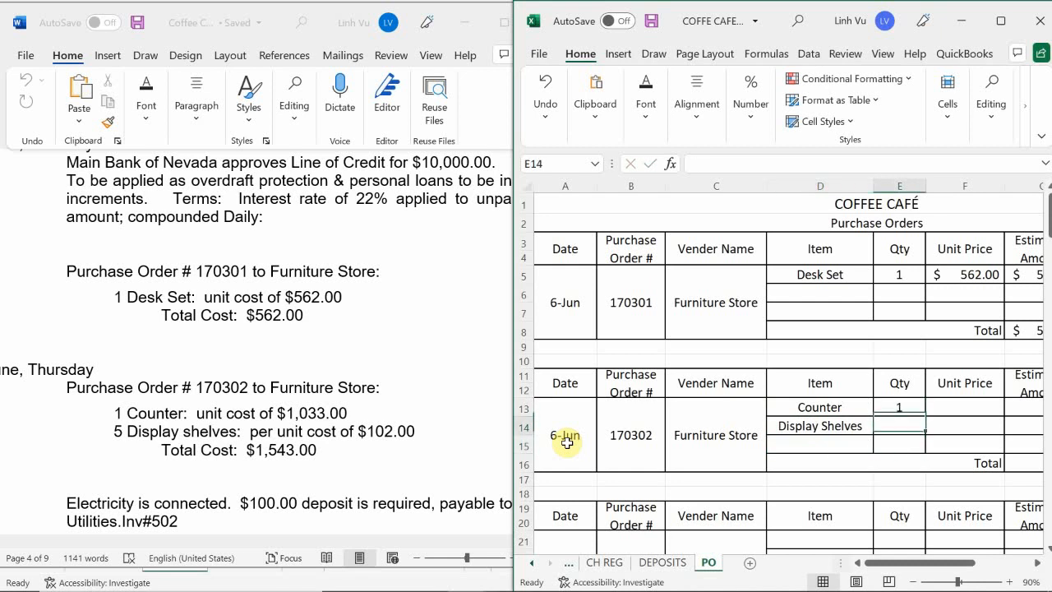
pyautogui.write('5')
pyautogui.press('Return')
# Enter unit prices of 1033 for the Counter and 102 for the Display Shelves
pyautogui.press('Right')
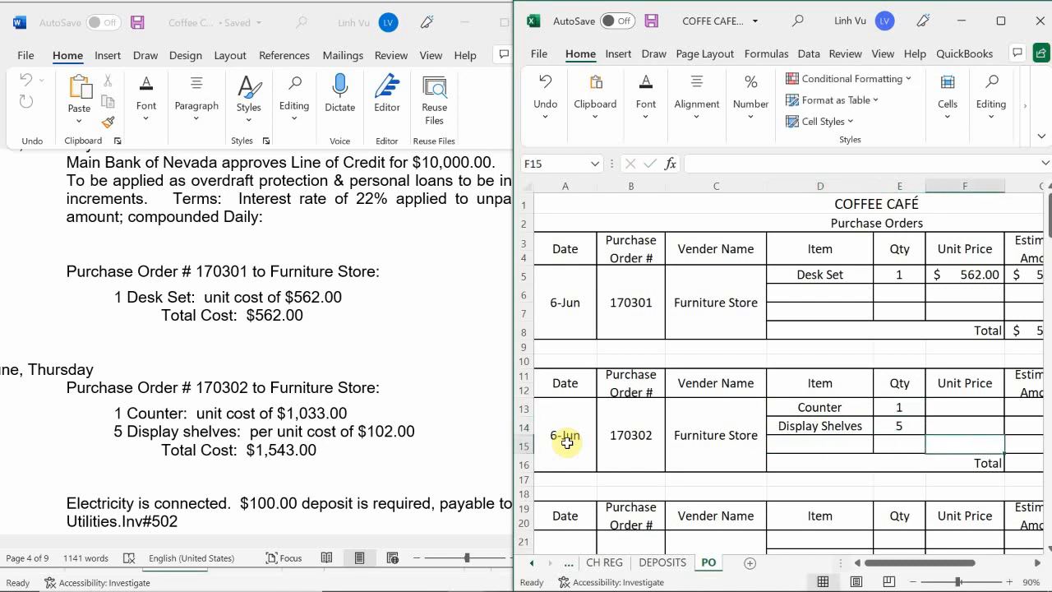
pyautogui.press('Up')
pyautogui.press('Up')
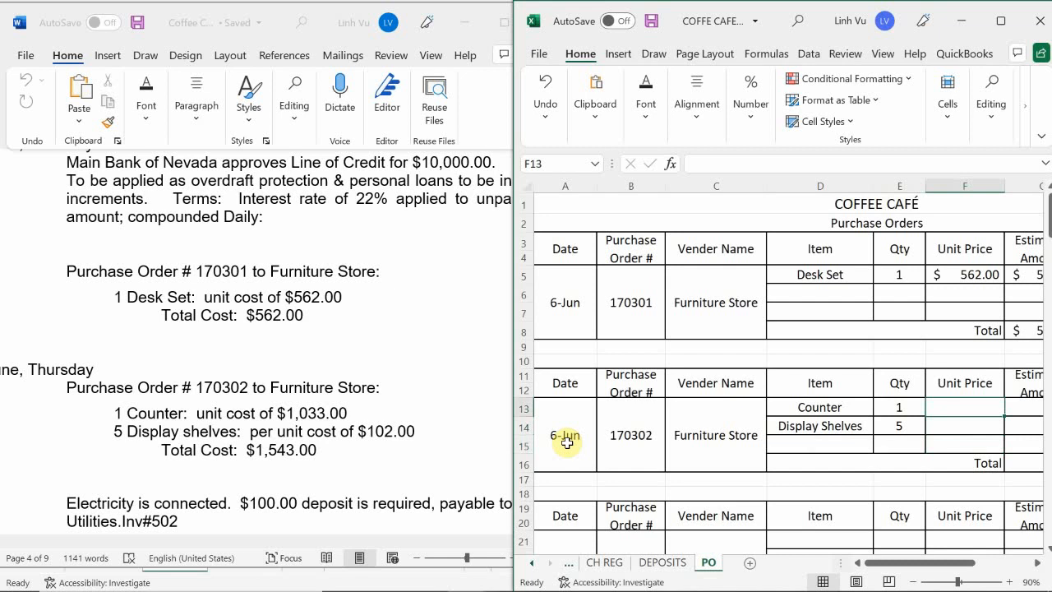
pyautogui.hscroll(1, 567, 442)
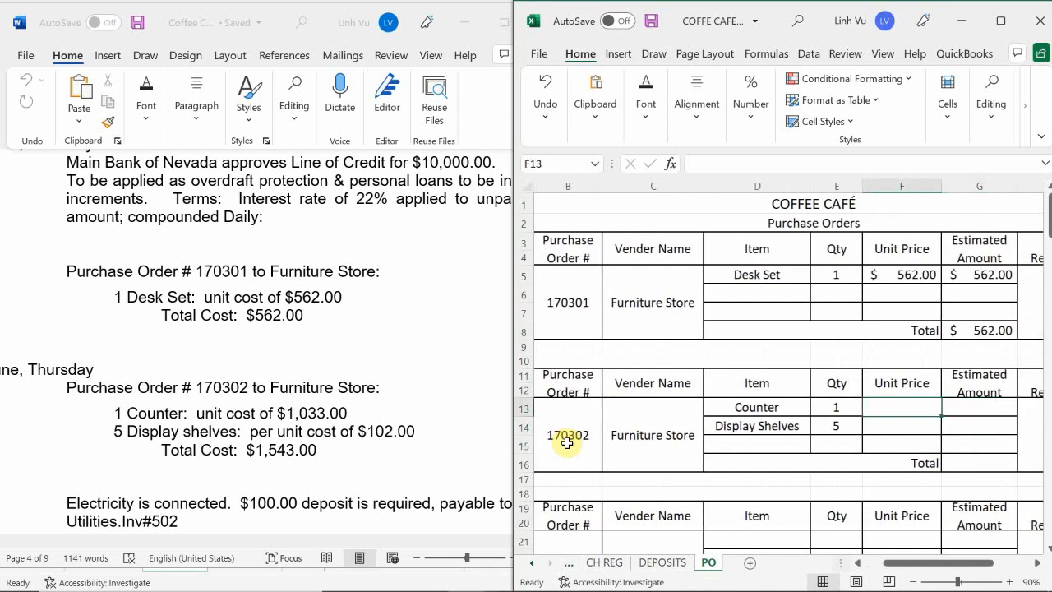
pyautogui.write('1')
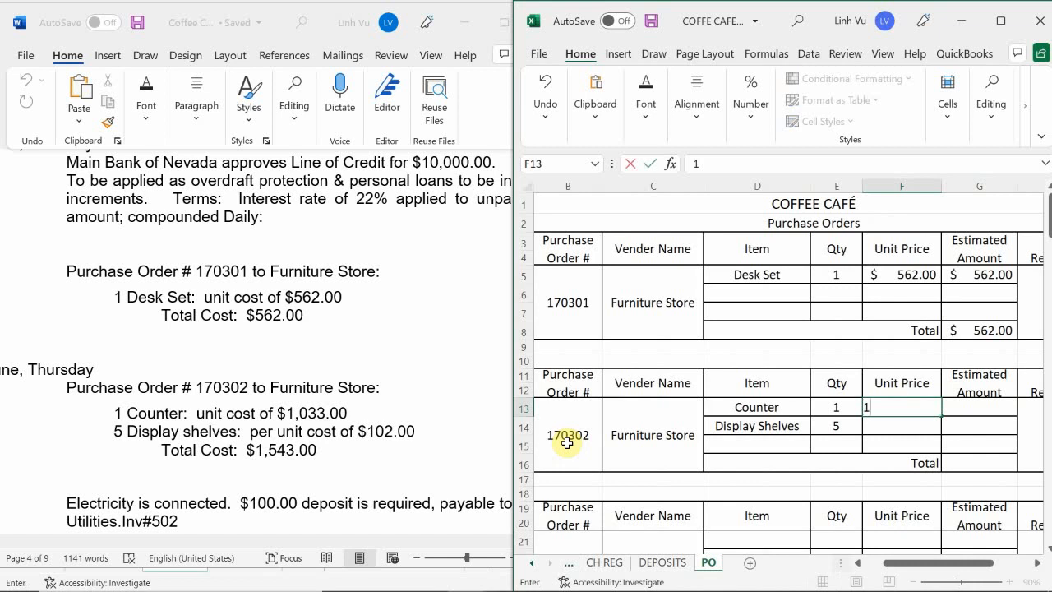
pyautogui.write('033')
pyautogui.press('Return')
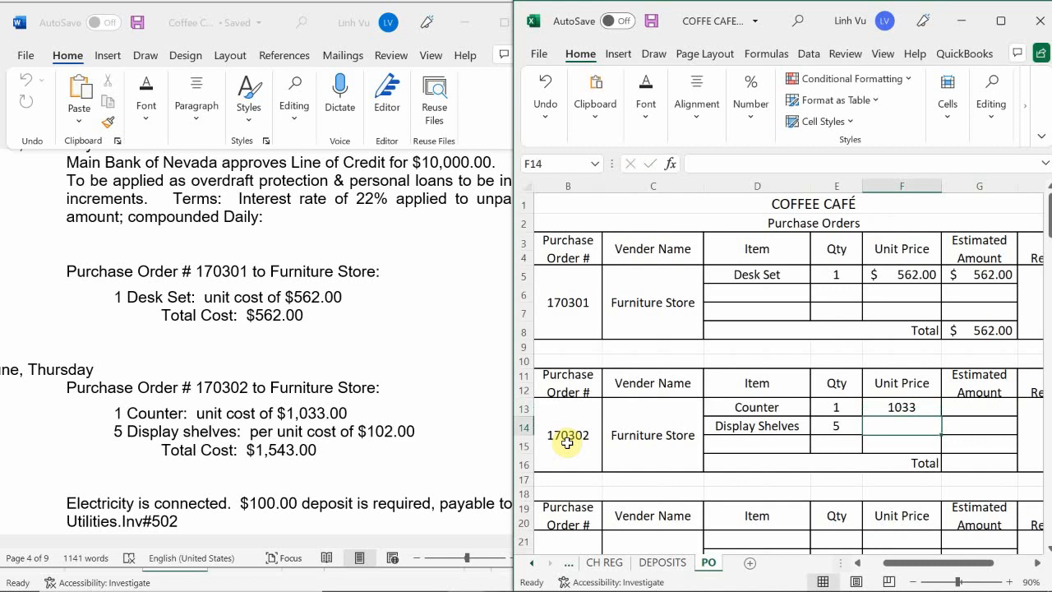
pyautogui.write('102')
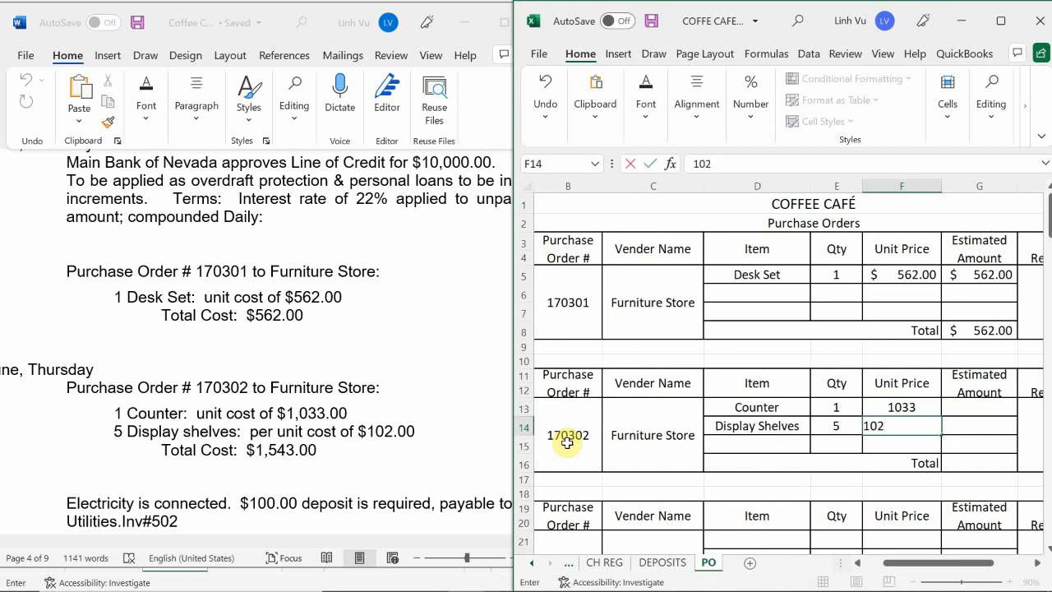
pyautogui.press('Return')
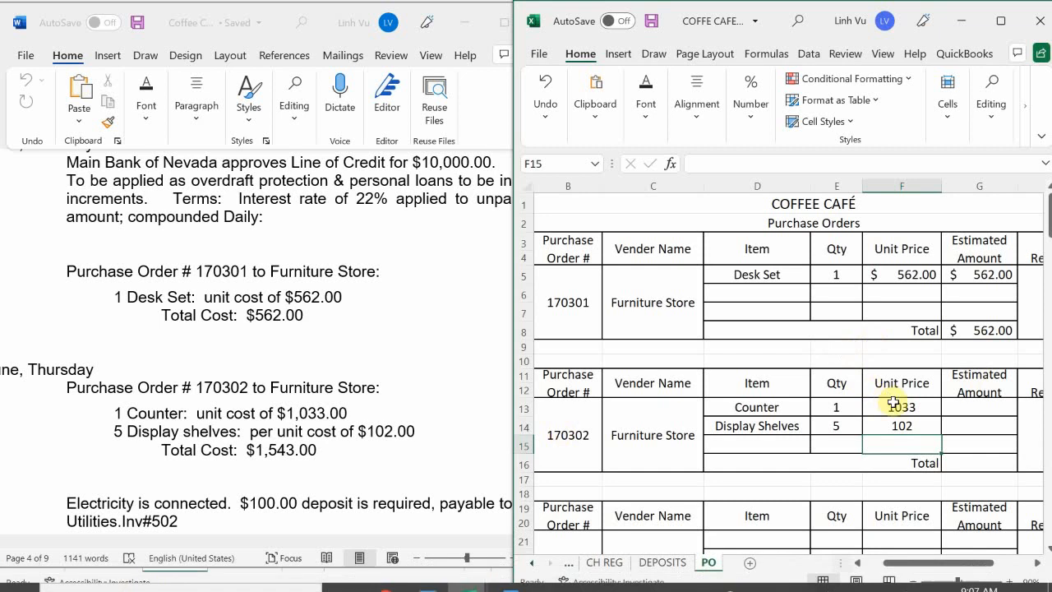
# Apply the Accounting number format with dollar signs to the unit prices of purchase order 170302
pyautogui.moveTo(892, 402); pyautogui.dragTo(907, 445)
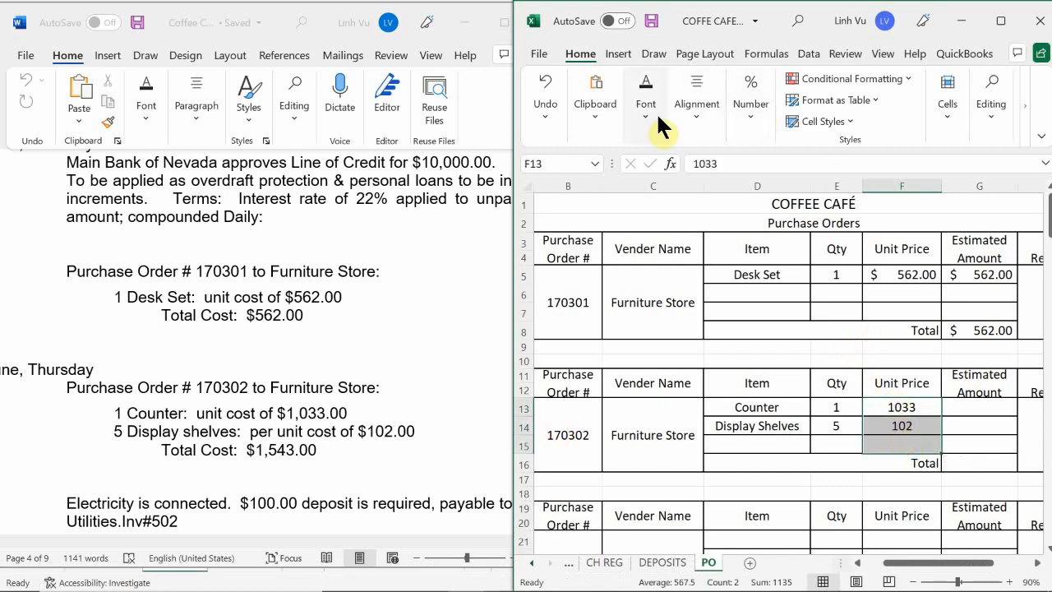
pyautogui.click(748, 105)
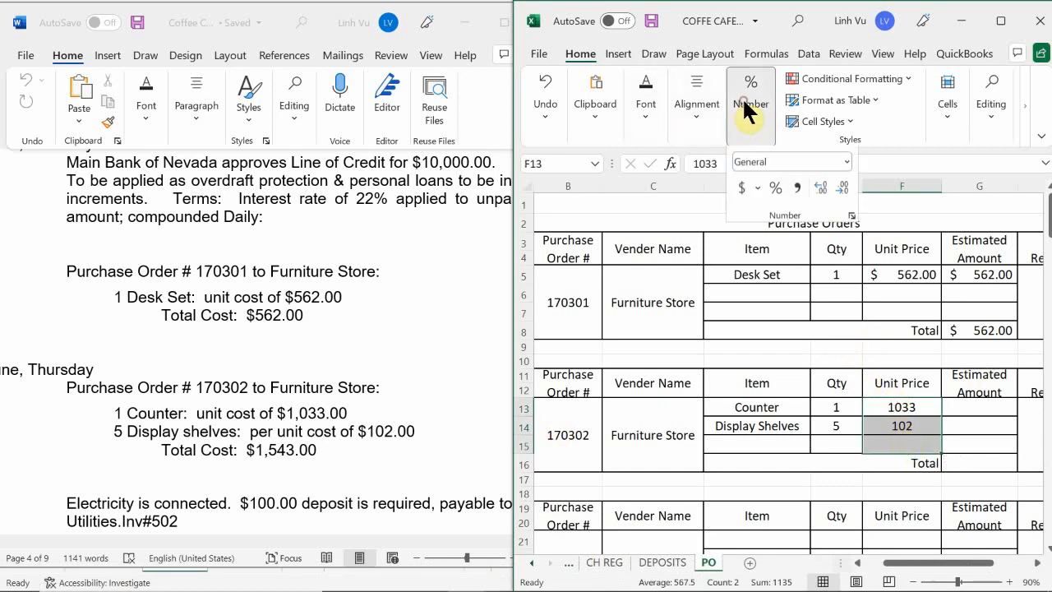
pyautogui.click(738, 189)
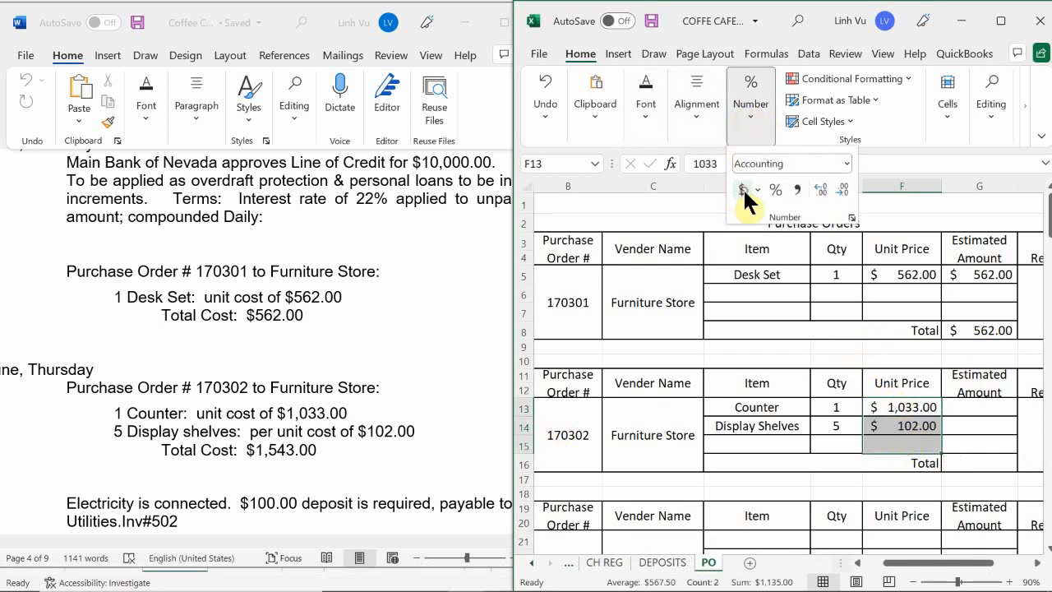
# Calculate the Counter's estimated amount in G13 with the formula =E13*F13
pyautogui.click(968, 408)
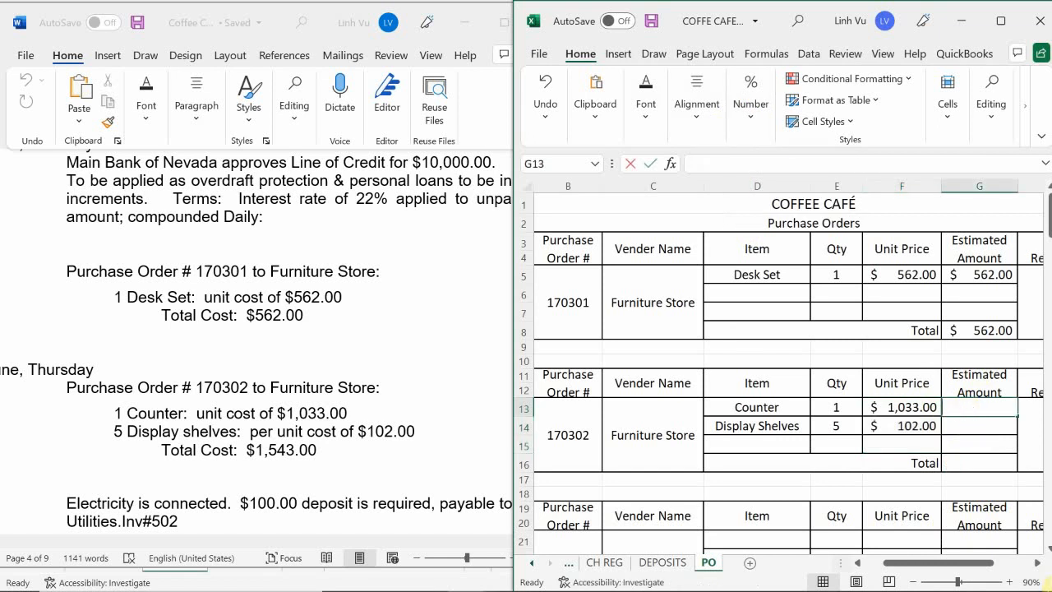
pyautogui.write('=')
pyautogui.click(836, 406)
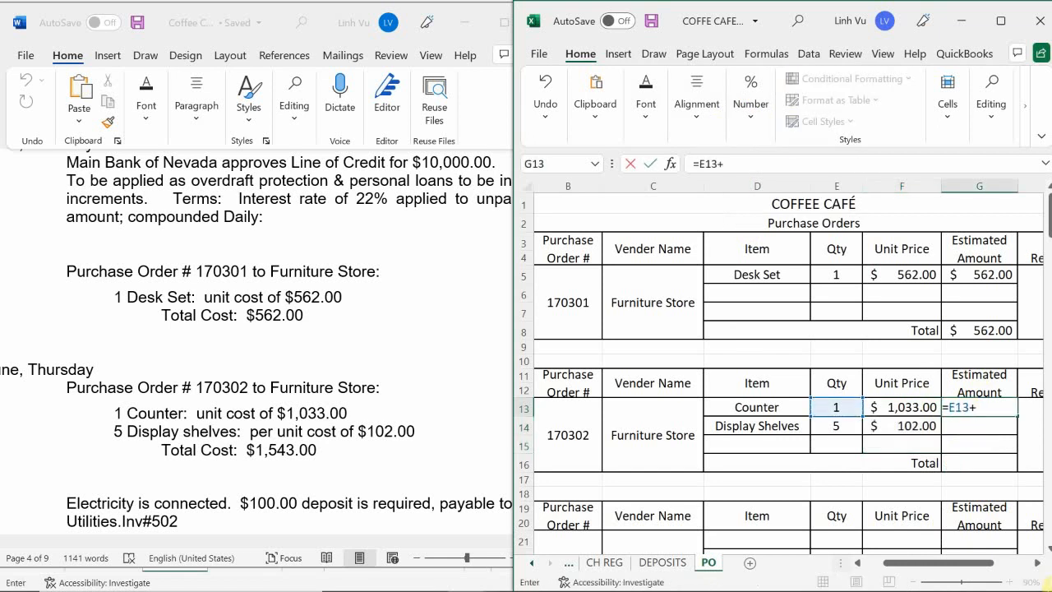
pyautogui.press('BackSpace')
pyautogui.write('*')
pyautogui.press('Left')
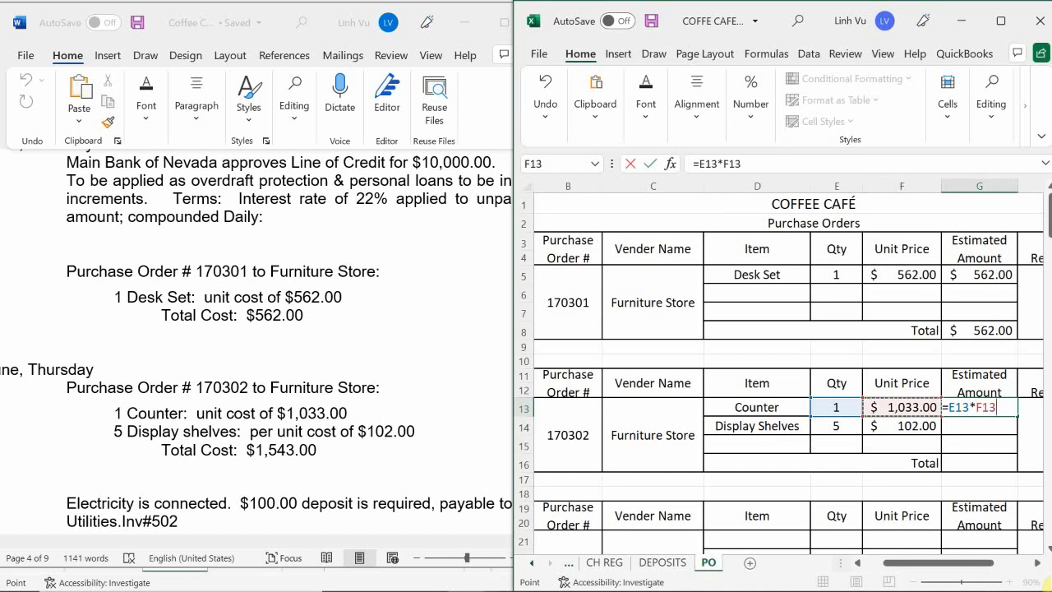
pyautogui.press('Return')
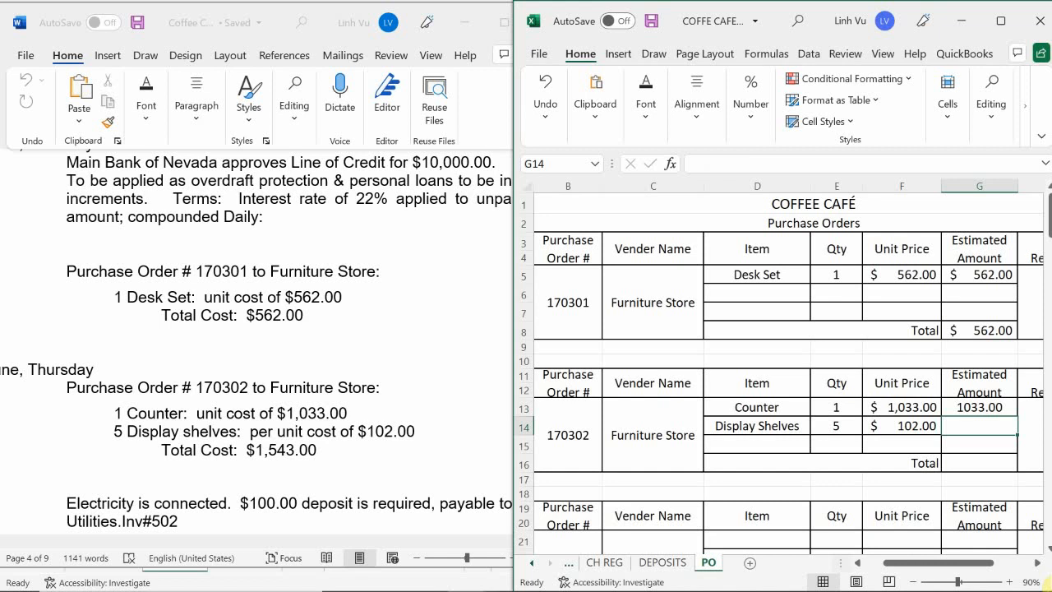
# Calculate the Display Shelves' estimated amount in G14 by multiplying quantity E14 by unit price F14
pyautogui.write('=')
pyautogui.press('Left')
pyautogui.press('Left')
pyautogui.write('*')
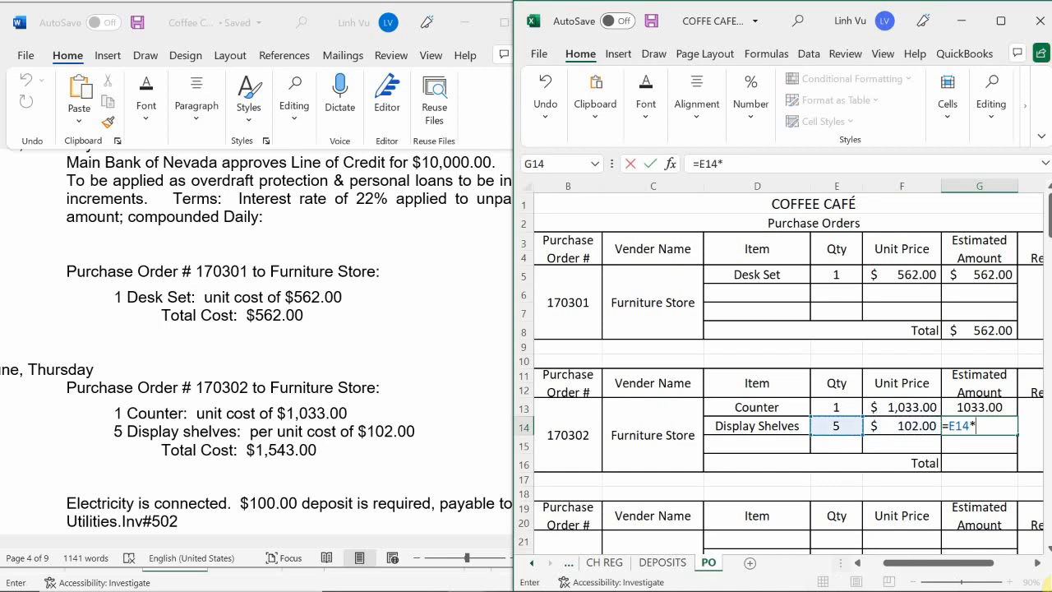
pyautogui.press('Left')
pyautogui.press('Return')
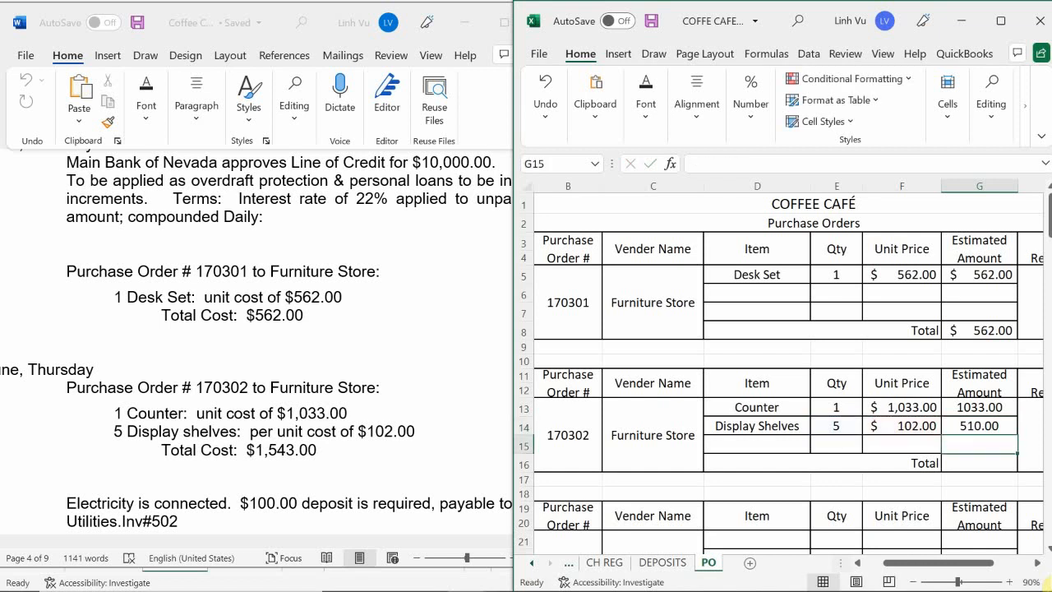
# Total the second purchase order in G16 with a SUM formula over estimated amounts G13 to G15
pyautogui.press('Down')
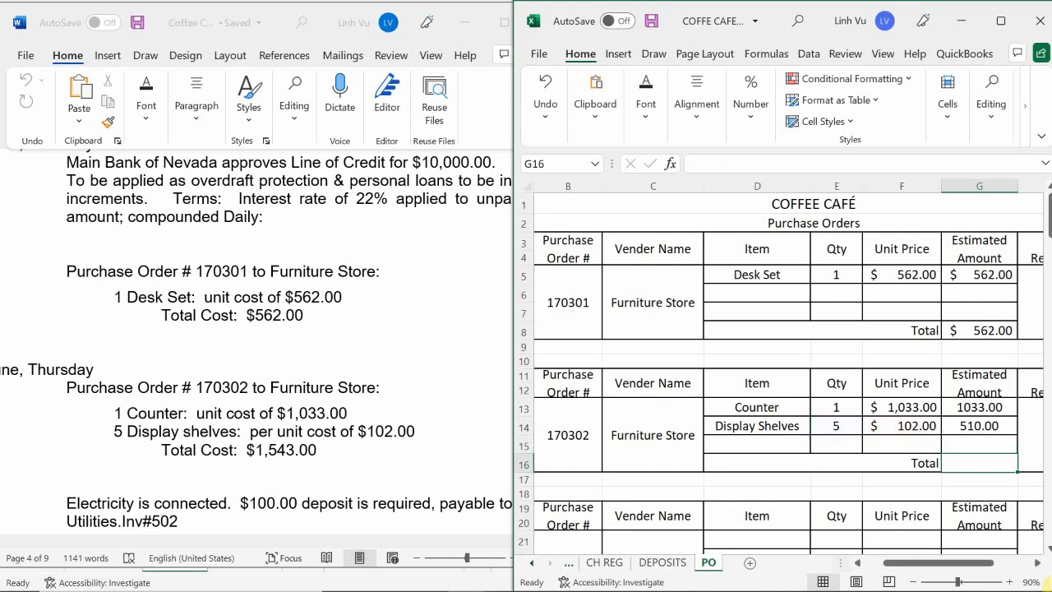
pyautogui.write('=sum')
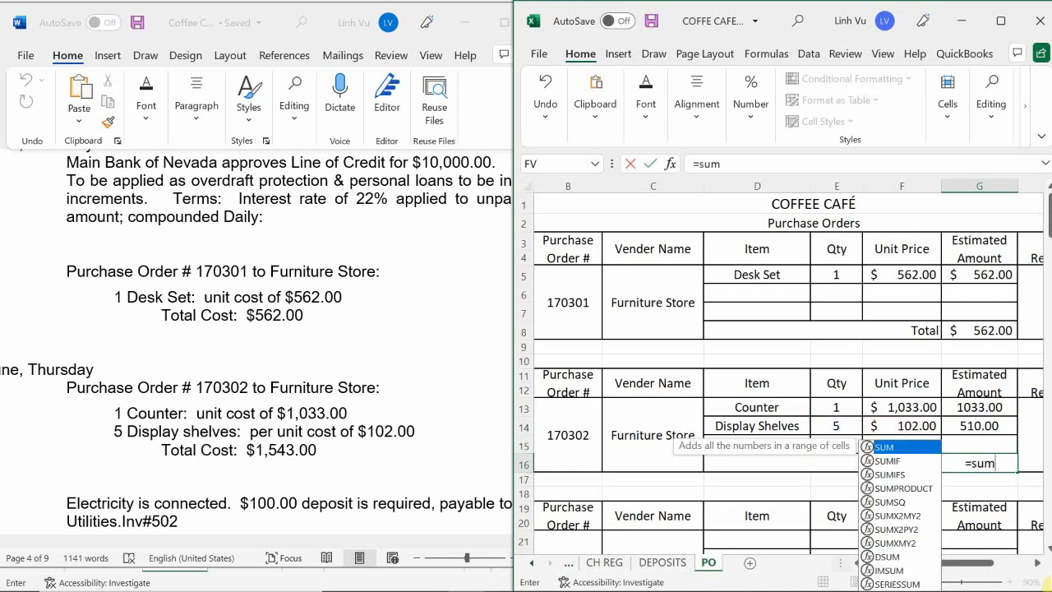
pyautogui.write('(')
pyautogui.press('Up')
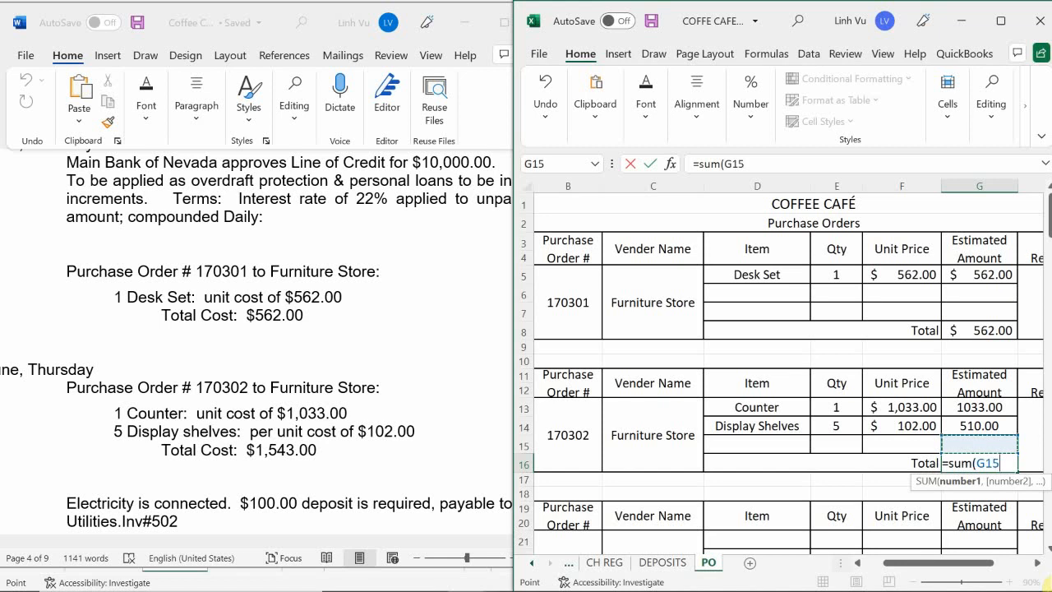
pyautogui.hotkey('shift', 'Up')
pyautogui.hotkey('shift', 'Up')
pyautogui.press('Return')
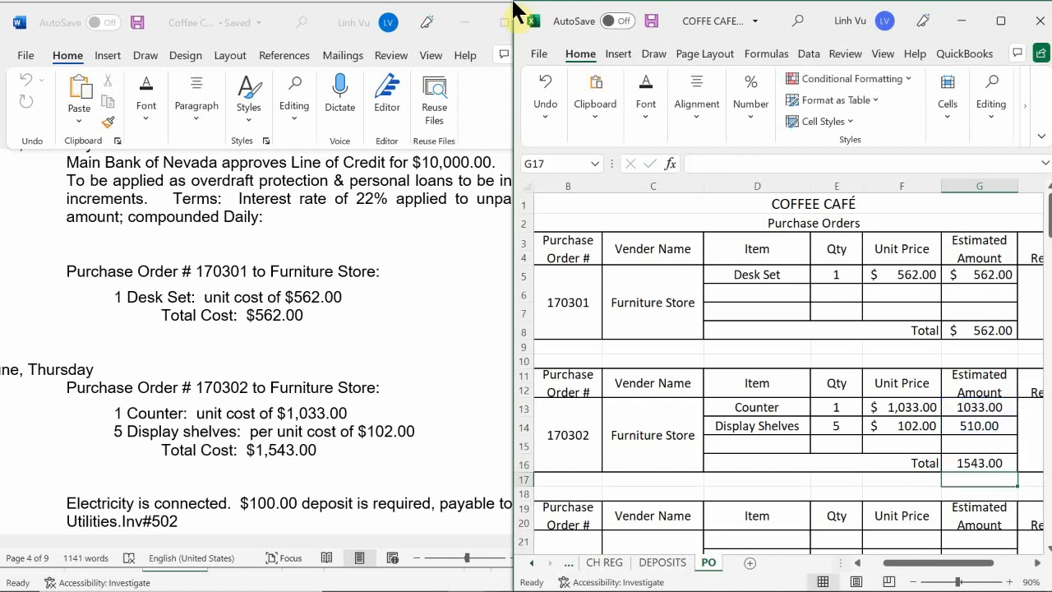
# Apply the Accounting number format to the second purchase order's estimated amounts and total, G13 to G16
pyautogui.moveTo(986, 406); pyautogui.dragTo(1002, 467)
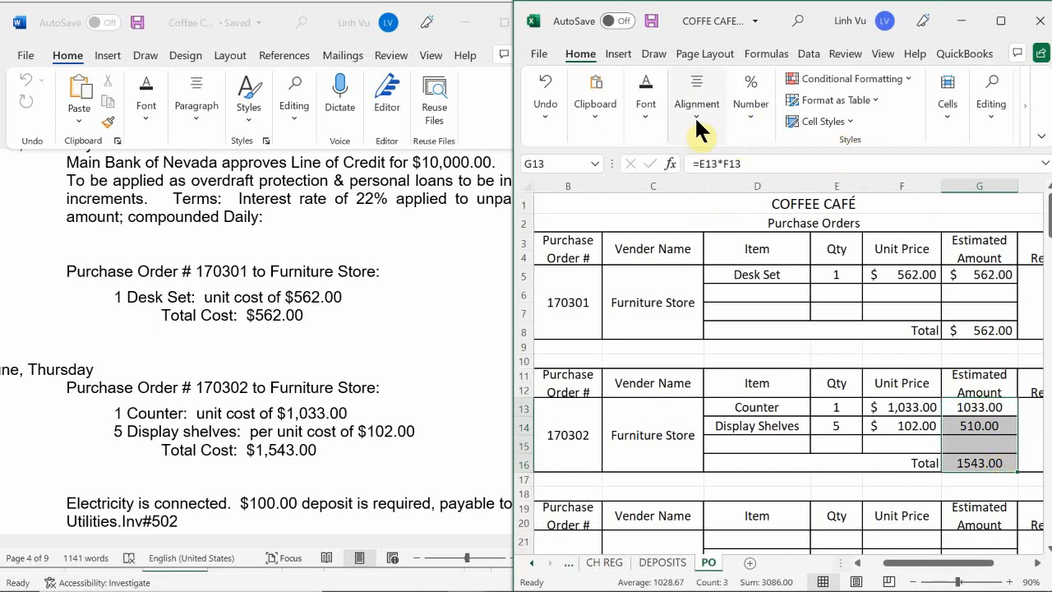
pyautogui.click(746, 119)
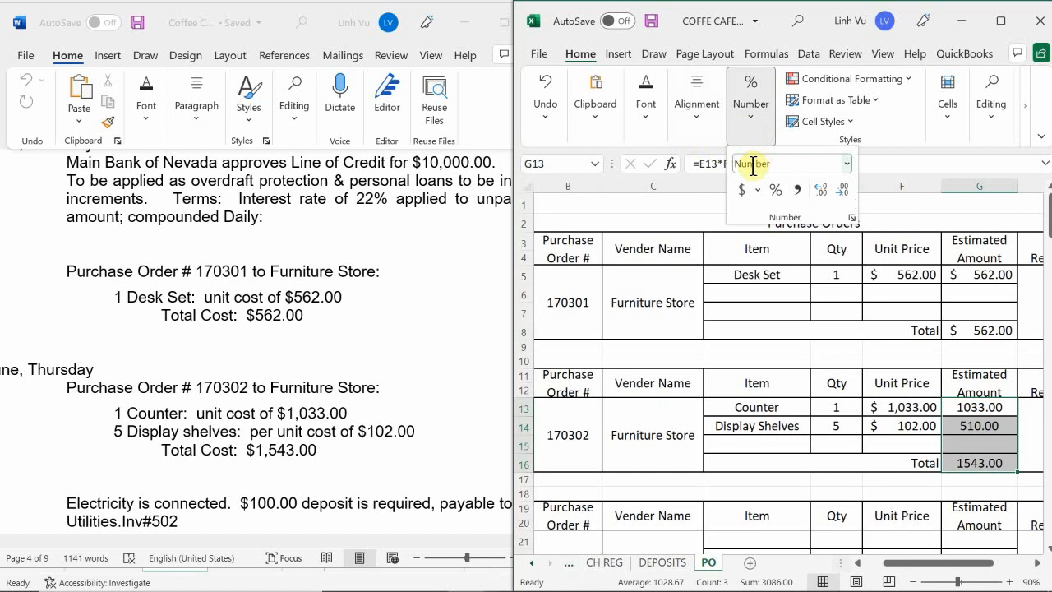
pyautogui.click(740, 192)
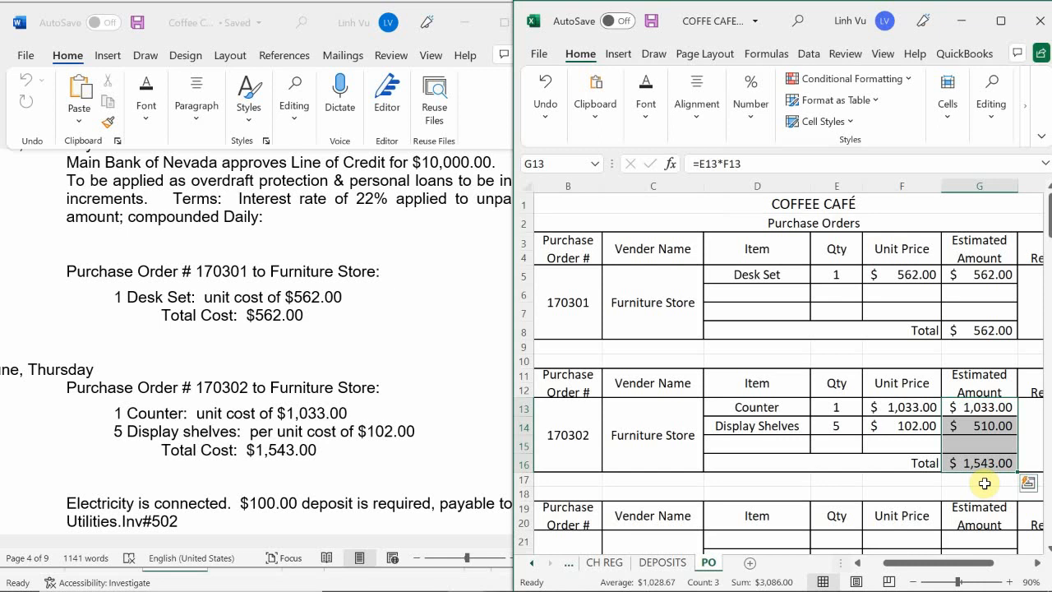
pyautogui.press('Right')
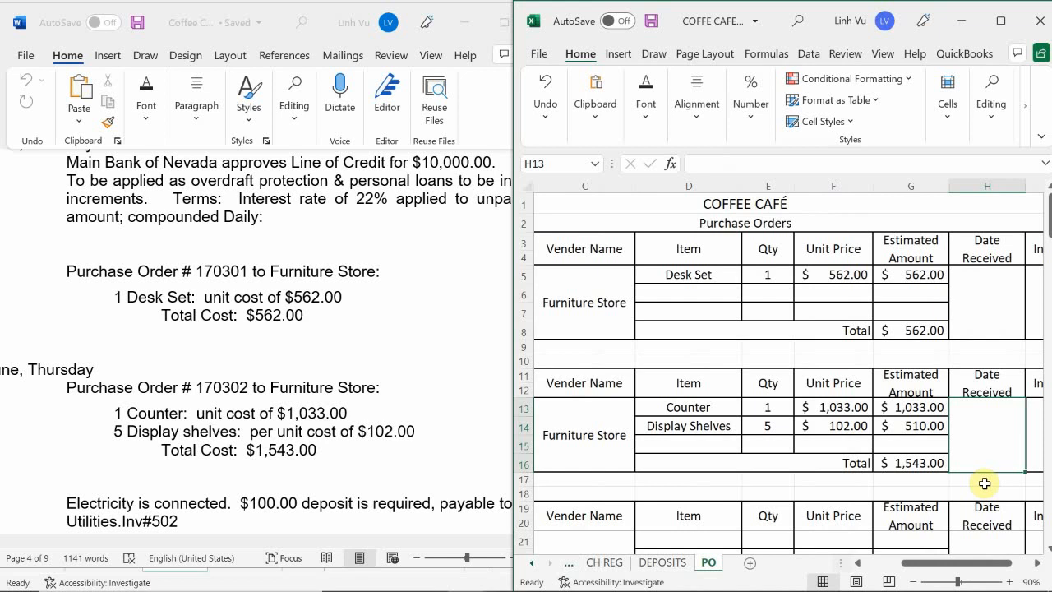
pyautogui.press('Left')
pyautogui.press('Home')
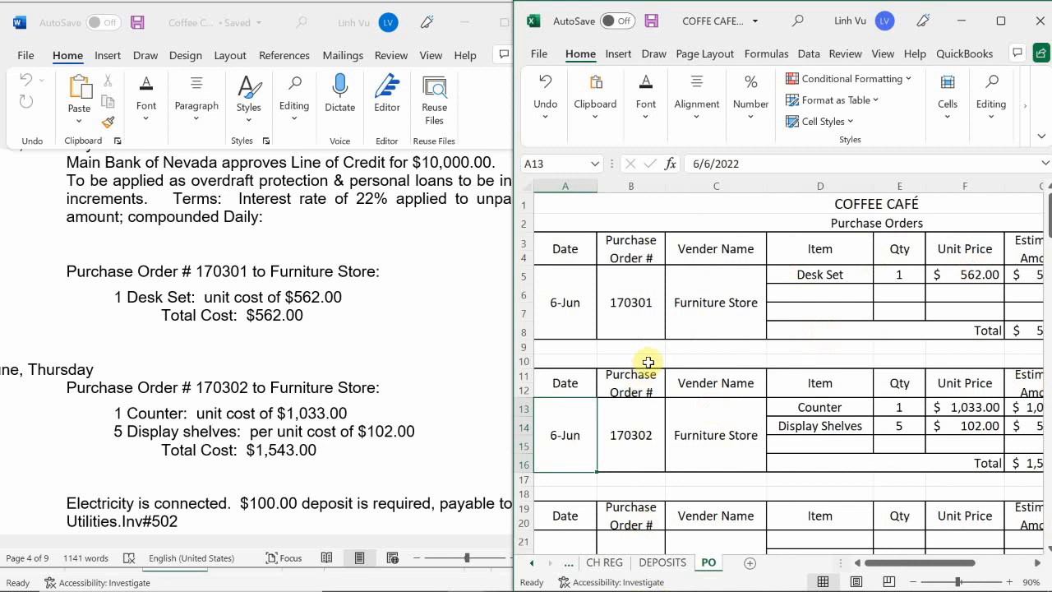
pyautogui.scroll(-2, 649, 361)
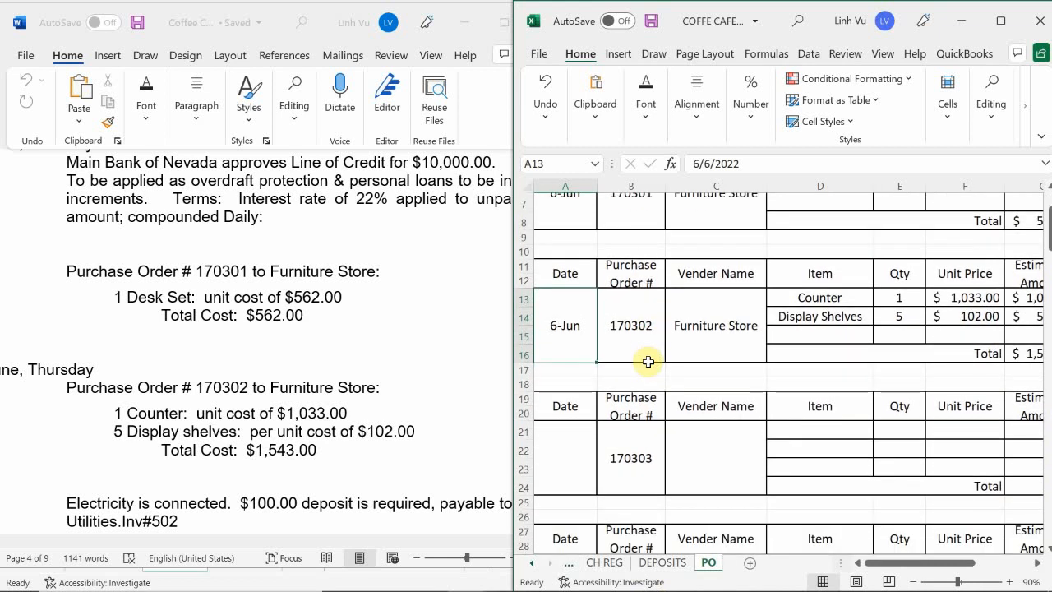
pyautogui.scroll(-1, 648, 361)
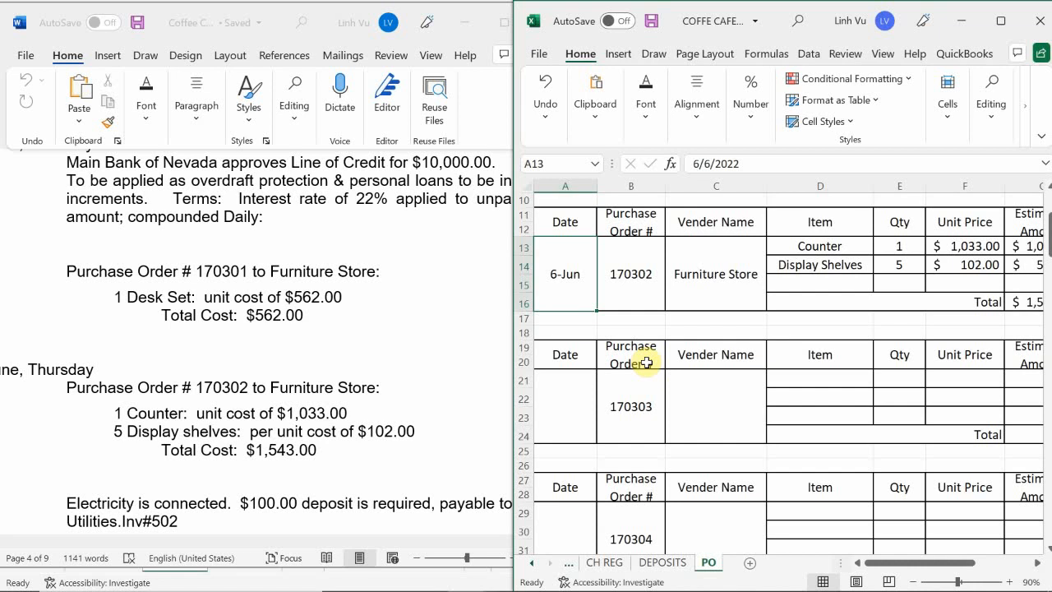
pyautogui.scroll(1, 646, 362)
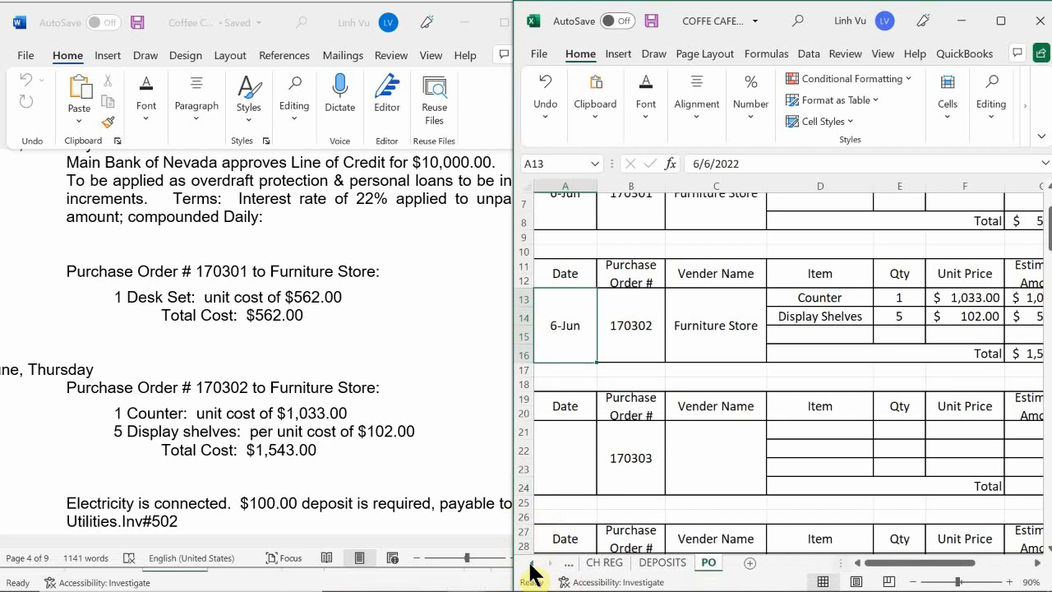
# Open the General Journal sheet and read the NV Utilities electricity deposit entry in the Word assignment
pyautogui.click(532, 564)
pyautogui.click(605, 564)
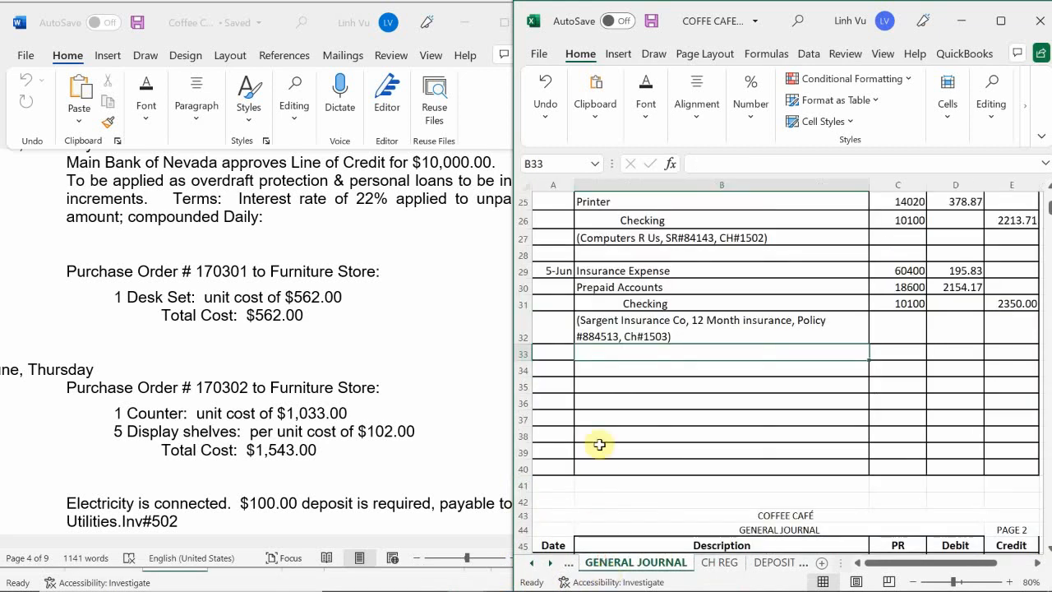
pyautogui.click(295, 448)
pyautogui.scroll(-3, 296, 448)
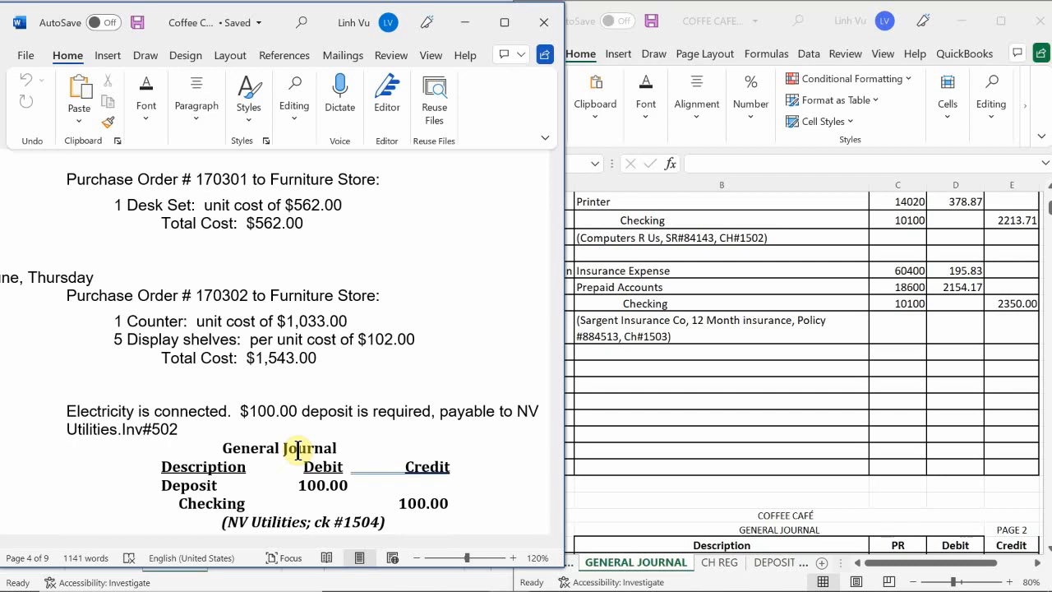
# Look up the Deposits account in the assets section of the workbook's chart of accounts sheet
pyautogui.click(617, 568)
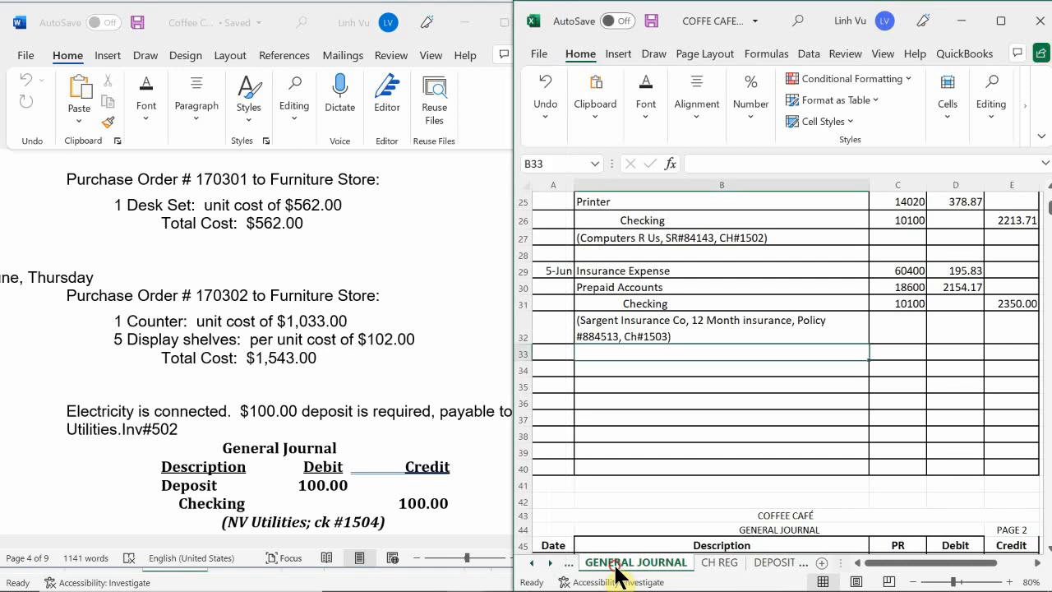
pyautogui.click(531, 564)
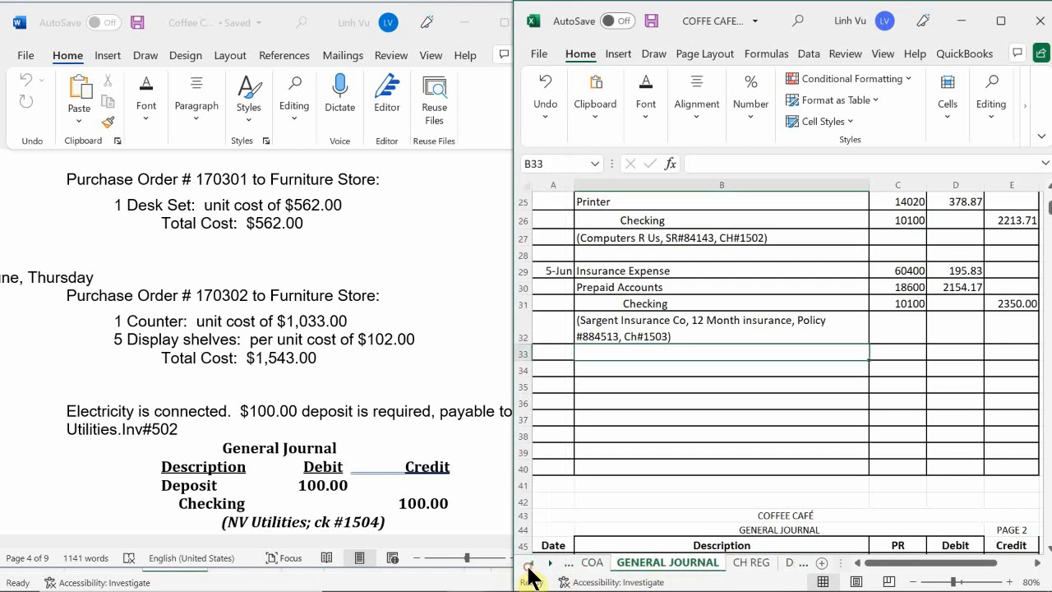
pyautogui.click(604, 562)
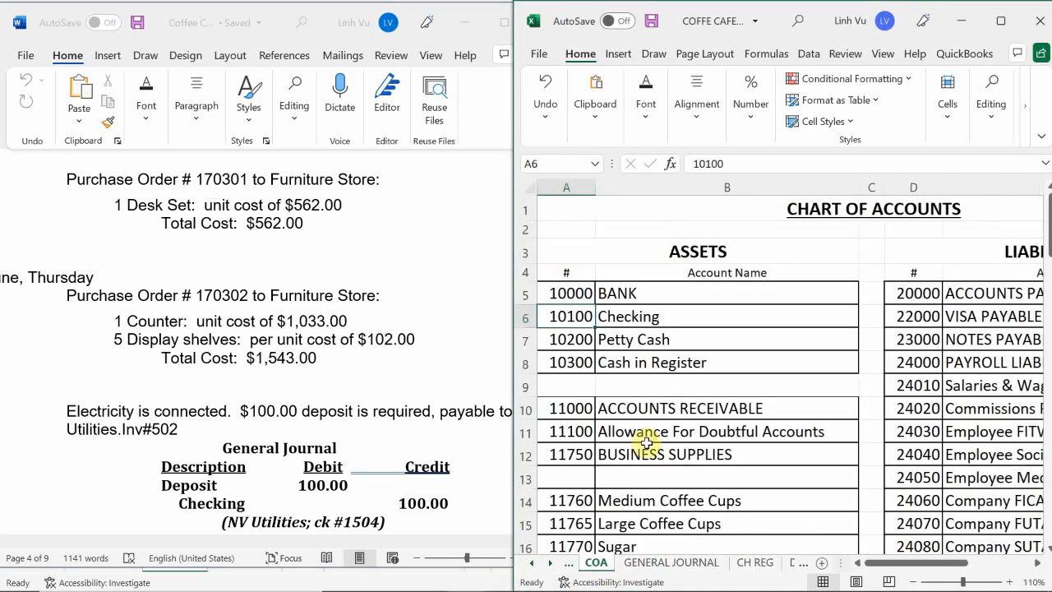
pyautogui.scroll(-8, 647, 442)
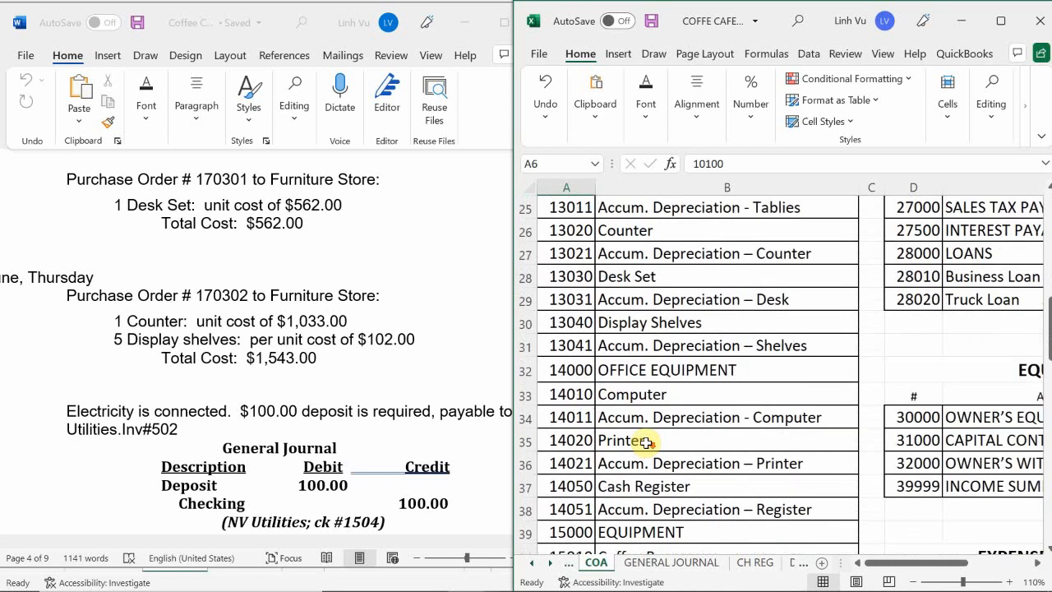
pyautogui.scroll(-3, 647, 442)
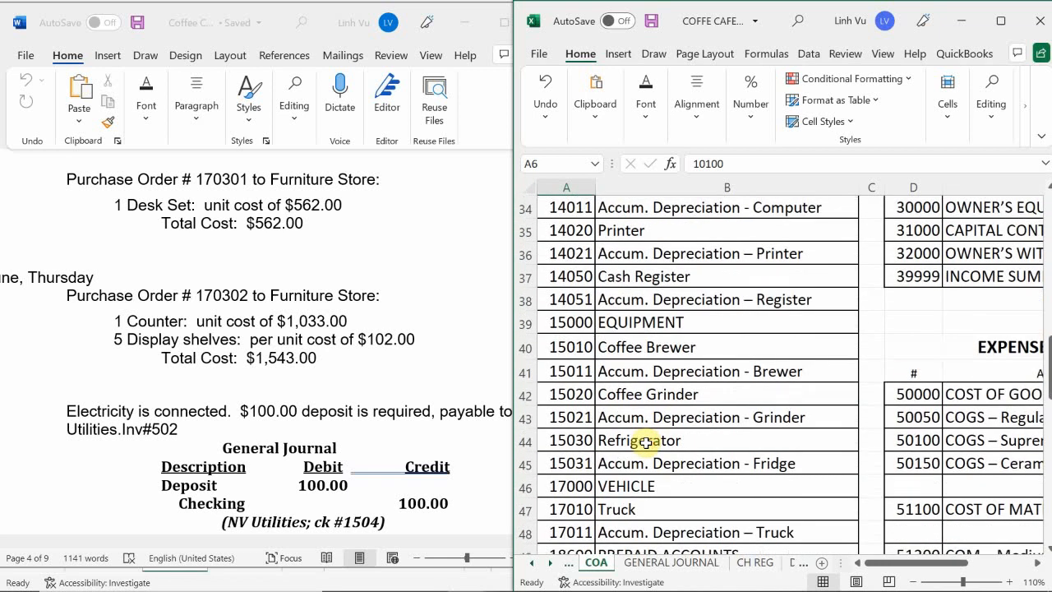
pyautogui.scroll(-3, 647, 442)
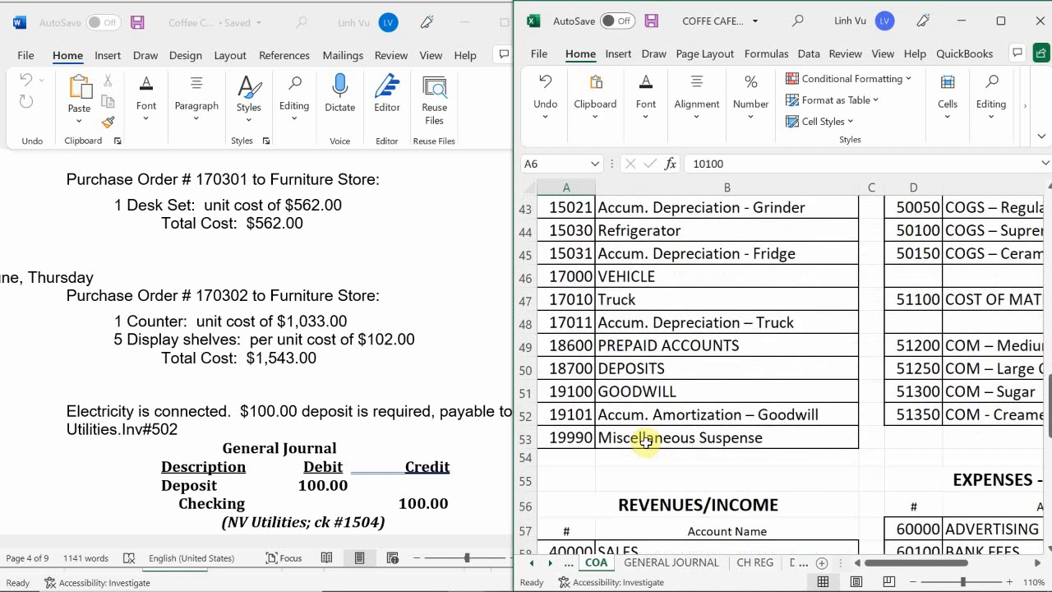
pyautogui.scroll(1, 647, 442)
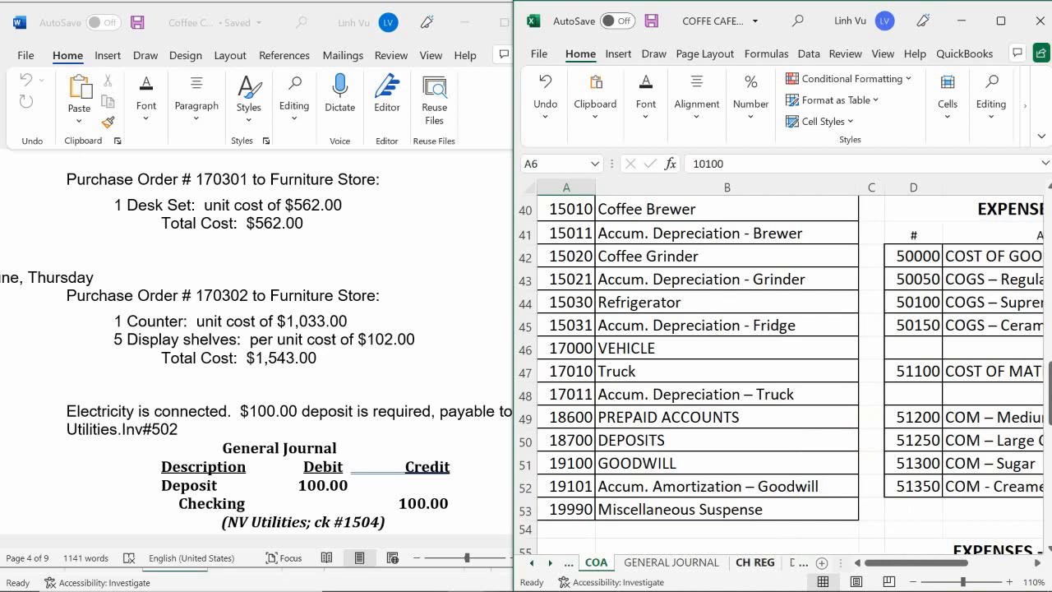
# Enter the date 6/6 in row 34 of the General Journal sheet for a new entry
pyautogui.click(647, 563)
pyautogui.click(557, 369)
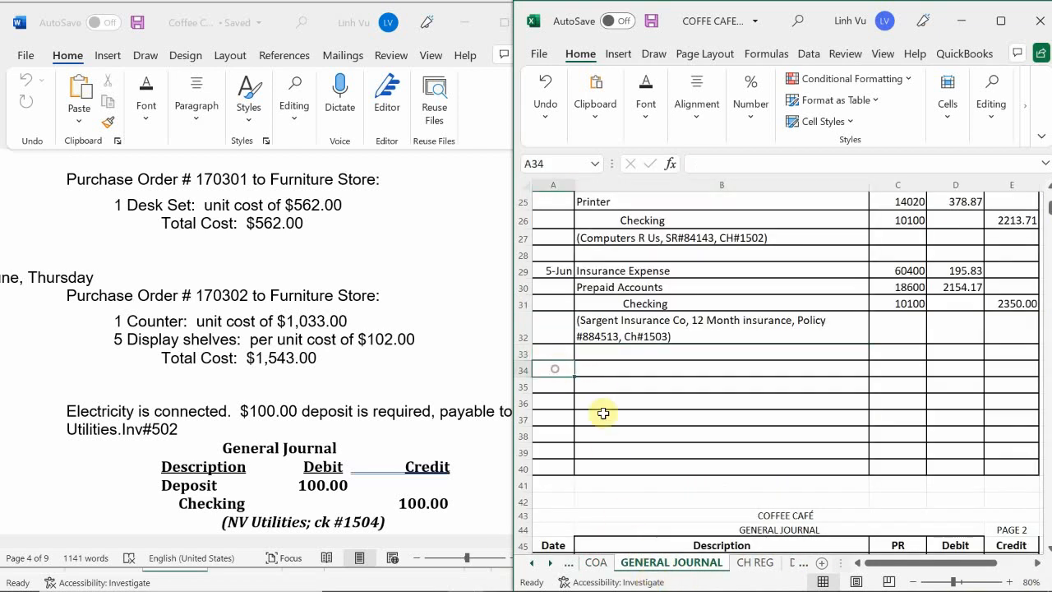
pyautogui.write('6/6')
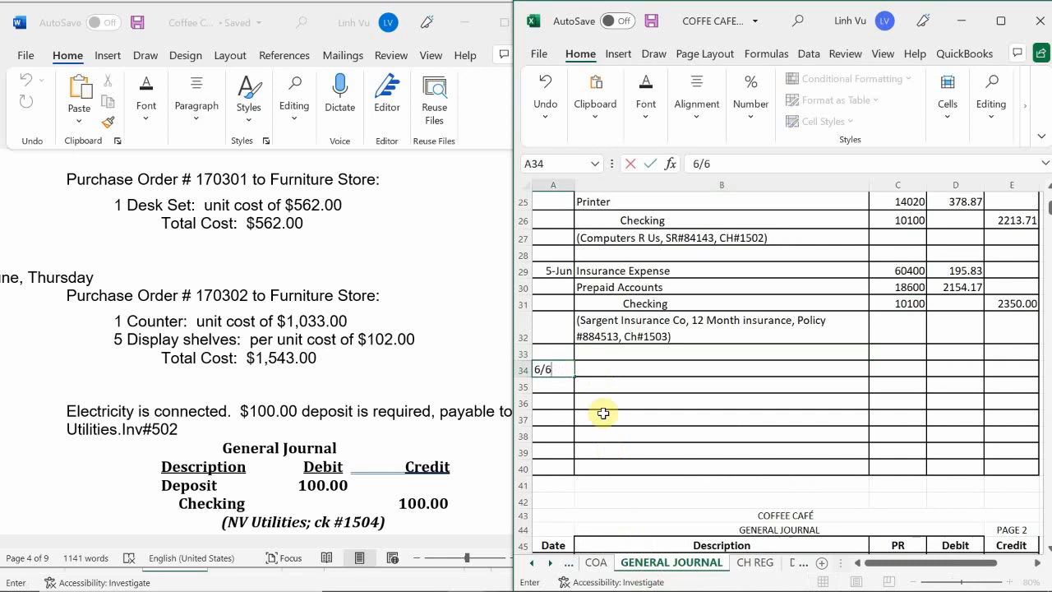
pyautogui.press('Return')
pyautogui.press('Up')
pyautogui.press('Right')
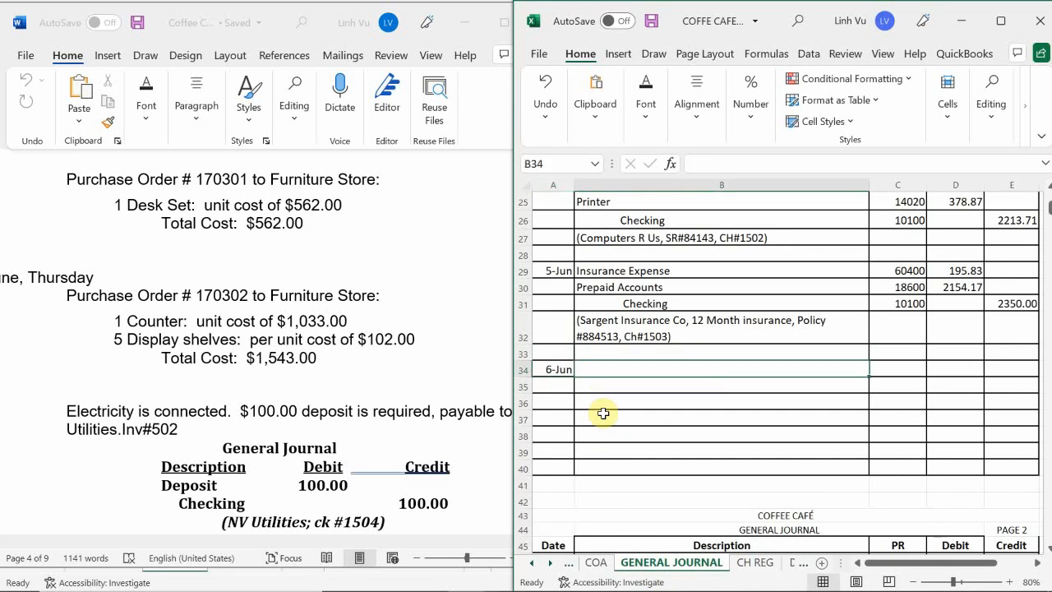
# Enter Deposit as the debit account description in B34 of the 6 June journal entry
pyautogui.write('Deo')
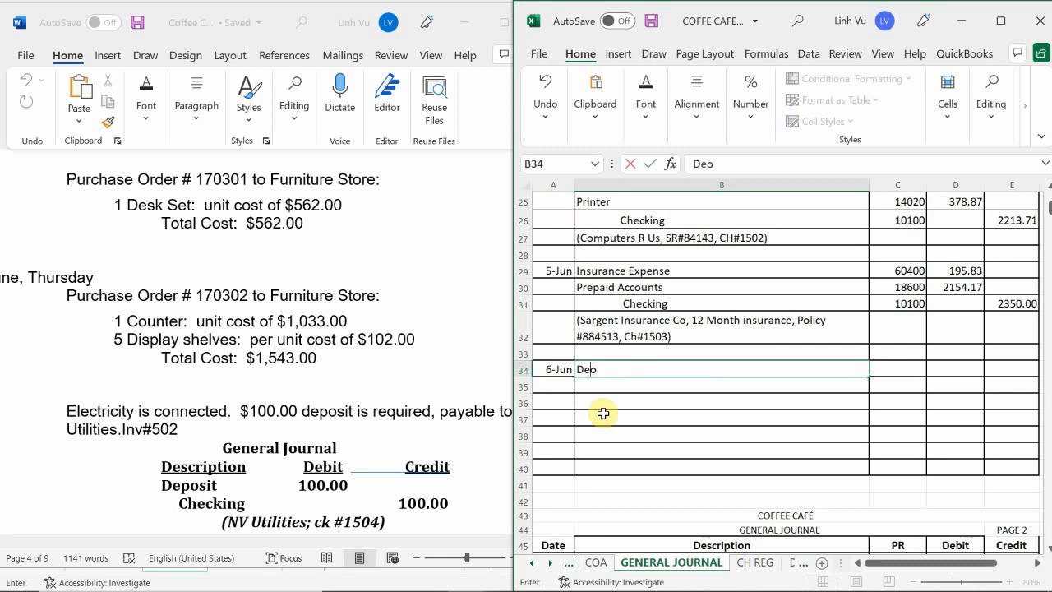
pyautogui.press('BackSpace')
pyautogui.write('posit')
pyautogui.press('Return')
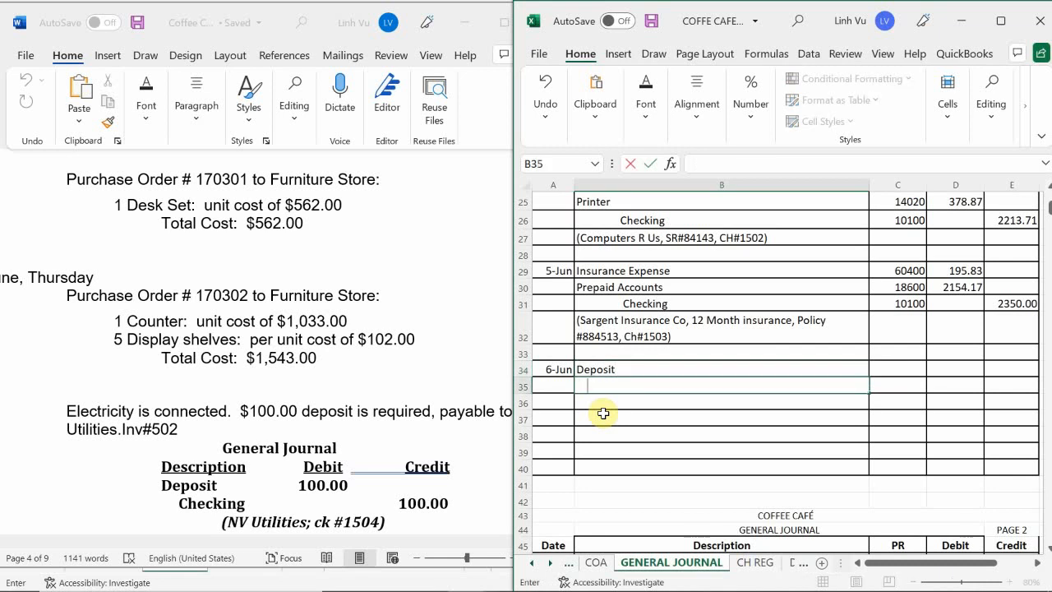
# Add Checking as the indented credit account in B35, with posting references 18700 for Deposit and 10100 for Checking
pyautogui.write('Checking')
pyautogui.press('Tab')
pyautogui.press('Up')
pyautogui.press('Up')
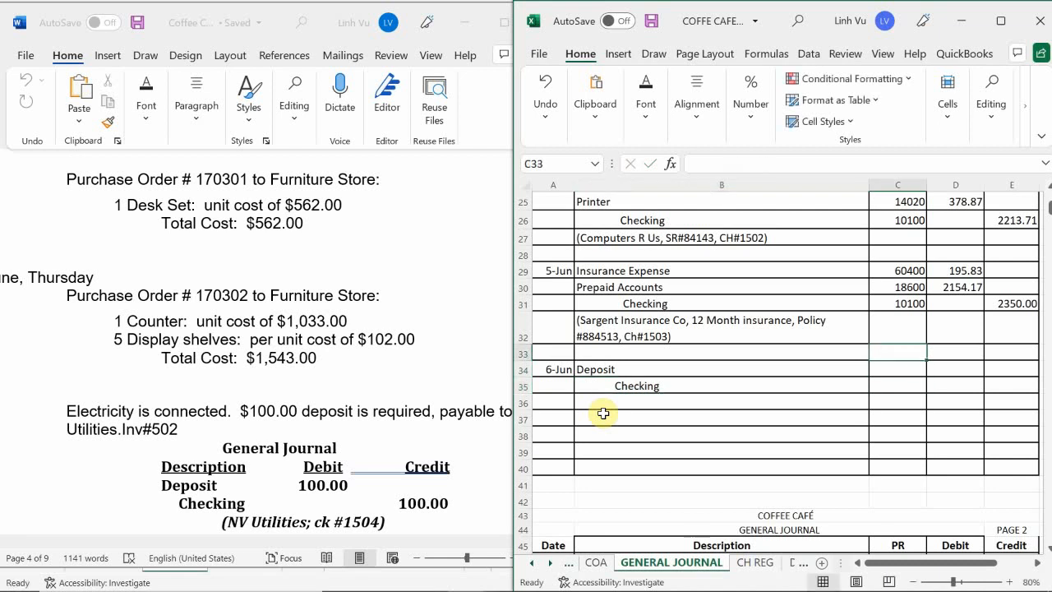
pyautogui.press('Down')
pyautogui.write('1')
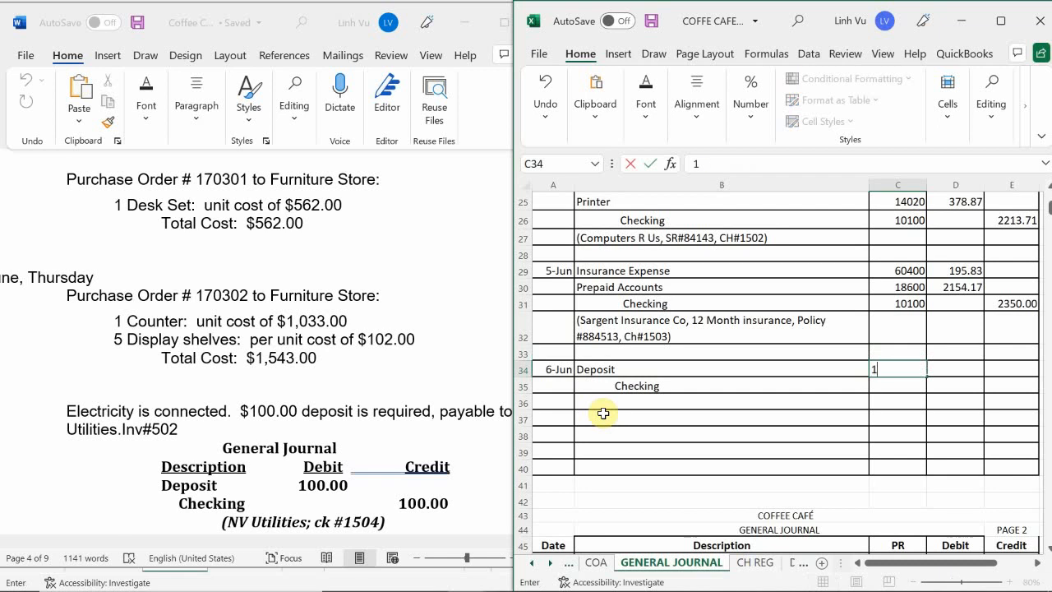
pyautogui.write('8700')
pyautogui.press('Return')
pyautogui.write('10100')
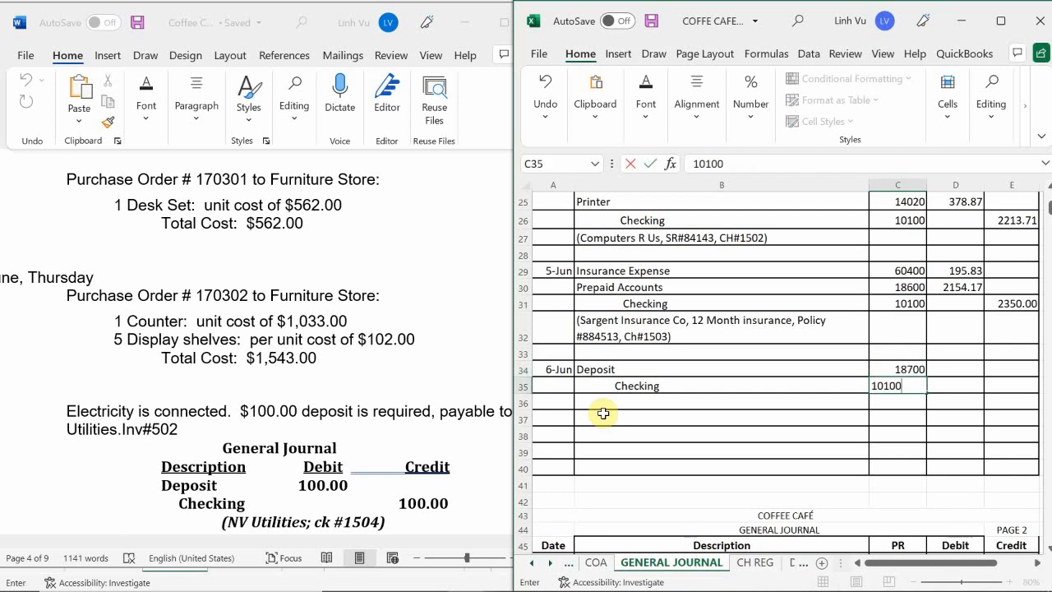
pyautogui.press('Return')
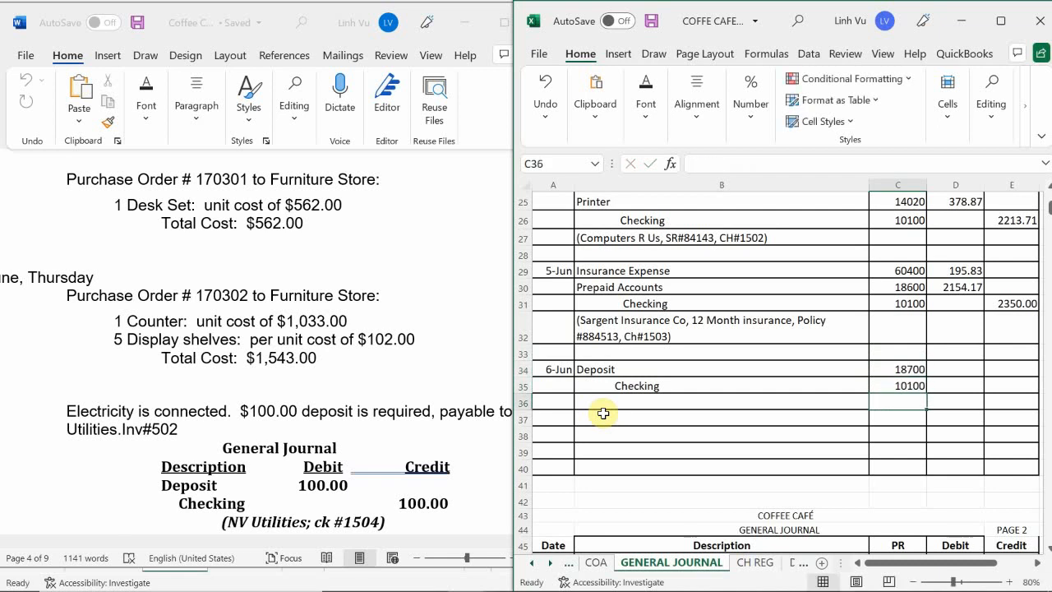
# Enter a debit of 100 for Deposit in D34 and link the Checking credit in E35 to that amount
pyautogui.press('Right')
pyautogui.press('Up')
pyautogui.press('Up')
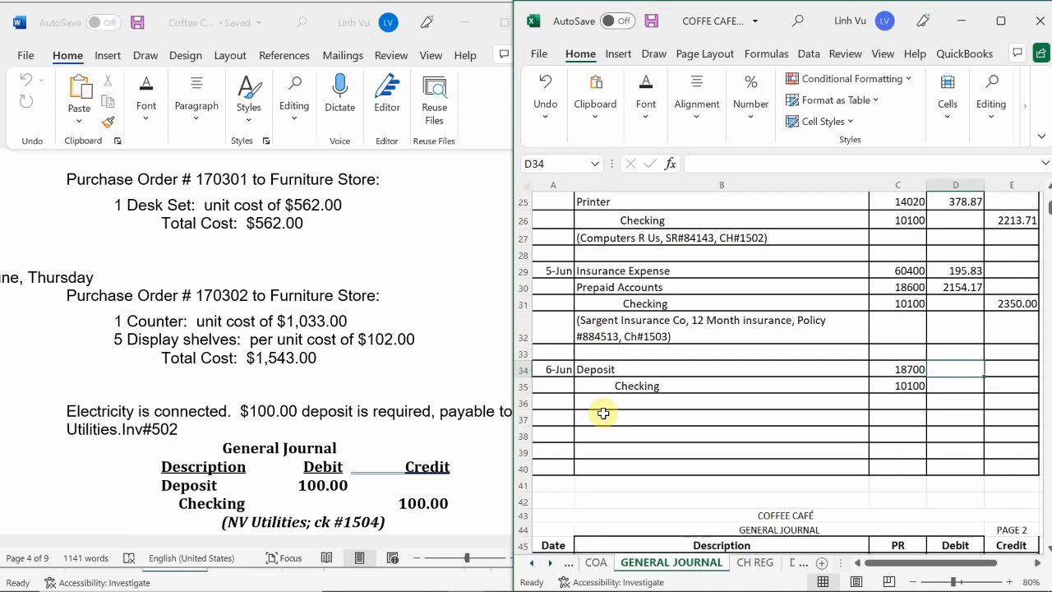
pyautogui.write('1')
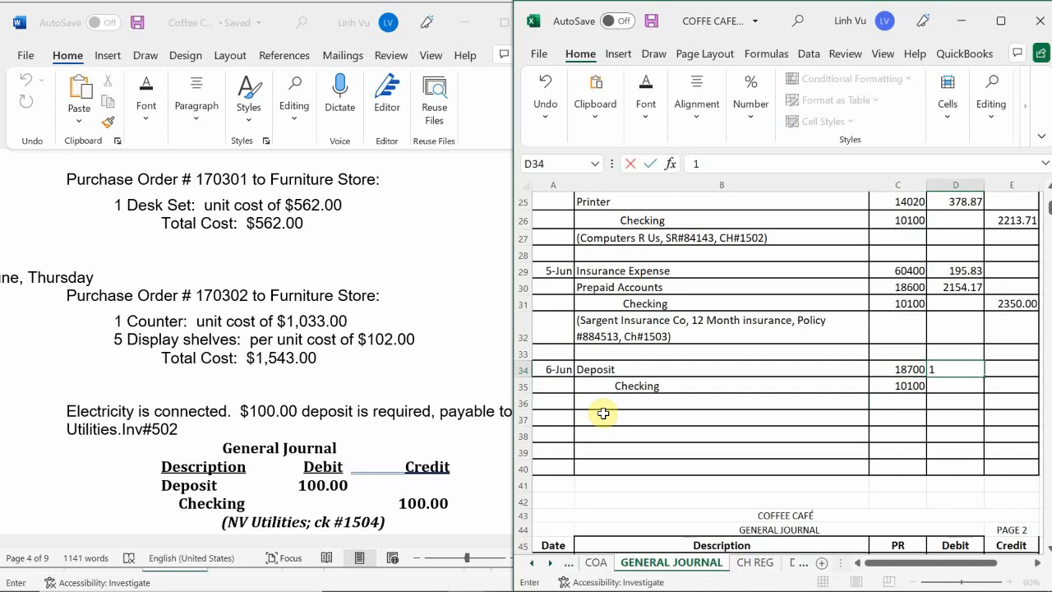
pyautogui.write('00')
pyautogui.press('Return')
pyautogui.press('Right')
pyautogui.write('=')
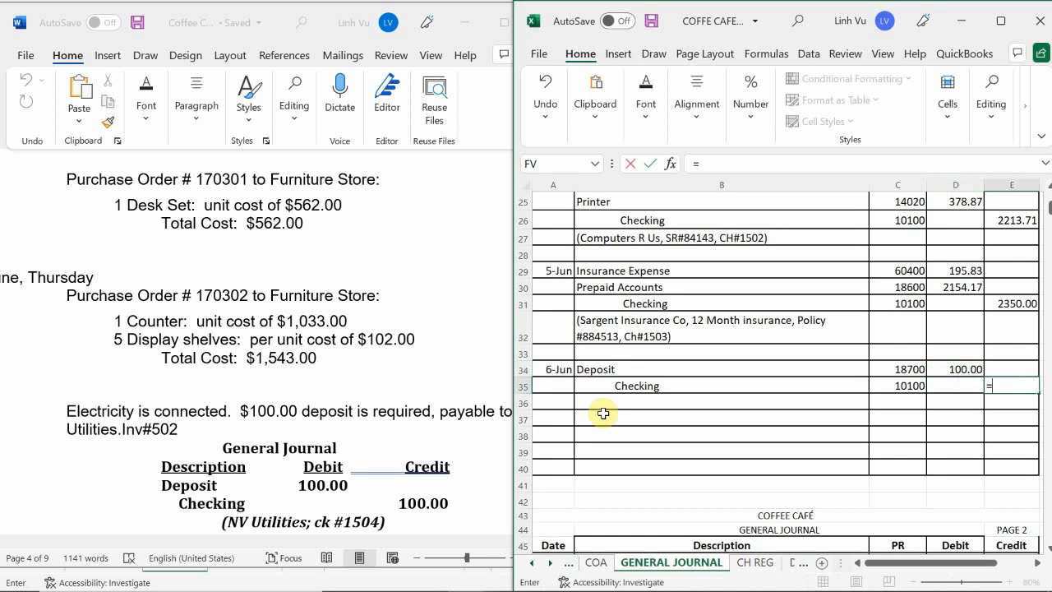
pyautogui.press('Left')
pyautogui.press('Up')
pyautogui.press('Return')
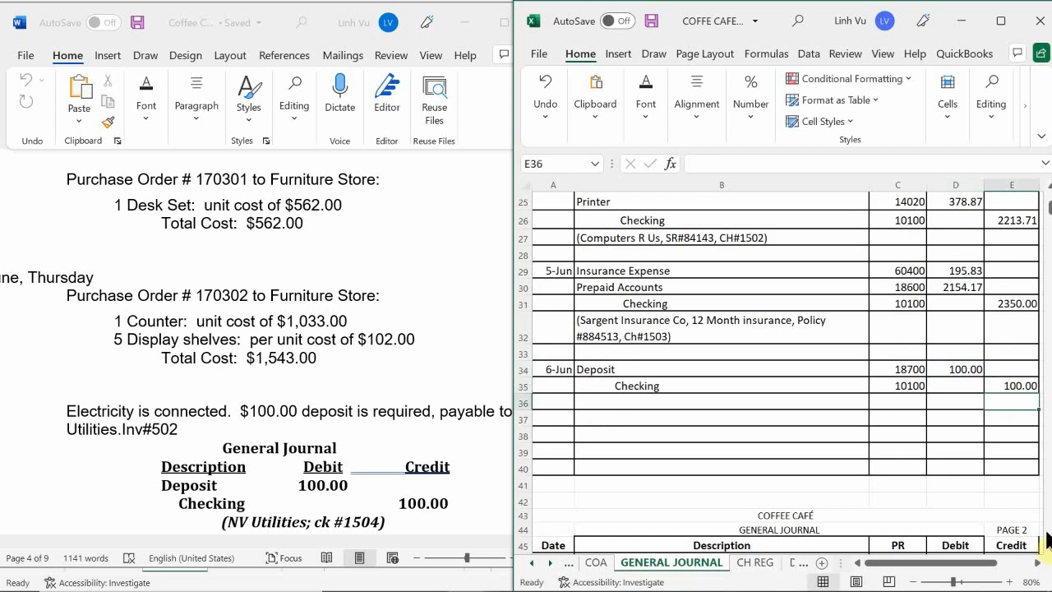
# Record the date 6/6 and the amount 100 for check 1504 in the check register sheet
pyautogui.click(749, 563)
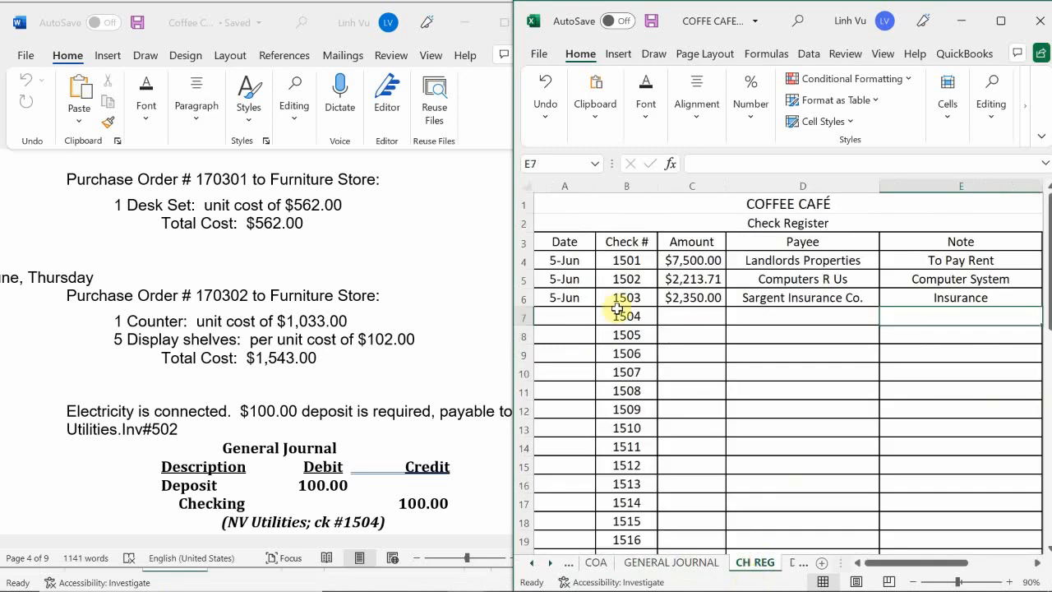
pyautogui.click(554, 321)
pyautogui.write('6/6')
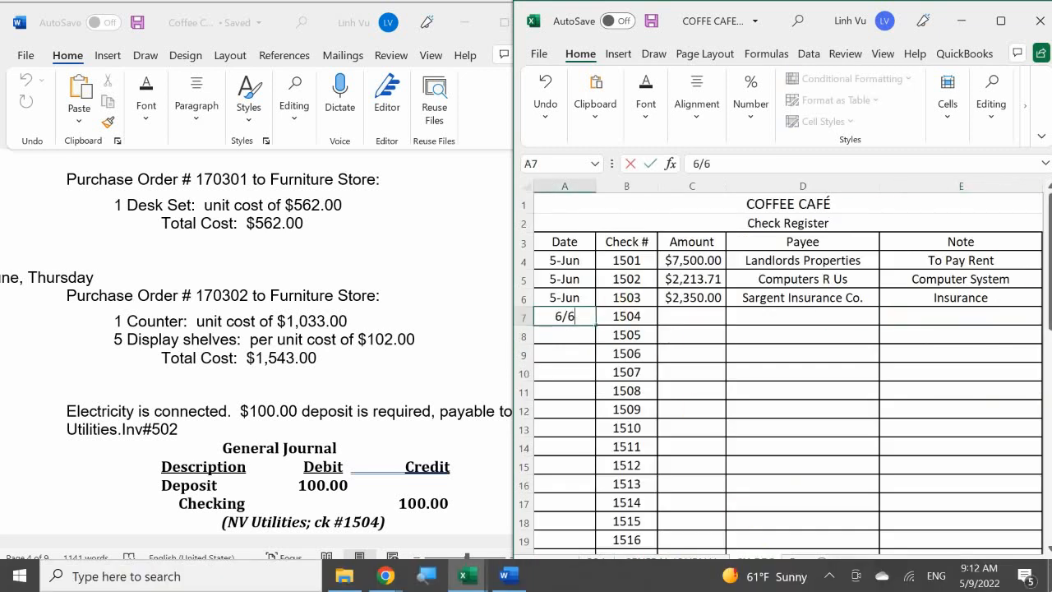
pyautogui.press('Return')
pyautogui.press('Right')
pyautogui.press('Right')
pyautogui.press('Up')
pyautogui.write('100')
pyautogui.press('Return')
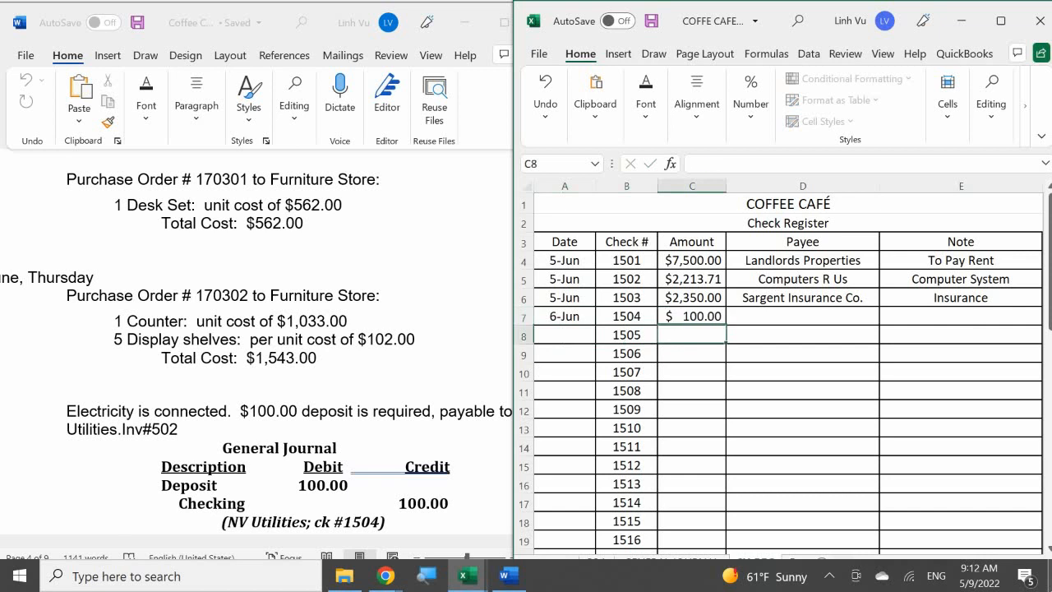
# Enter NV Utilies as the payee and Electricity Deposit as the note for check 1504
pyautogui.press('Right')
pyautogui.press('Up')
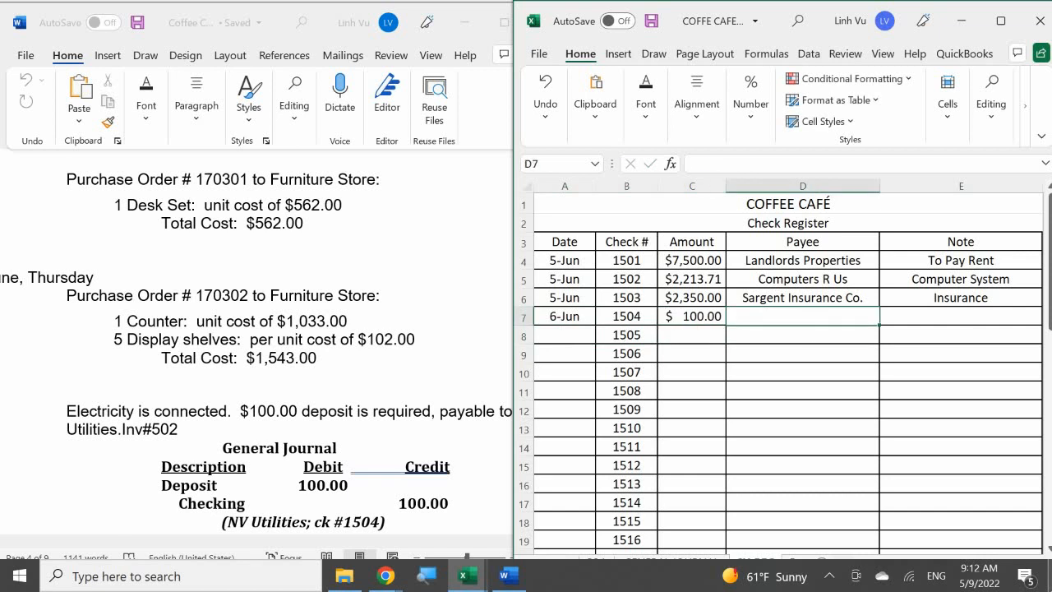
pyautogui.write('NV Ut')
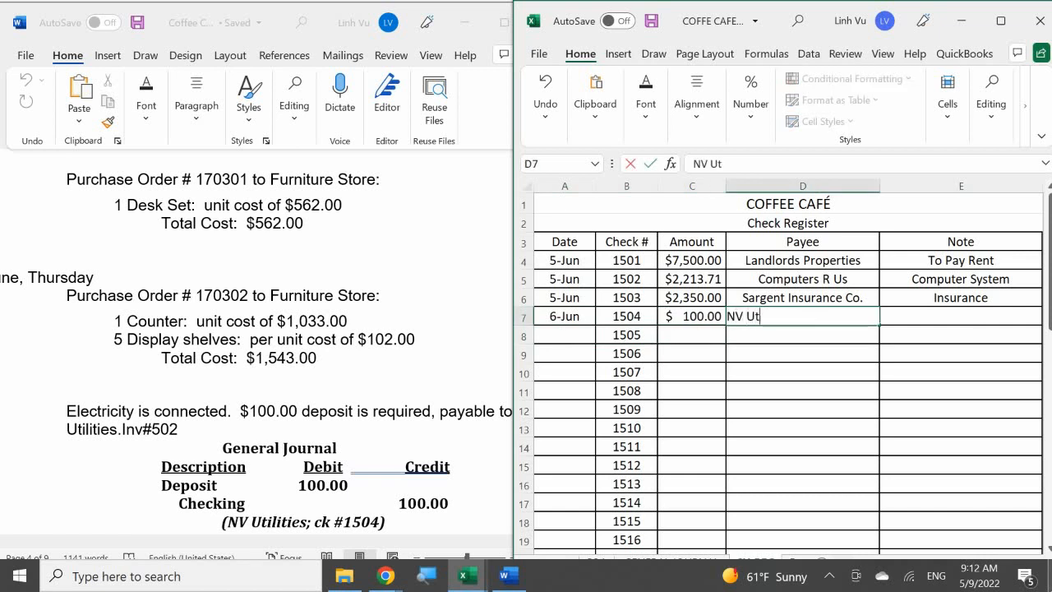
pyautogui.write('ilies')
pyautogui.press('Return')
pyautogui.press('Right')
pyautogui.press('Up')
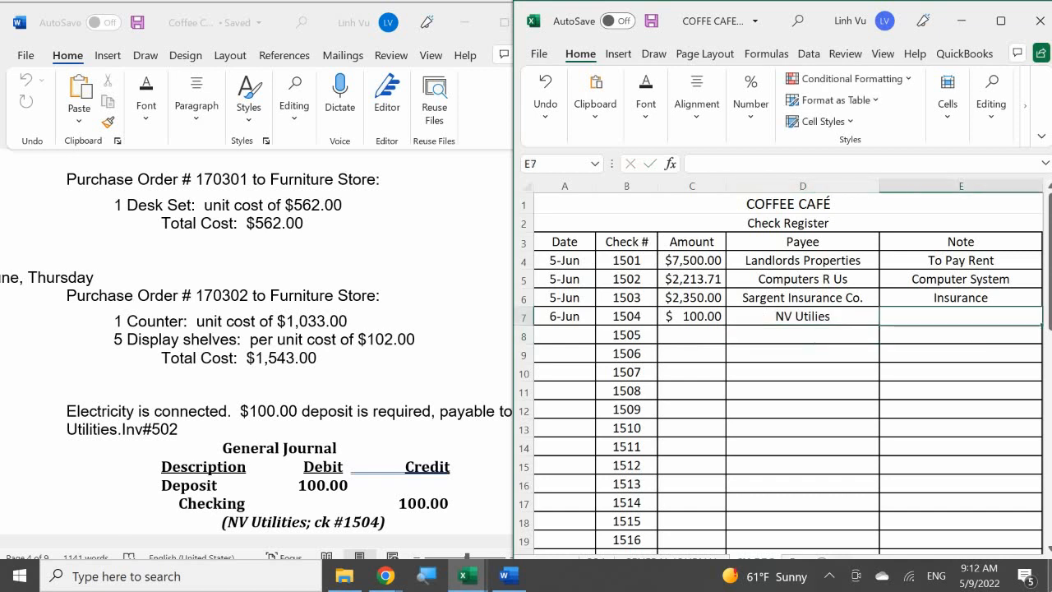
pyautogui.write('Ele')
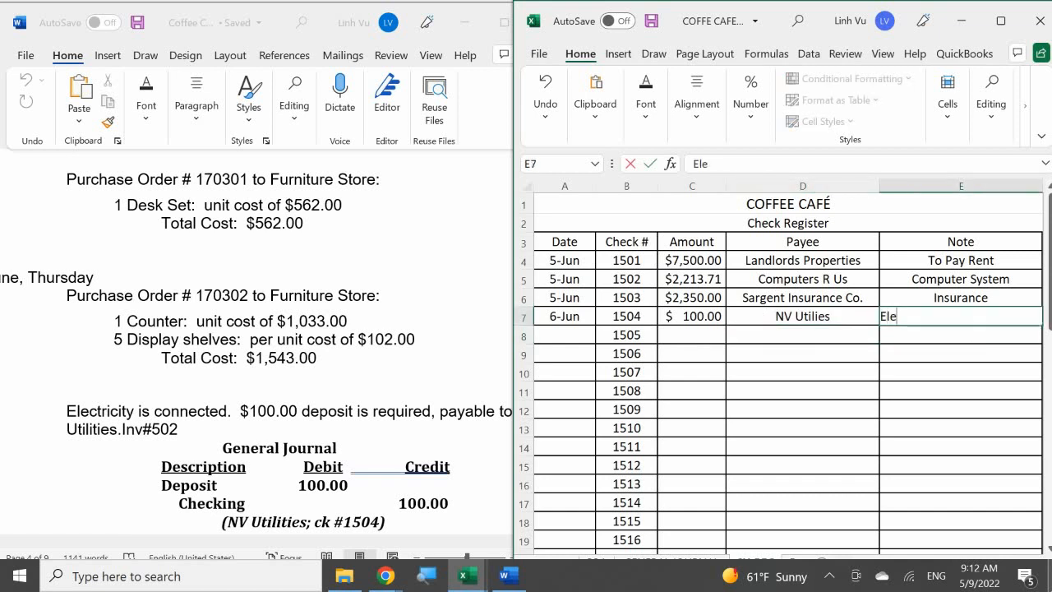
pyautogui.write('ctricity')
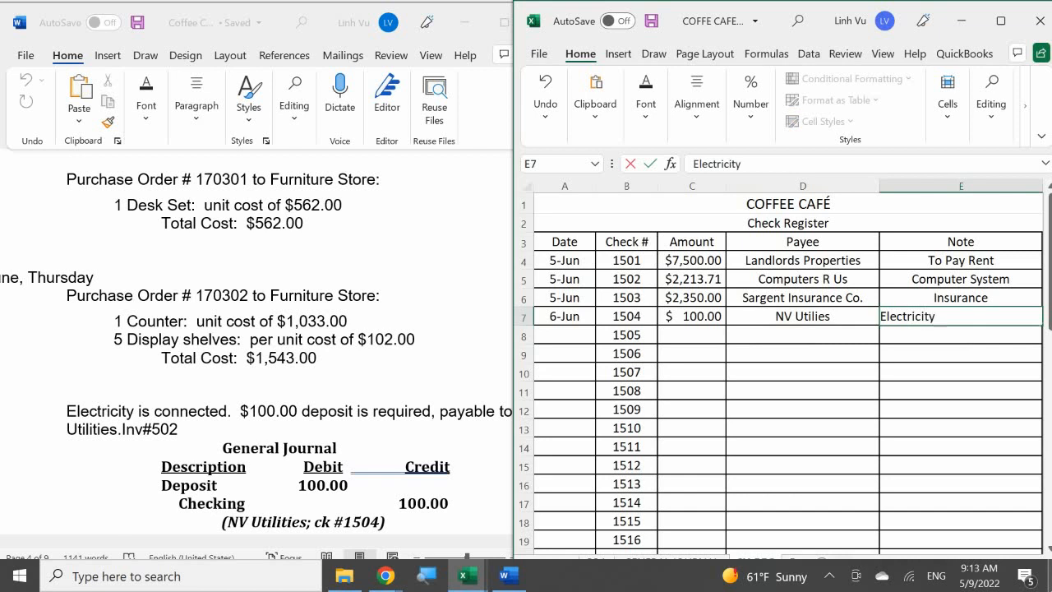
pyautogui.write(' Deposit')
pyautogui.press('Return')
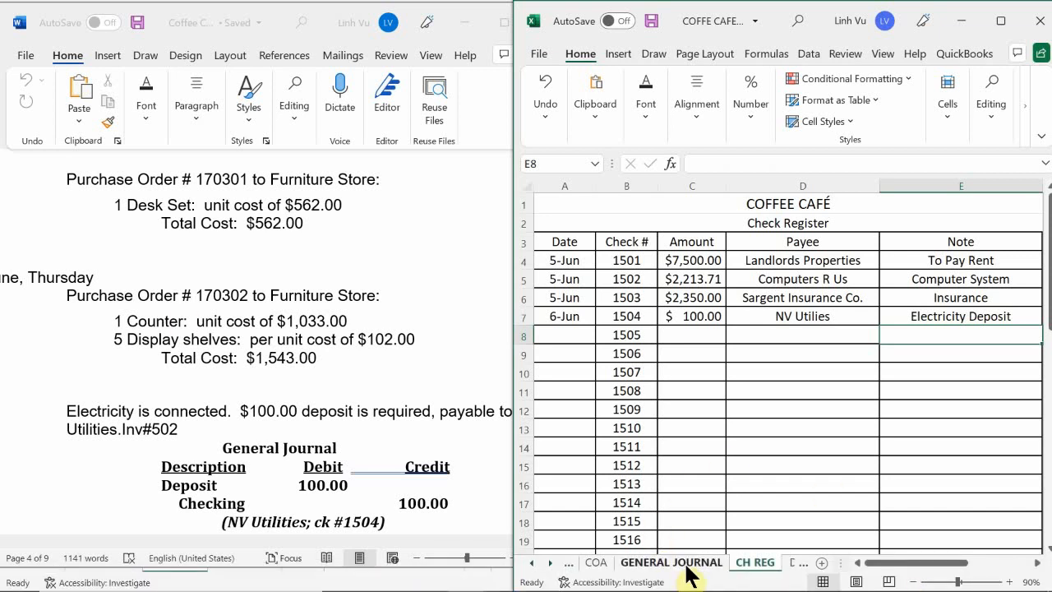
# Add the explanation "(NV Utilities, INV#502, CH#1504, Electricity Deposit)" in B36 of the General Journal sheet
pyautogui.click(675, 563)
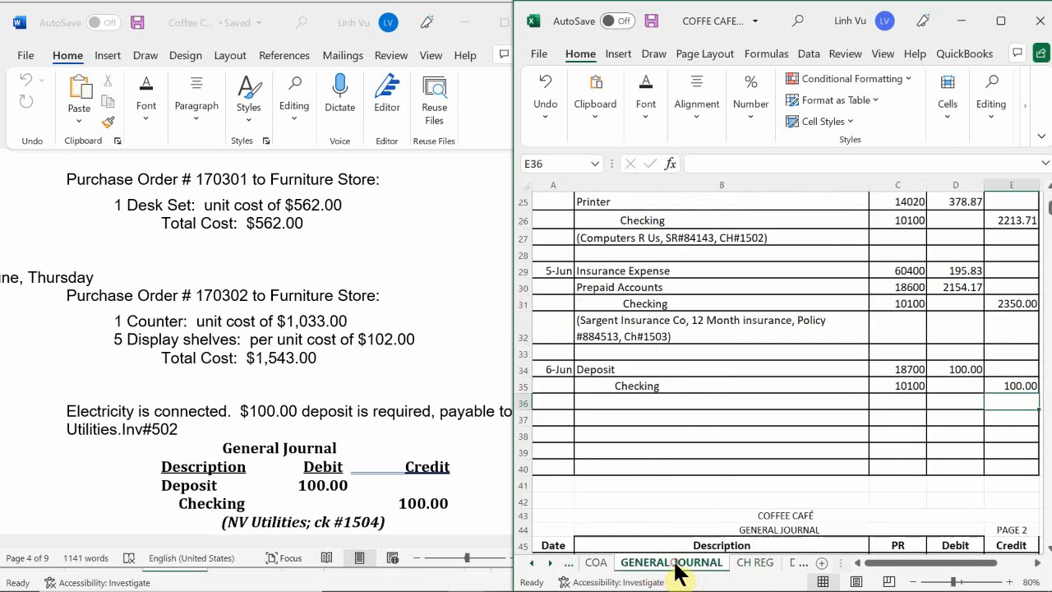
pyautogui.click(600, 403)
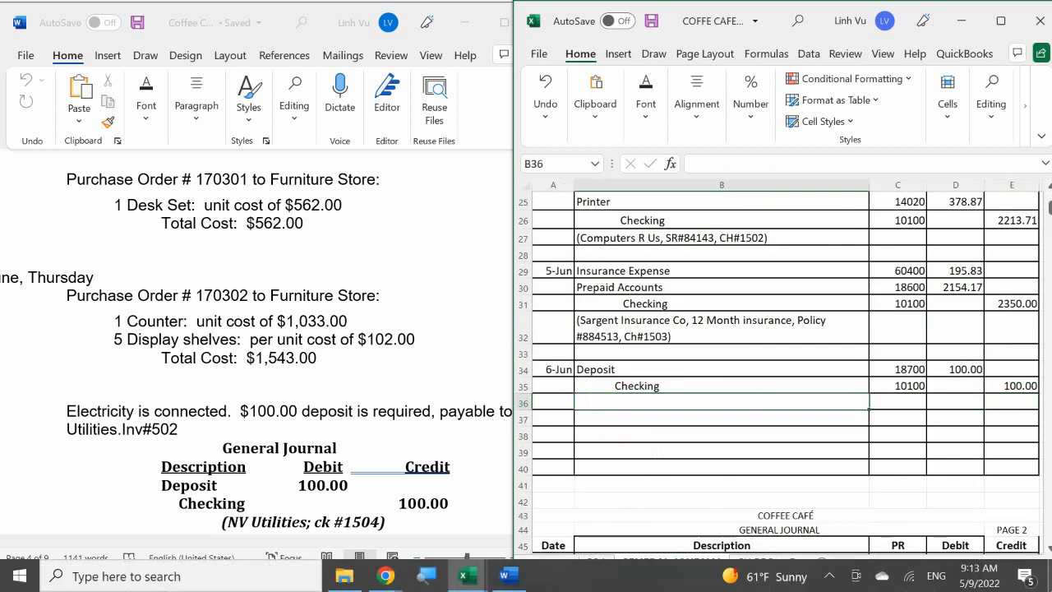
pyautogui.write('*')
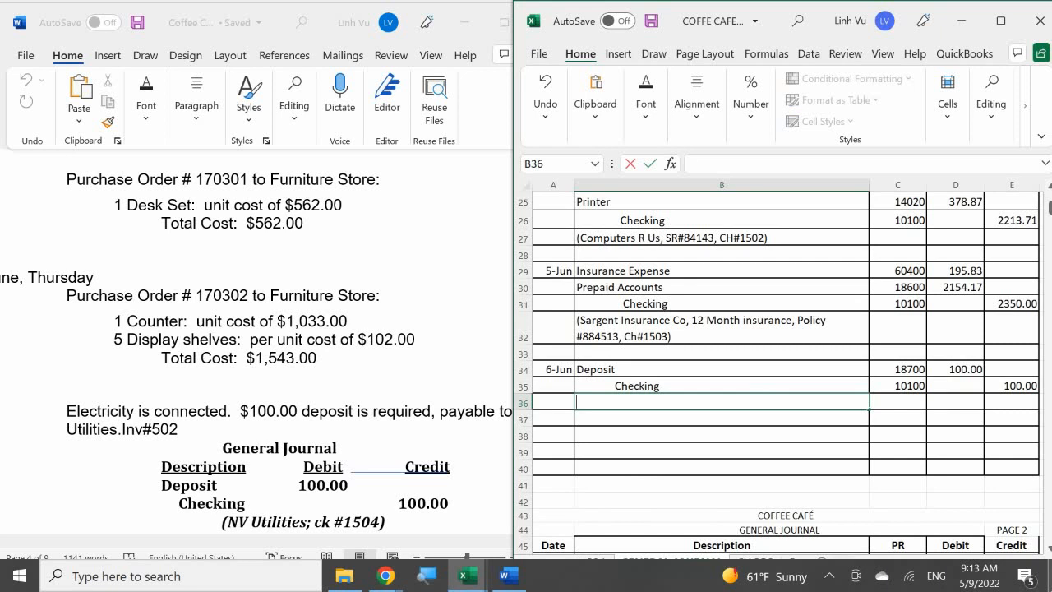
pyautogui.press('BackSpace')
pyautogui.write('(NV Util')
pyautogui.press('BackSpace')
pyautogui.press('BackSpace')
pyautogui.write('ilities, ')
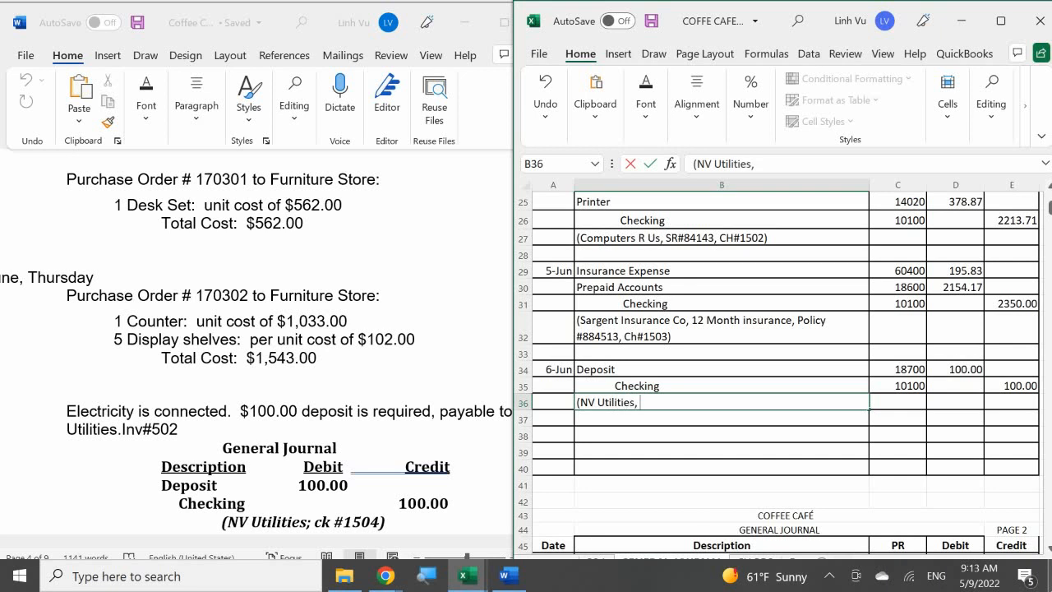
pyautogui.write('INV#502, CH#')
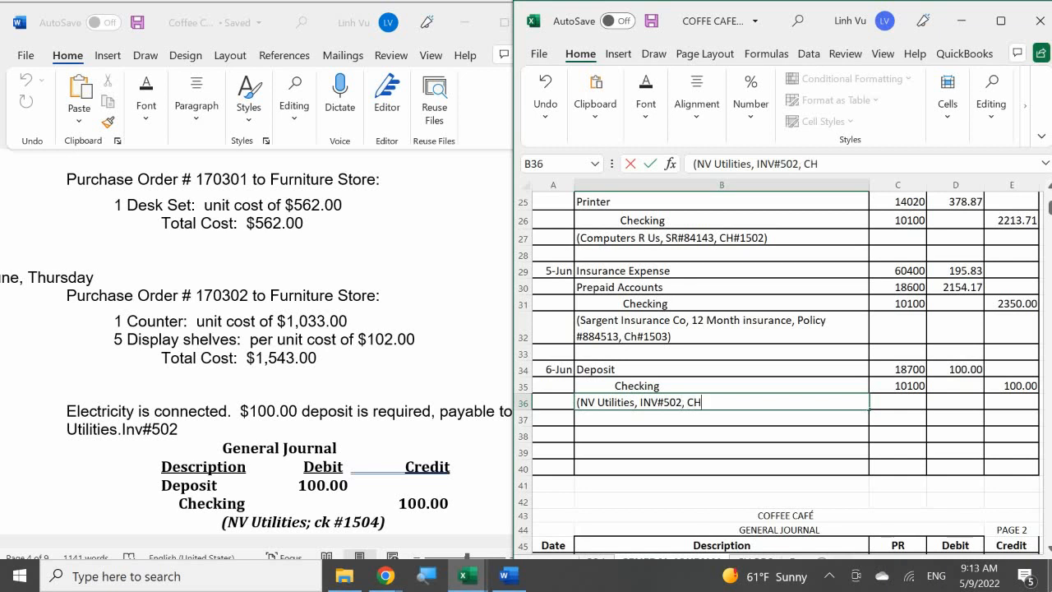
pyautogui.press('BackSpace')
pyautogui.press('BackSpace')
pyautogui.press('BackSpace')
pyautogui.write('CH#1504, Electricy')
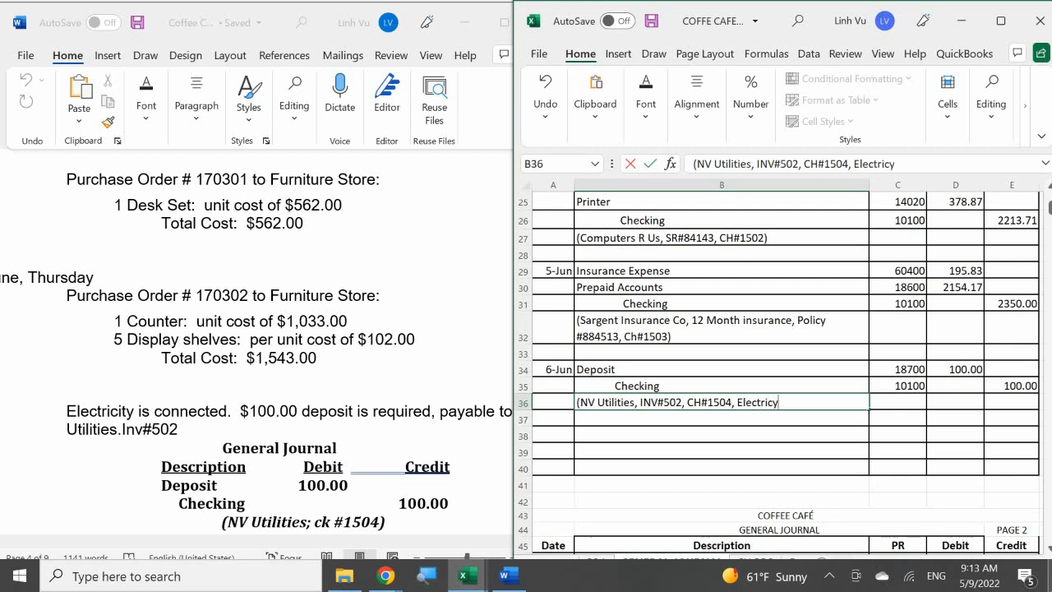
pyautogui.press('BackSpace')
pyautogui.write('o')
pyautogui.press('BackSpace')
pyautogui.write('iyu')
pyautogui.press('BackSpace')
pyautogui.press('BackSpace')
pyautogui.write('ty Deposit)')
pyautogui.press('Return')
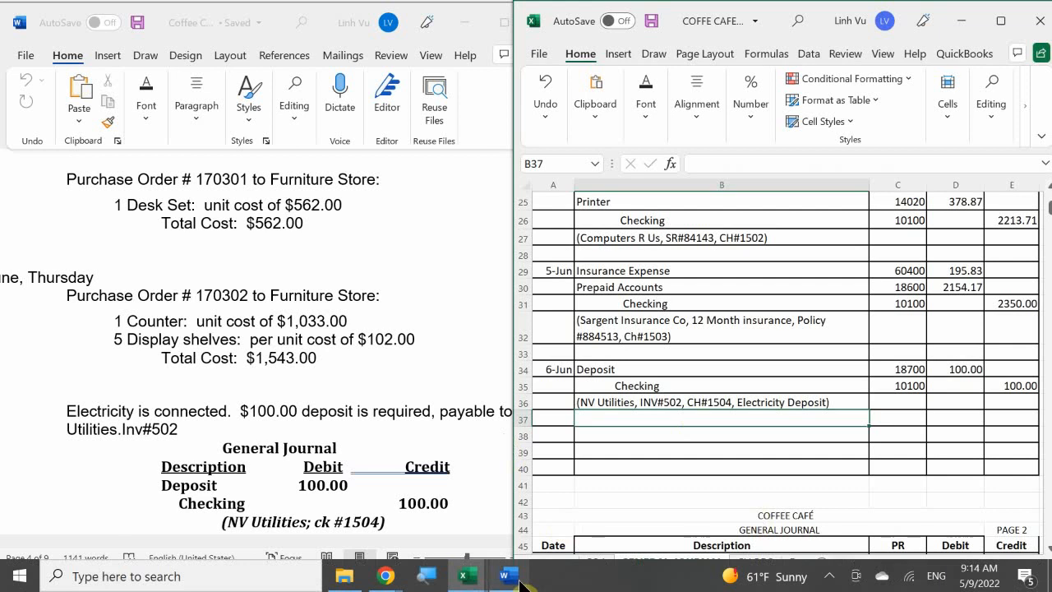
# Switch to the ledger workbook and enter the date 9/6 in A545 of the Deposits account, number 18700, on the ASSETS sheet
pyautogui.moveTo(519, 582)
pyautogui.moveTo(467, 575)
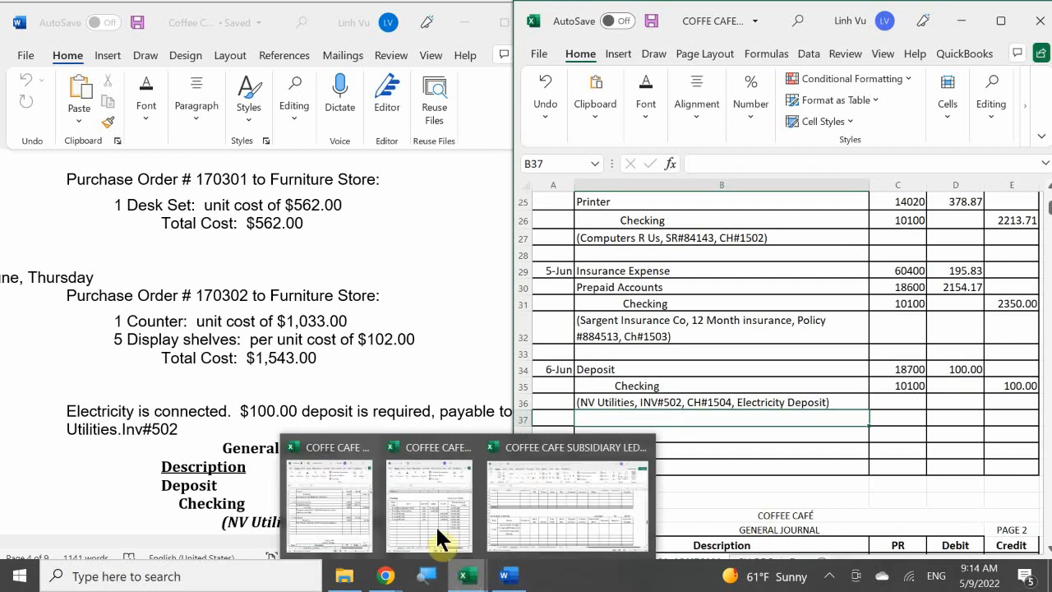
pyautogui.click(419, 503)
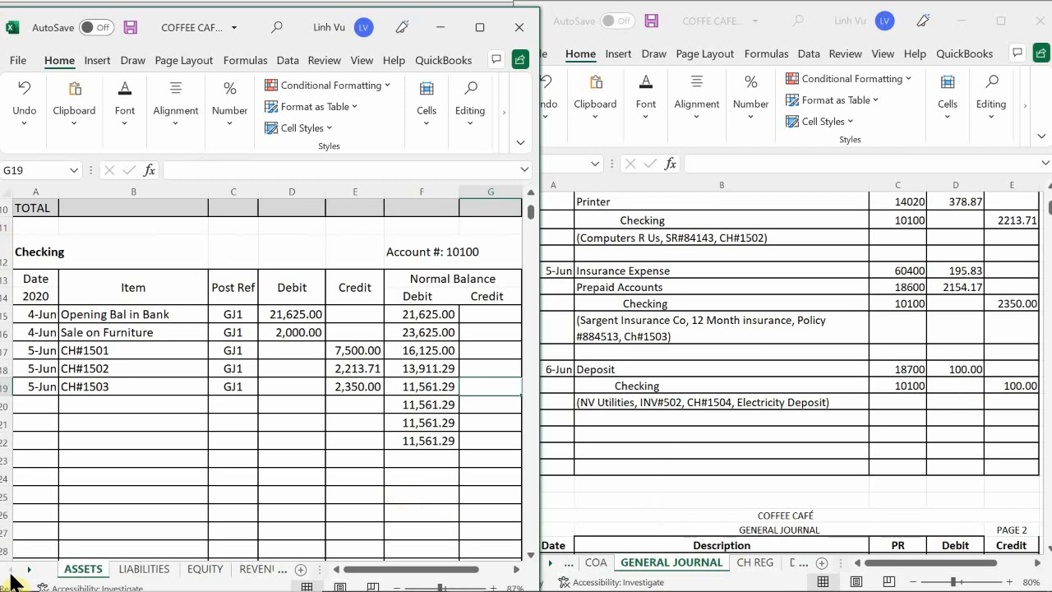
pyautogui.click(65, 452)
pyautogui.scroll(-20, 62, 452)
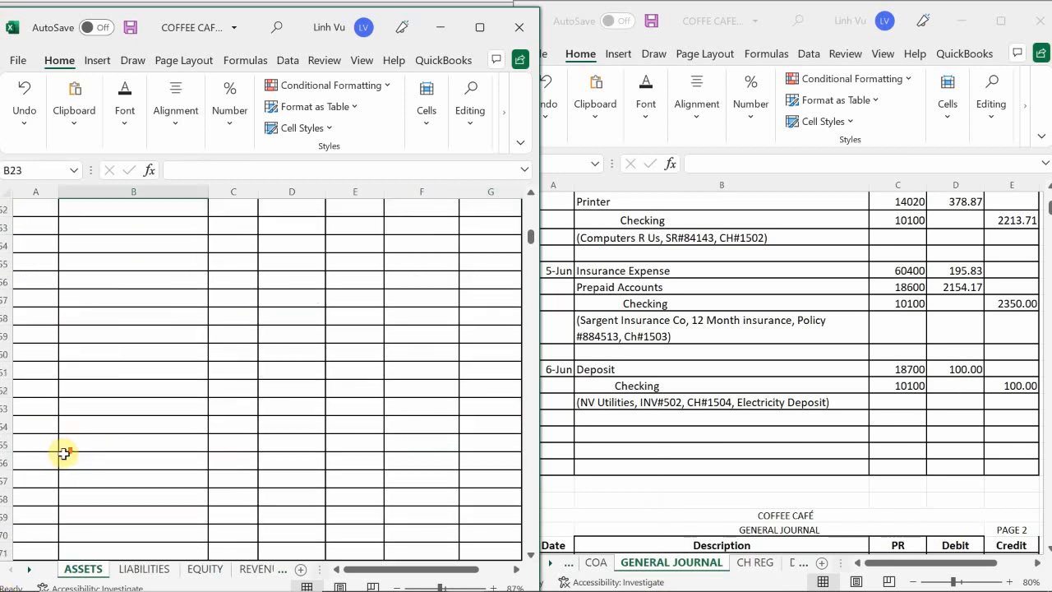
pyautogui.scroll(-20, 62, 454)
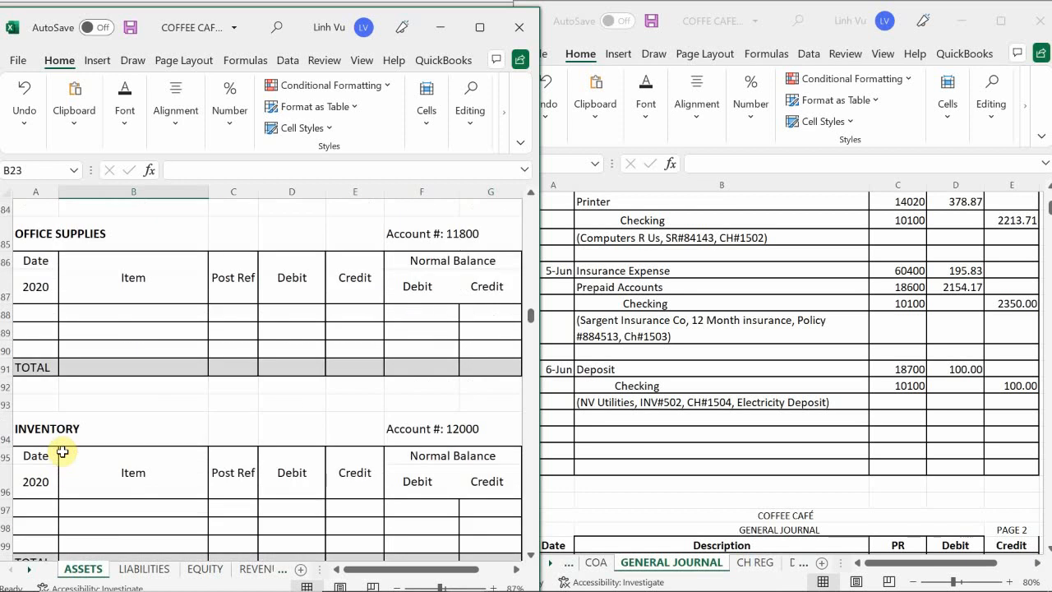
pyautogui.scroll(-20, 63, 452)
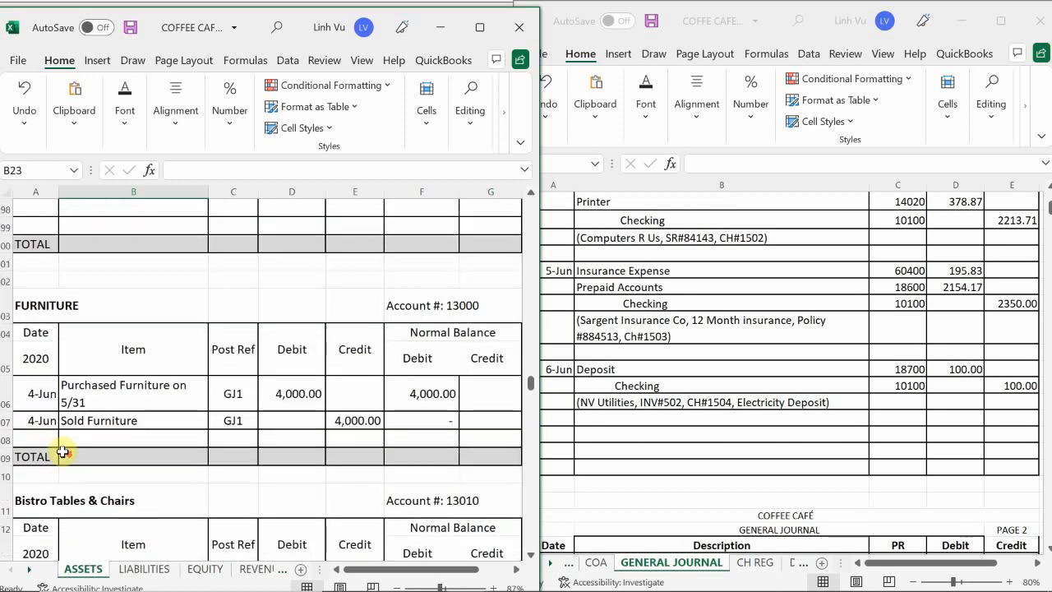
pyautogui.scroll(-20, 62, 451)
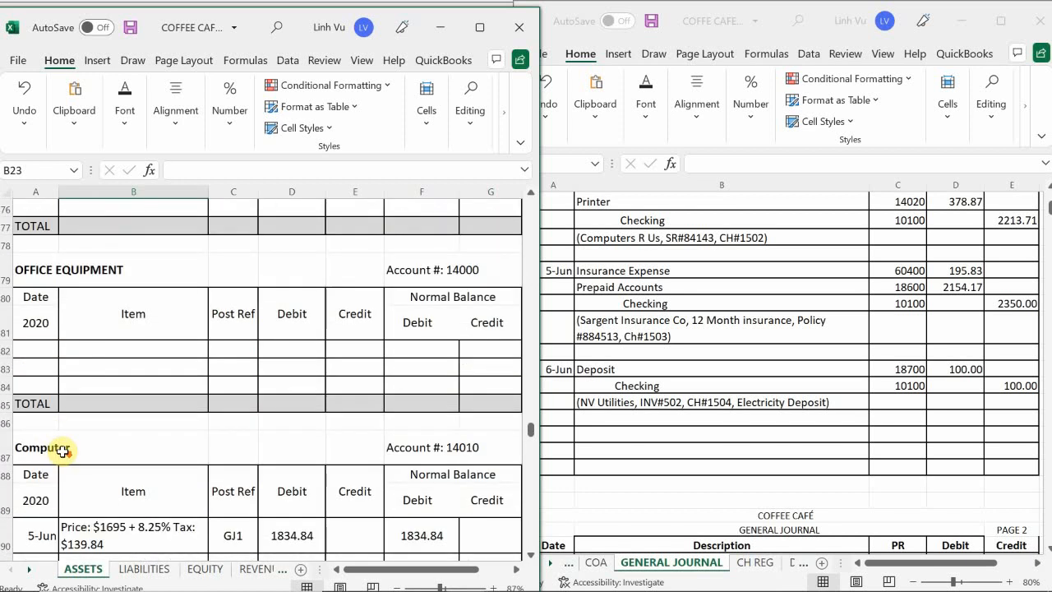
pyautogui.scroll(-20, 63, 452)
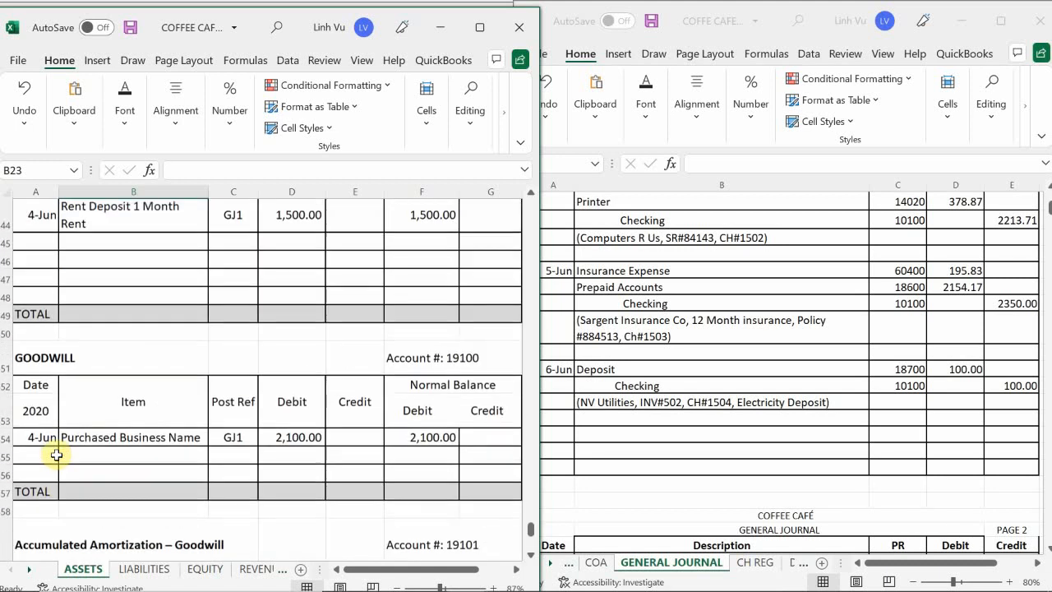
pyautogui.scroll(2, 61, 388)
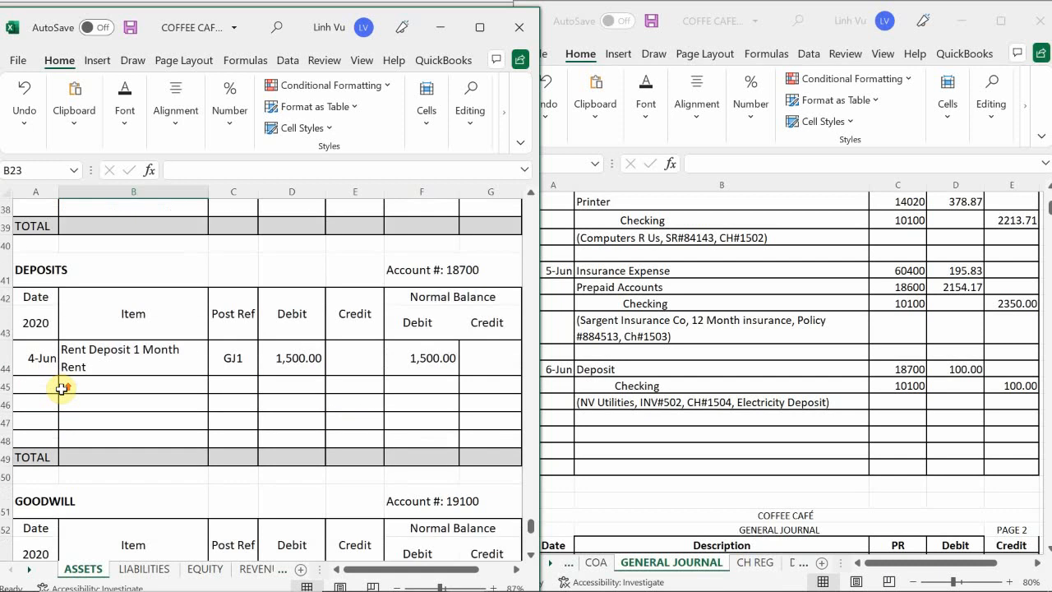
pyautogui.click(39, 440)
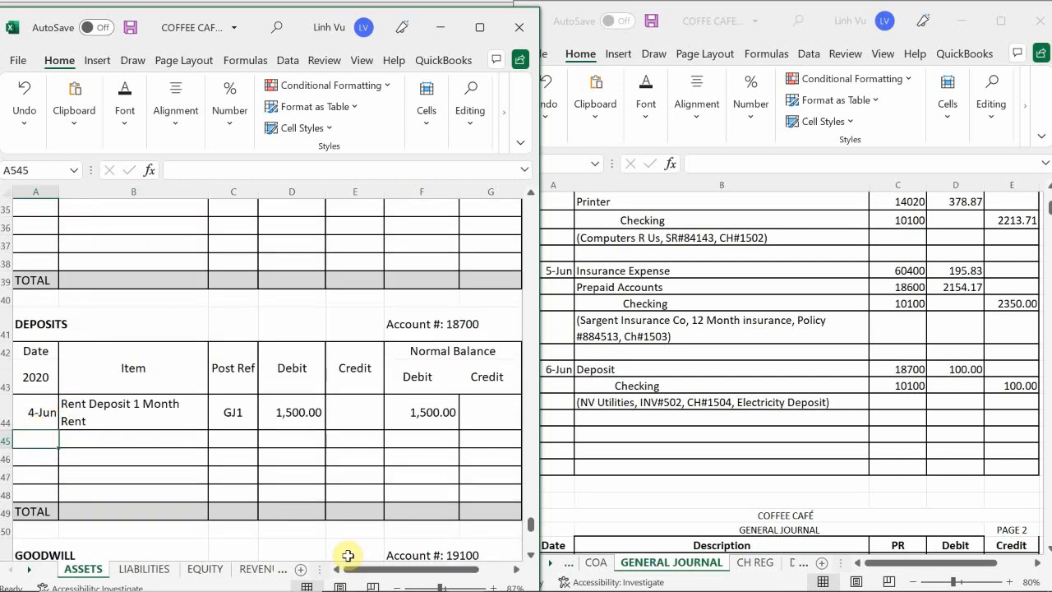
pyautogui.write('9/6')
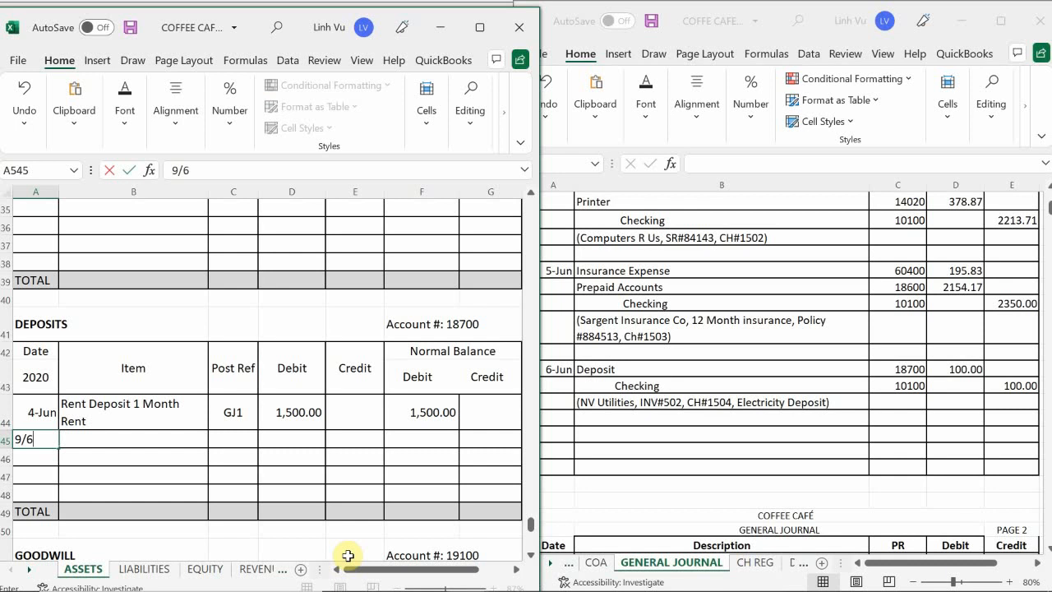
pyautogui.press('Tab')
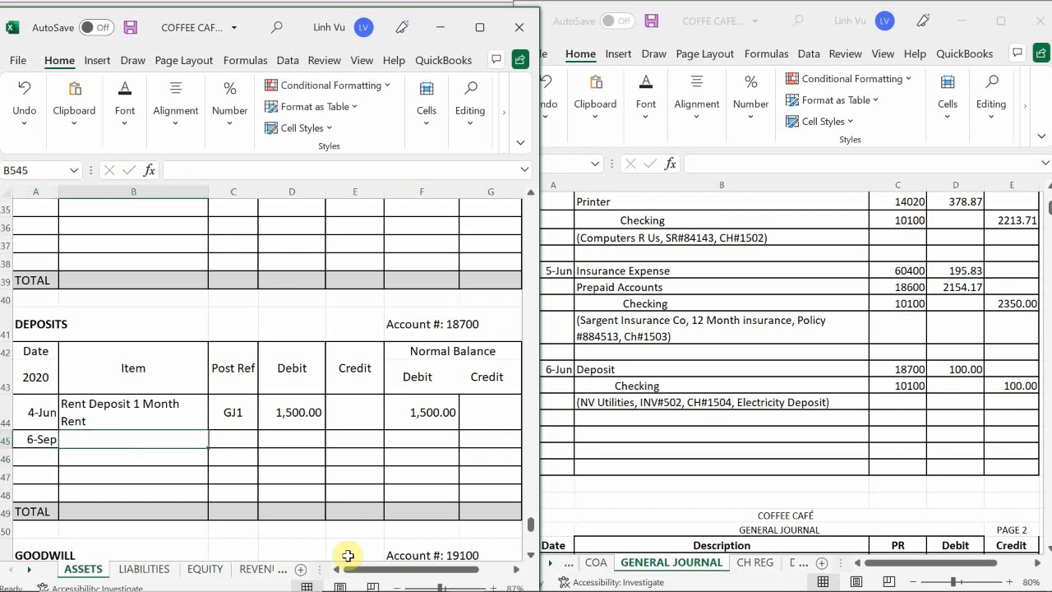
# Enter the item description "Electricity Deposits NV Utilies" in B545 of the Deposits account
pyautogui.write('Ex')
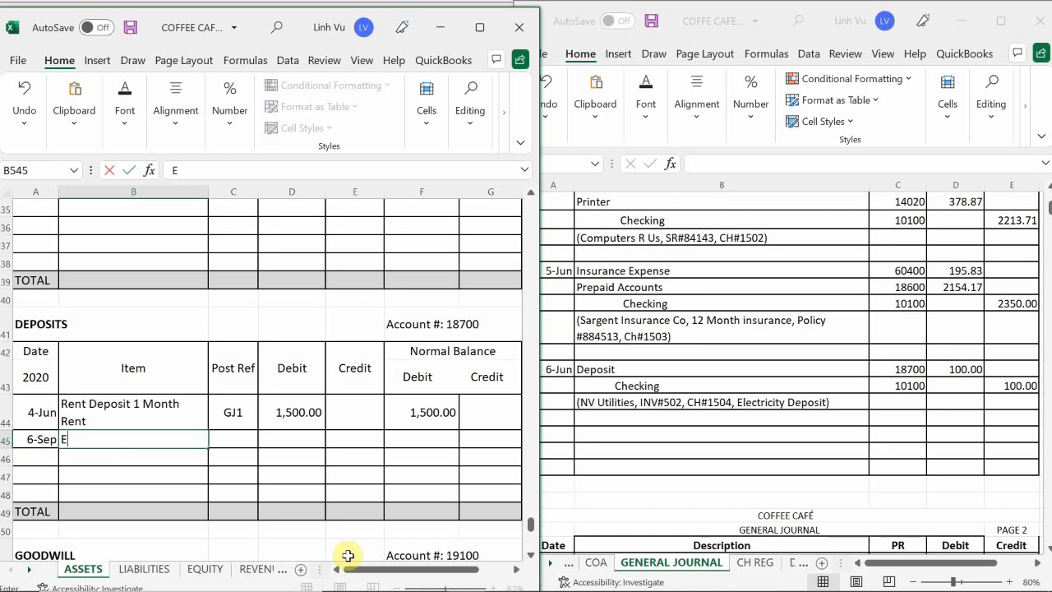
pyautogui.press('BackSpace')
pyautogui.write('lectric')
pyautogui.press('BackSpace')
pyautogui.press('BackSpace')
pyautogui.press('BackSpace')
pyautogui.press('BackSpace')
pyautogui.write('tricity Deposit')
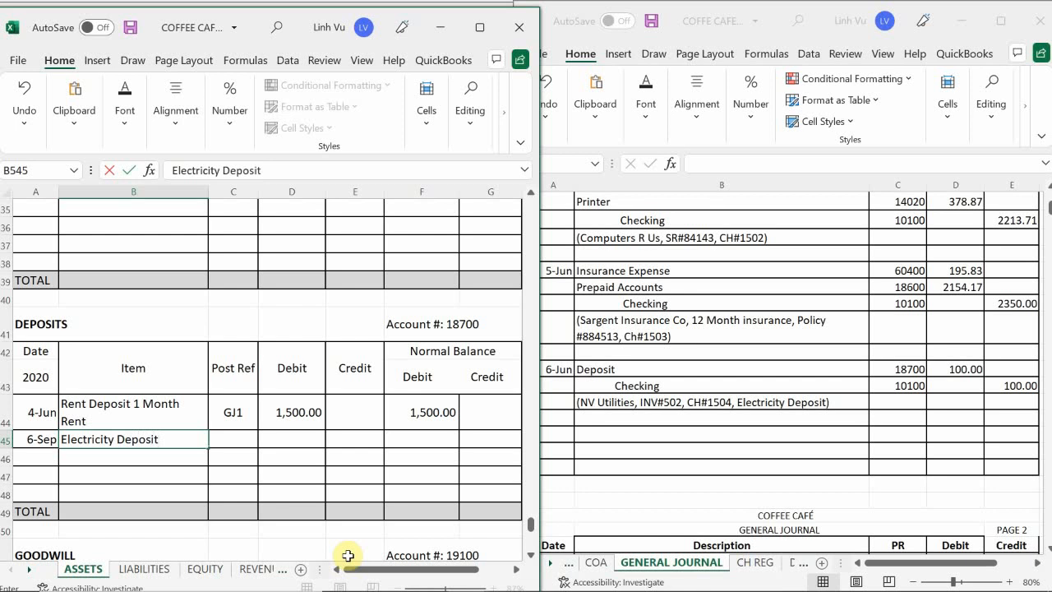
pyautogui.write('s NV Utilies')
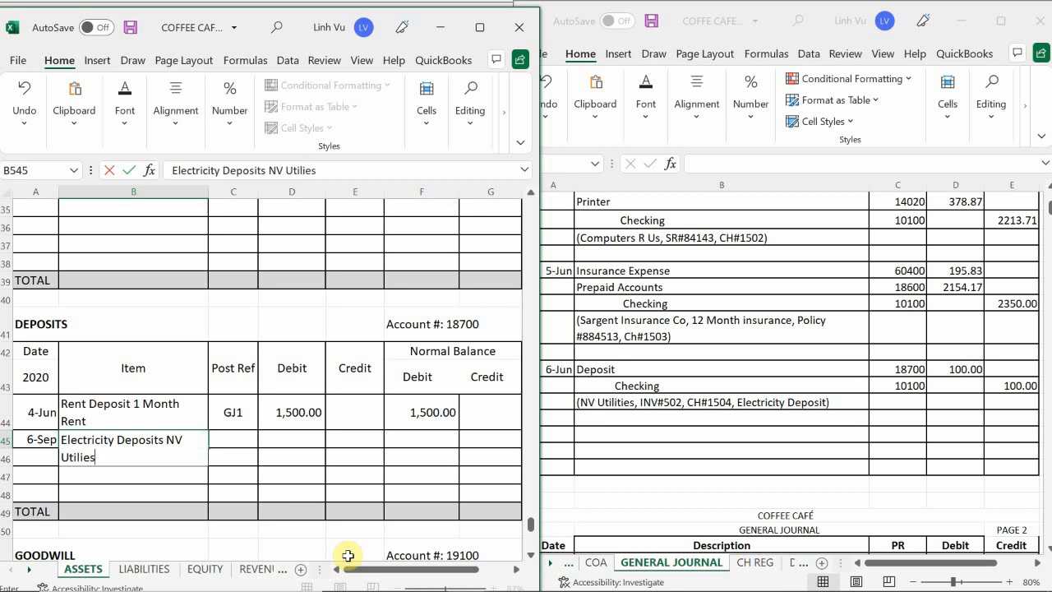
pyautogui.press('Return')
# Fill in post reference GJ1 and a debit of 100 in row 545 of the Deposits account
pyautogui.press('Right')
pyautogui.press('Up')
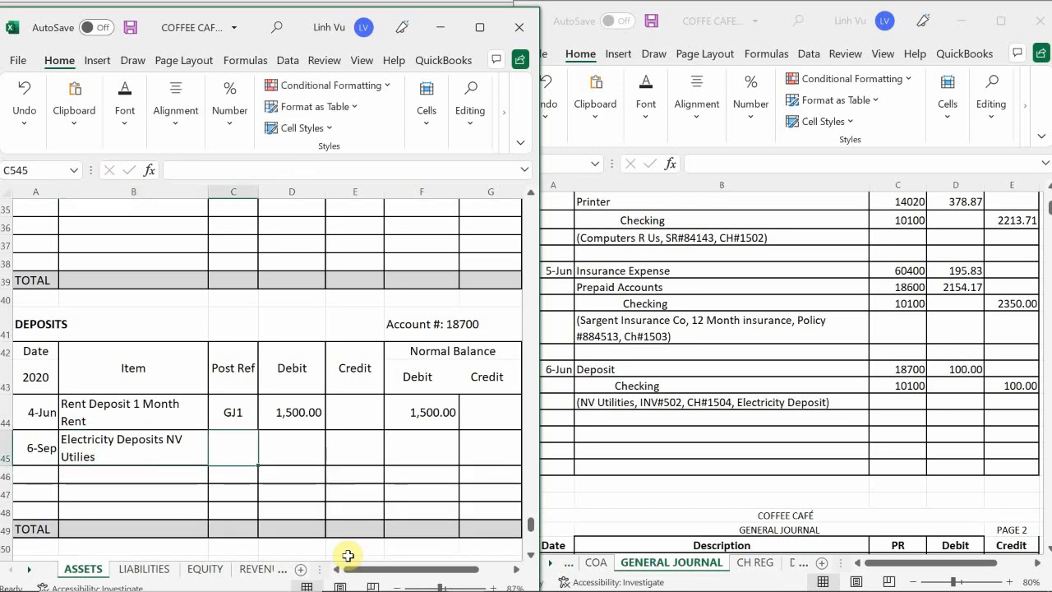
pyautogui.write('GJ1')
pyautogui.press('Return')
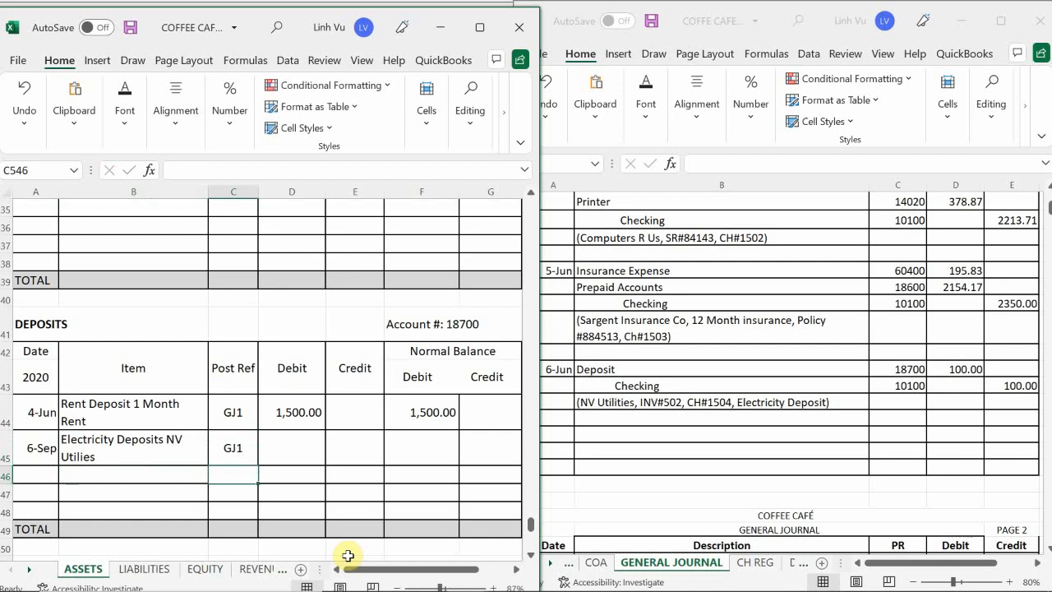
pyautogui.press('Right')
pyautogui.press('Up')
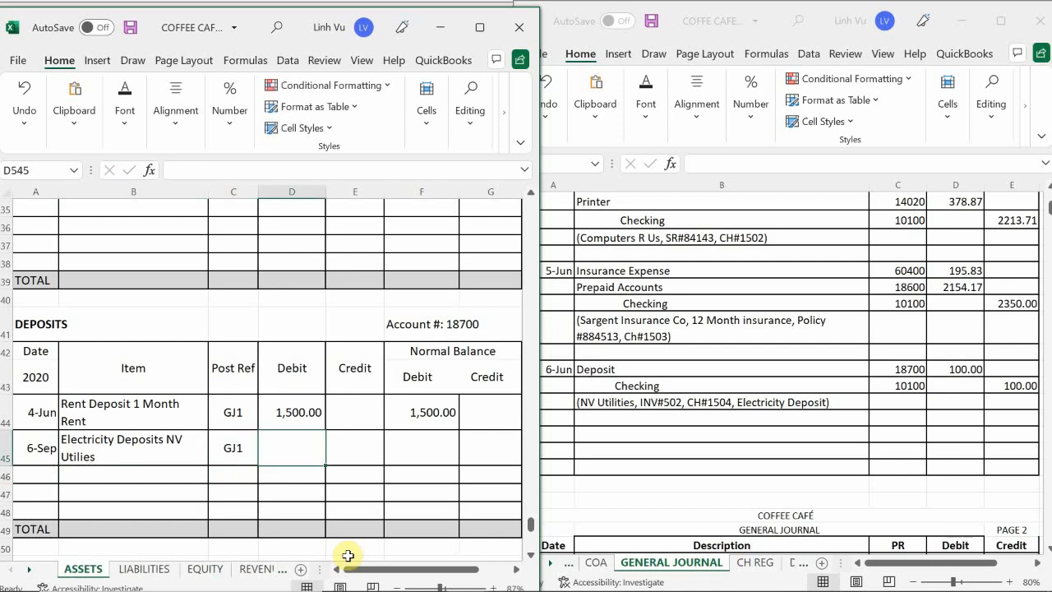
pyautogui.write('100')
pyautogui.press('Return')
# Calculate the Deposits account's debit balance in F545 with the formula =F544+D545-E545
pyautogui.press('Right')
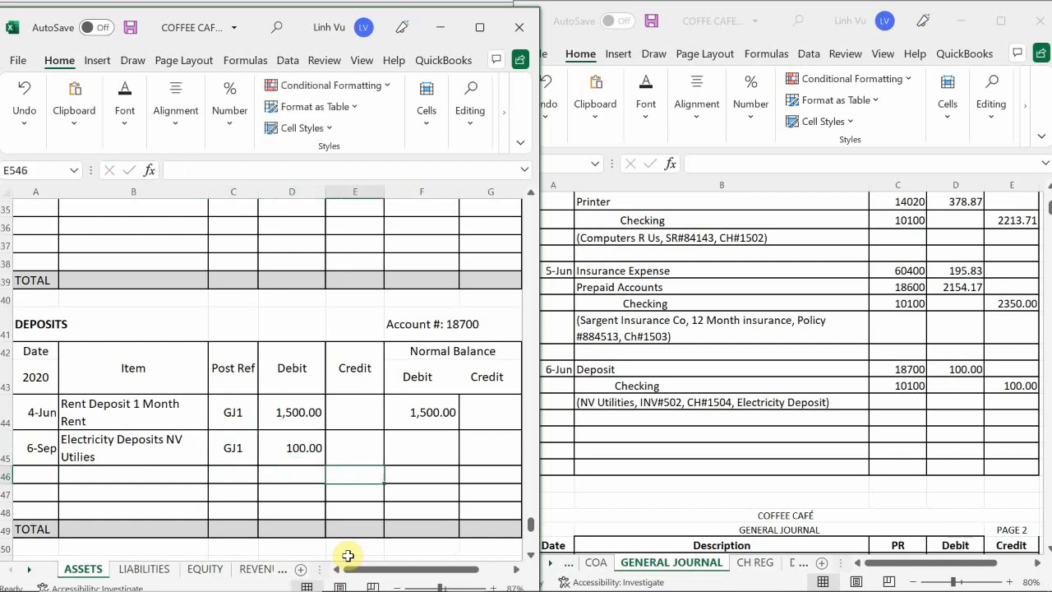
pyautogui.press('Right')
pyautogui.press('Up')
pyautogui.write('=')
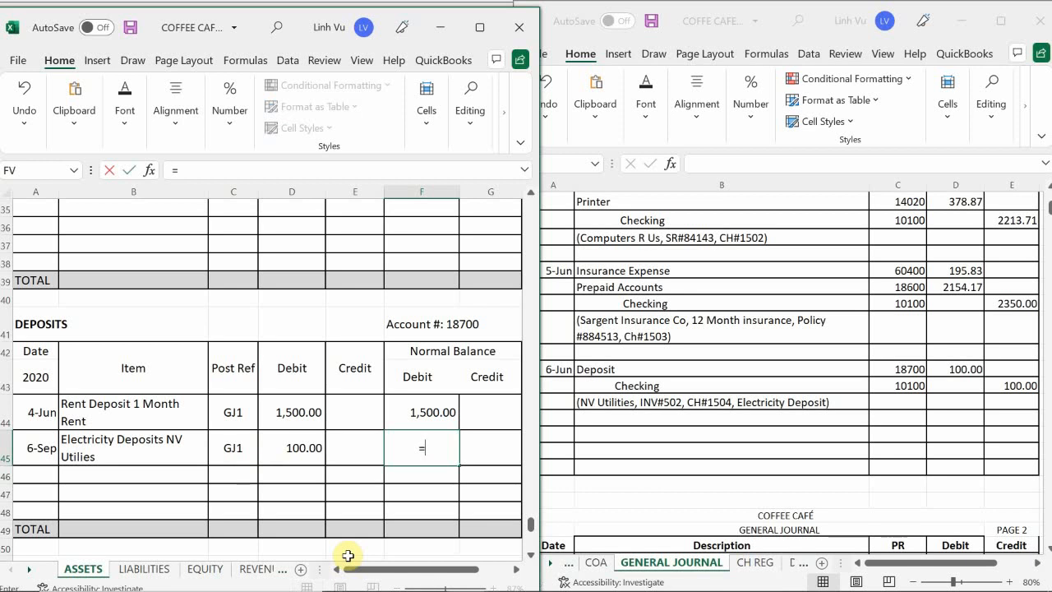
pyautogui.press('Up')
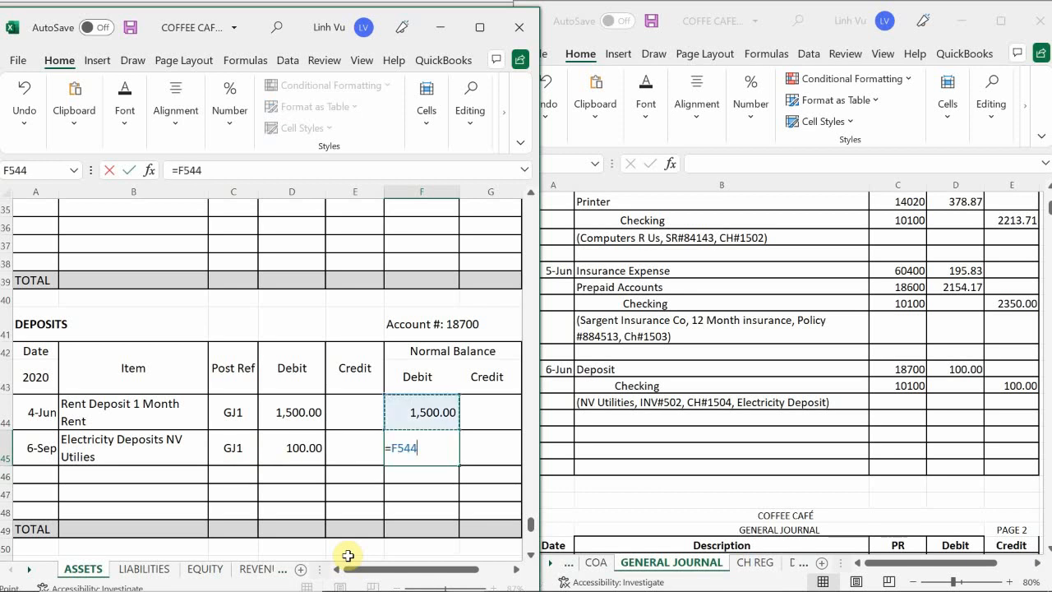
pyautogui.write('+')
pyautogui.press('Left')
pyautogui.press('Left')
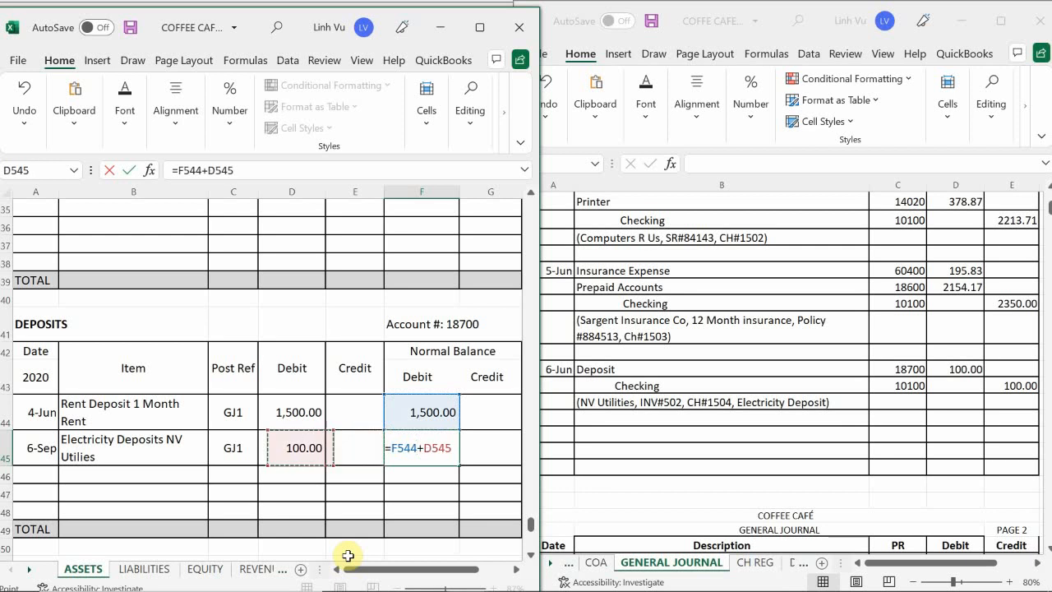
pyautogui.write('-')
pyautogui.press('Left')
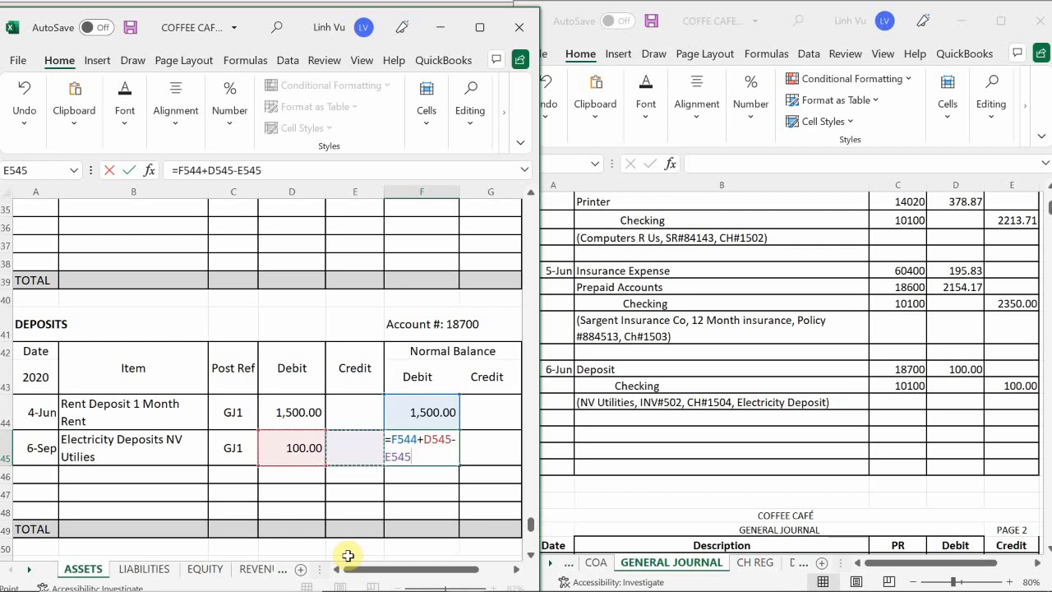
pyautogui.press('Return')
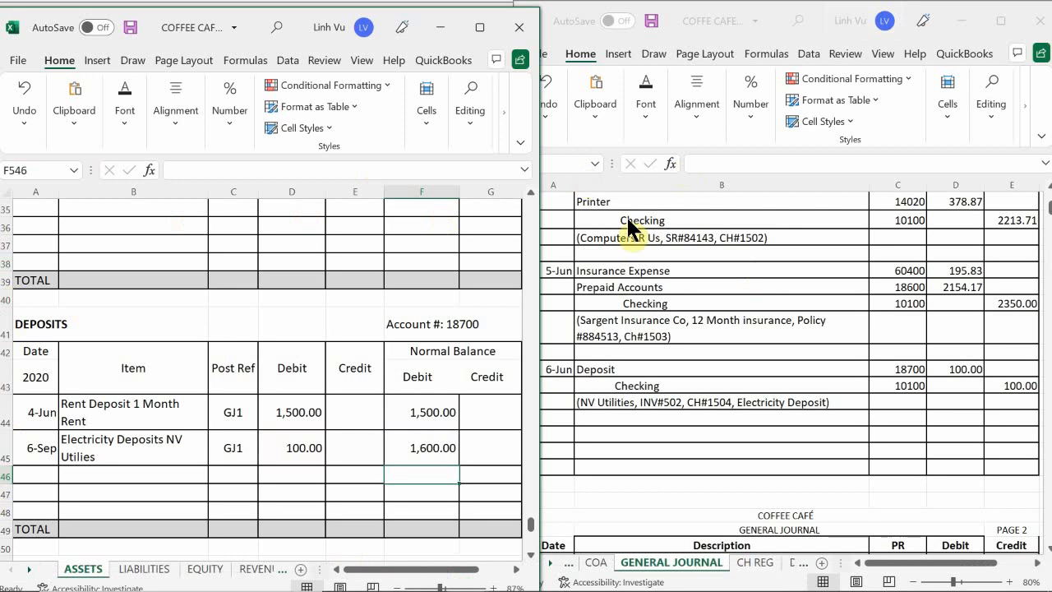
# Enter the date 6/6 in A20 of the Checking account, number 10100, on the ASSETS sheet
pyautogui.click(418, 419)
pyautogui.scroll(-8, 419, 426)
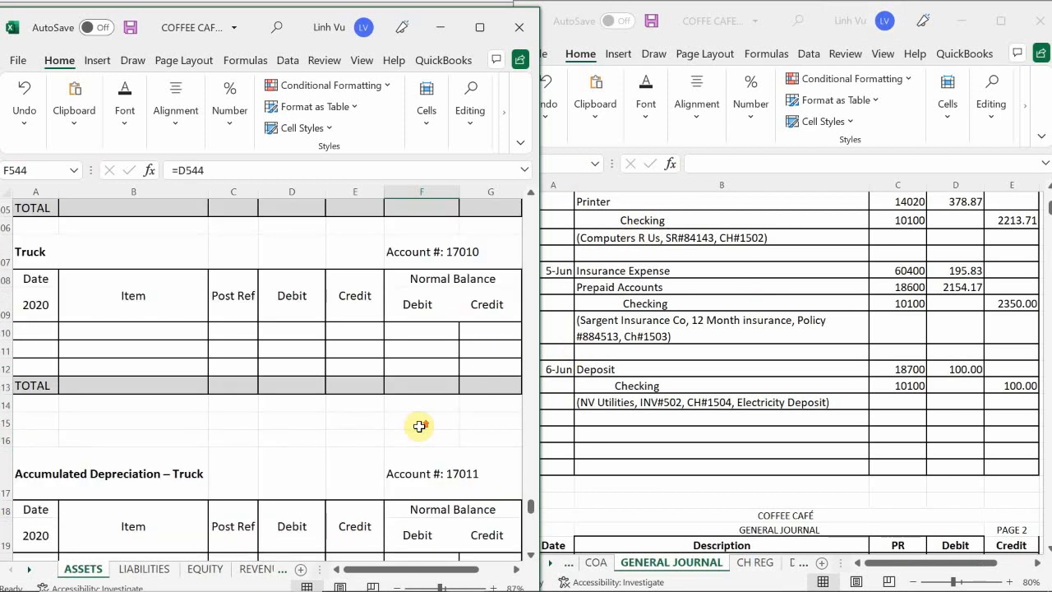
pyautogui.scroll(20, 419, 426)
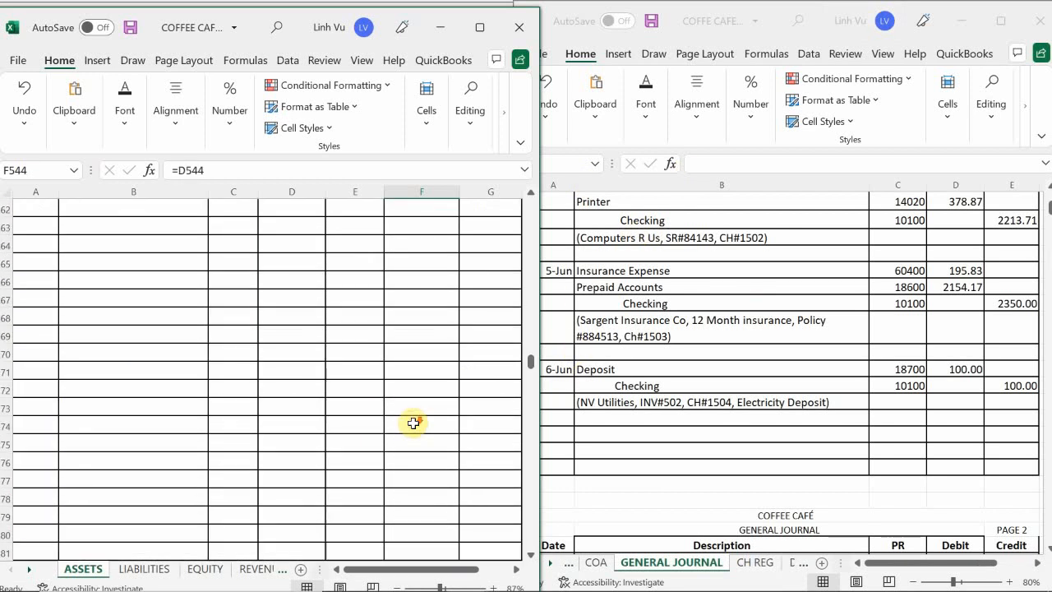
pyautogui.scroll(7, 414, 422)
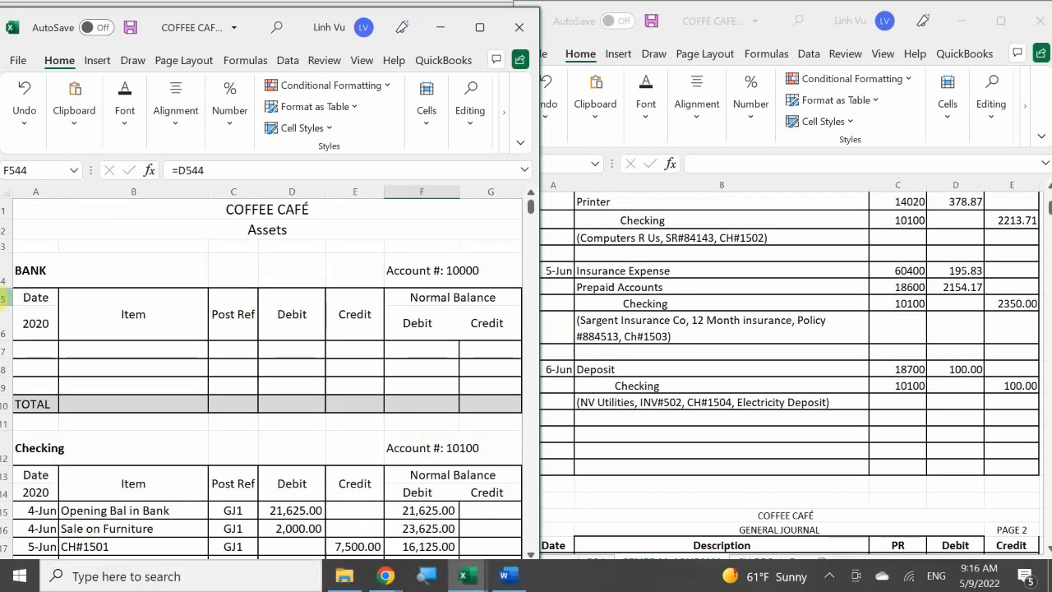
pyautogui.scroll(-3, 124, 399)
pyautogui.scroll(-1, 129, 399)
pyautogui.scroll(1, 124, 400)
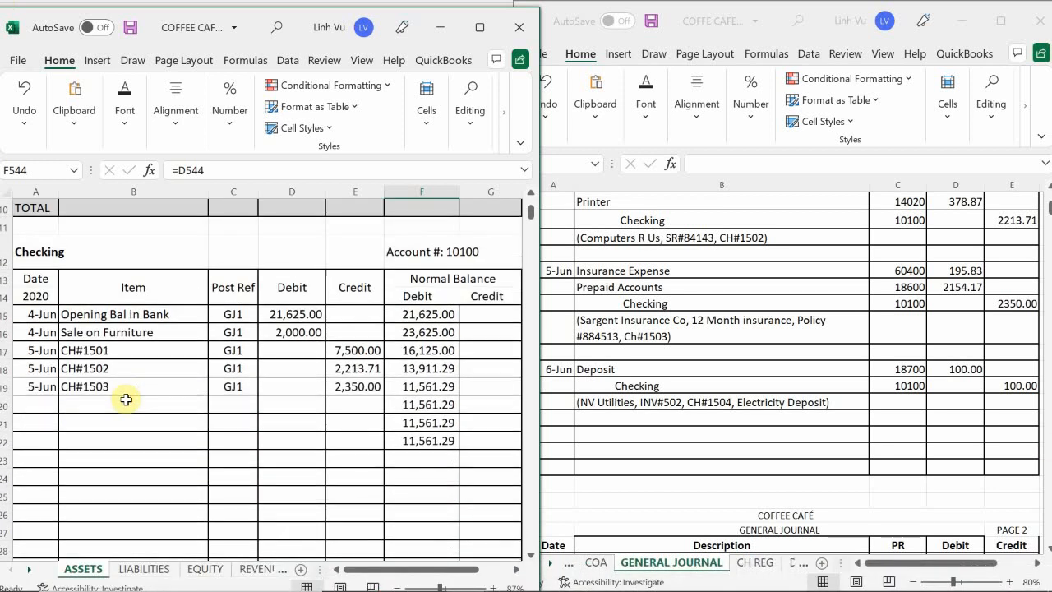
pyautogui.click(38, 403)
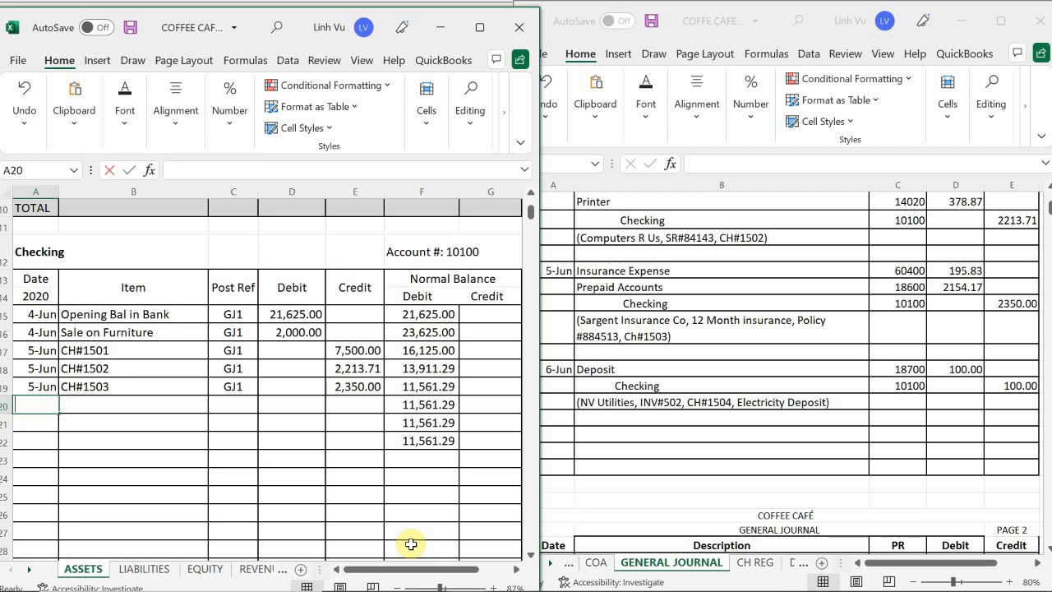
pyautogui.write('6/6')
pyautogui.press('Return')
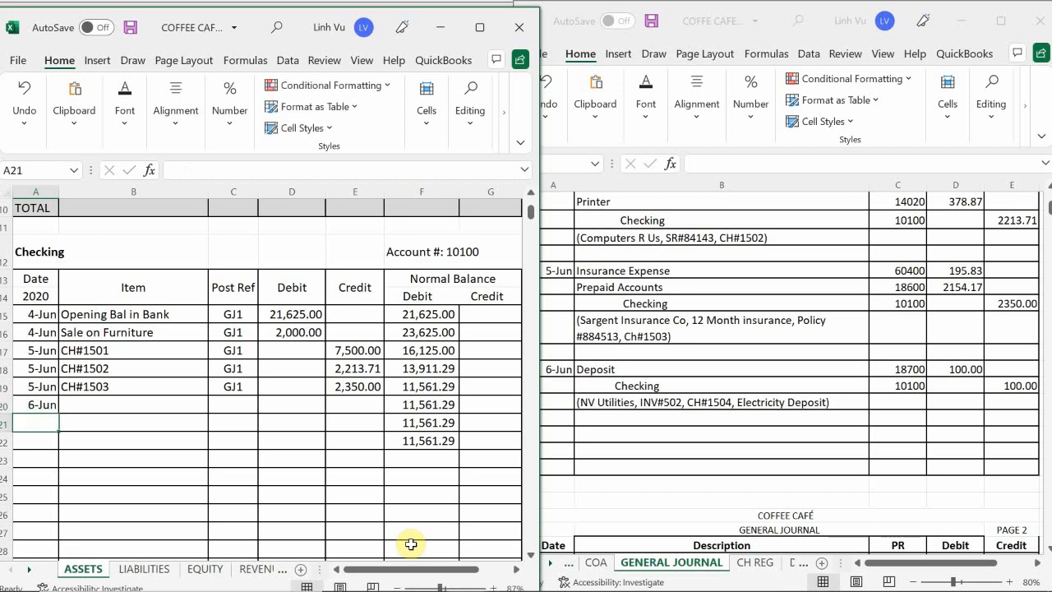
# Enter CH#1504 as the item in B20 of the Checking account
pyautogui.press('Right')
pyautogui.press('Up')
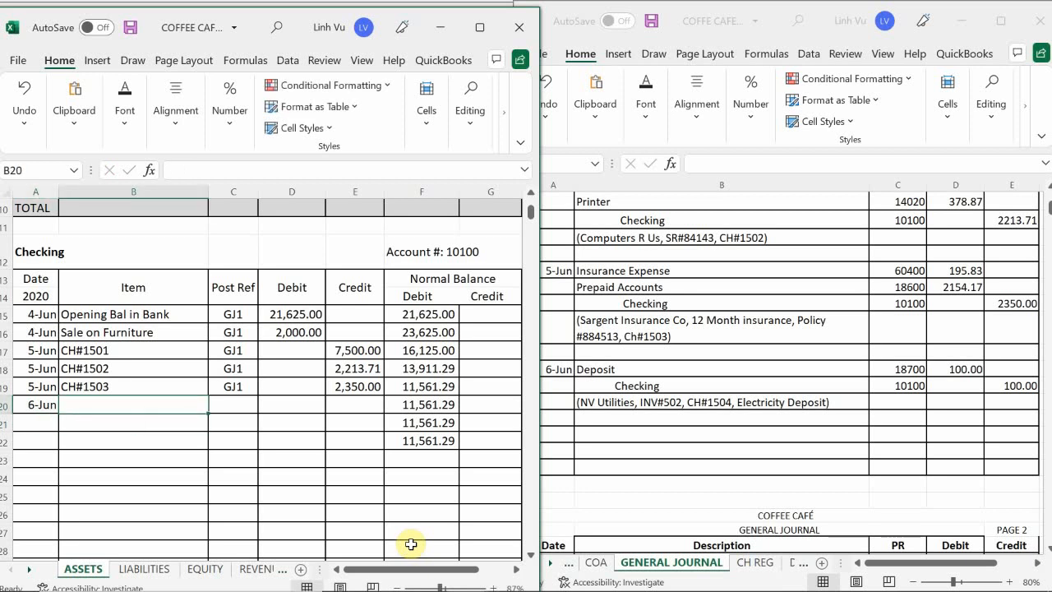
pyautogui.write('CH#10')
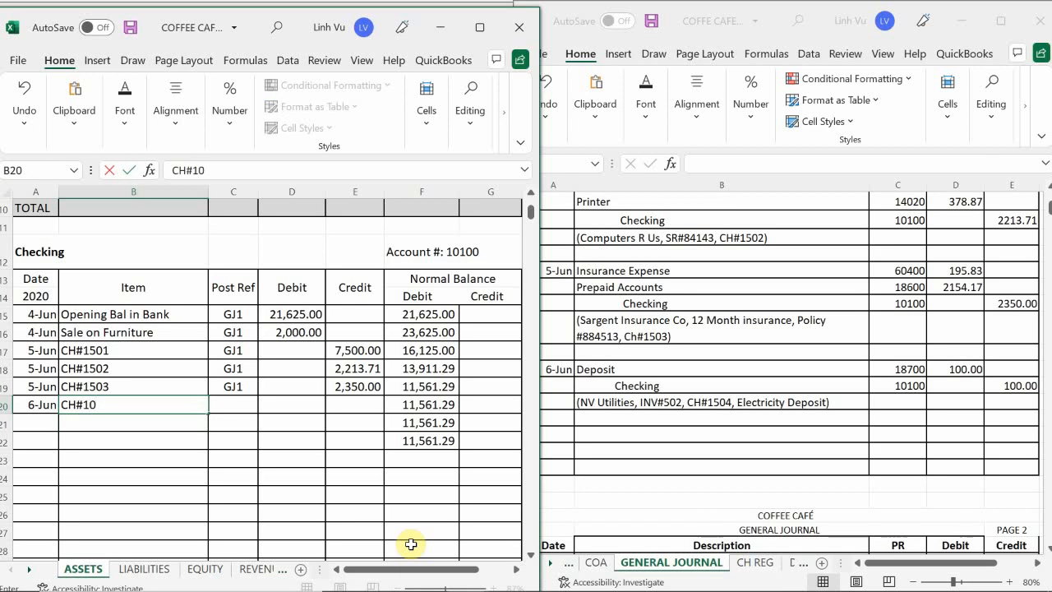
pyautogui.press('BackSpace')
pyautogui.write('504')
pyautogui.press('Return')
# Set the post reference in C20 equal to the cell above and enter a credit of 100 in E20
pyautogui.press('Right')
pyautogui.press('Up')
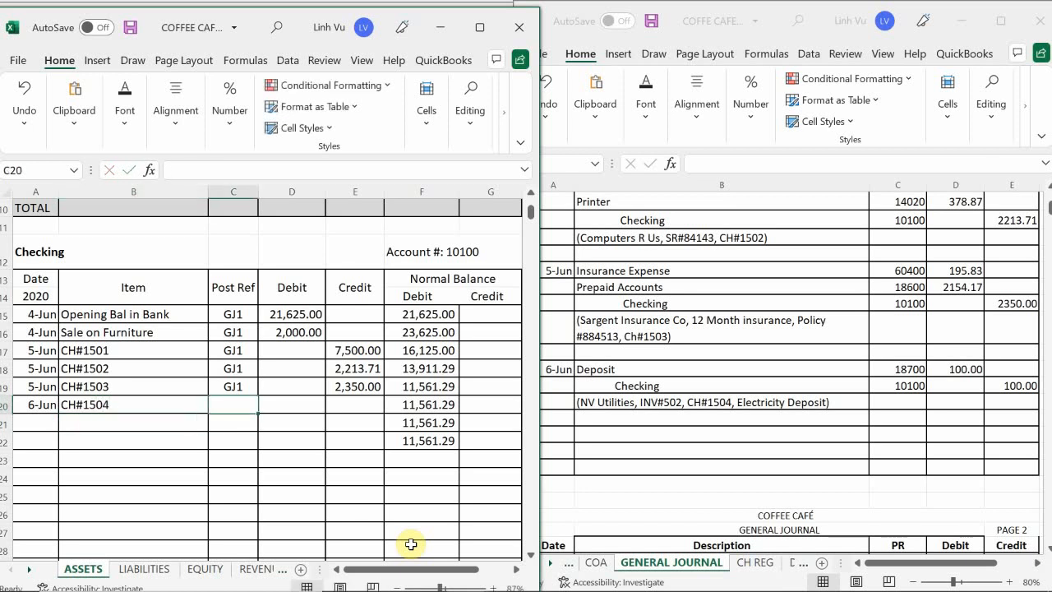
pyautogui.write('=')
pyautogui.press('Up')
pyautogui.press('Return')
pyautogui.press('Right')
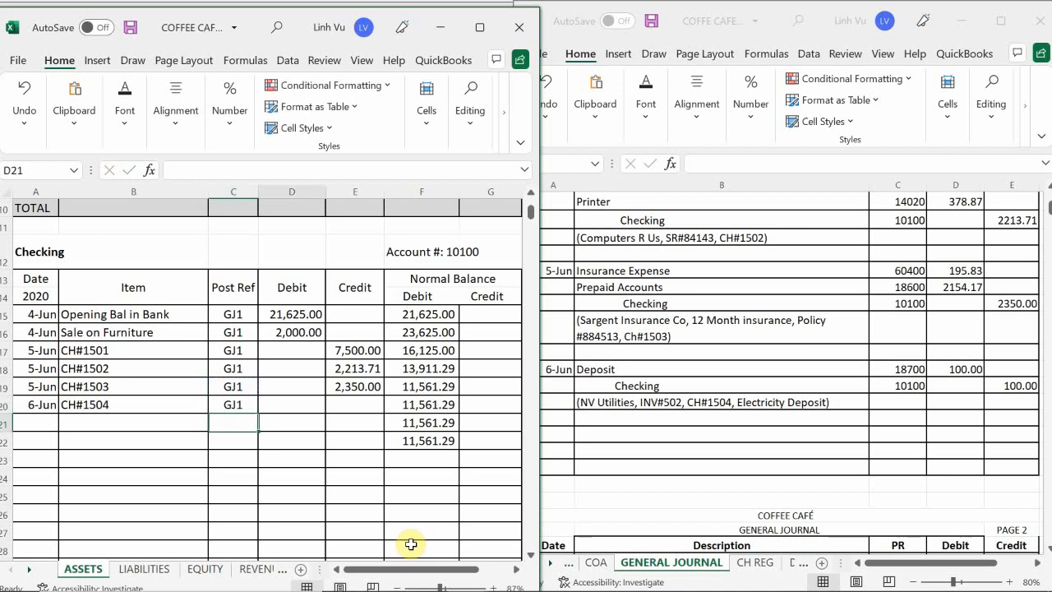
pyautogui.press('Up')
pyautogui.press('Right')
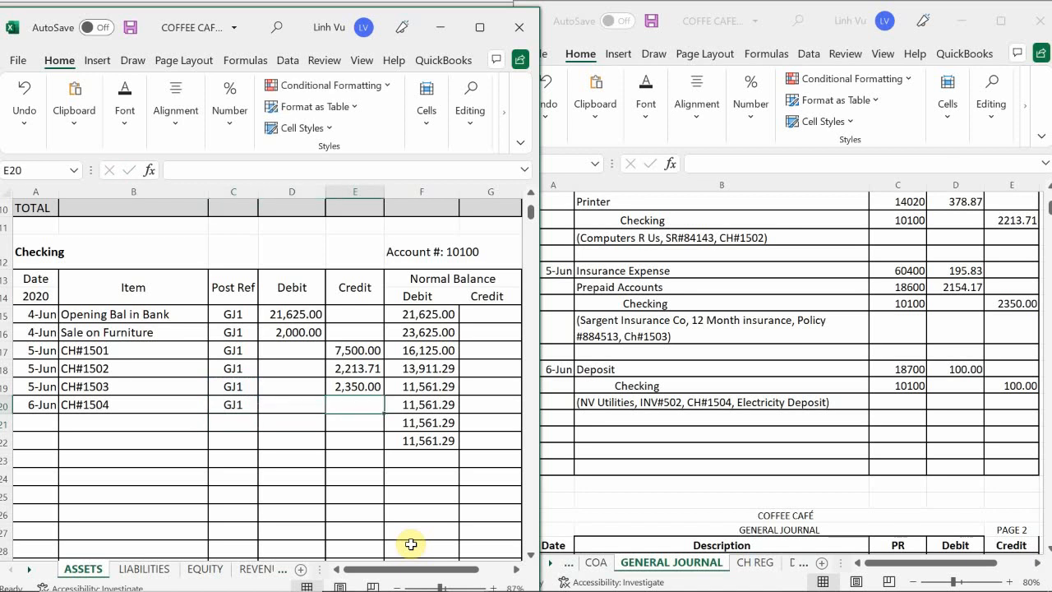
pyautogui.write('100')
pyautogui.press('Return')
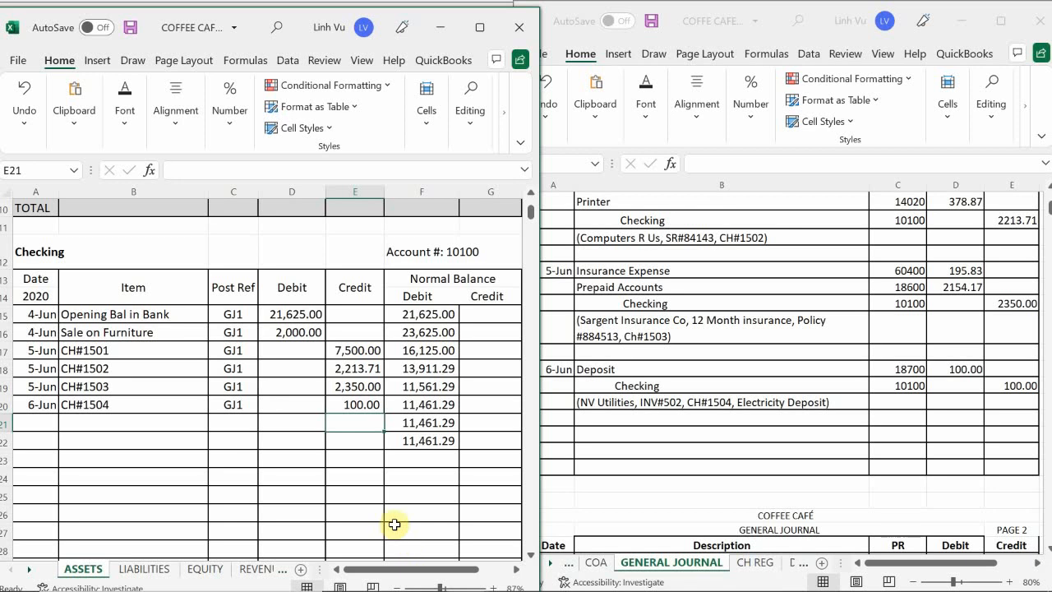
# Switch to the subsidiary ledger workbook and enter the date 6/6 in A171 of the NV Utilities account on the VENDORS sheet
pyautogui.moveTo(514, 580)
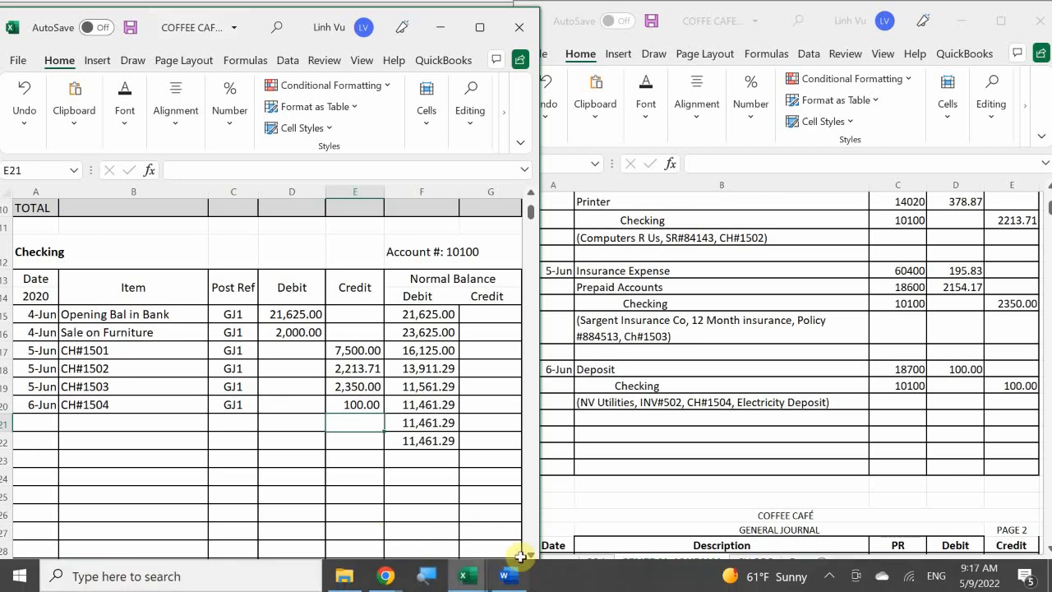
pyautogui.moveTo(465, 580)
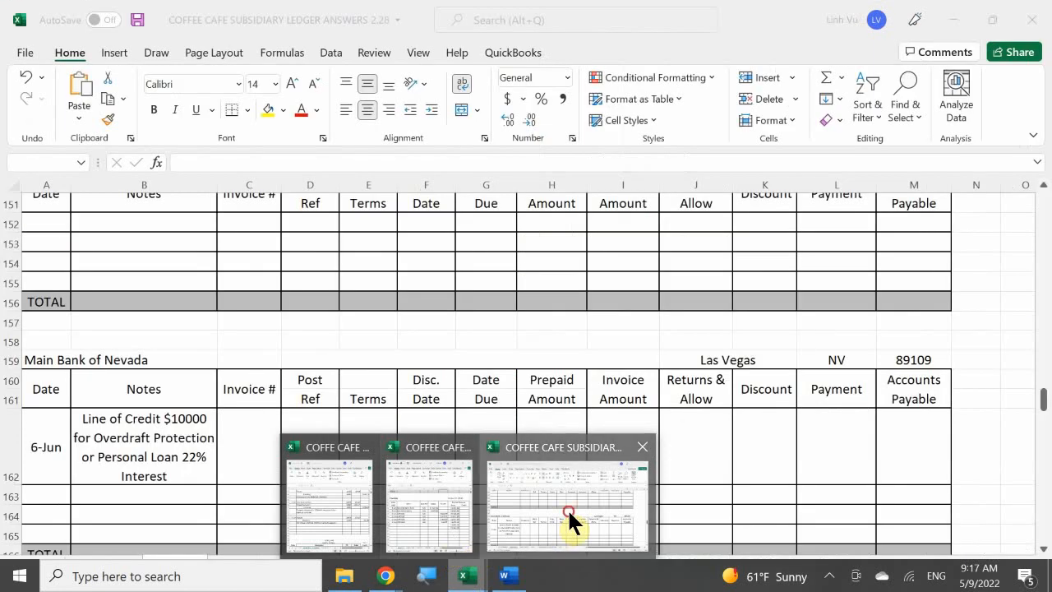
pyautogui.click(567, 508)
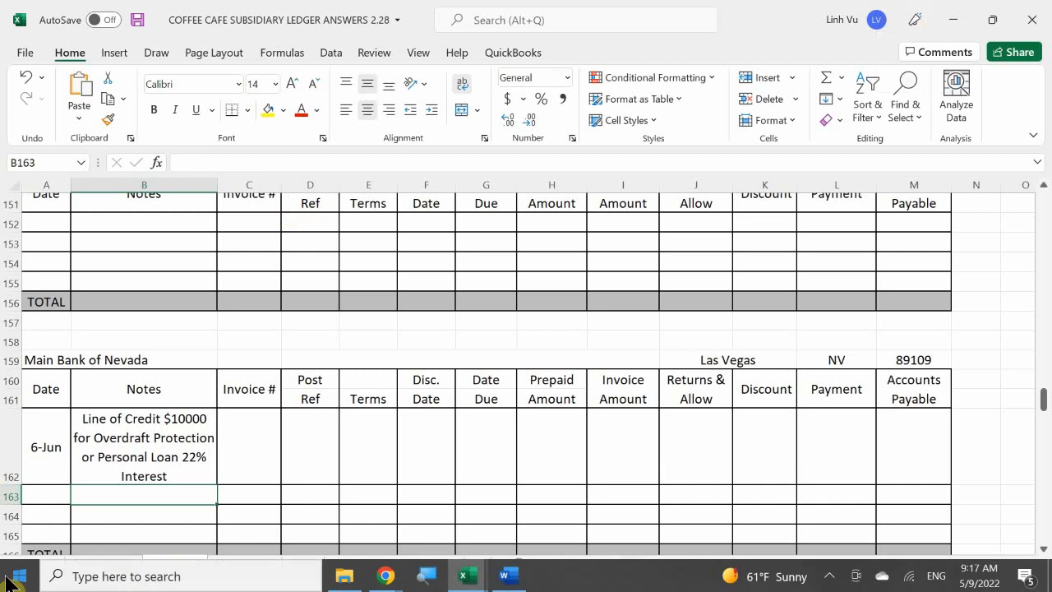
pyautogui.click(103, 436)
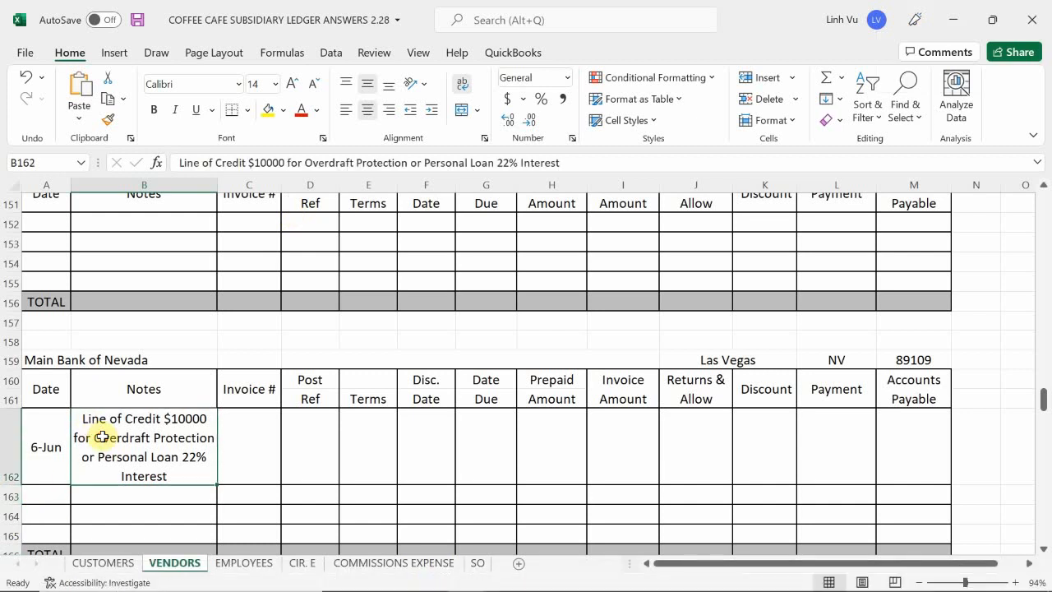
pyautogui.scroll(-3, 103, 436)
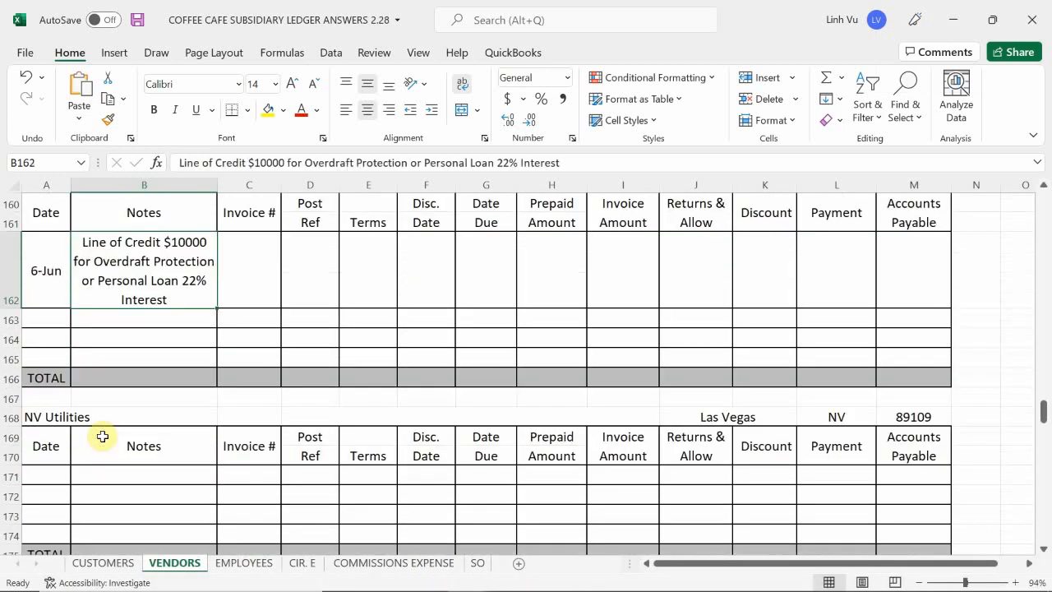
pyautogui.scroll(-1, 103, 436)
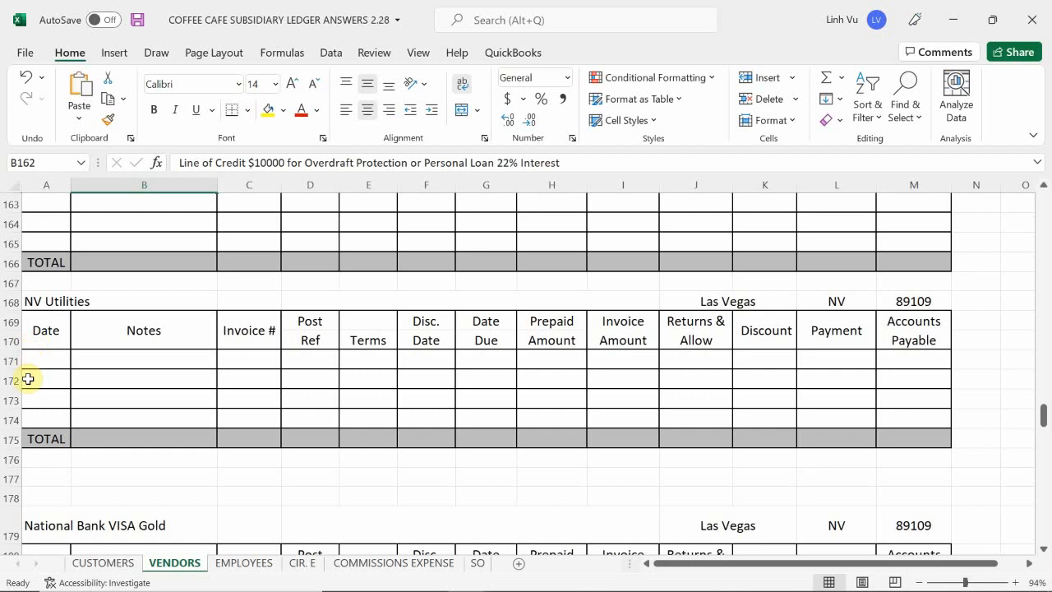
pyautogui.scroll(1, 28, 379)
pyautogui.click(41, 486)
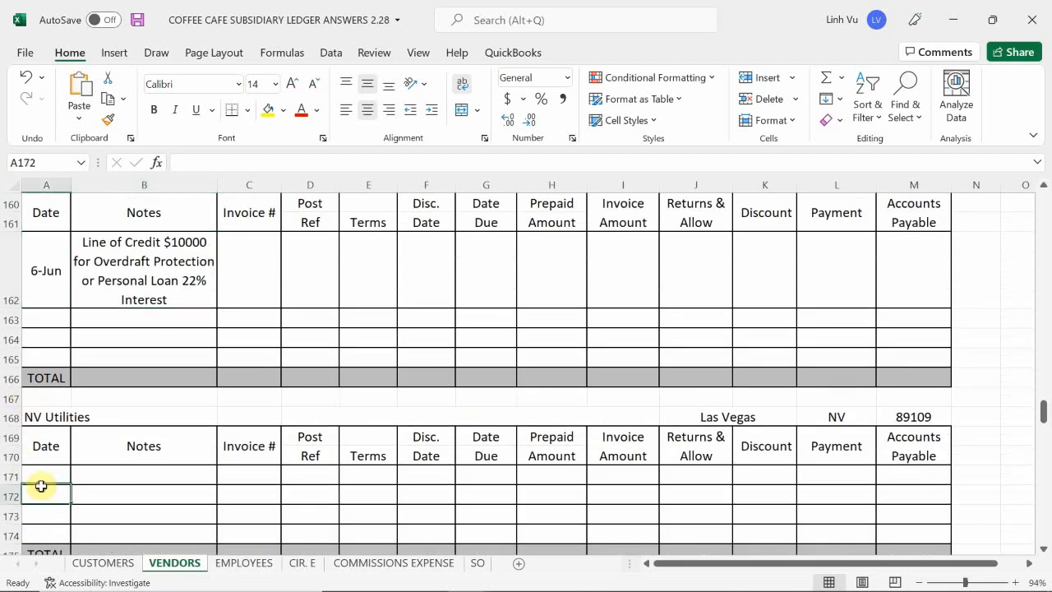
pyautogui.click(44, 474)
pyautogui.write('6')
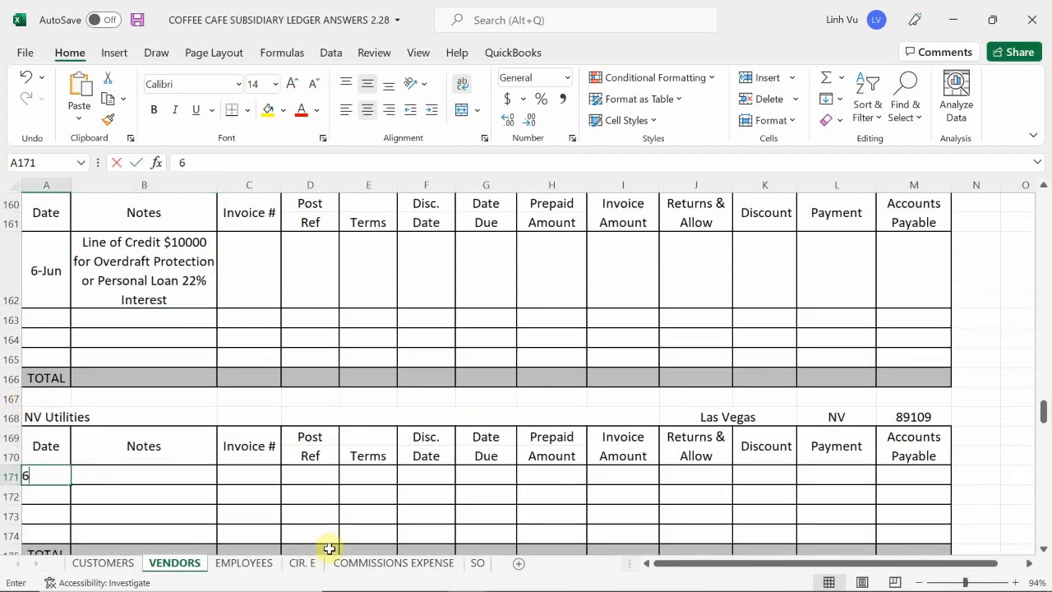
pyautogui.write('/6')
pyautogui.press('Return')
# Enter the note Electricity Deposit CH#1504 in B171 of the NV Utilities account
pyautogui.press('Up')
pyautogui.press('Right')
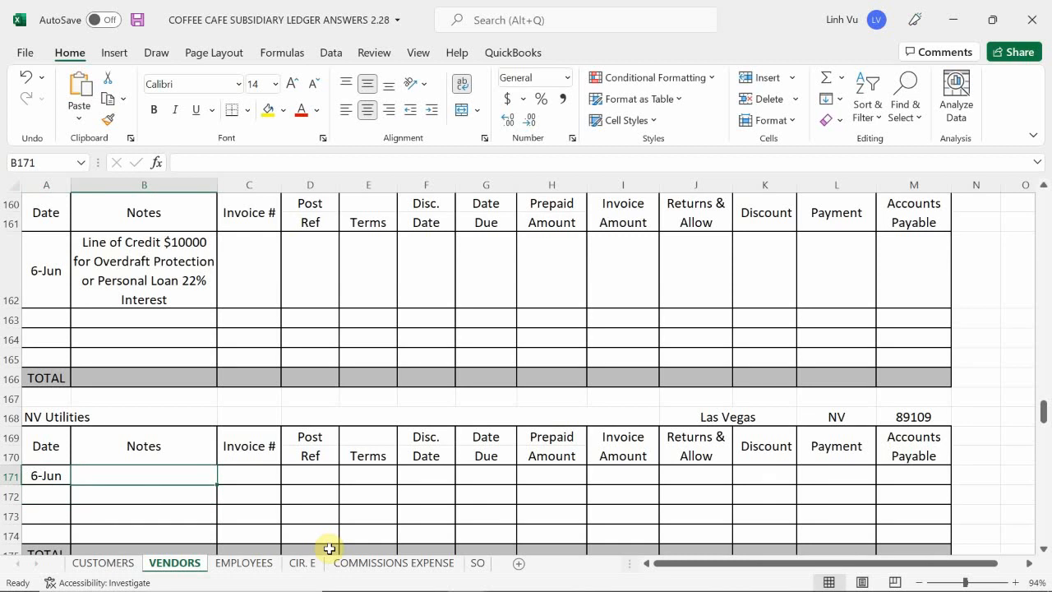
pyautogui.write('Elect')
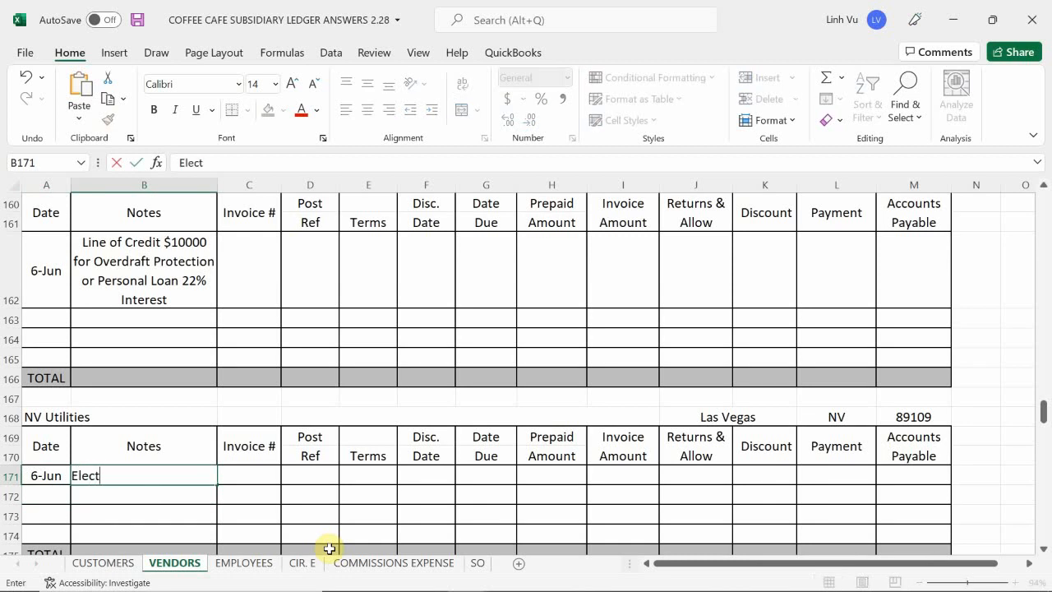
pyautogui.write('ricity Deposits')
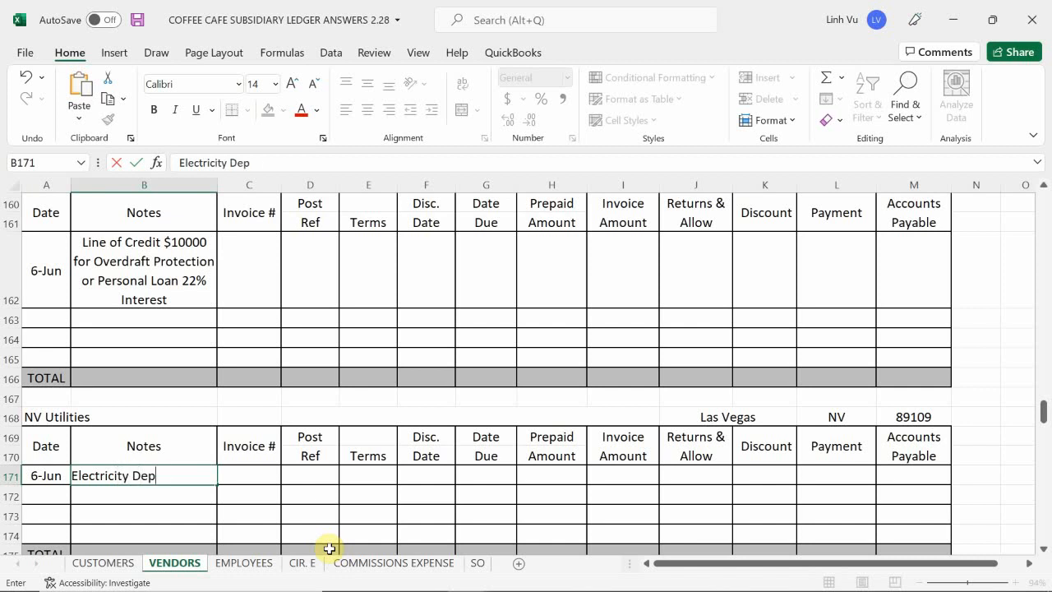
pyautogui.press('BackSpace')
pyautogui.write('CH#1504')
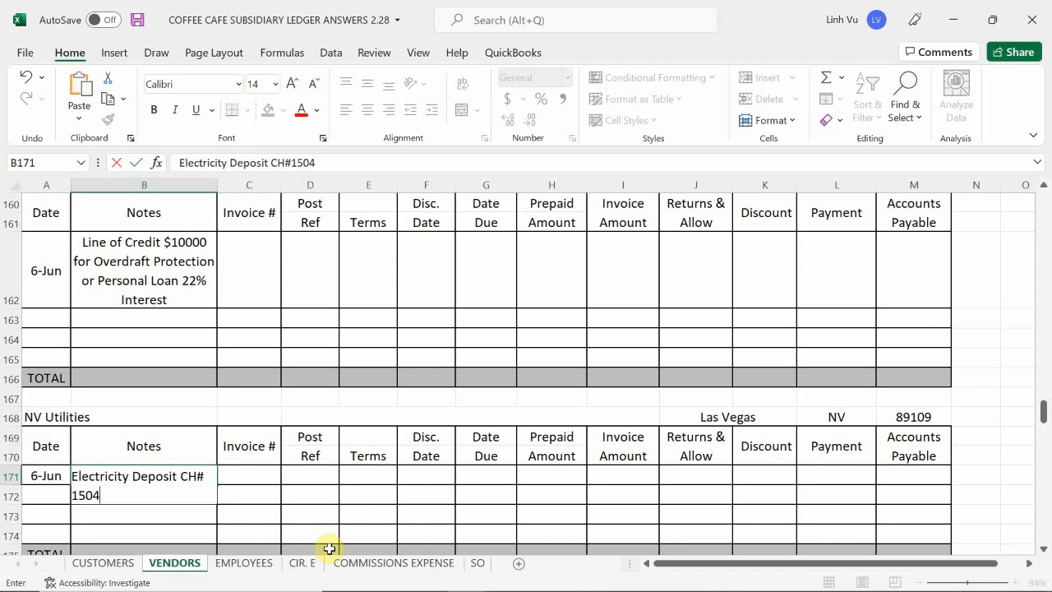
pyautogui.press('Return')
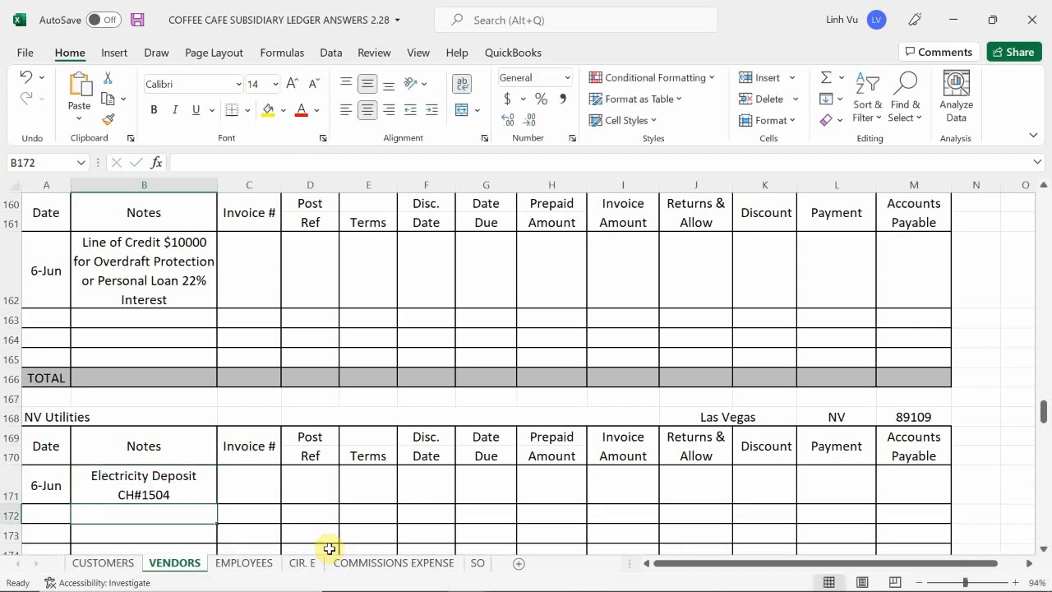
# Check the Word scenario for the NV Utilities invoice number and enter 502 in C171
pyautogui.press('Up')
pyautogui.press('Right')
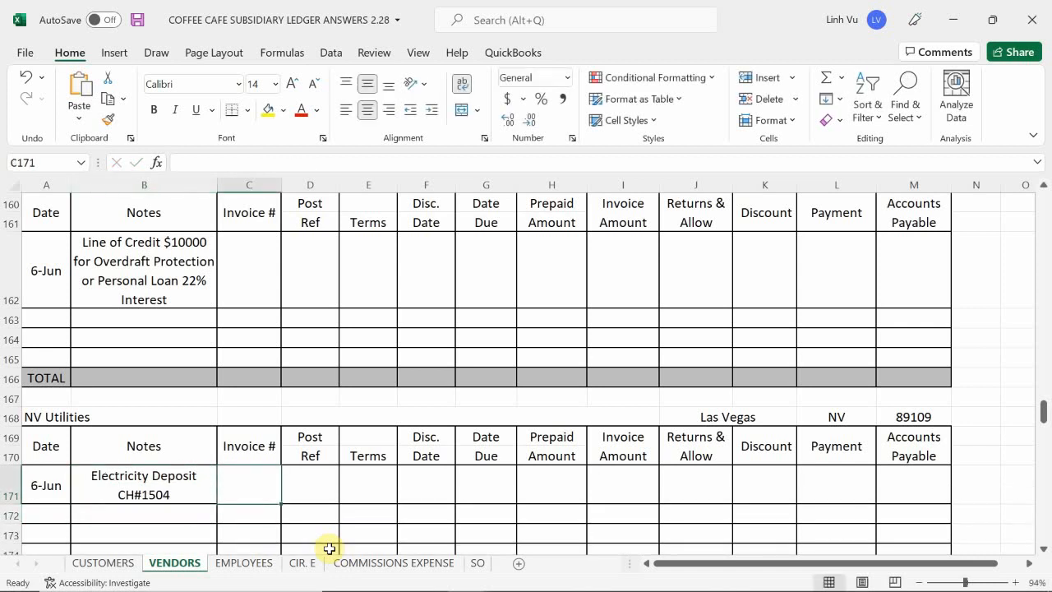
pyautogui.moveTo(501, 585)
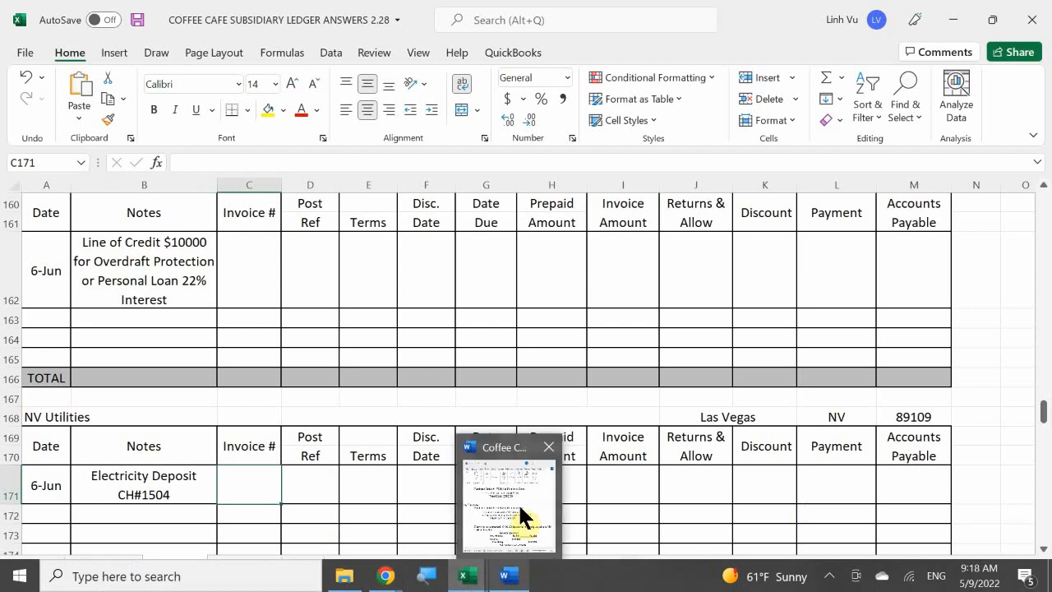
pyautogui.moveTo(518, 502)
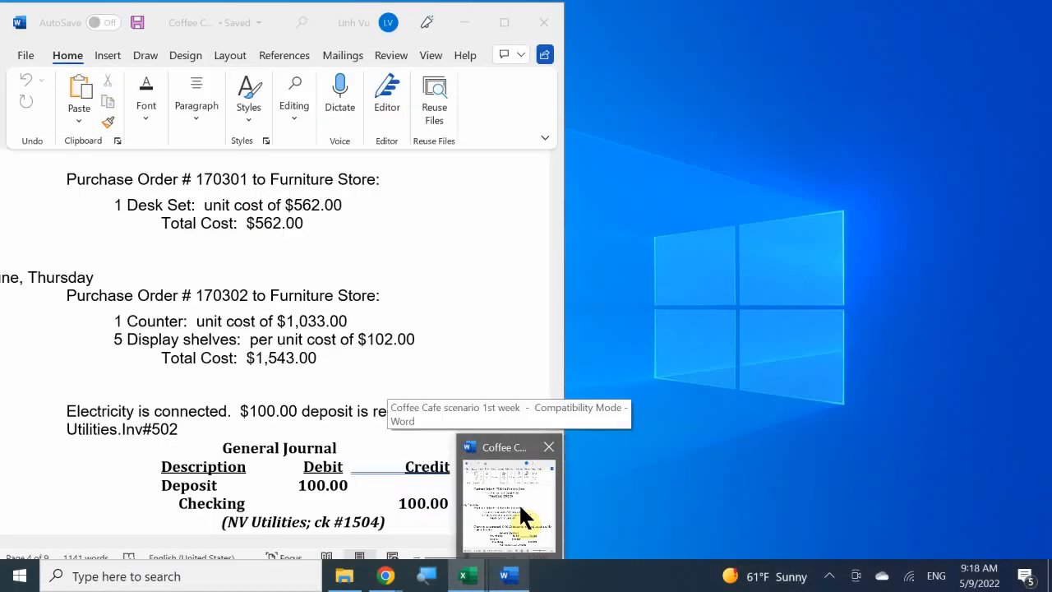
pyautogui.write('2')
pyautogui.press('Return')
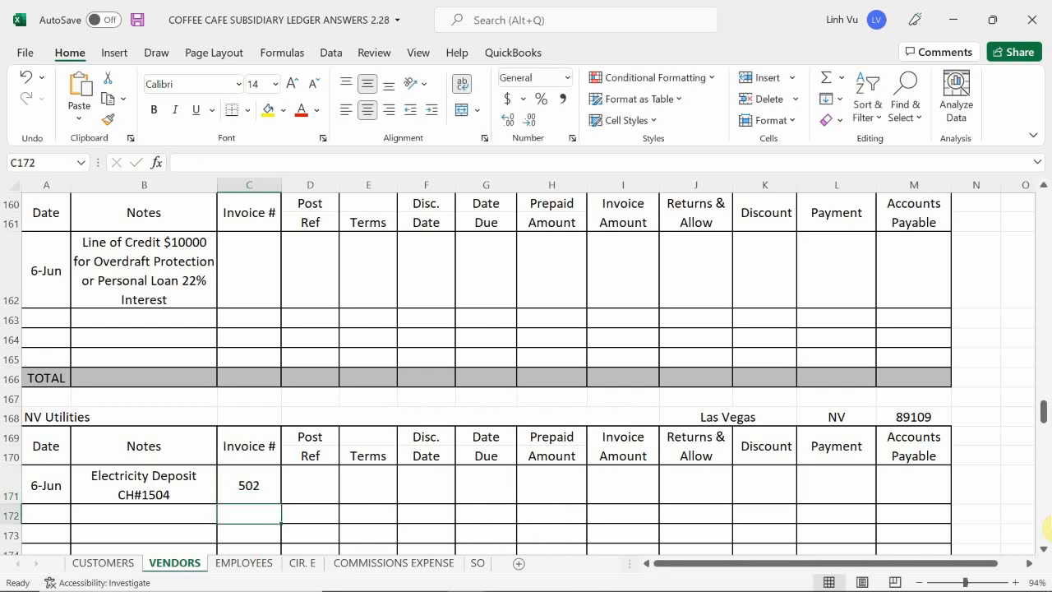
# Enter GJ1 as the post reference in D171 of the NV Utilities account
pyautogui.press('Up')
pyautogui.press('Right')
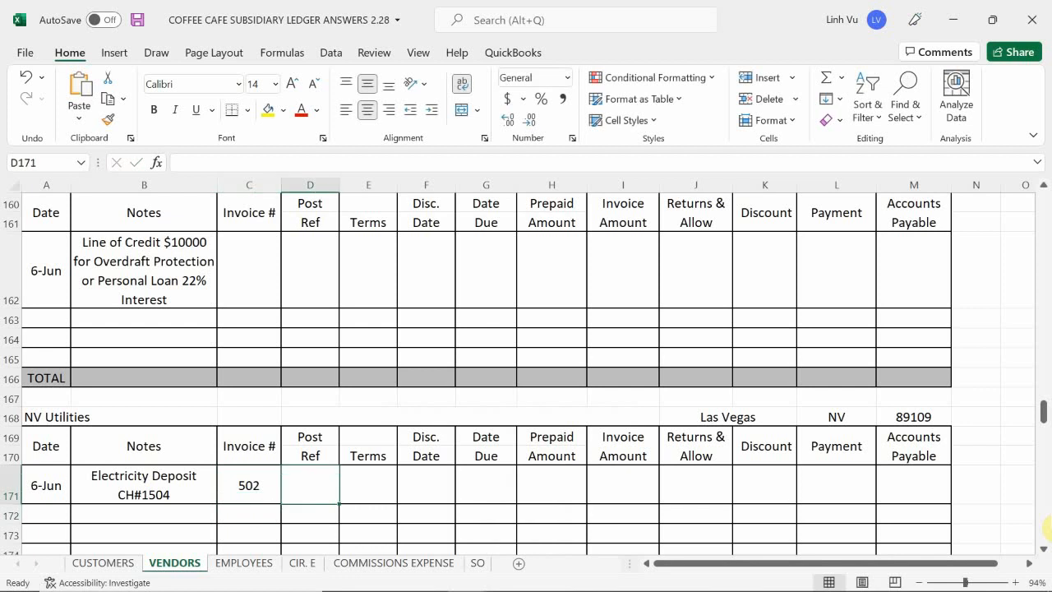
pyautogui.write('GJ1')
pyautogui.press('Return')
pyautogui.press('Right')
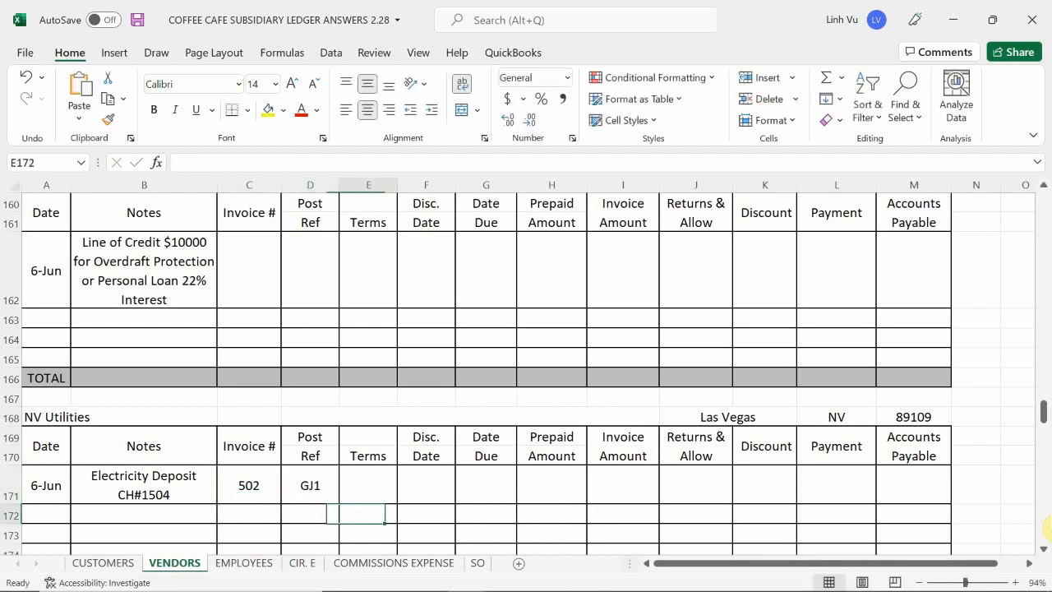
# Enter an invoice amount of 100 in I171 and a payment of 100 in L171 for NV Utilities
pyautogui.press('Up')
pyautogui.press('Right')
pyautogui.press('Right')
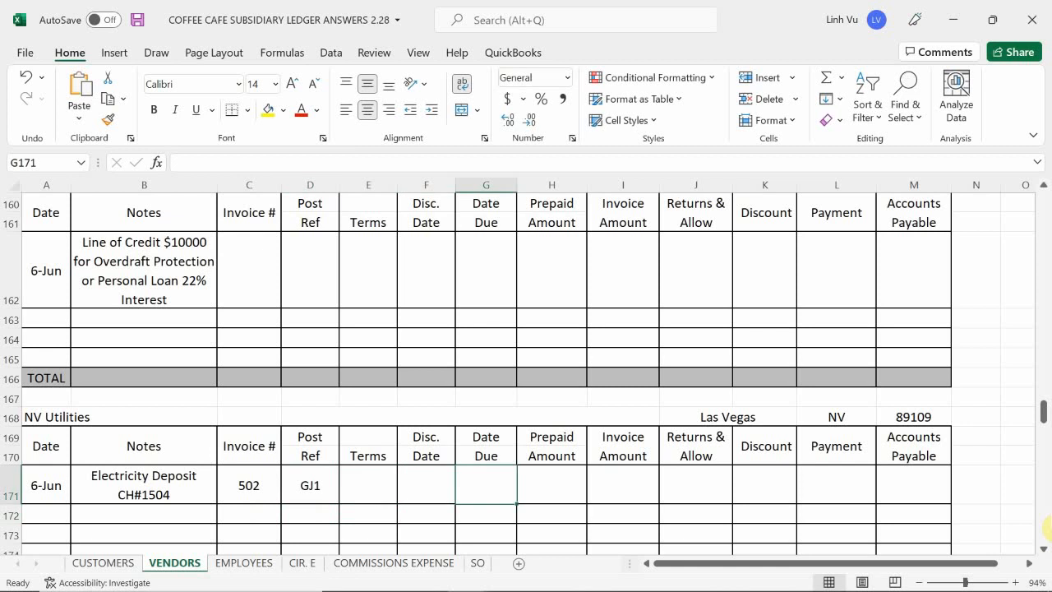
pyautogui.press('Right')
pyautogui.press('Right')
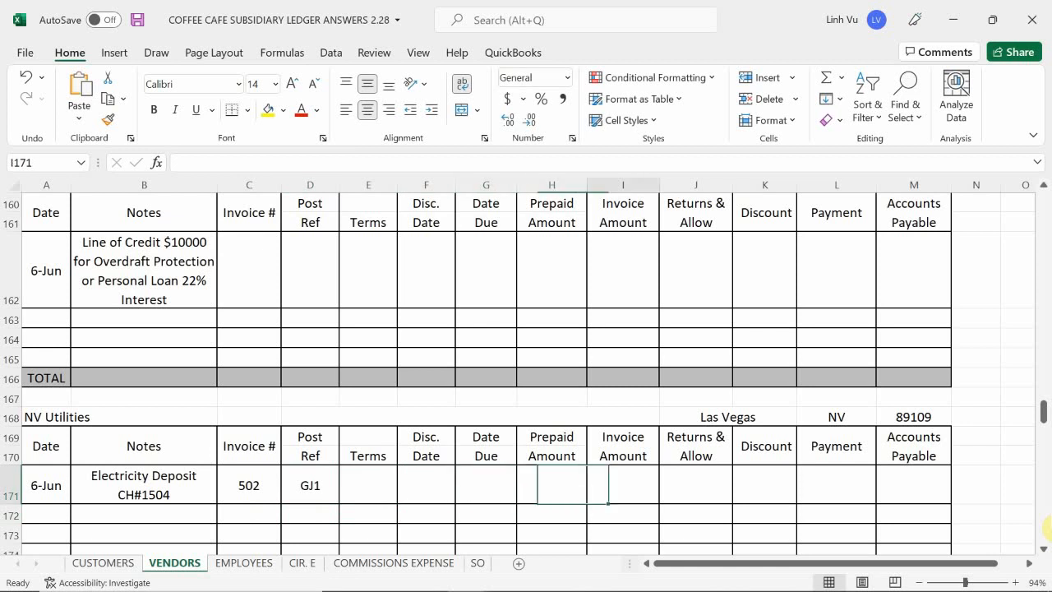
pyautogui.write('100')
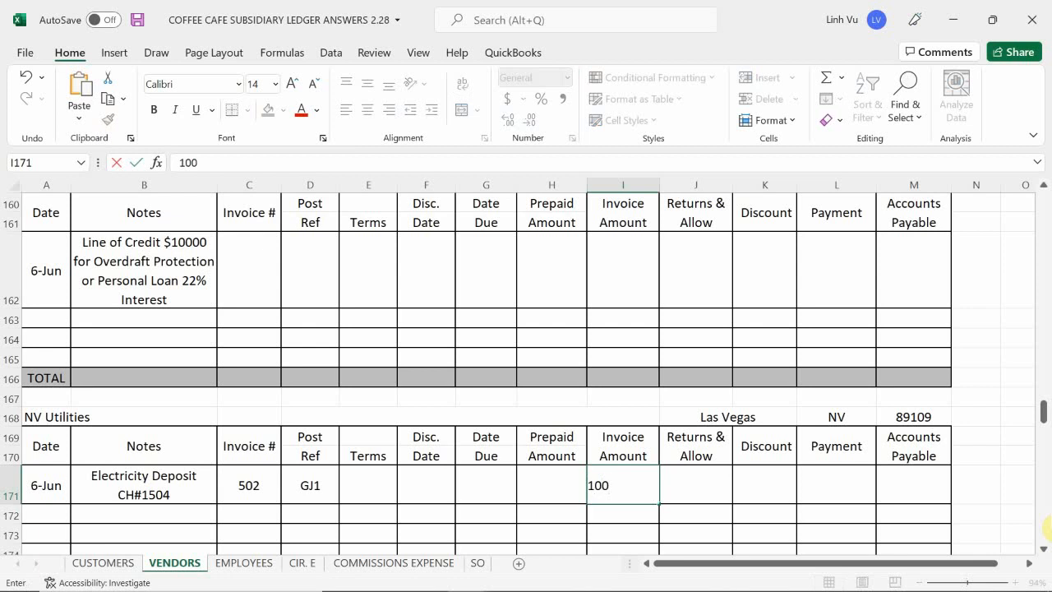
pyautogui.press('Return')
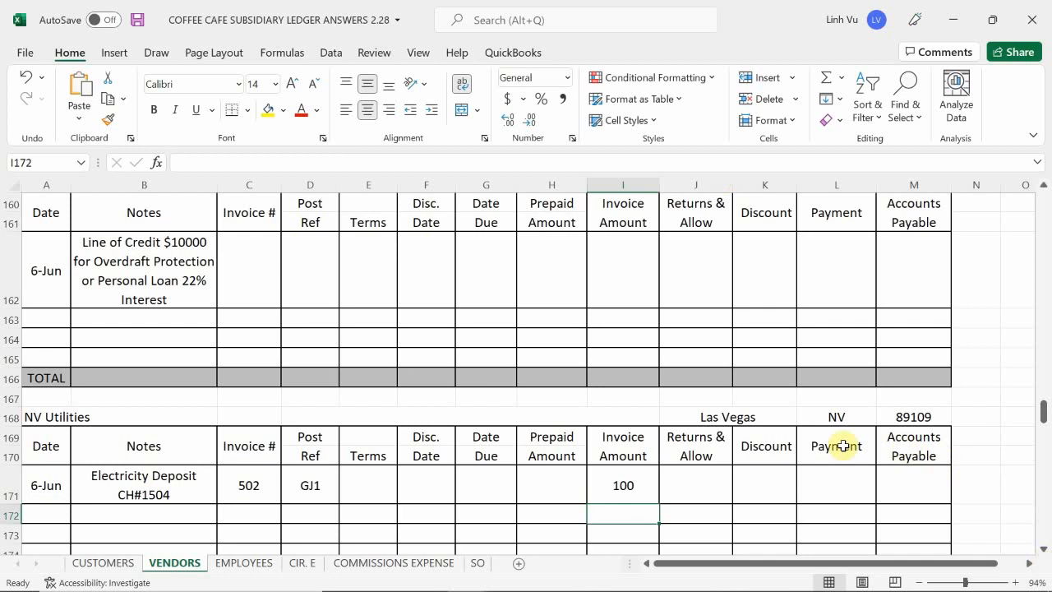
pyautogui.click(841, 491)
pyautogui.write('100')
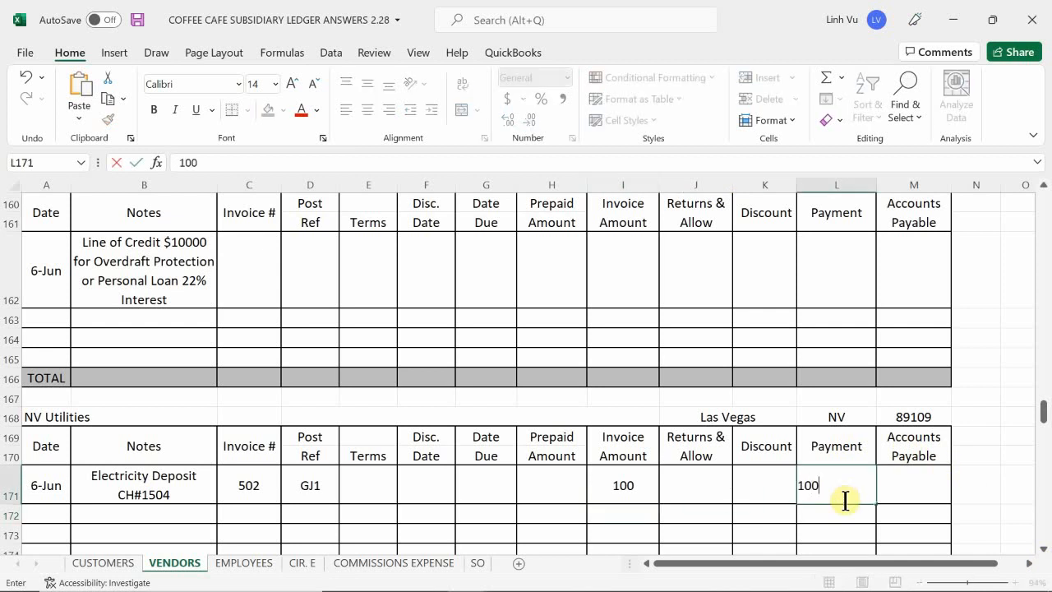
pyautogui.press('Return')
# Calculate NV Utilities' accounts payable in M171 with the formula =I171-H171-J171-K171-L171
pyautogui.press('Up')
pyautogui.press('Right')
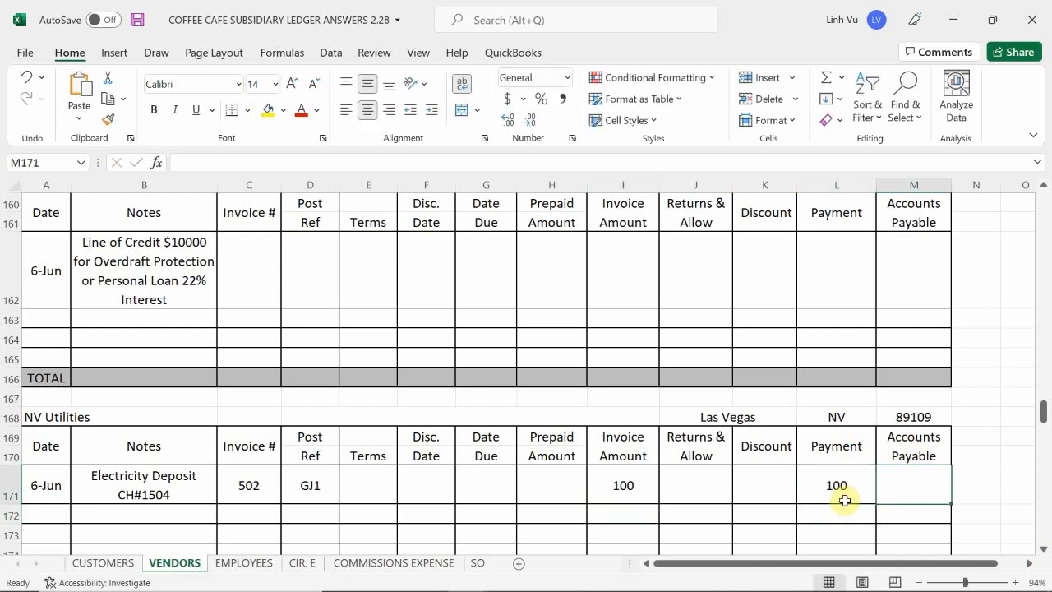
pyautogui.write('=')
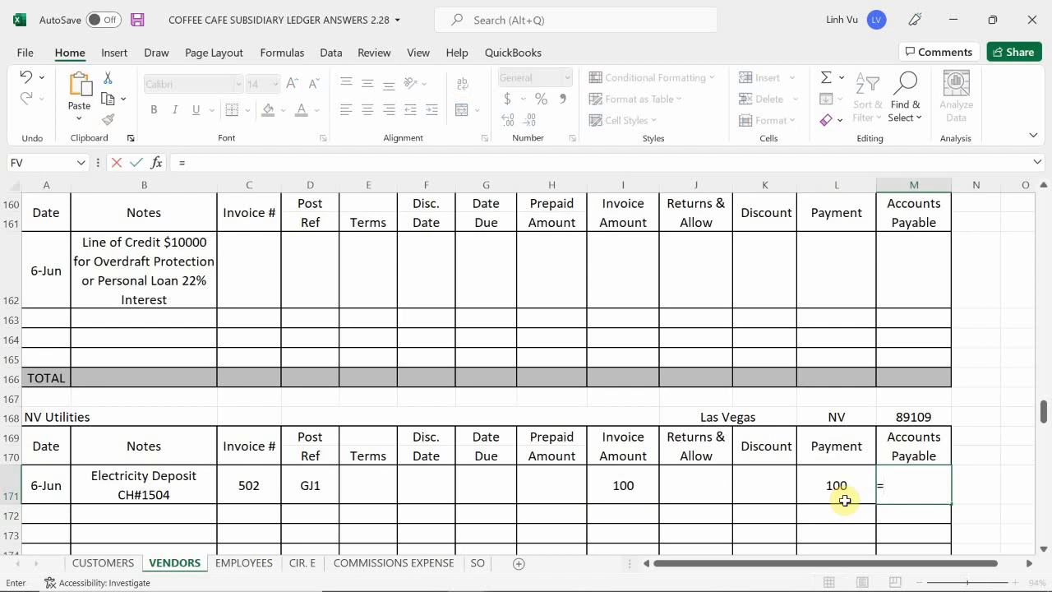
pyautogui.press('Left')
pyautogui.press('Left')
pyautogui.press('Left')
pyautogui.press('Left')
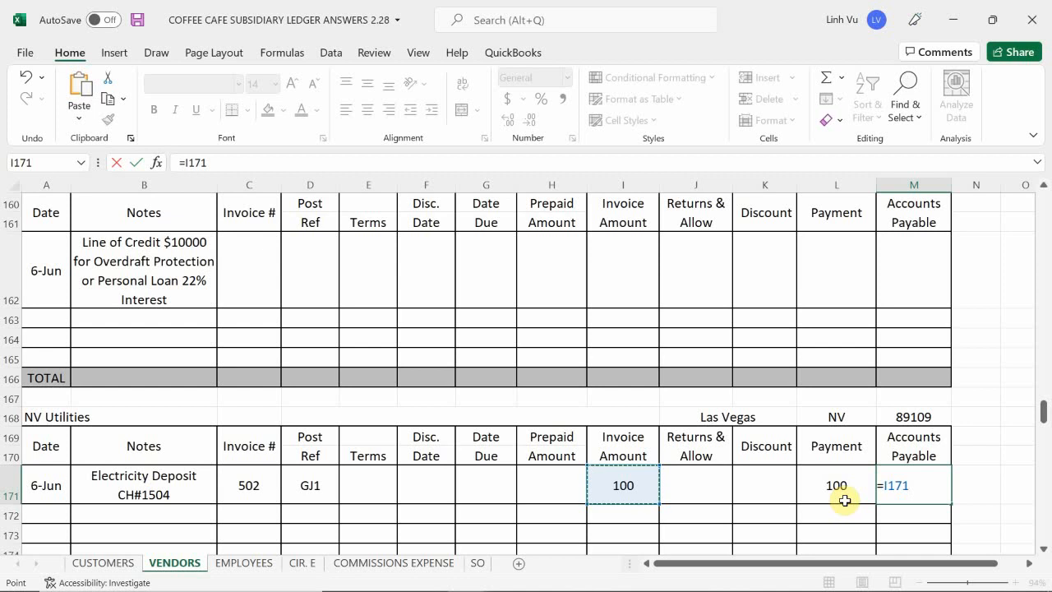
pyautogui.write('-')
pyautogui.press('Left')
pyautogui.press('Left')
pyautogui.press('Left')
pyautogui.press('Left')
pyautogui.press('Left')
pyautogui.press('Left')
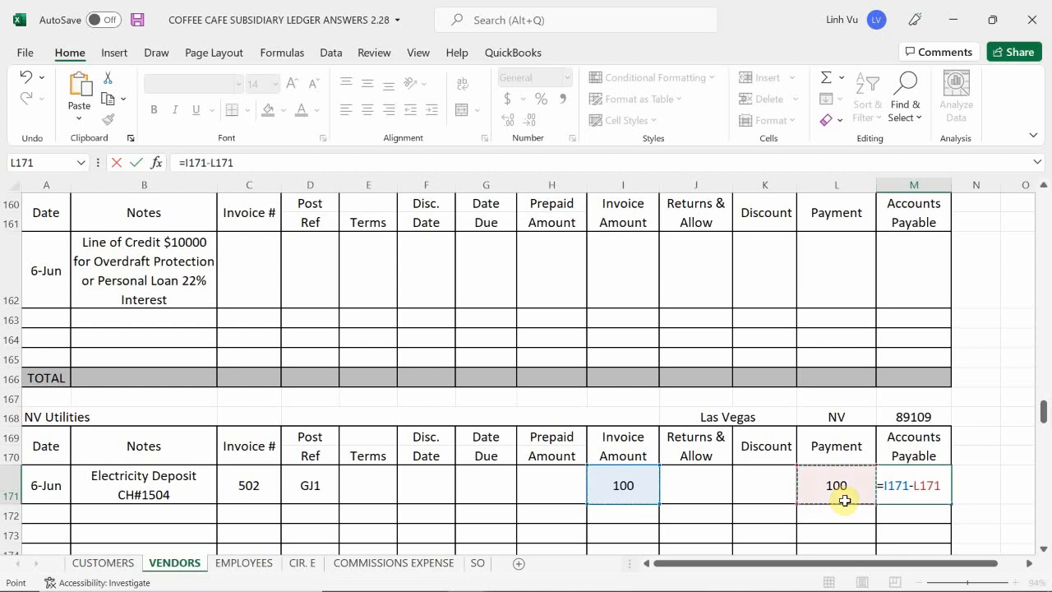
pyautogui.press('Right')
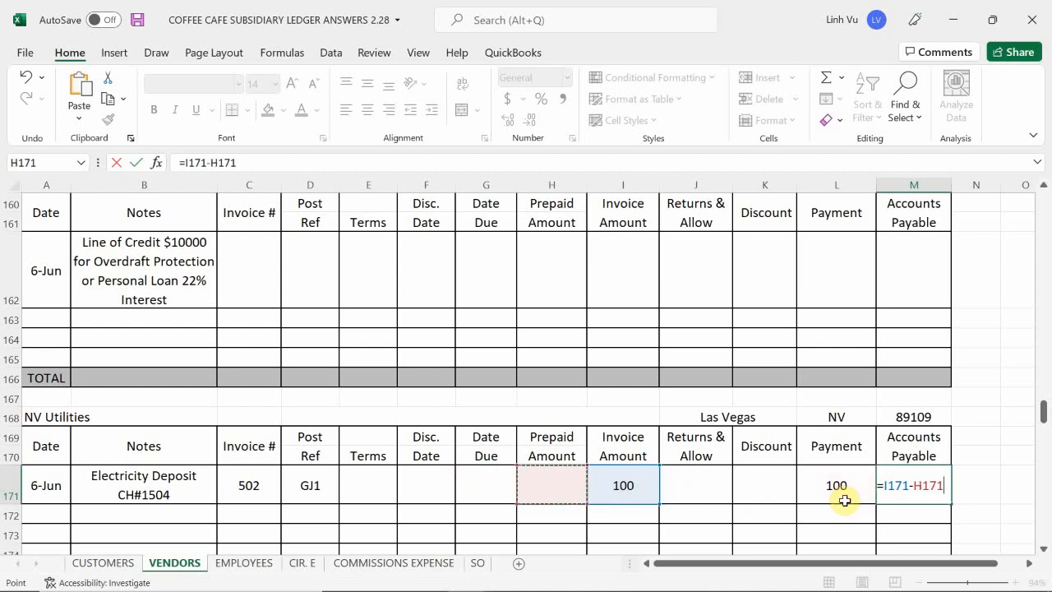
pyautogui.write('-')
pyautogui.press('Left')
pyautogui.press('Left')
pyautogui.press('Left')
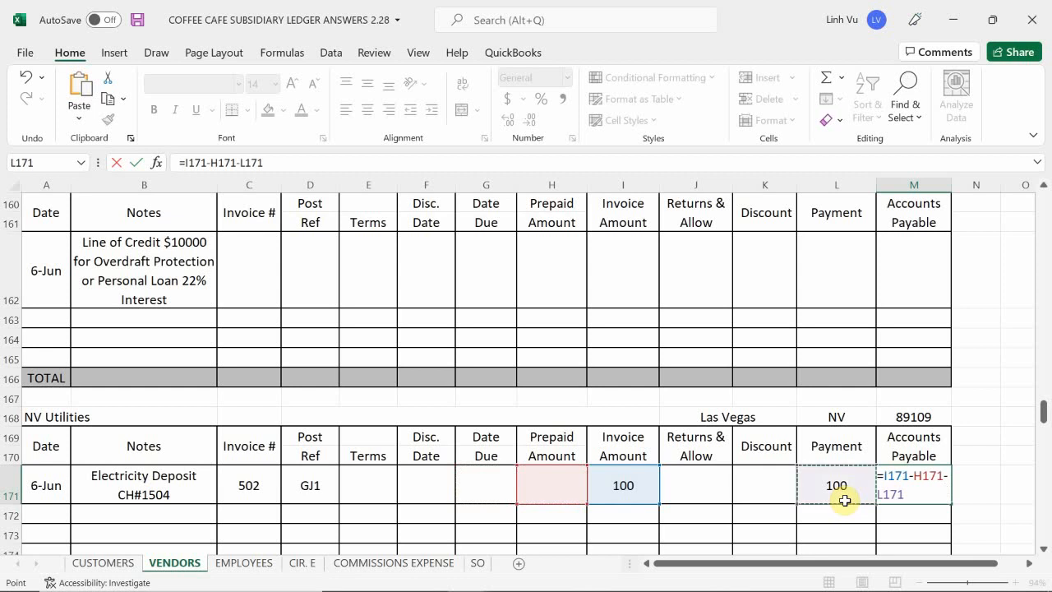
pyautogui.write('-')
pyautogui.press('Left')
pyautogui.press('Left')
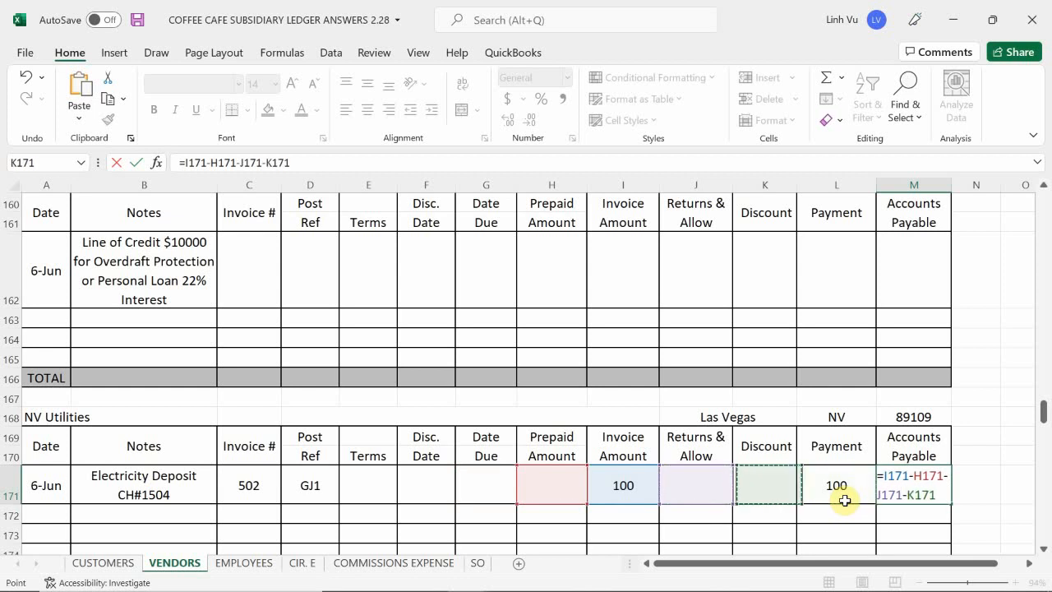
pyautogui.write('-')
pyautogui.press('Left')
pyautogui.press('Return')
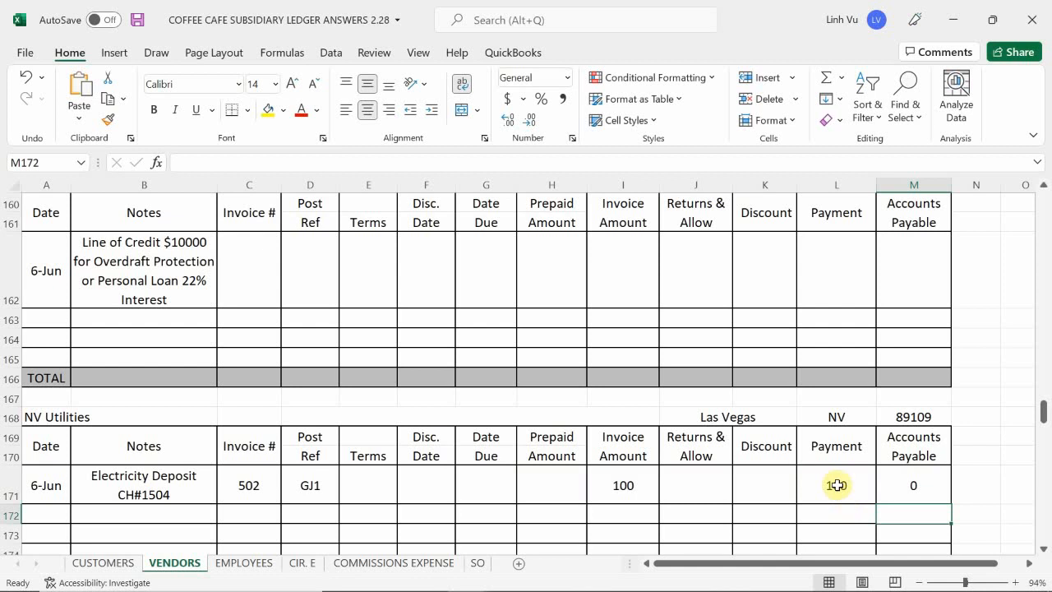
# Apply the Accounting number format to I171:M171 of the NV Utilities account
pyautogui.scroll(-2, 835, 485)
pyautogui.moveTo(612, 310); pyautogui.dragTo(915, 307)
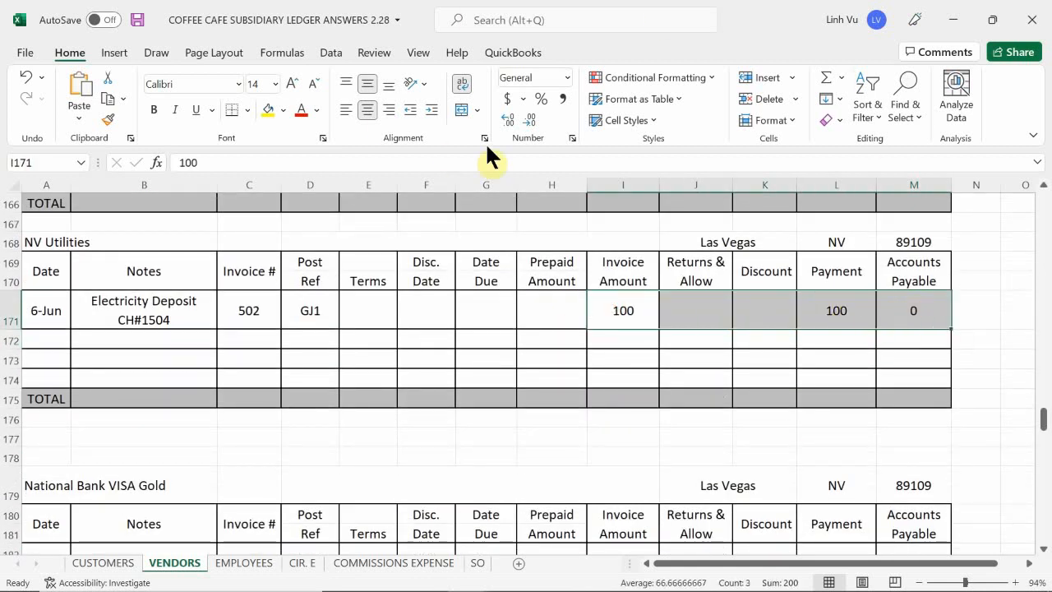
pyautogui.click(507, 98)
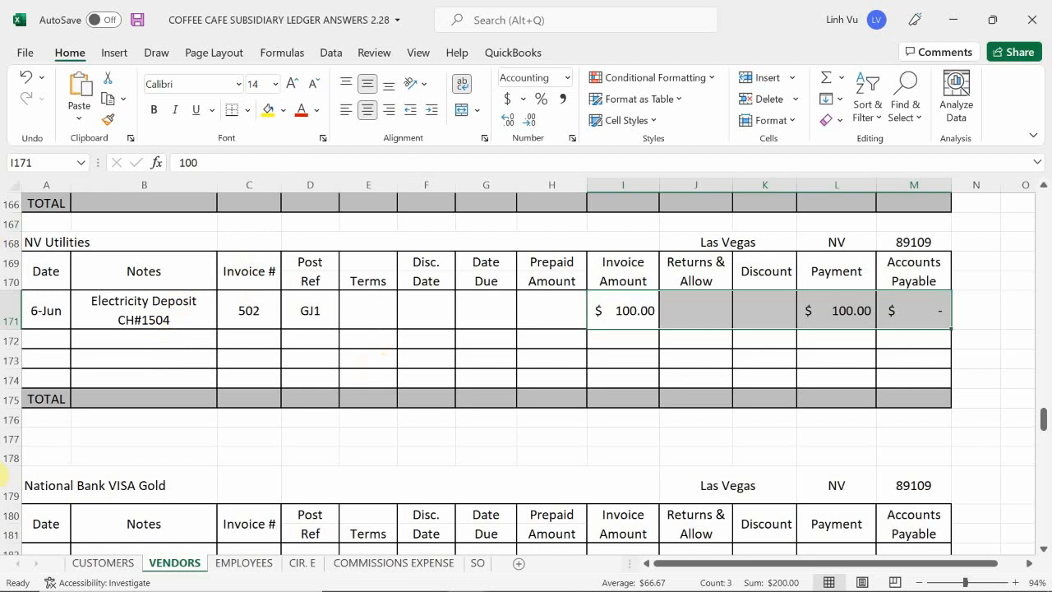
# Switch to the Coffee Cafe scenario in Word and read the transaction that follows the NV Utilities deposit
pyautogui.moveTo(561, 589)
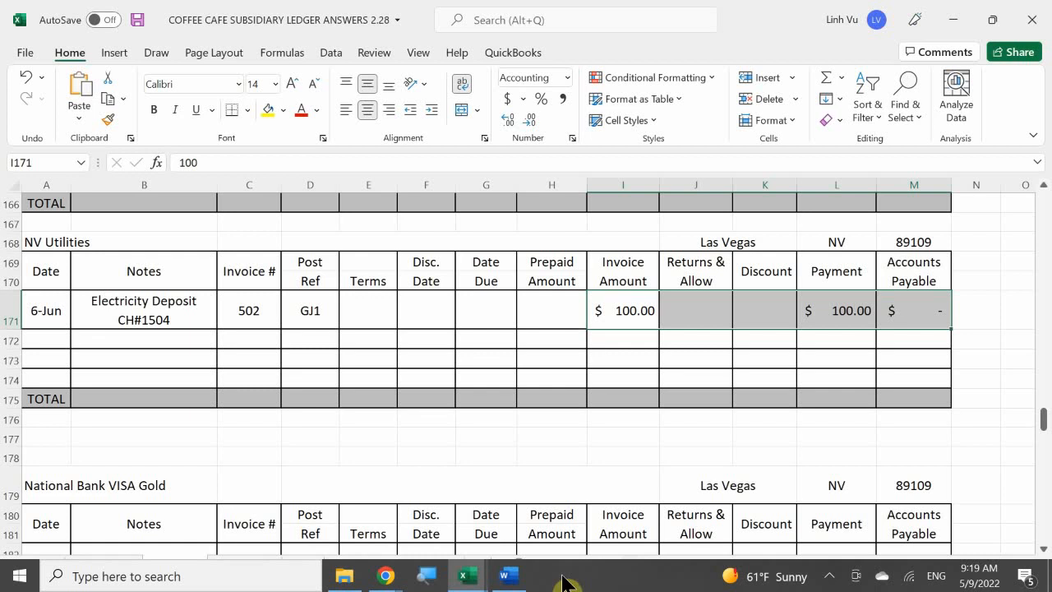
pyautogui.click(521, 577)
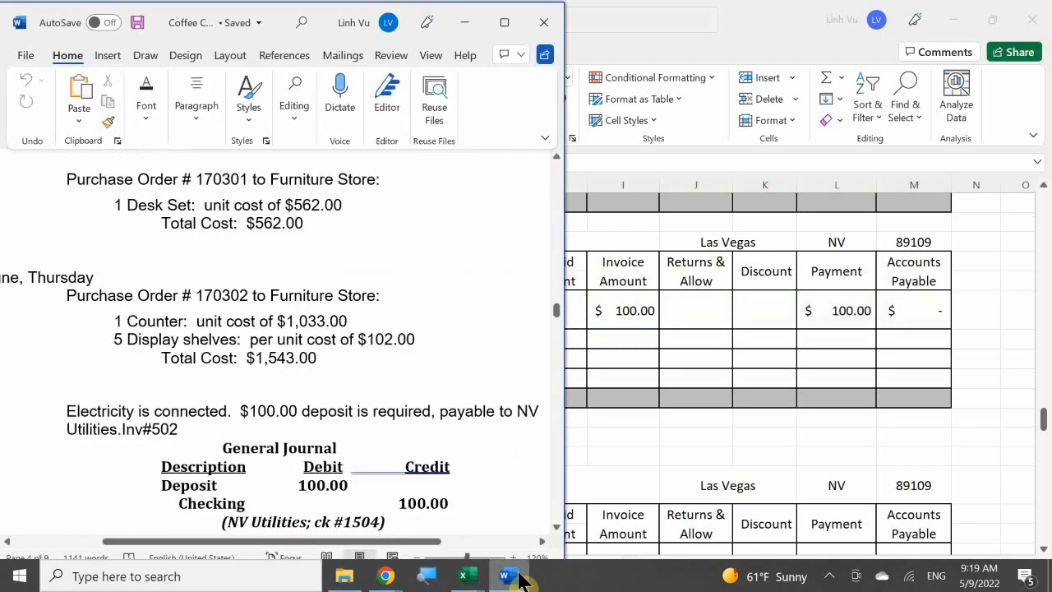
pyautogui.scroll(-4, 378, 460)
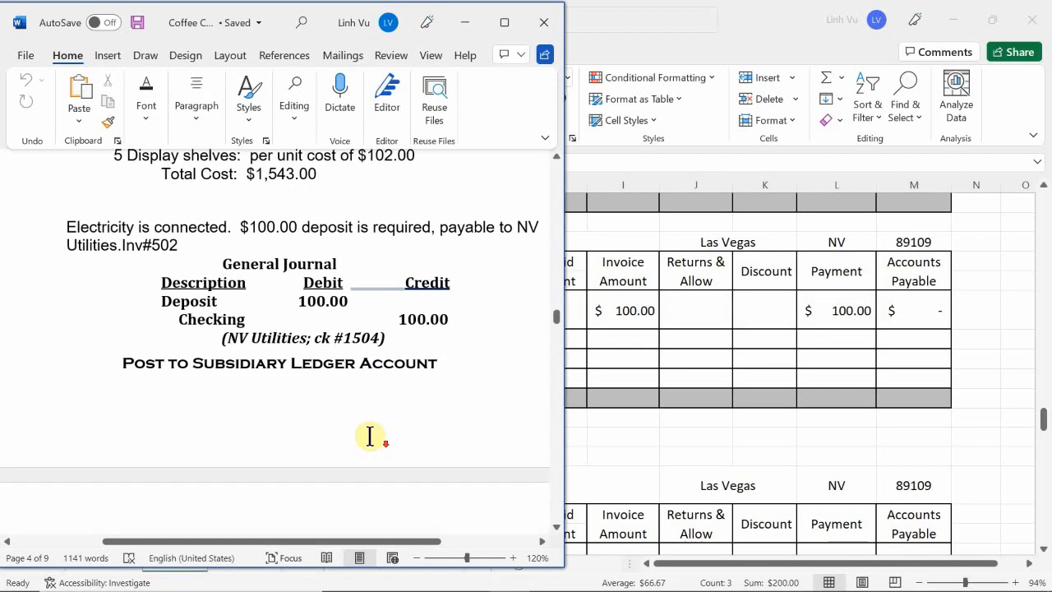
pyautogui.scroll(-5, 370, 437)
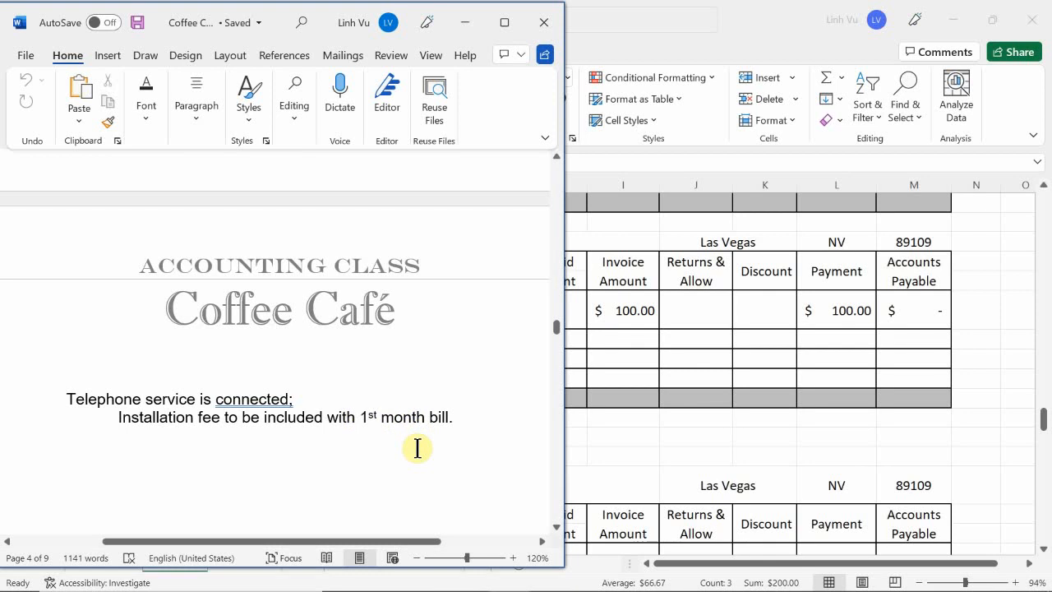
# Switch to the Excel workbook containing the general journal and open its chart of accounts on the COA sheet
pyautogui.moveTo(544, 579)
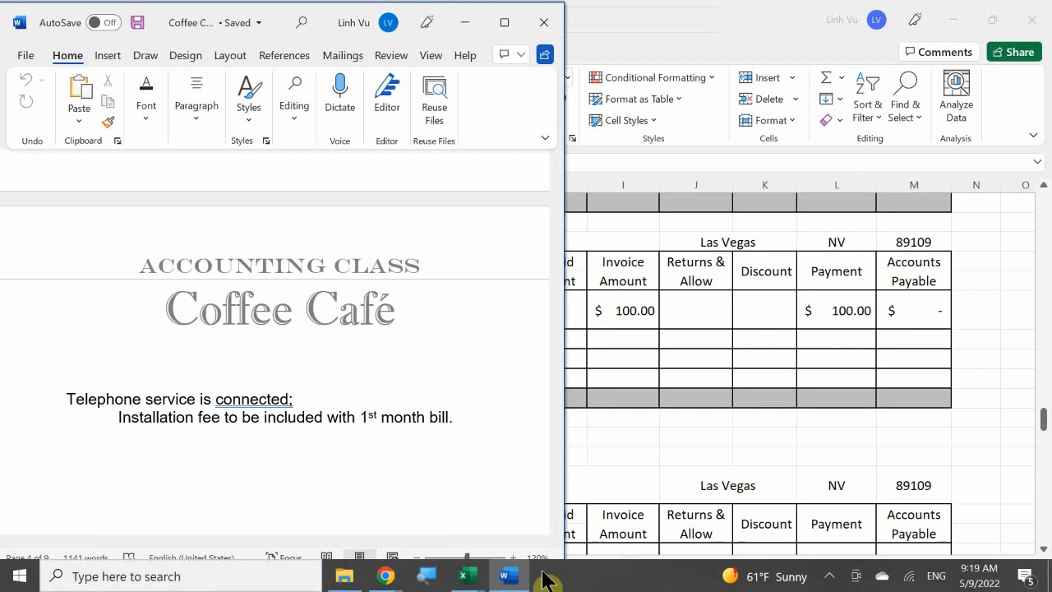
pyautogui.moveTo(469, 579)
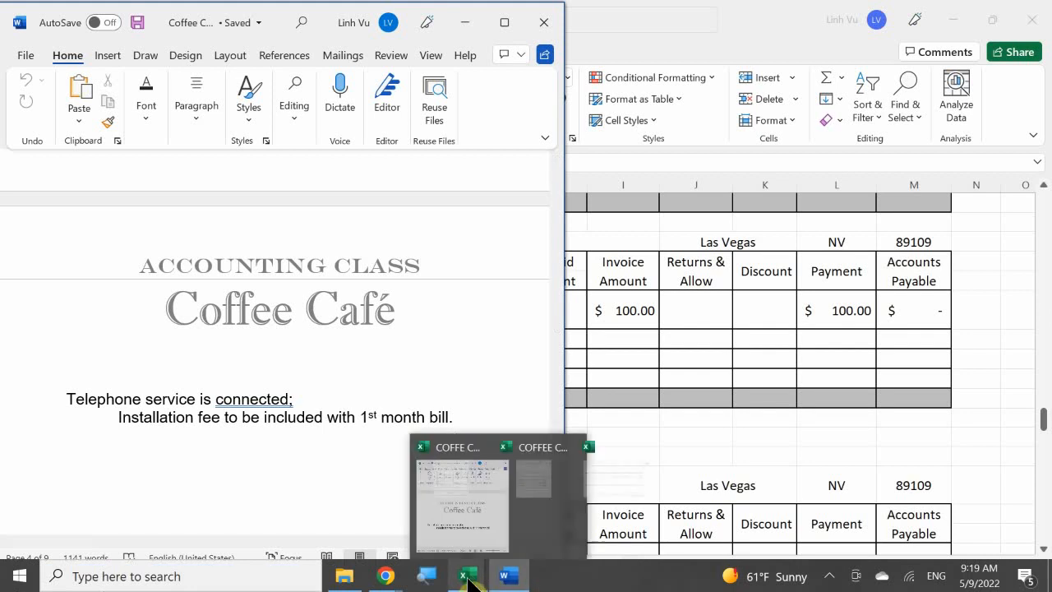
pyautogui.click(382, 543)
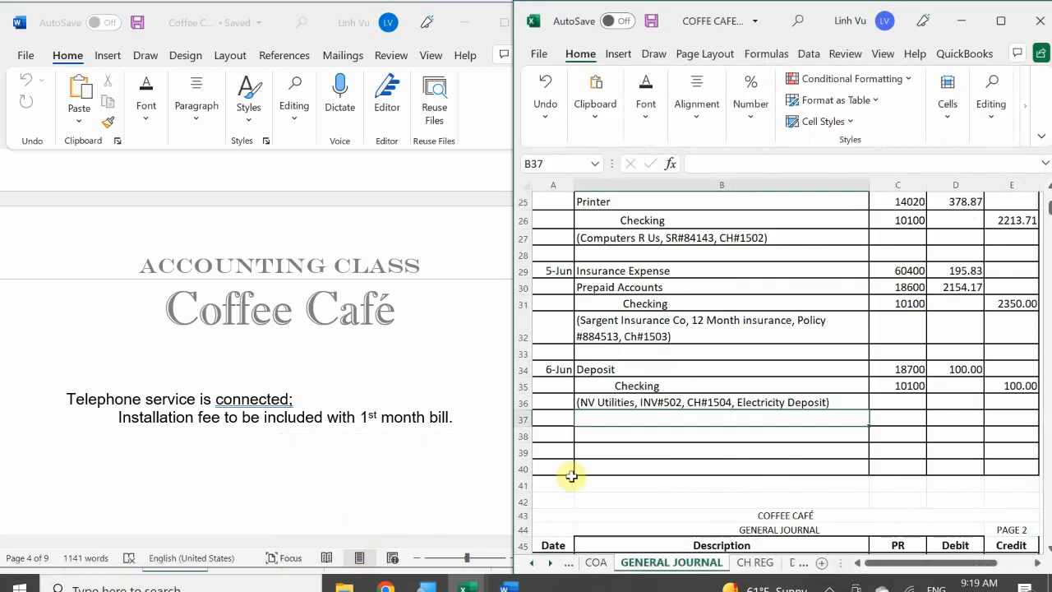
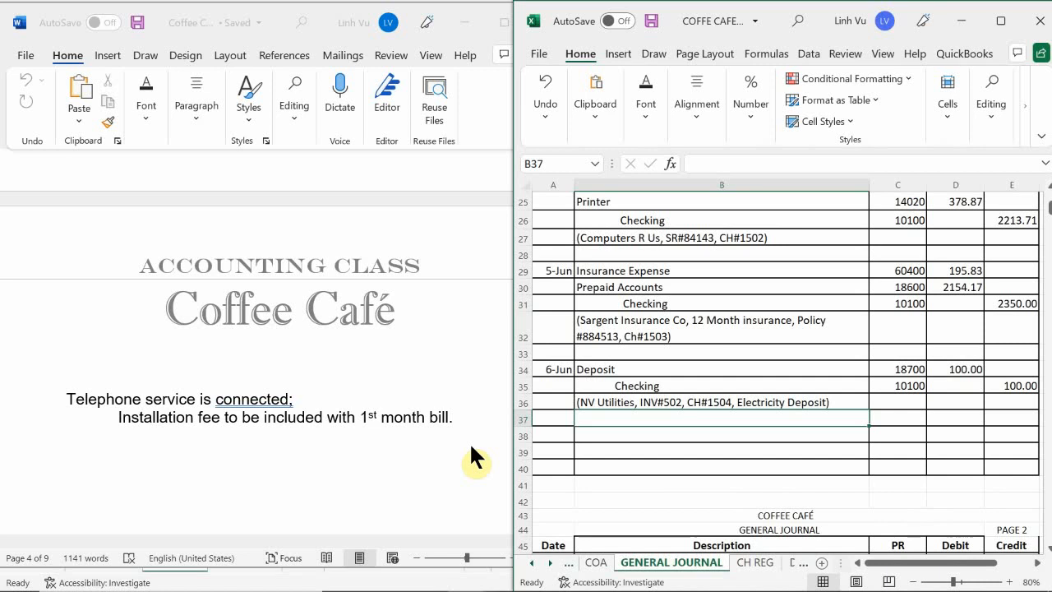
pyautogui.click(596, 563)
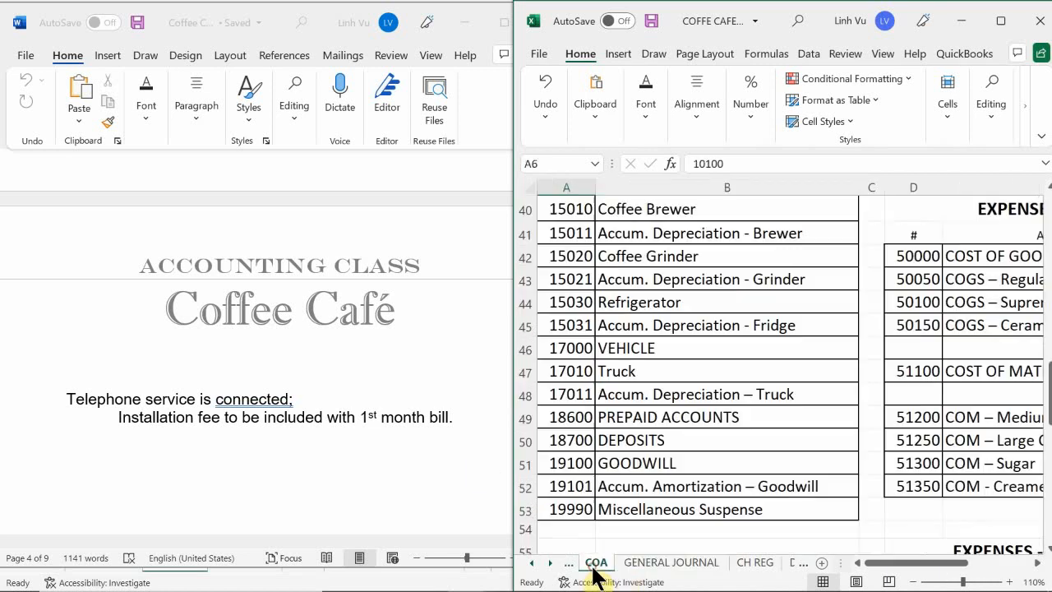
# Look through the expense accounts in the COA sheet for one that fits the telephone service installation
pyautogui.scroll(-13, 904, 449)
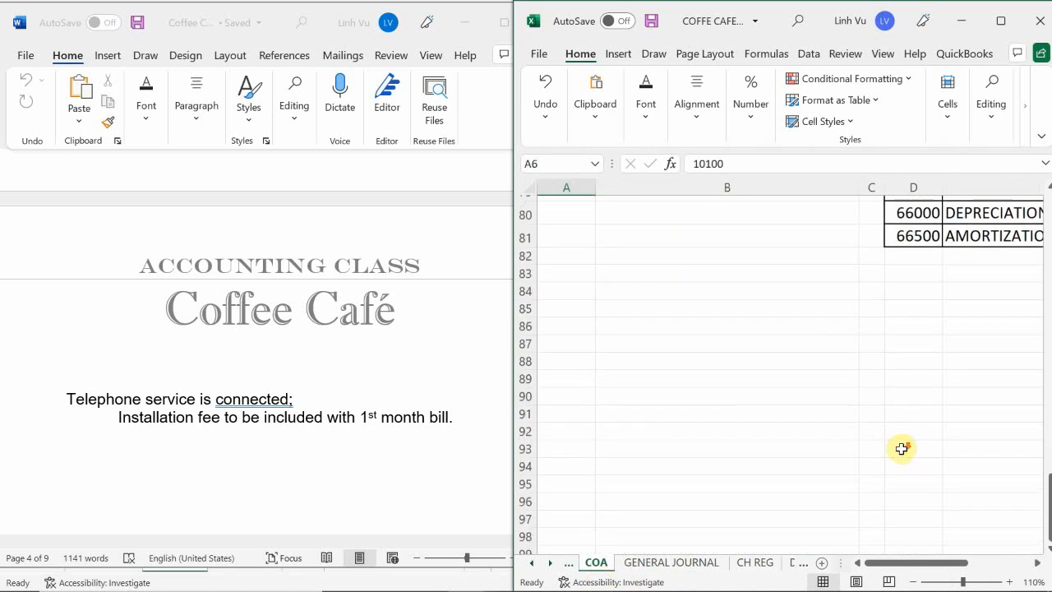
pyautogui.scroll(4, 901, 448)
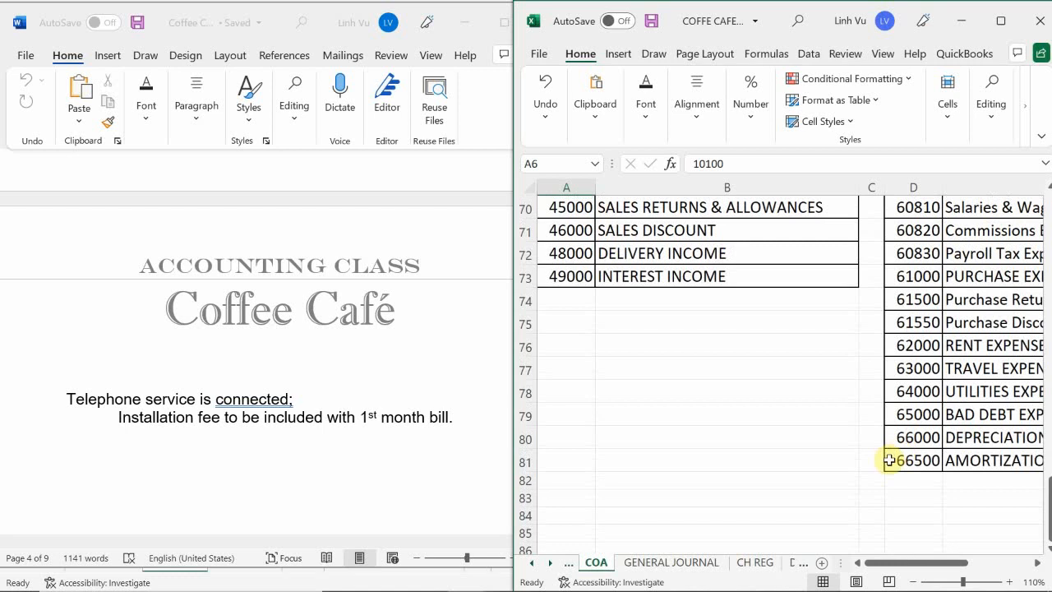
pyautogui.moveTo(887, 571); pyautogui.dragTo(922, 565)
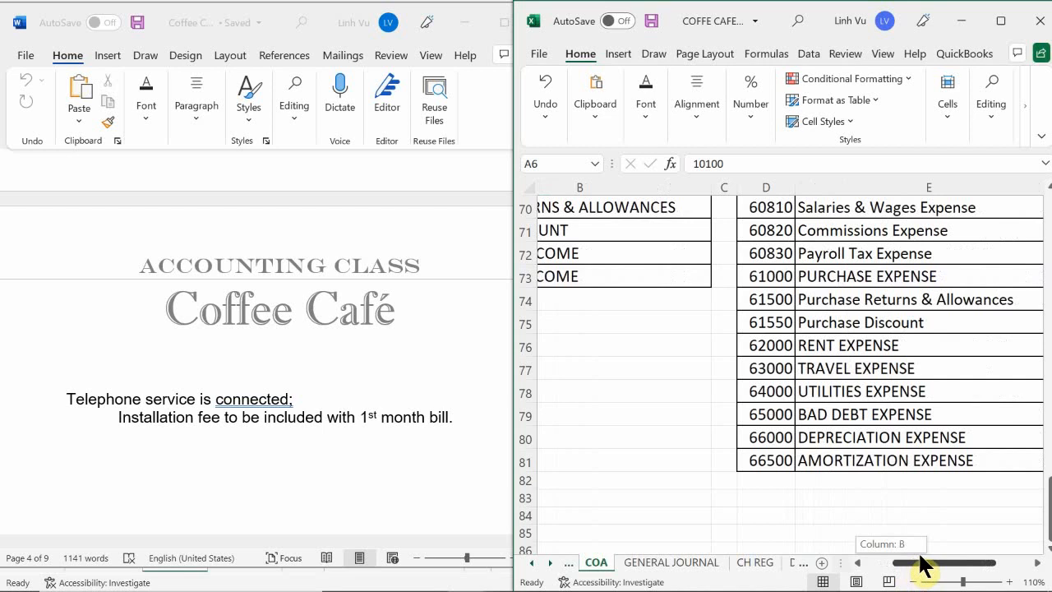
pyautogui.moveTo(922, 565)
pyautogui.mouseDown()
pyautogui.moveTo(912, 567)
pyautogui.moveTo(928, 566)
pyautogui.mouseUp()
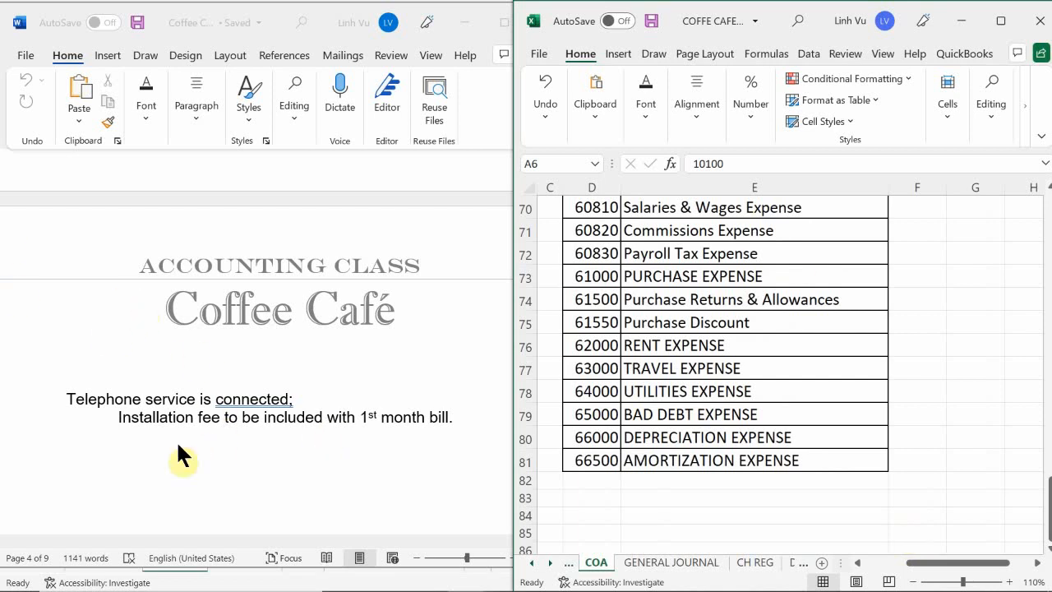
# Read the natural gas deposit transaction in the Word scenario and return to the GENERAL JOURNAL sheet in Excel
pyautogui.click(247, 426)
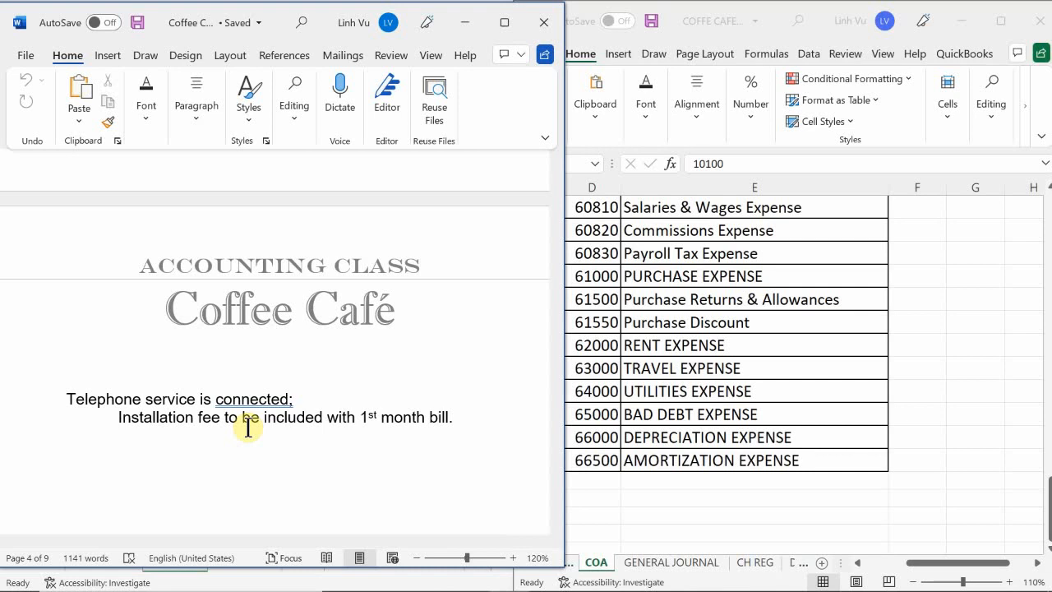
pyautogui.scroll(-5, 248, 428)
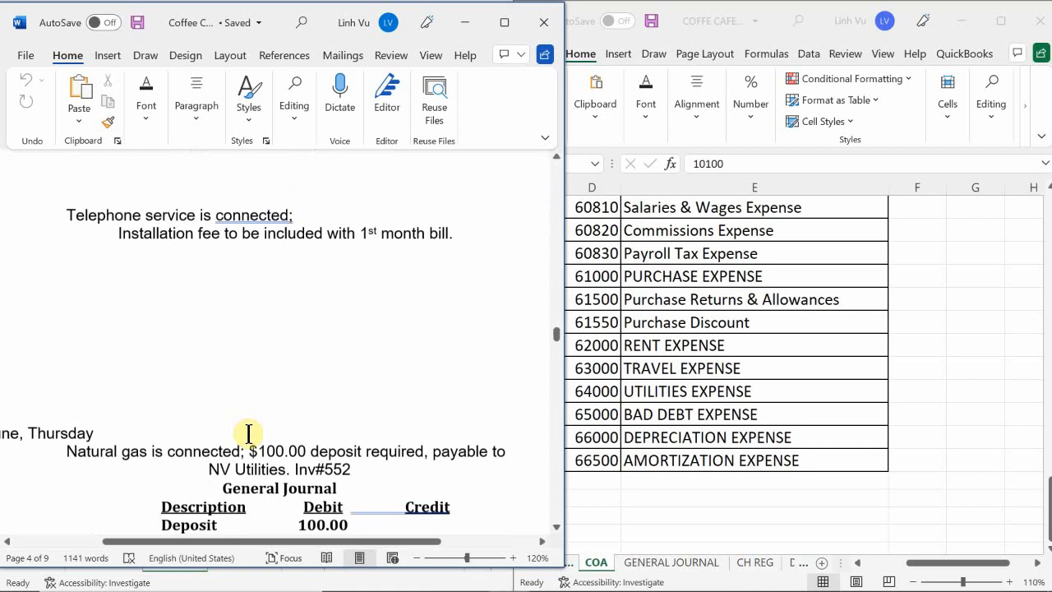
pyautogui.scroll(-1, 258, 459)
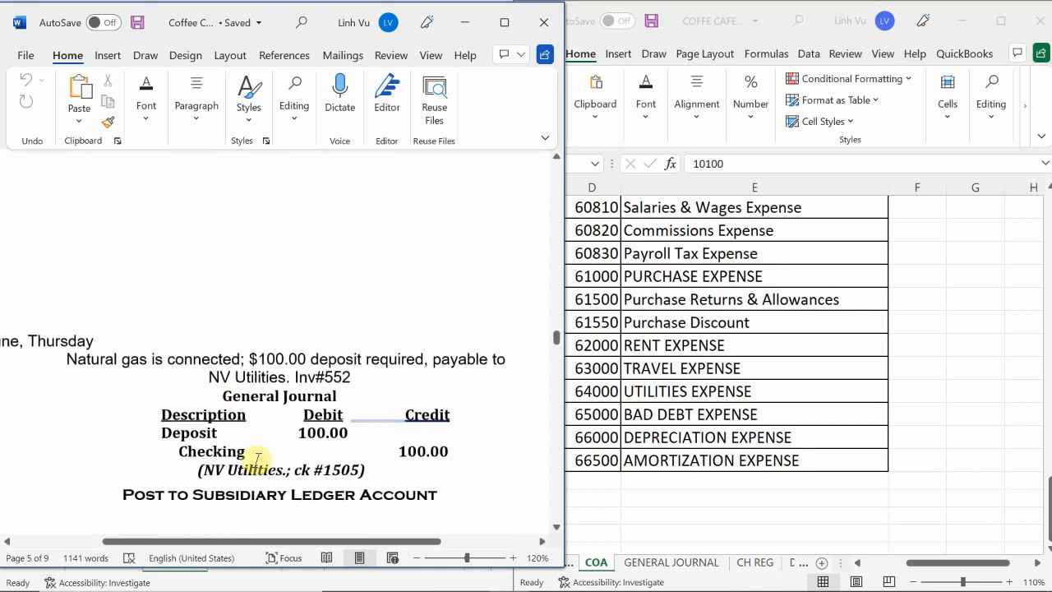
pyautogui.scroll(1, 257, 461)
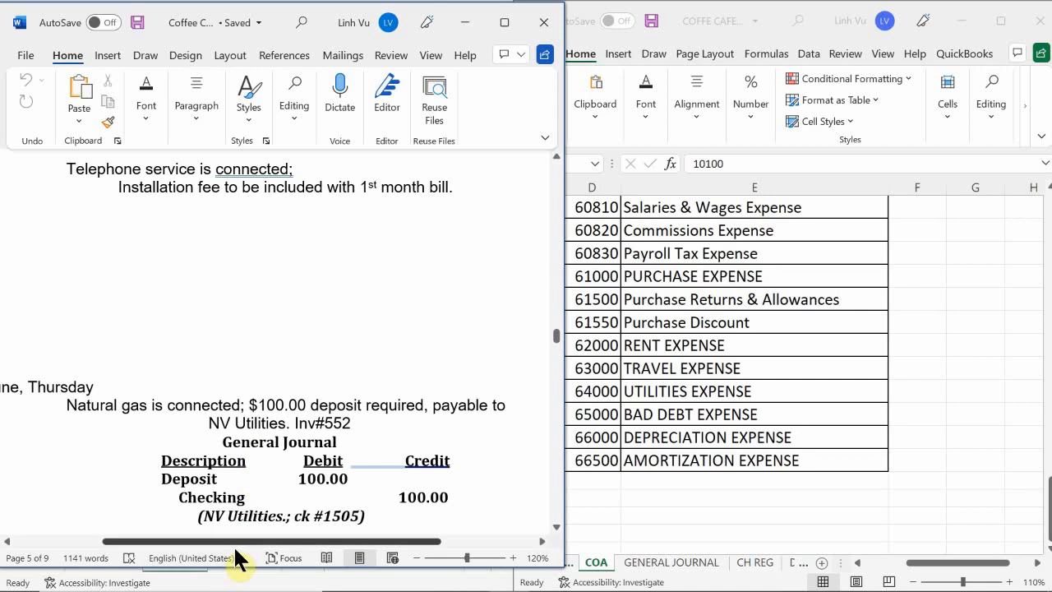
pyautogui.moveTo(239, 544); pyautogui.dragTo(260, 558)
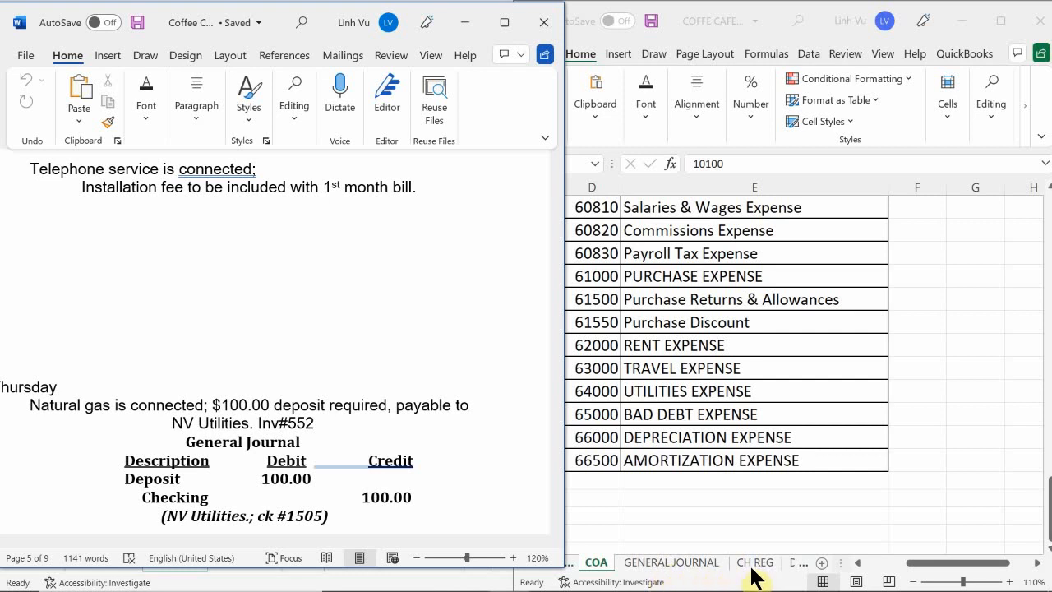
pyautogui.click(668, 566)
pyautogui.click(668, 563)
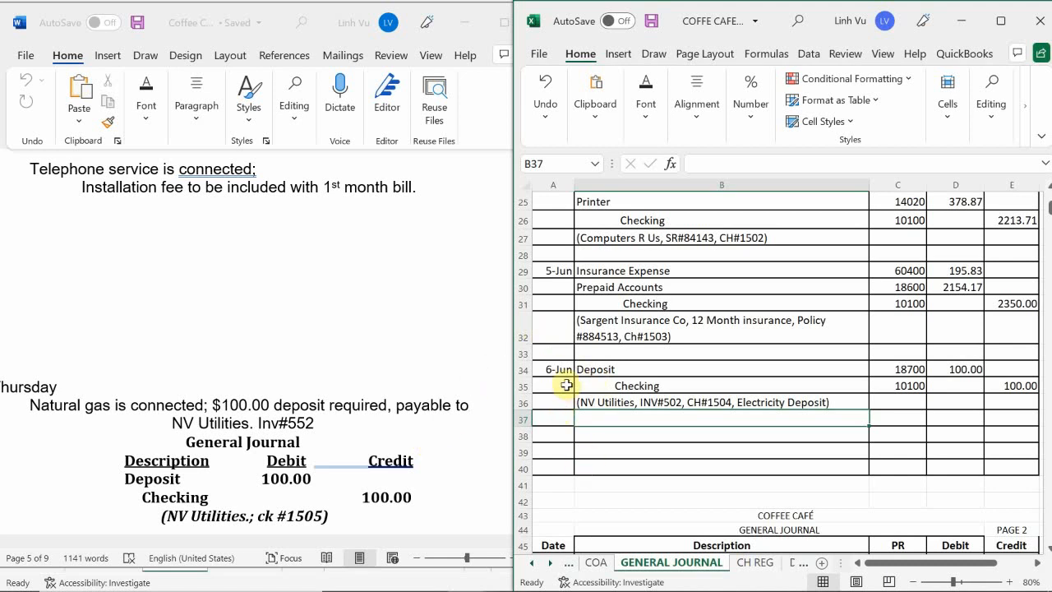
pyautogui.moveTo(552, 369); pyautogui.dragTo(1010, 390)
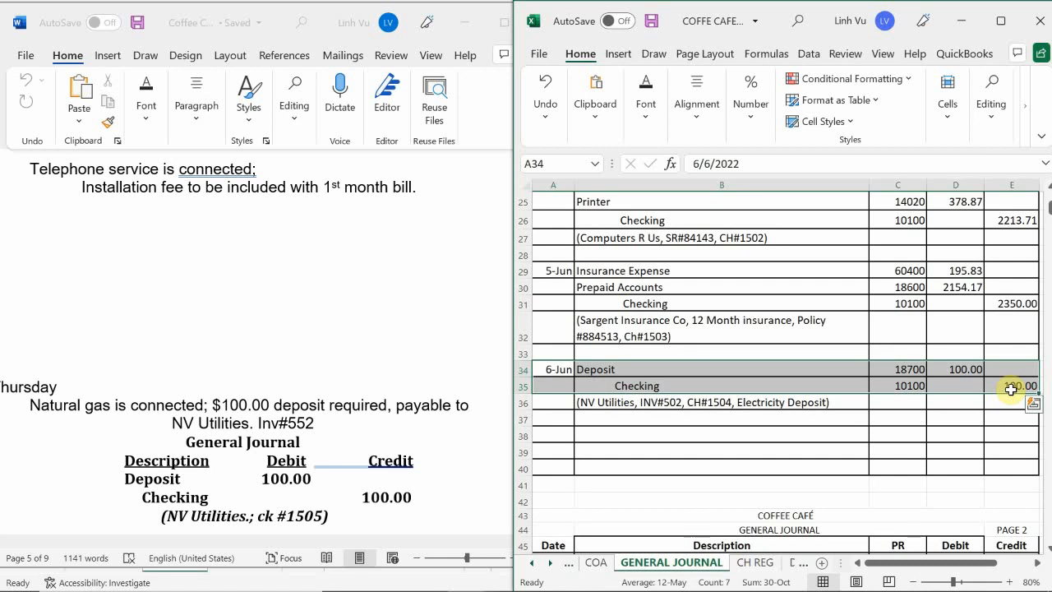
pyautogui.hotkey('ctrl', 'c')
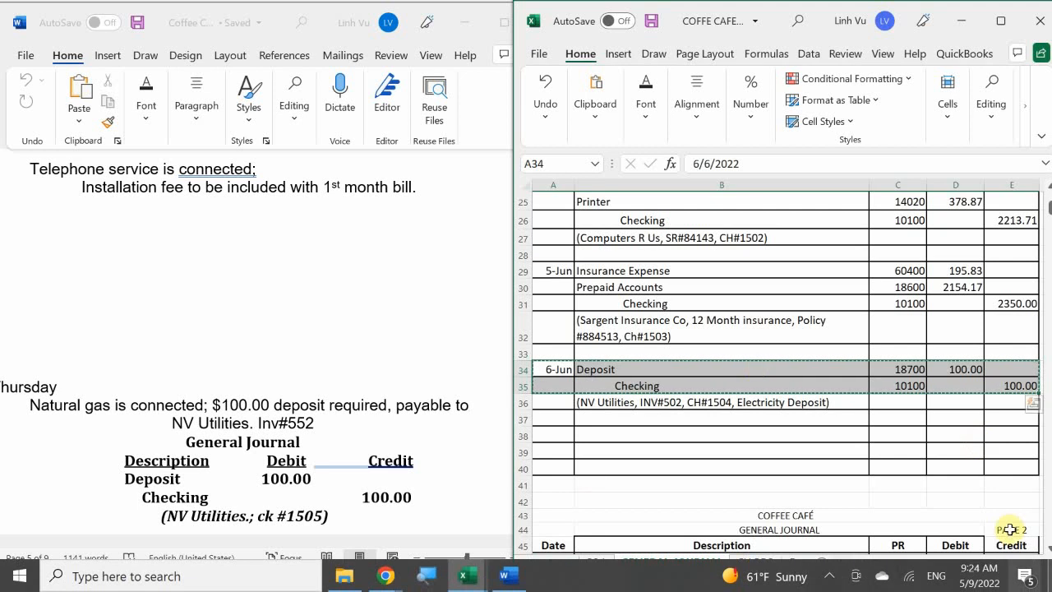
pyautogui.click(601, 421)
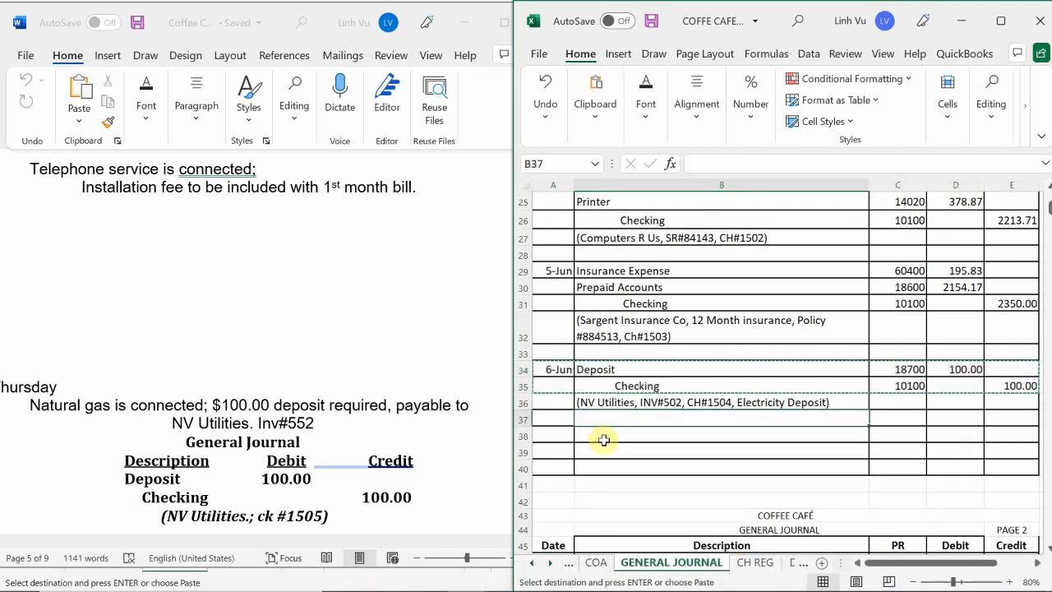
pyautogui.doubleClick(604, 437)
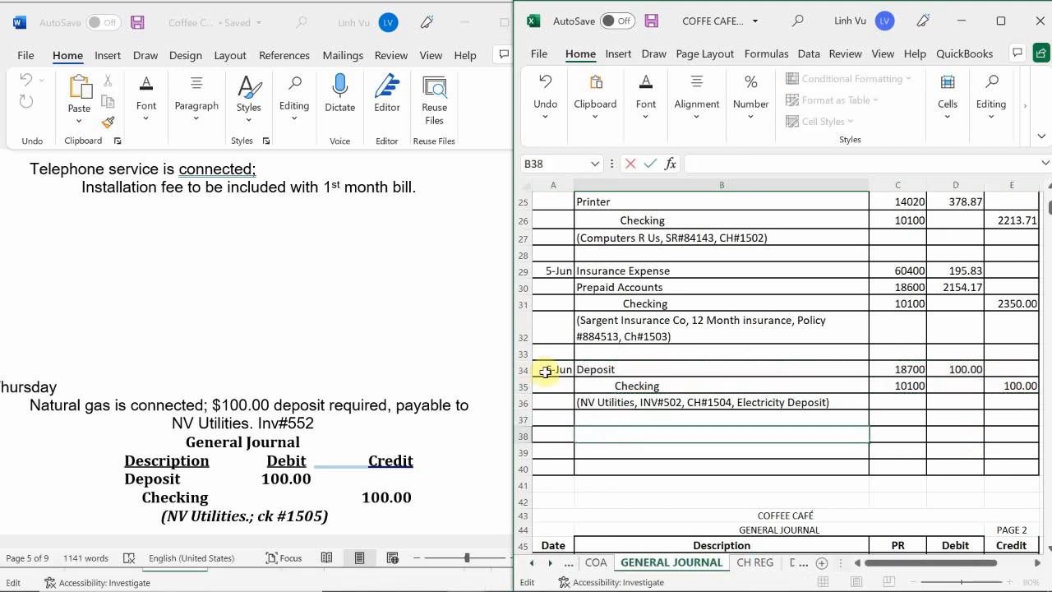
# Copy the 6-Jun electricity deposit entry in A34:E36 and paste it at A38 in the general journal
pyautogui.moveTo(550, 366); pyautogui.dragTo(1026, 398)
pyautogui.hotkey('ctrl', 'c')
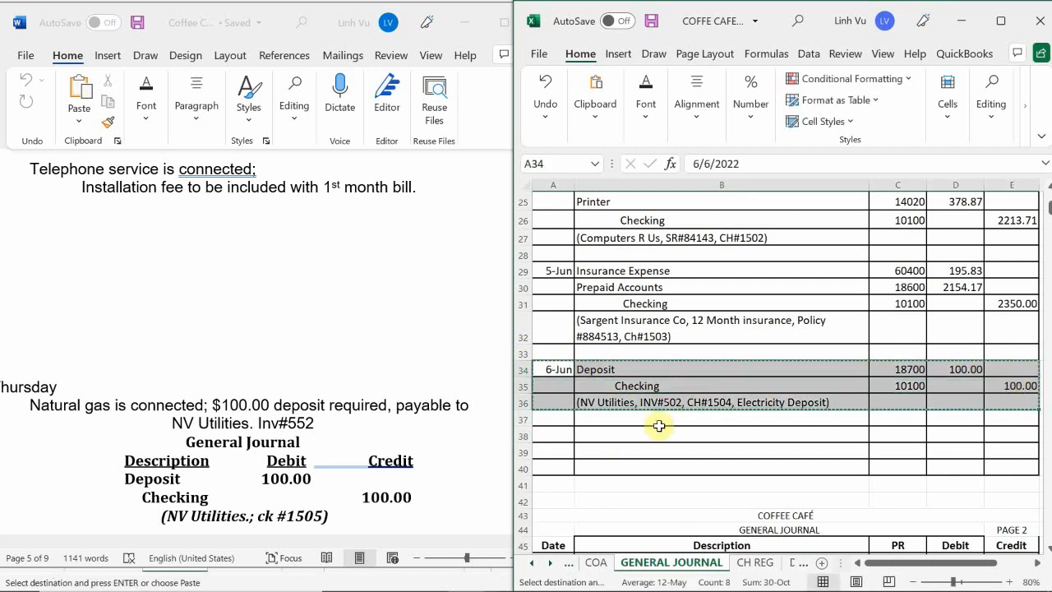
pyautogui.click(555, 432)
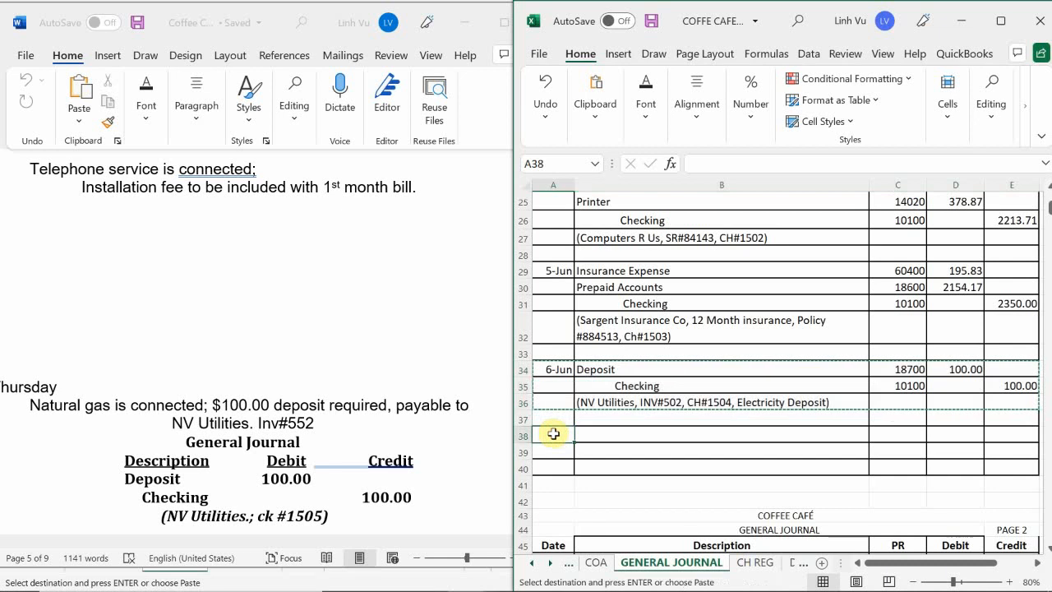
pyautogui.hotkey('ctrl', 'v')
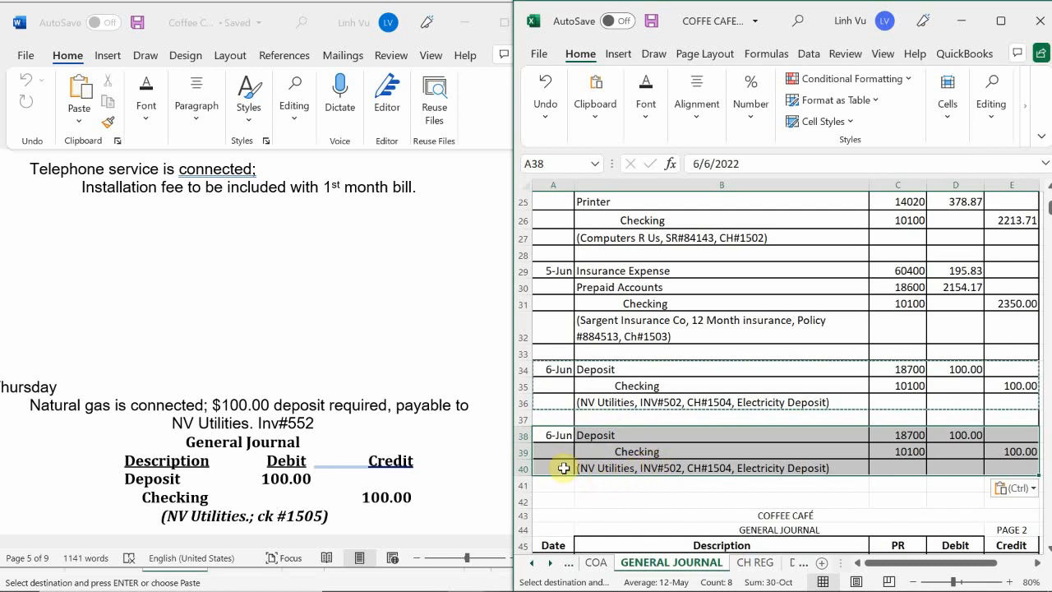
# In the copied entry's explanation in B40, set the invoice to INV#552 and the check to CH#1505
pyautogui.click(675, 468)
pyautogui.doubleClick(672, 468)
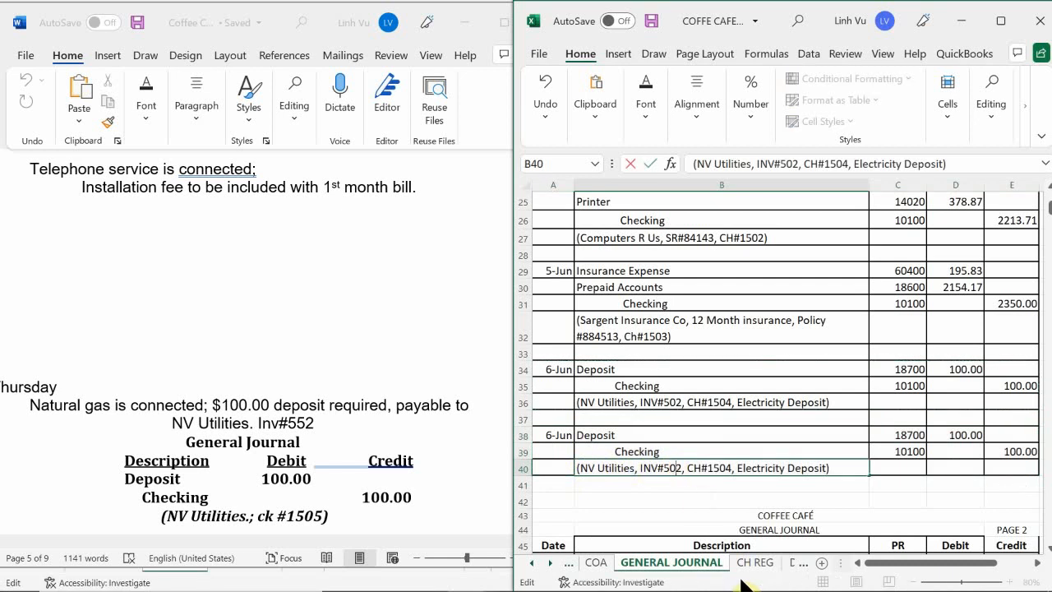
pyautogui.press('BackSpace')
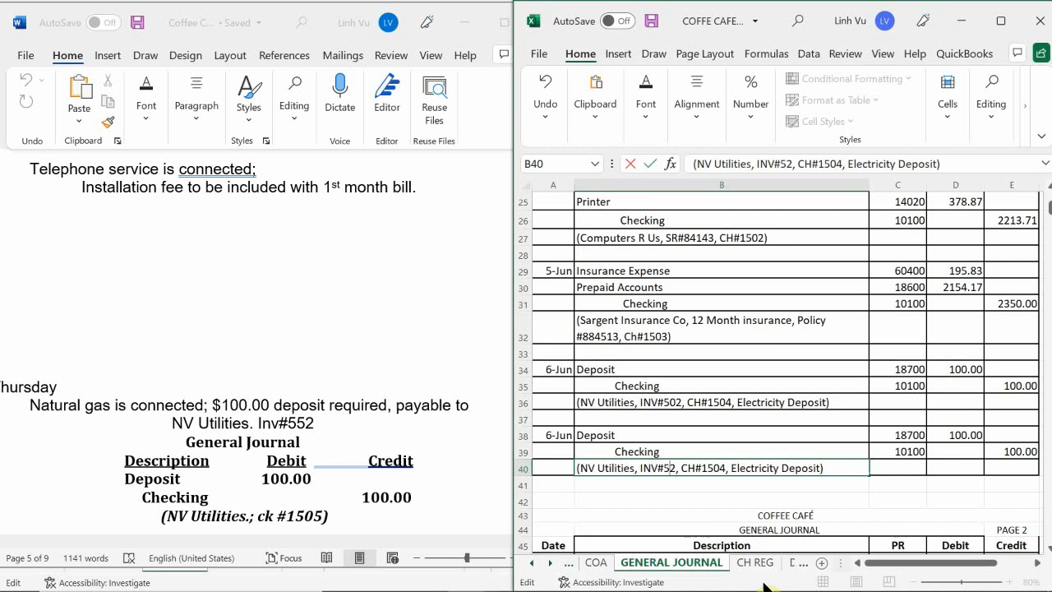
pyautogui.write('5')
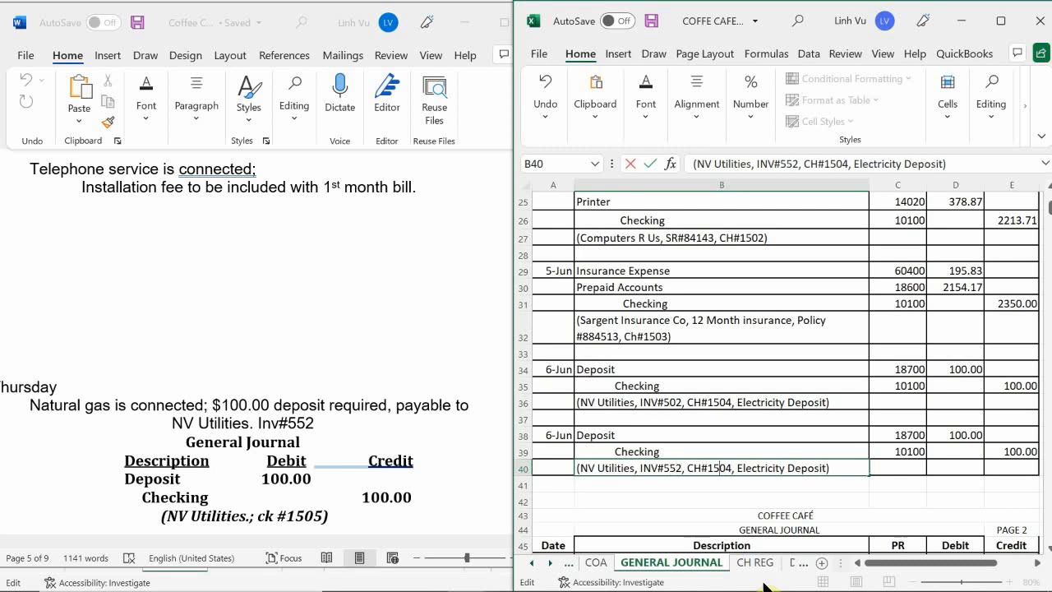
pyautogui.press('BackSpace')
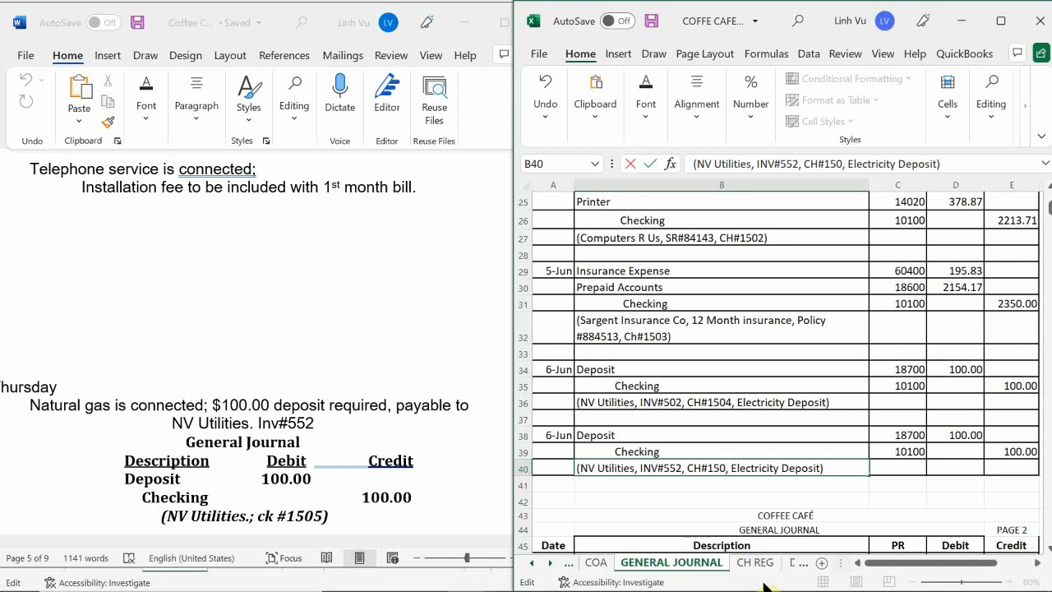
pyautogui.write('5')
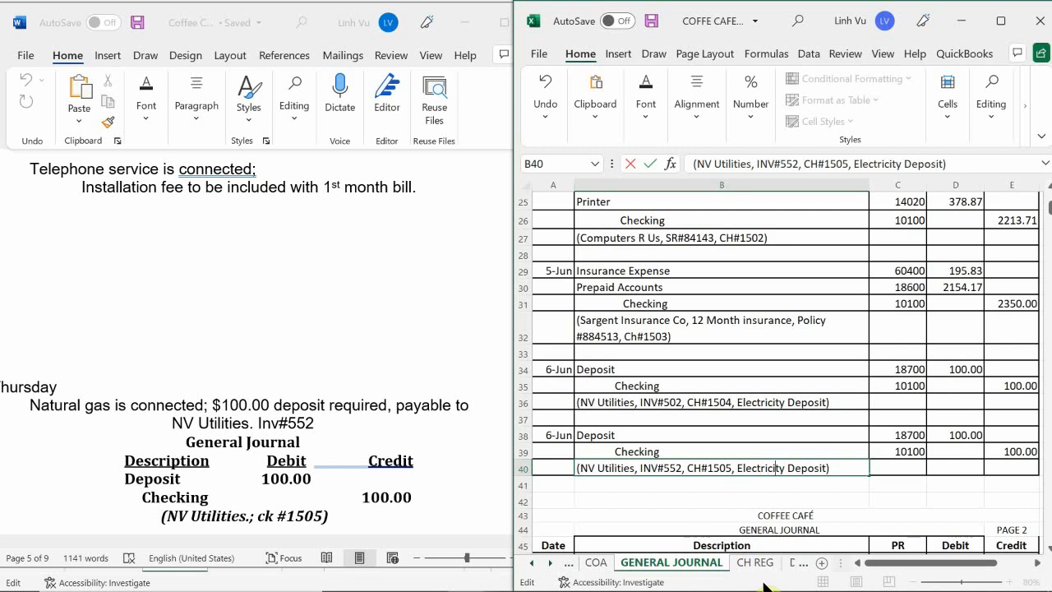
# Replace "Electricity" with "Gas" in B40 so the explanation reads "Gas Deposit"
pyautogui.press('BackSpace')
pyautogui.press('BackSpace')
pyautogui.press('BackSpace')
pyautogui.press('BackSpace')
pyautogui.press('BackSpace')
pyautogui.press('BackSpace')
pyautogui.press('BackSpace')
pyautogui.press('BackSpace')
pyautogui.press('BackSpace')
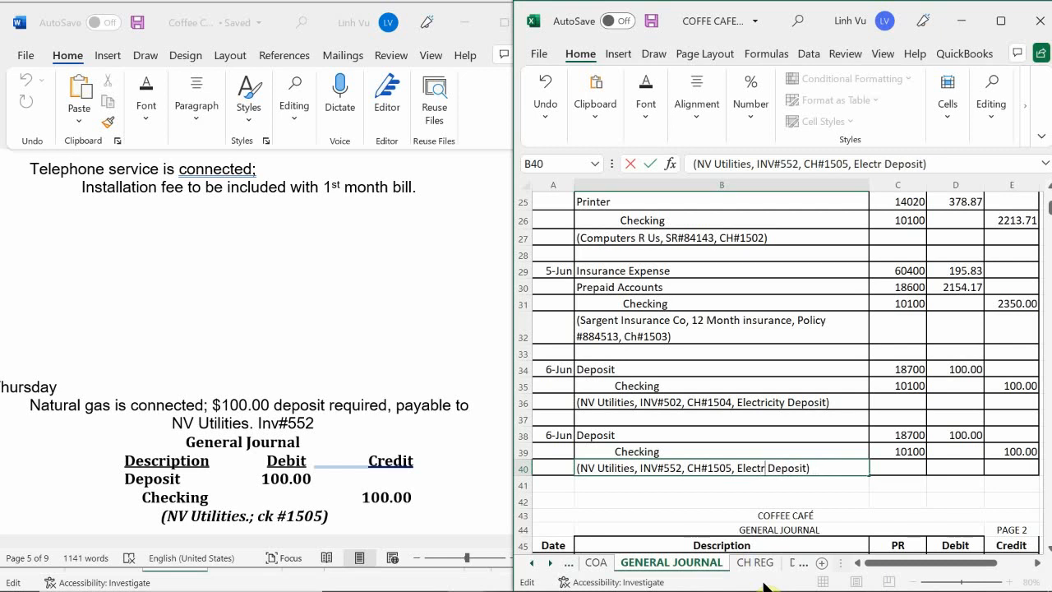
pyautogui.press('BackSpace')
pyautogui.press('BackSpace')
pyautogui.write('Gas')
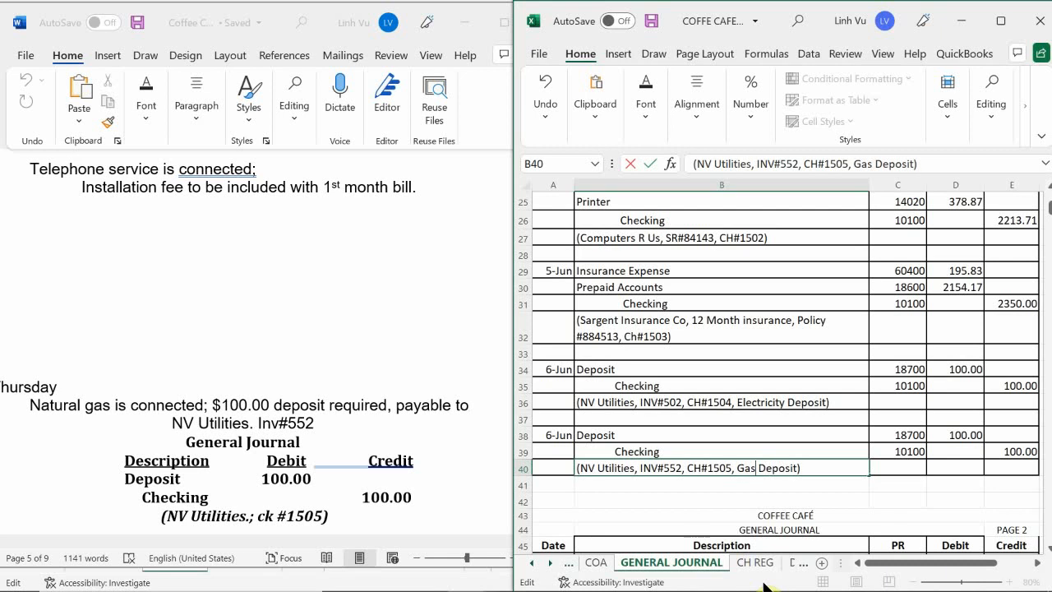
pyautogui.press('Return')
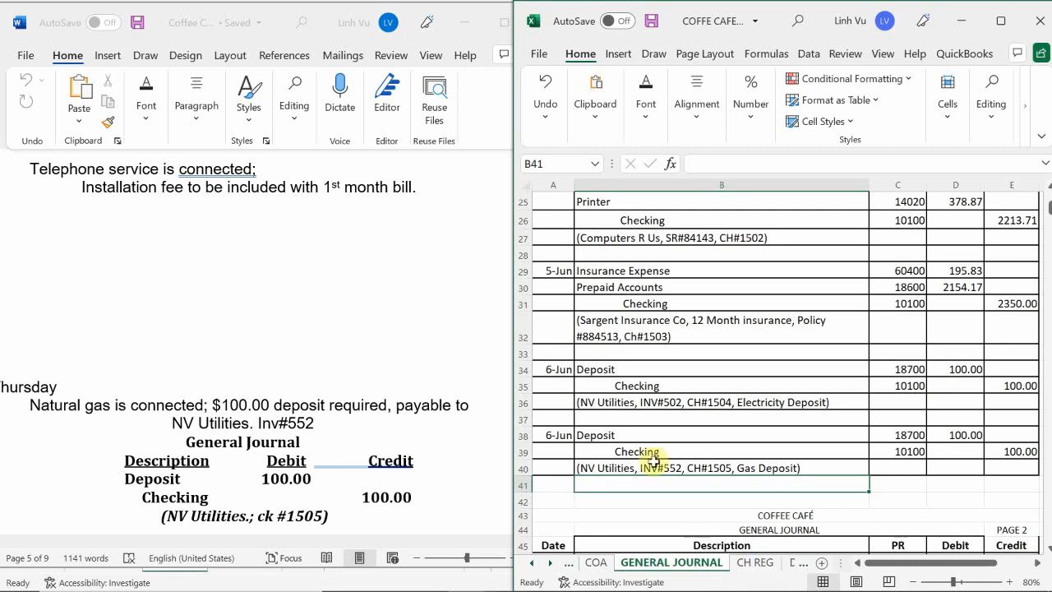
# On the CH REG sheet, date check 1505 as 6/6 and link its amount to check 1504's amount
pyautogui.click(753, 562)
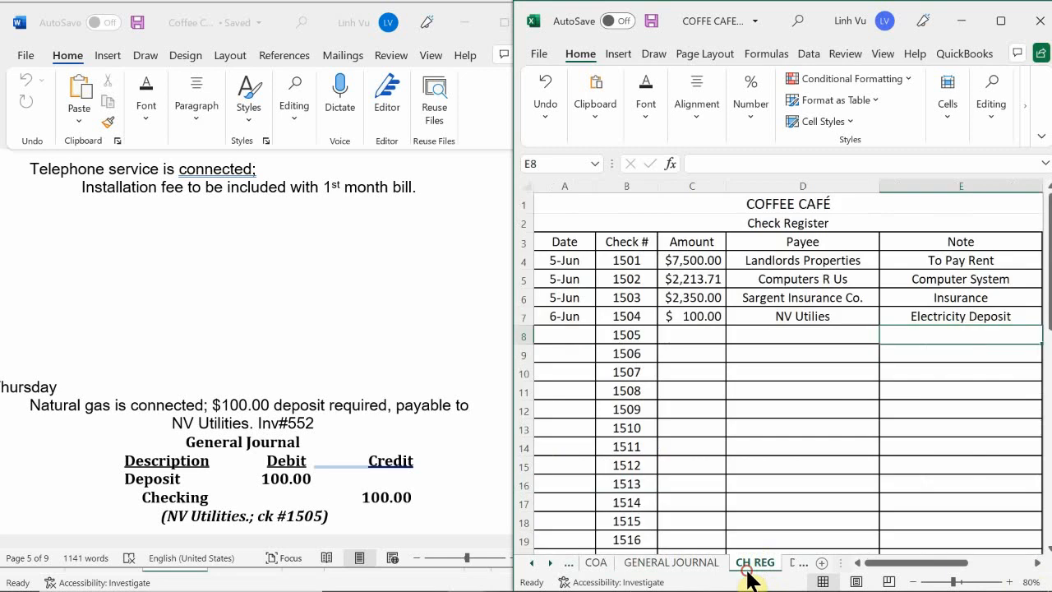
pyautogui.click(579, 335)
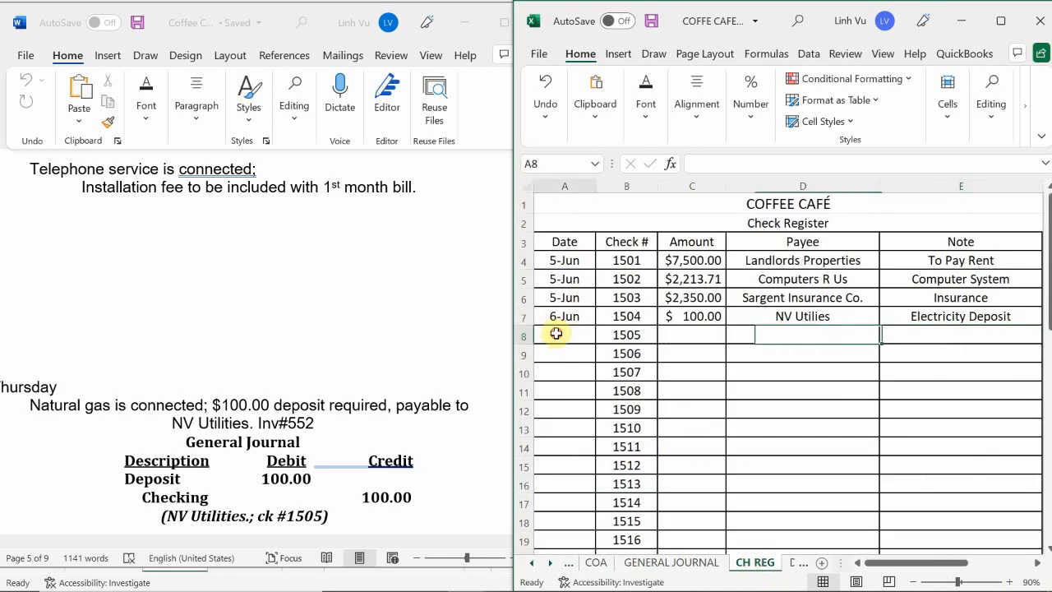
pyautogui.write('6/6')
pyautogui.press('Return')
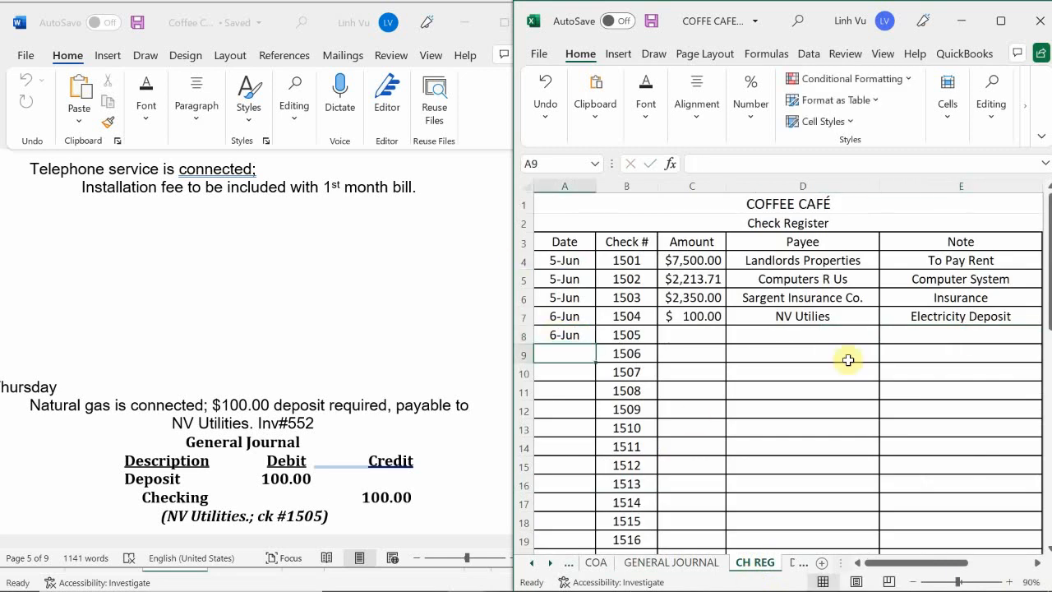
pyautogui.press('Right')
pyautogui.press('Up')
pyautogui.press('Right')
pyautogui.write('=')
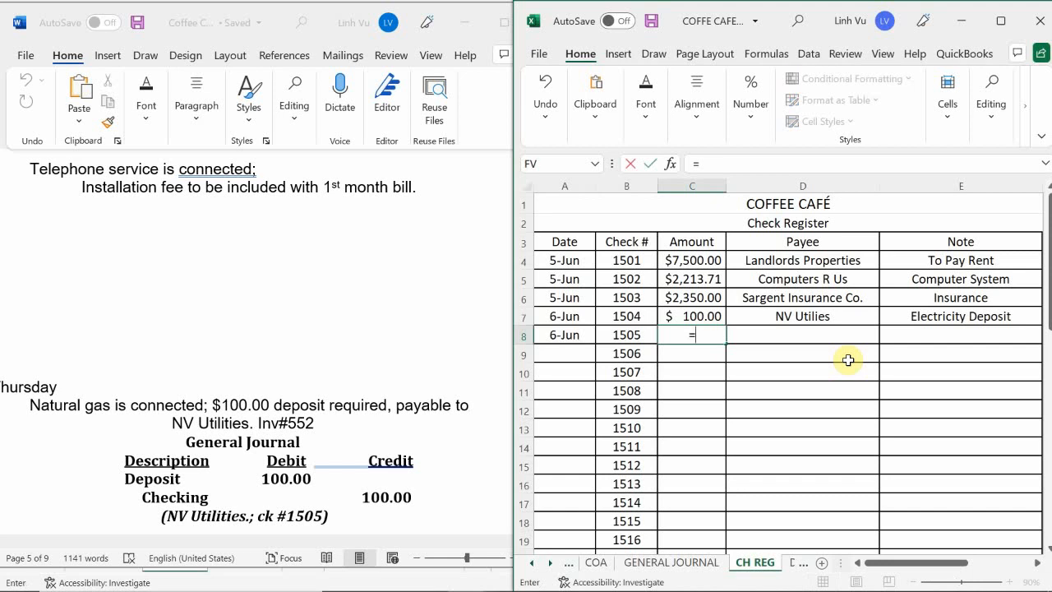
pyautogui.press('Up')
pyautogui.press('Return')
# Link check 1505's payee to the payee of check 1504 and enter the note "Gas Deposit"
pyautogui.press('Right')
pyautogui.press('Up')
pyautogui.write('=')
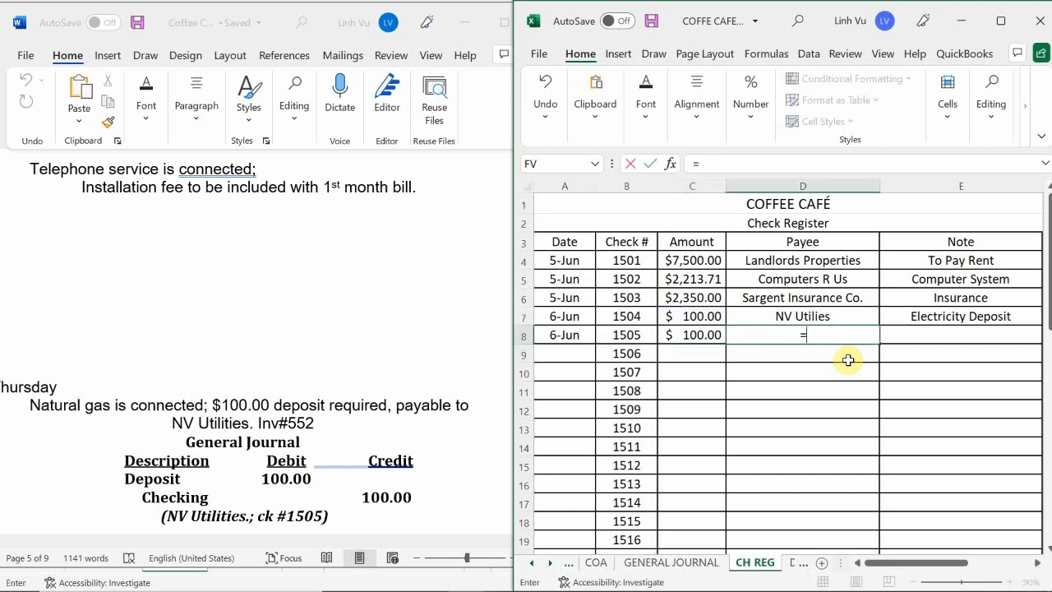
pyautogui.press('Up')
pyautogui.press('Return')
pyautogui.press('Right')
pyautogui.press('Up')
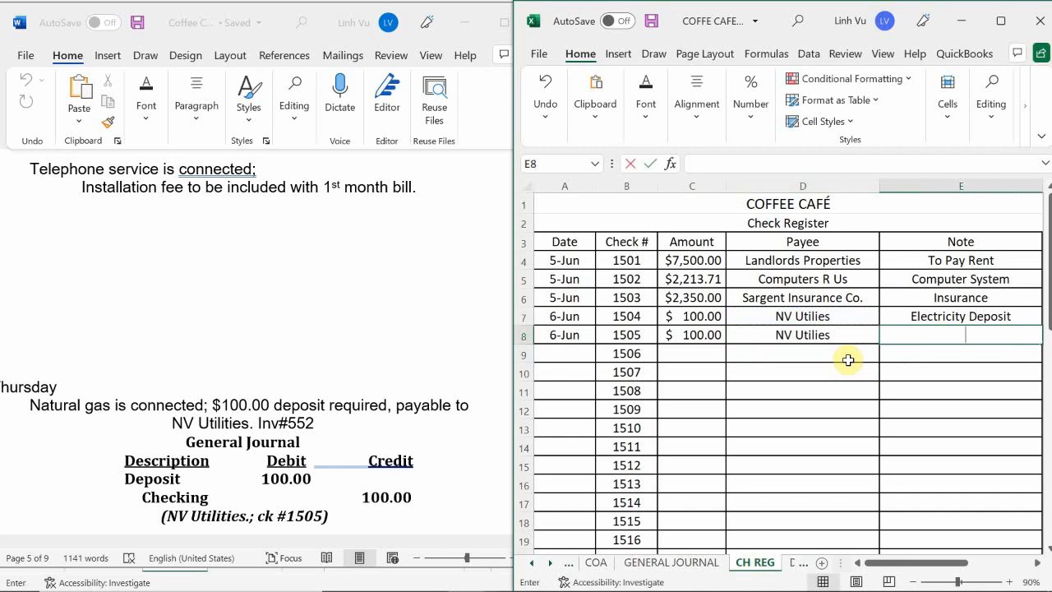
pyautogui.write('Gas Deposite')
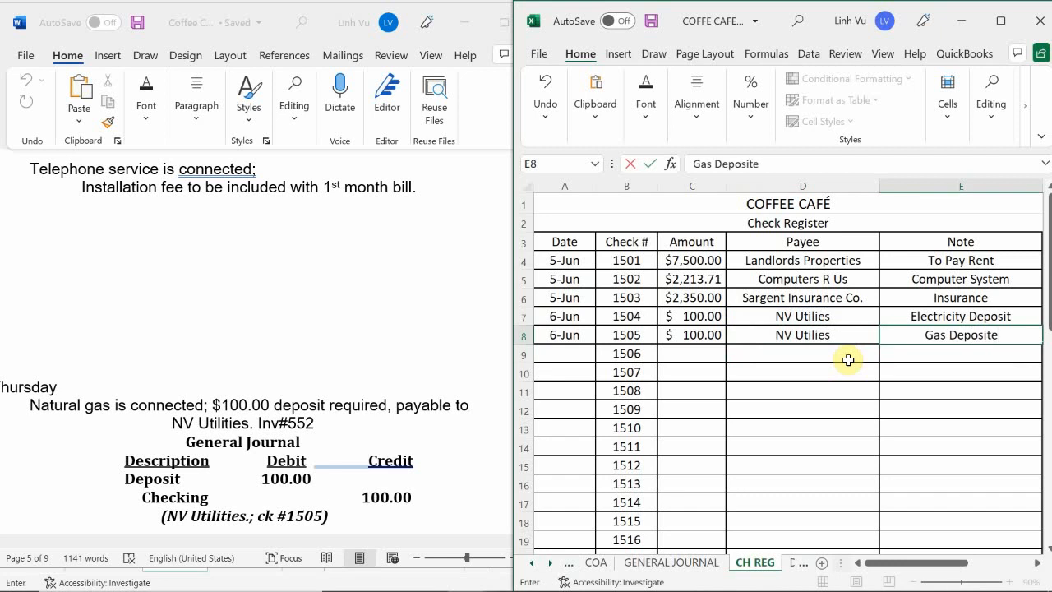
pyautogui.press('BackSpace')
pyautogui.press('Return')
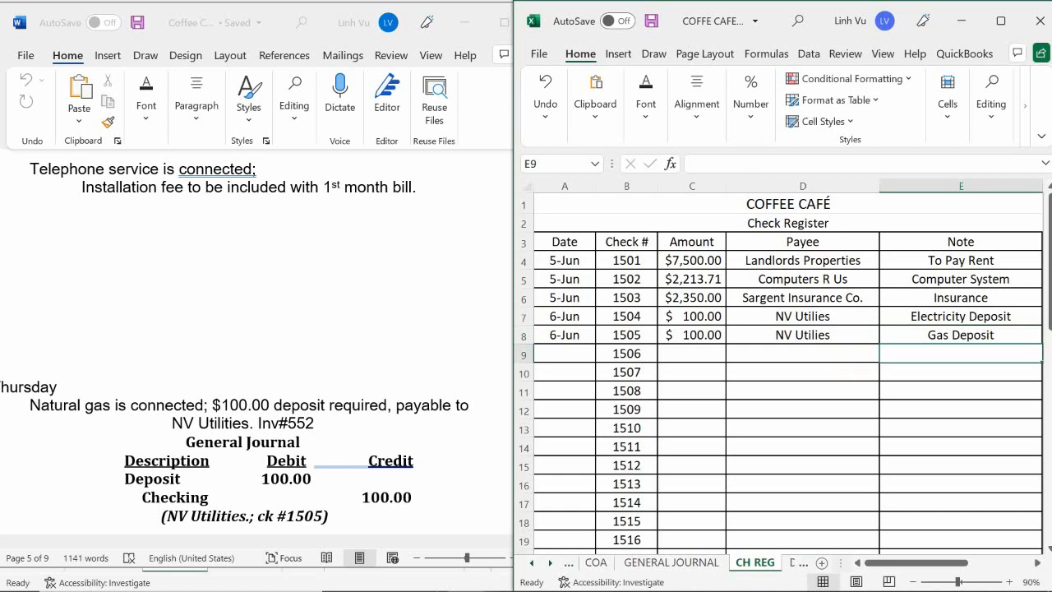
# Return to the GENERAL JOURNAL sheet and review the gas deposit entry
pyautogui.click(633, 565)
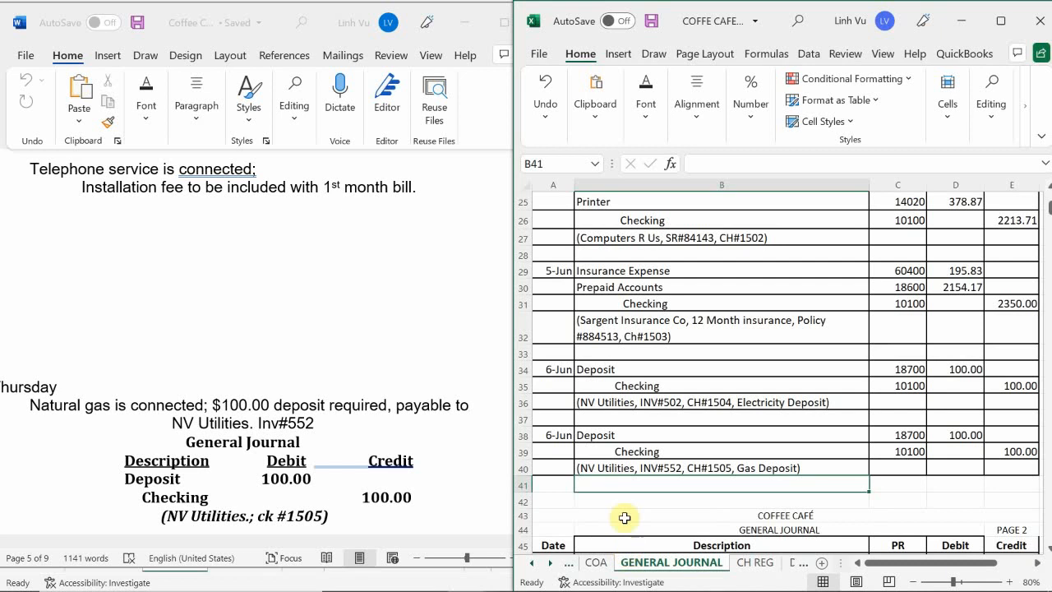
pyautogui.scroll(-1, 619, 404)
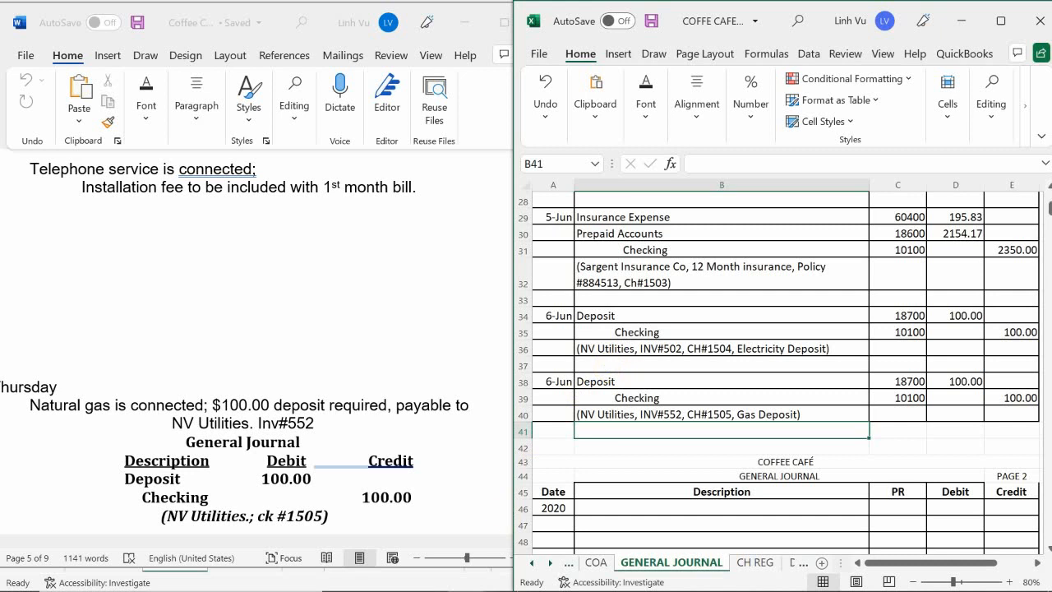
# Switch to the general ledger workbook and date the Checking account row below CH#1504 as 6/6
pyautogui.moveTo(571, 580)
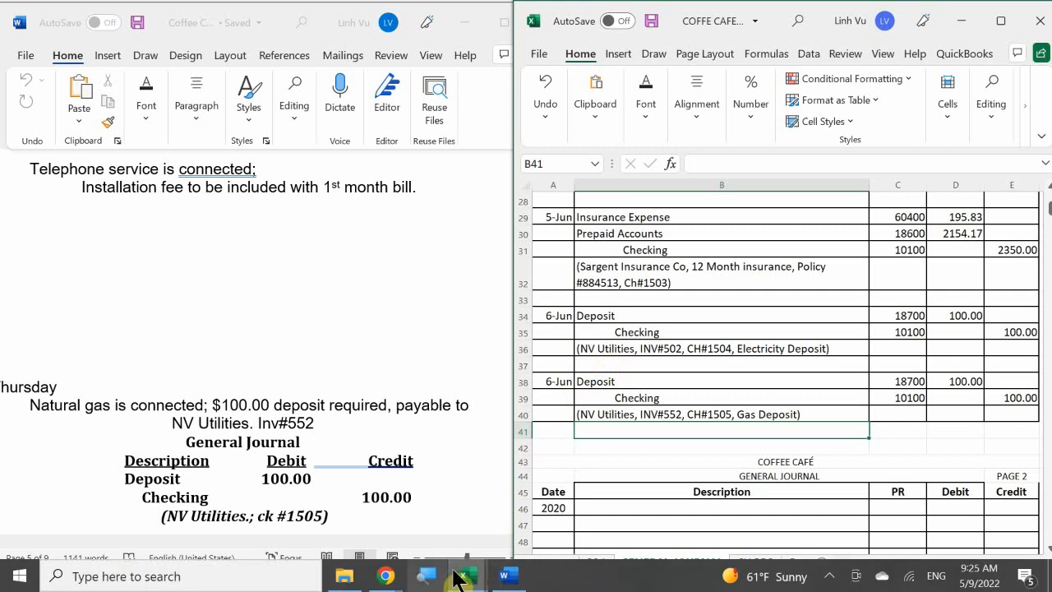
pyautogui.moveTo(447, 563)
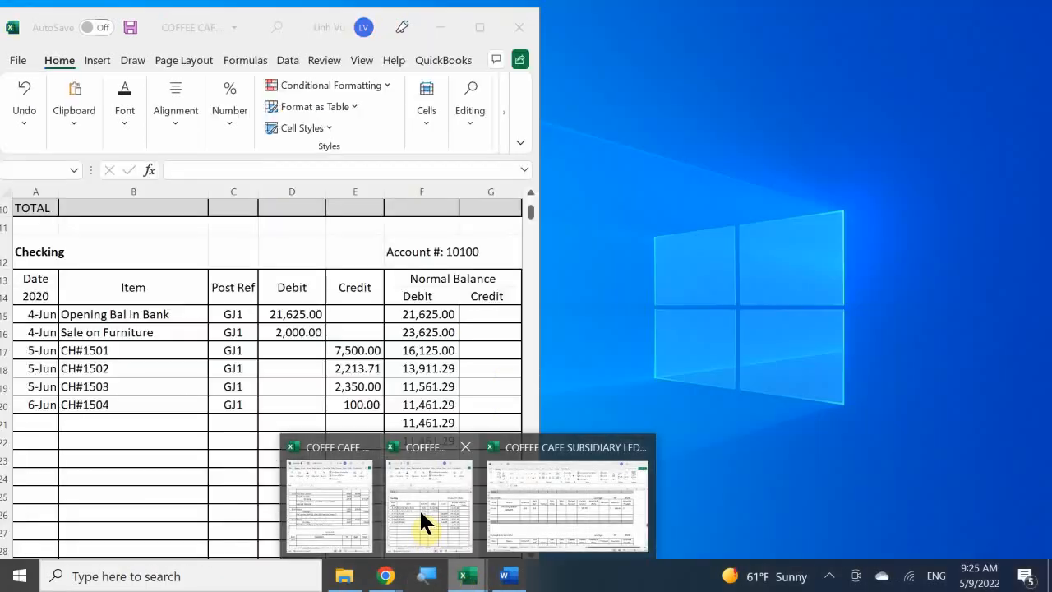
pyautogui.click(418, 507)
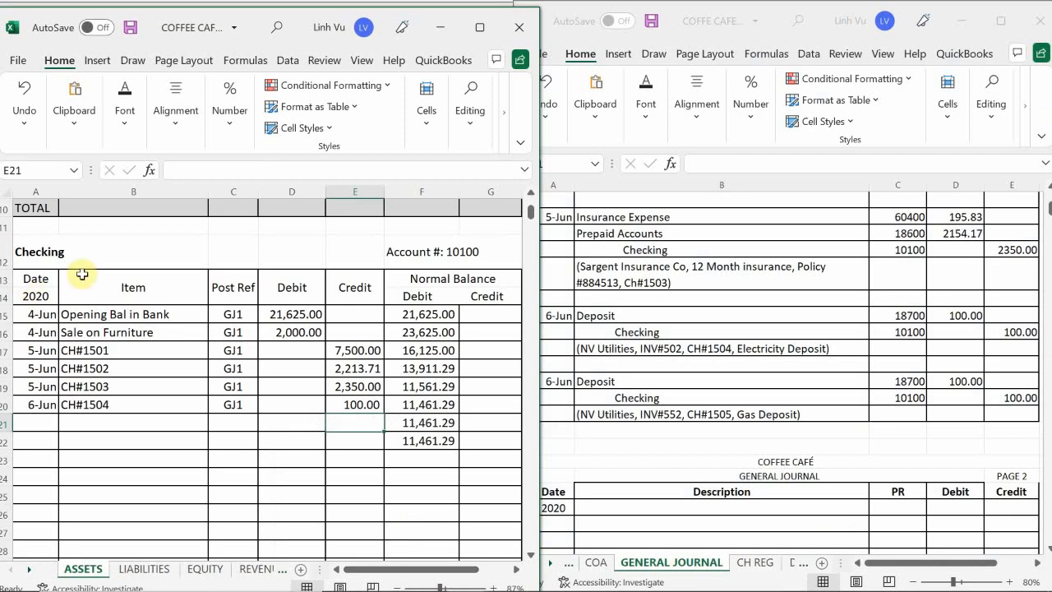
pyautogui.click(33, 425)
pyautogui.write('6')
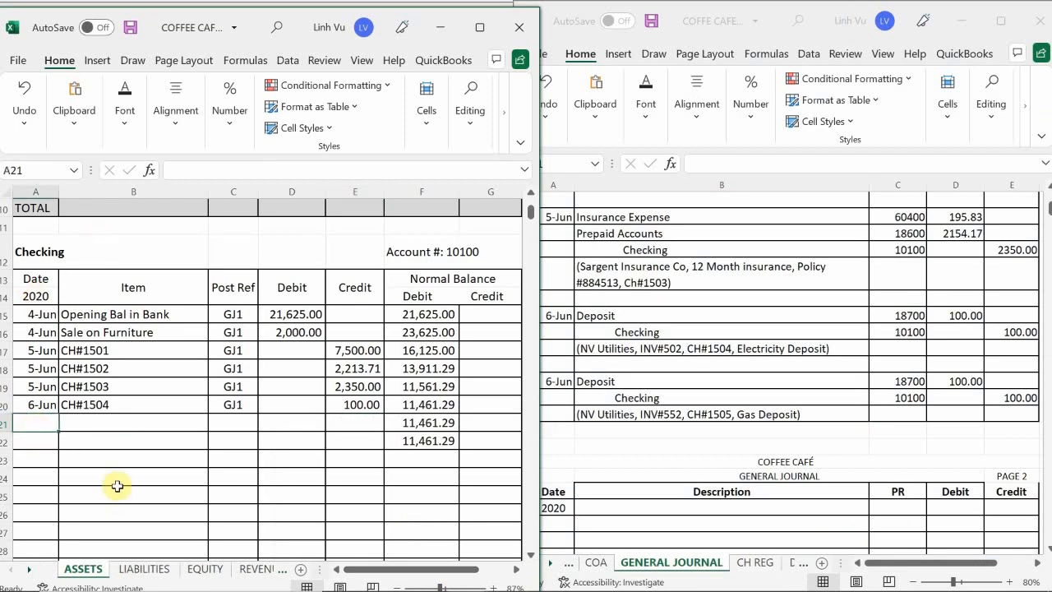
pyautogui.write('/')
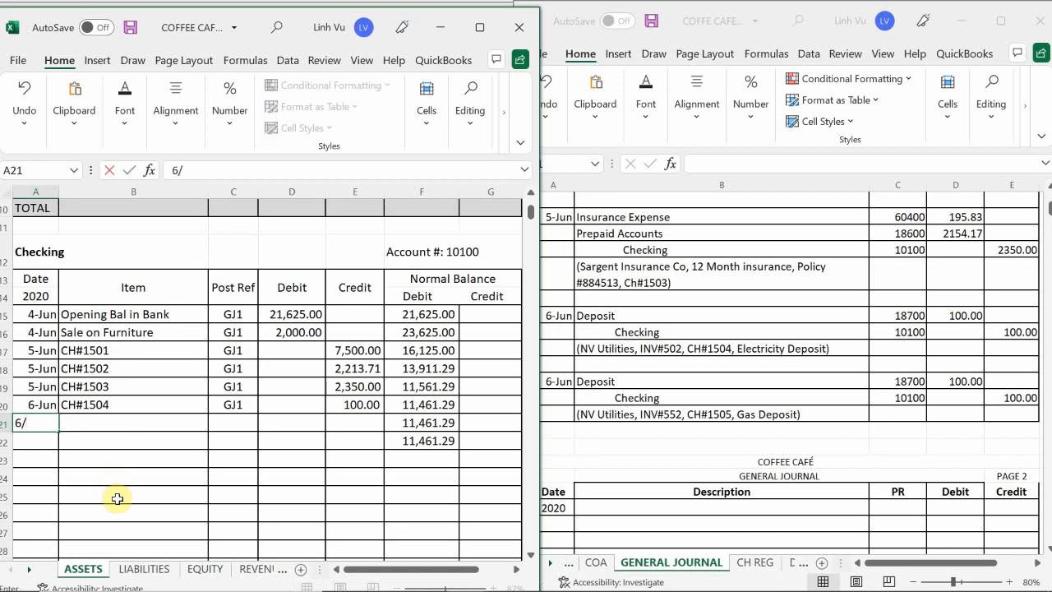
pyautogui.write('6')
pyautogui.press('Return')
# Enter "CH#1505" as the item of the new 6-Jun row in the Checking account
pyautogui.press('Right')
pyautogui.press('Up')
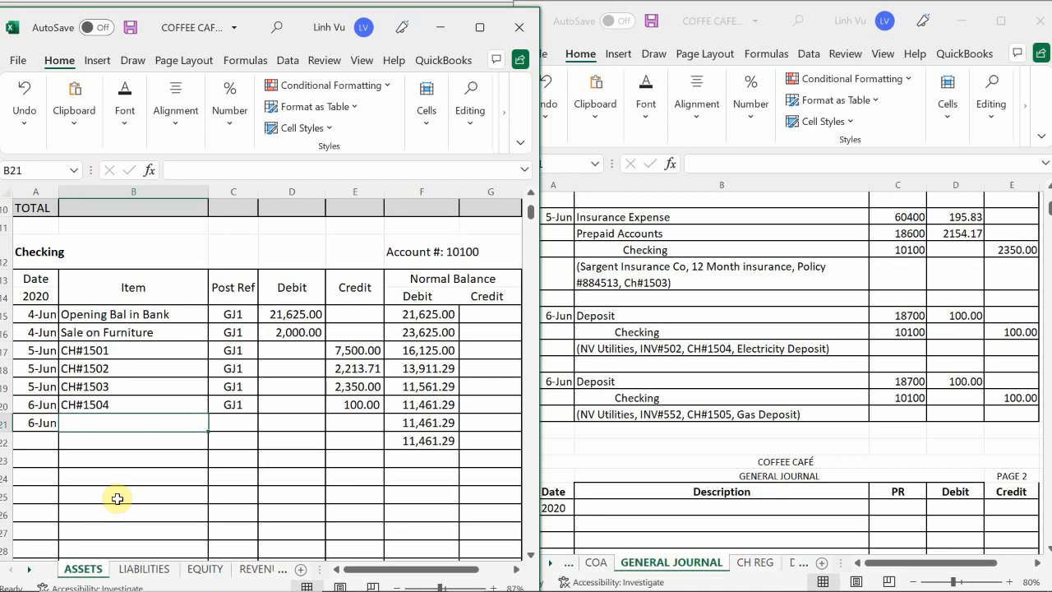
pyautogui.write('CG#')
pyautogui.press('BackSpace')
pyautogui.press('BackSpace')
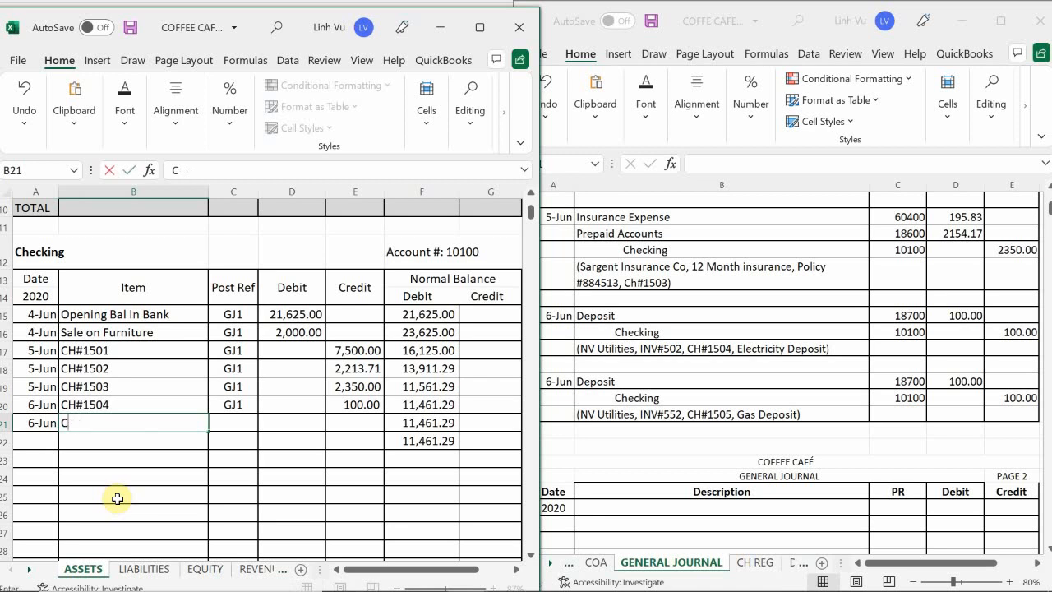
pyautogui.write('H#1505')
pyautogui.press('Return')
# Link the CH#1505 row's post reference to the one above it and enter a credit of 100
pyautogui.press('Right')
pyautogui.press('Up')
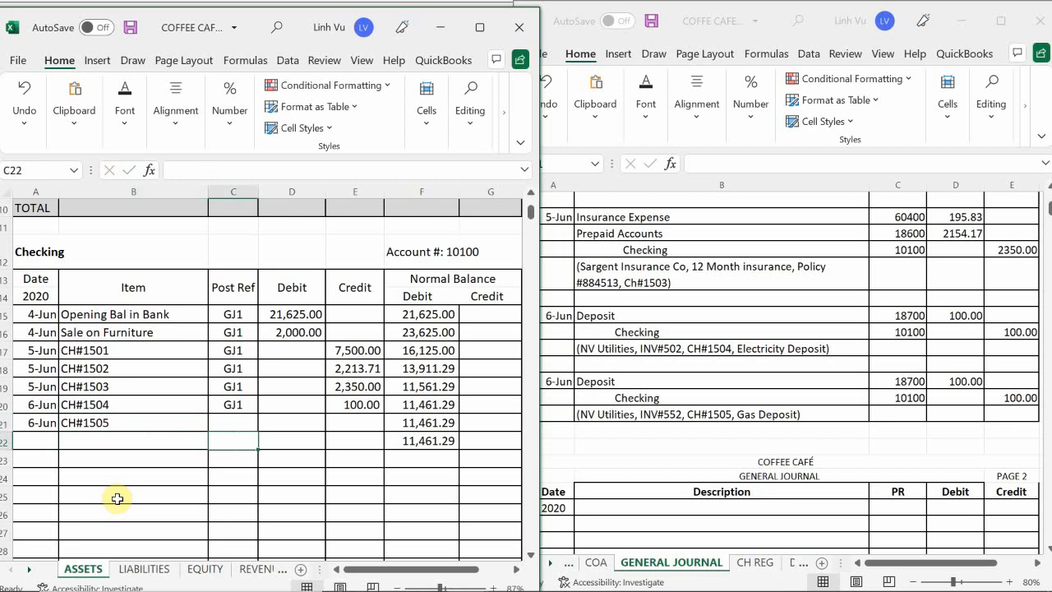
pyautogui.write('=')
pyautogui.press('Up')
pyautogui.press('Return')
pyautogui.press('Up')
pyautogui.press('Right')
pyautogui.press('Right')
pyautogui.write('100')
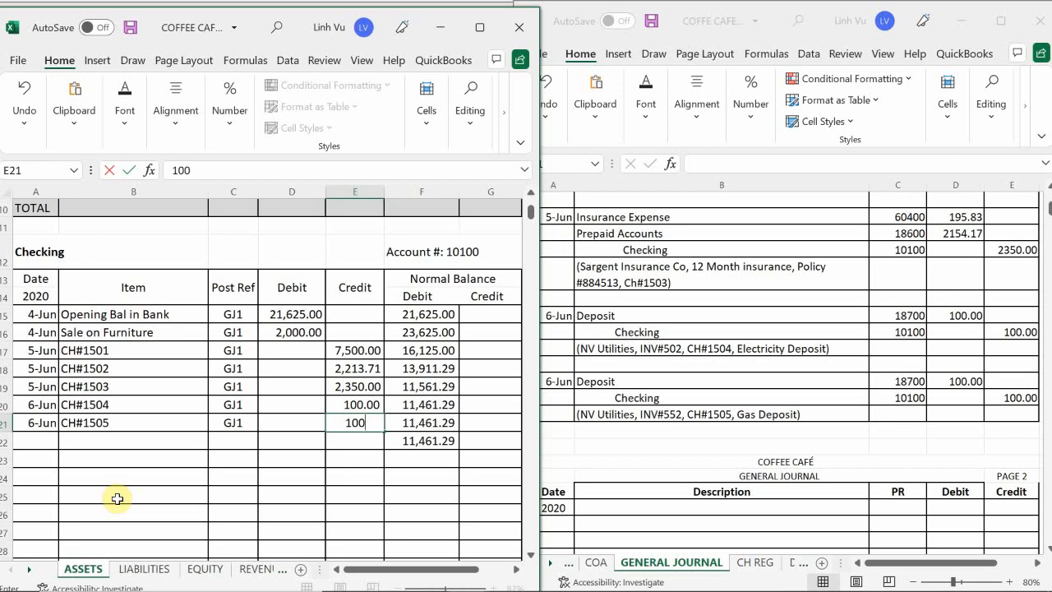
pyautogui.press('Return')
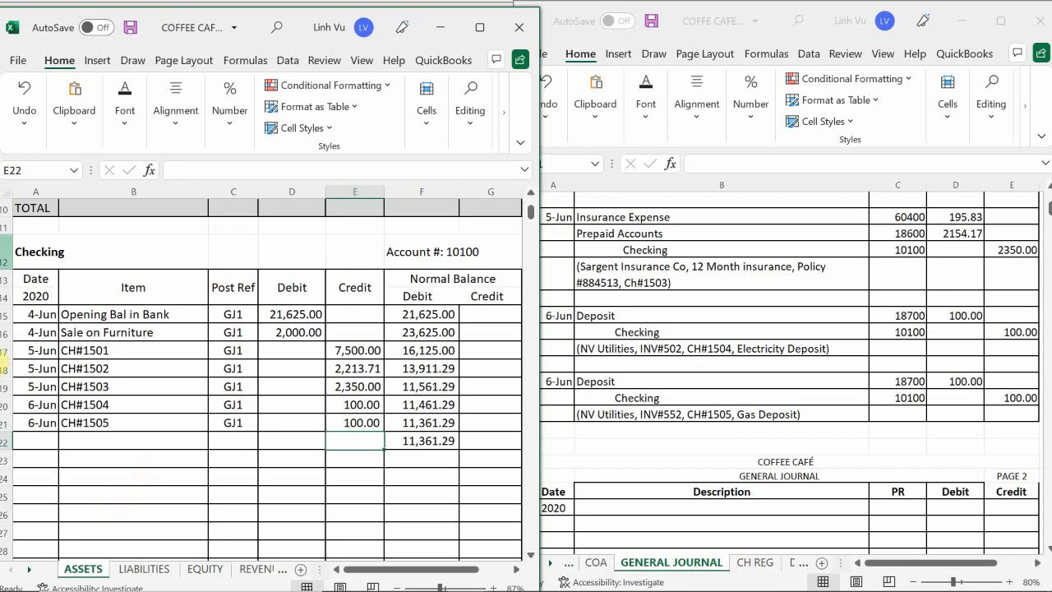
# Go to the Deposits account 18700 on the ASSETS sheet and date the row below the electricity deposit as 6/6
pyautogui.click(78, 440)
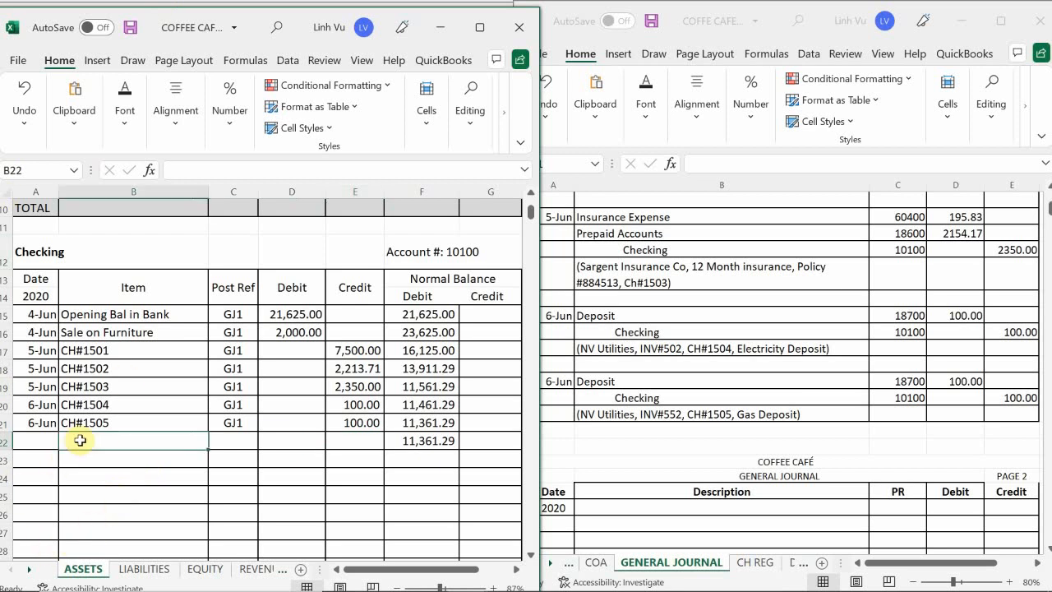
pyautogui.scroll(-18, 80, 439)
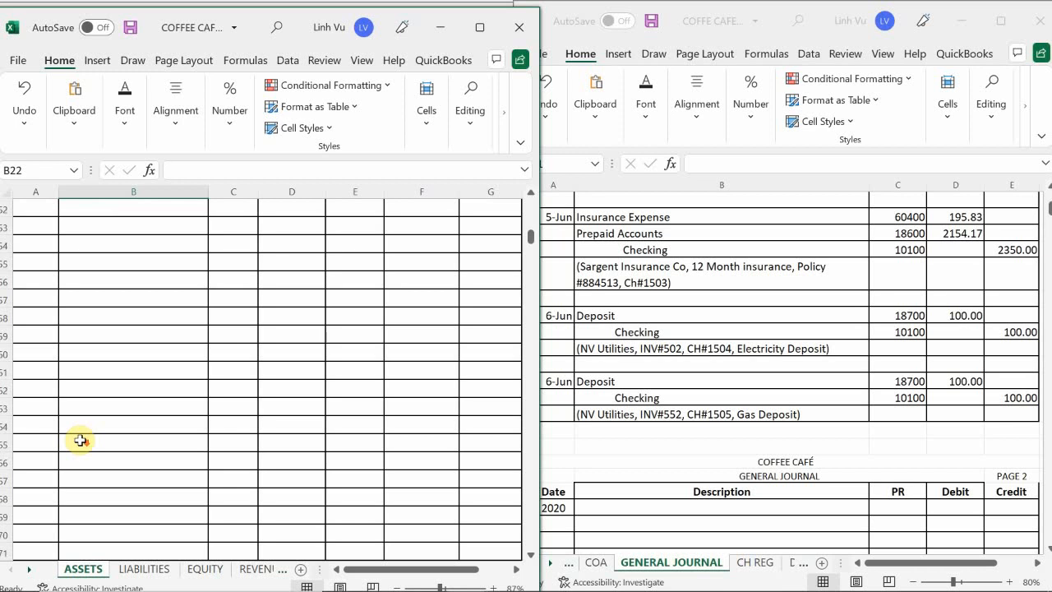
pyautogui.scroll(-20, 80, 440)
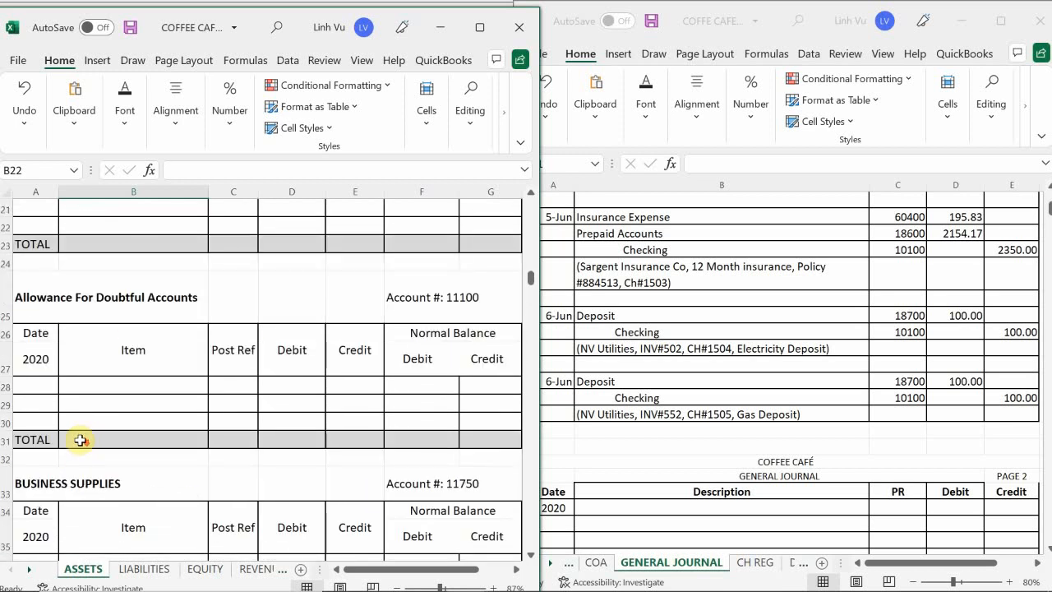
pyautogui.scroll(-20, 79, 439)
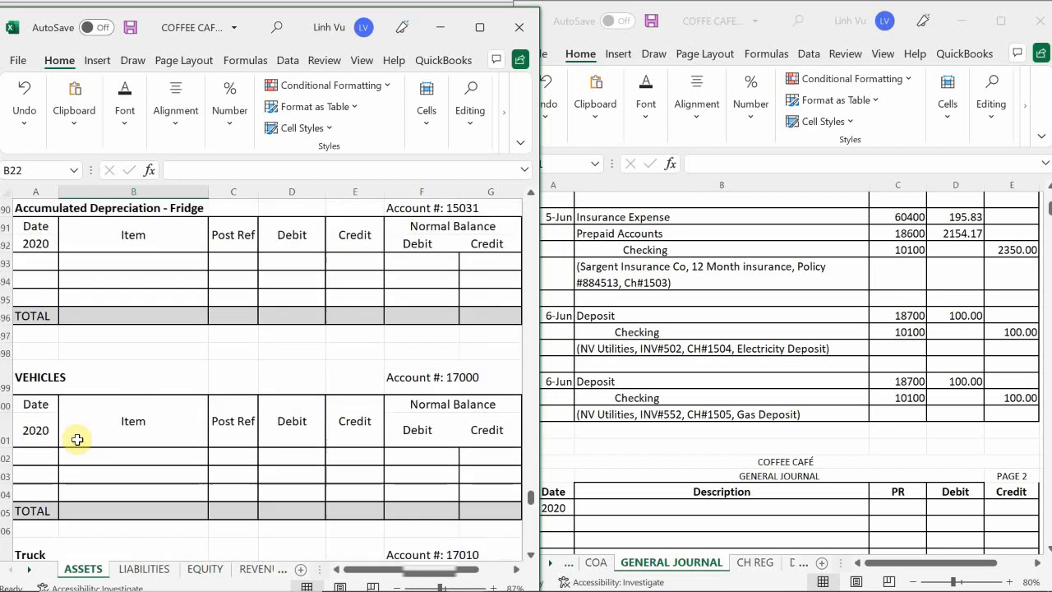
pyautogui.scroll(-5, 77, 440)
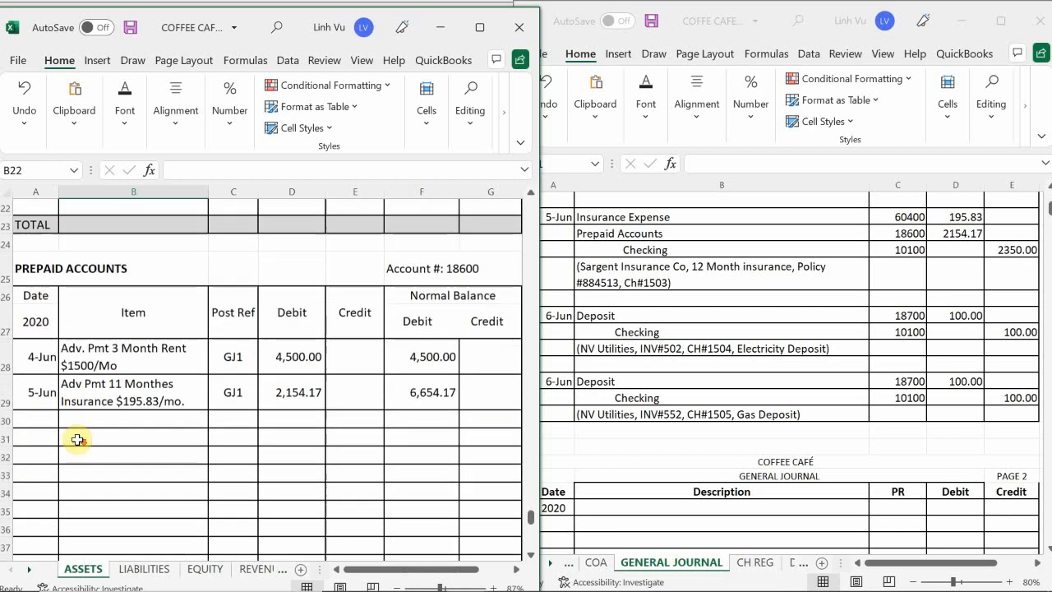
pyautogui.scroll(-4, 77, 440)
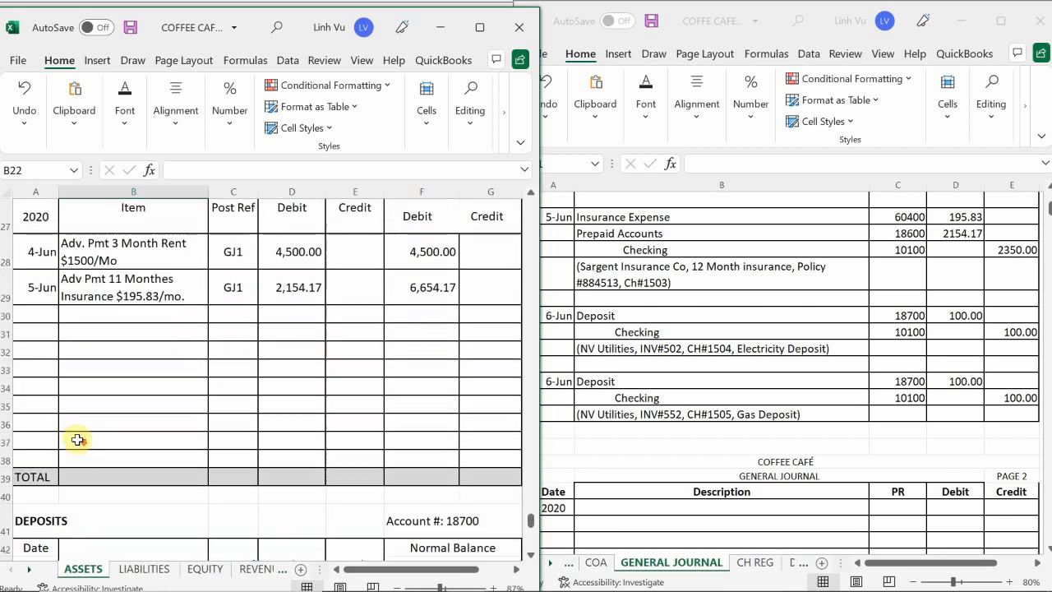
pyautogui.scroll(-1, 77, 440)
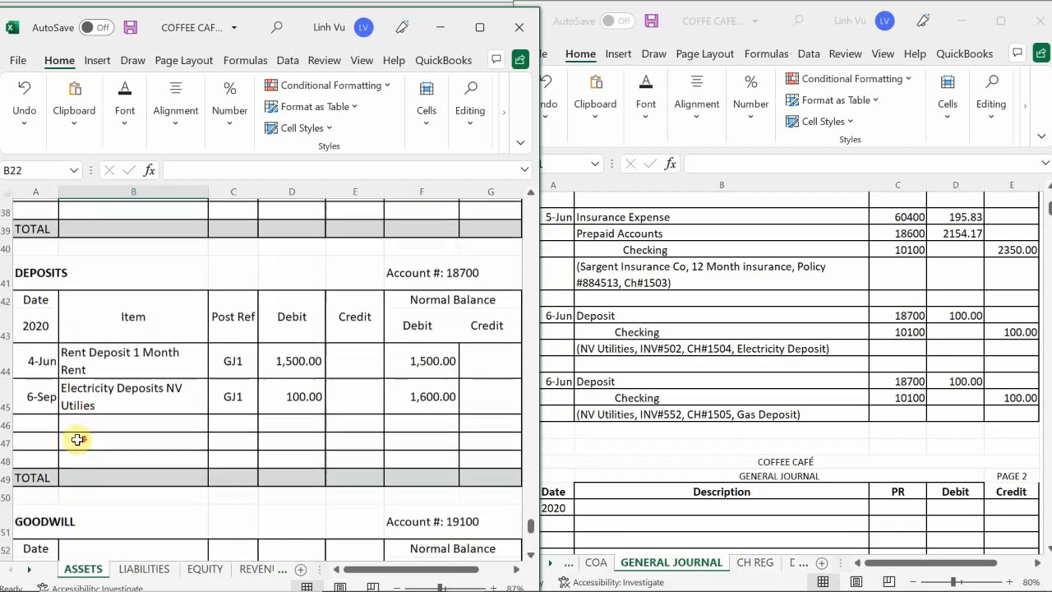
pyautogui.click(29, 420)
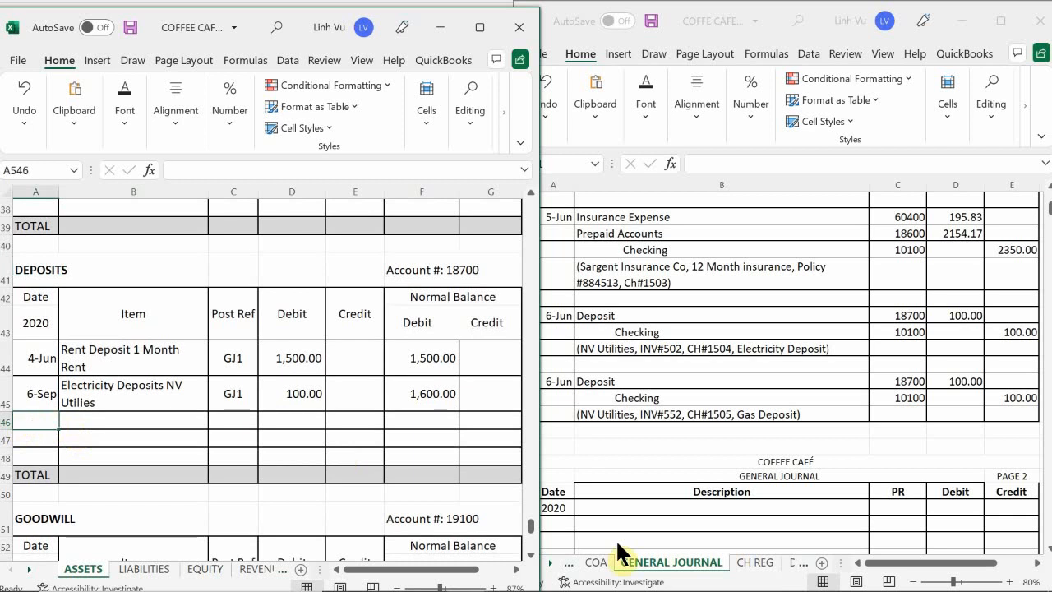
pyautogui.write('6/6')
pyautogui.press('Return')
# Enter "Gas Deposit NV Utilties" as the new Deposits row's item and GJ1 as its post reference
pyautogui.press('Up')
pyautogui.press('Right')
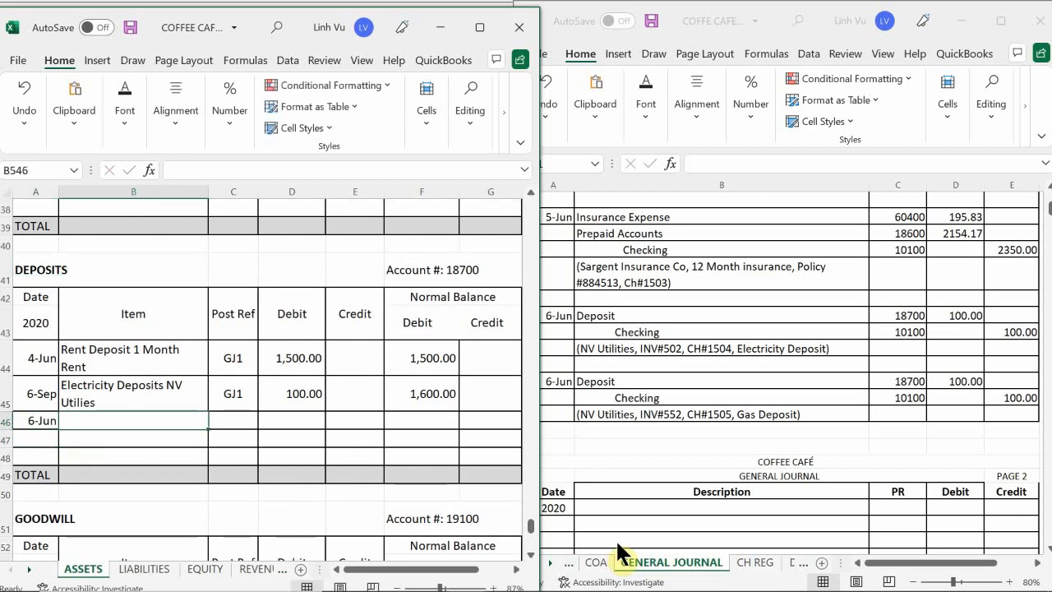
pyautogui.write('Gas Dep')
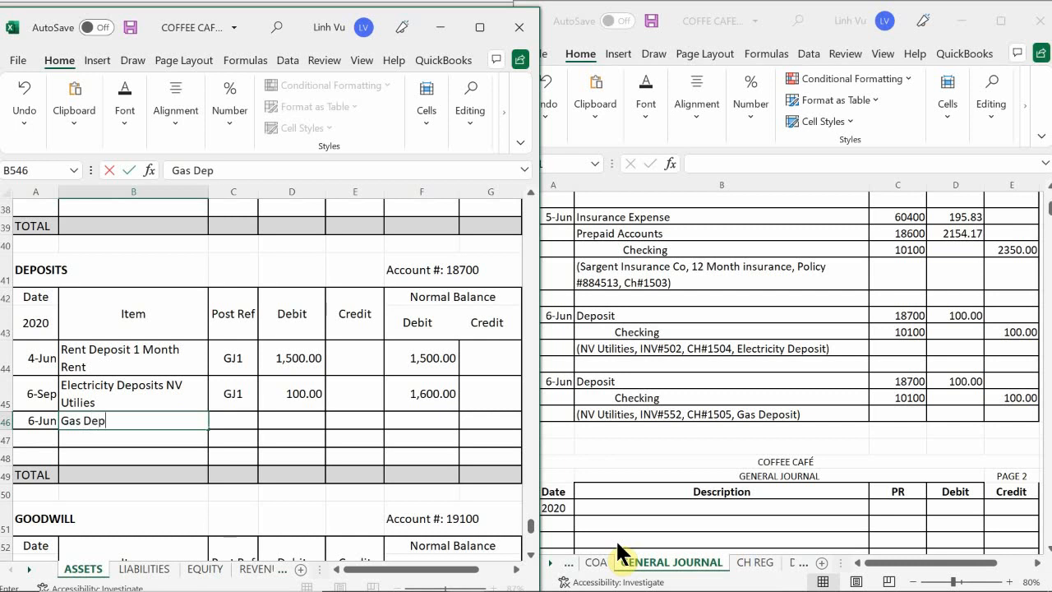
pyautogui.write('osit NV Util')
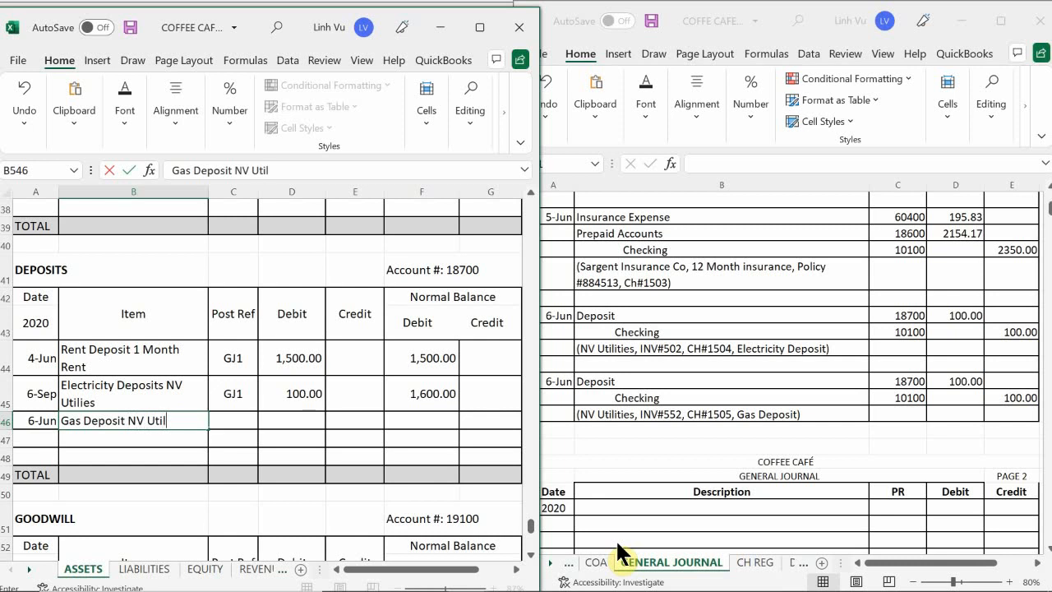
pyautogui.write('ties')
pyautogui.press('Tab')
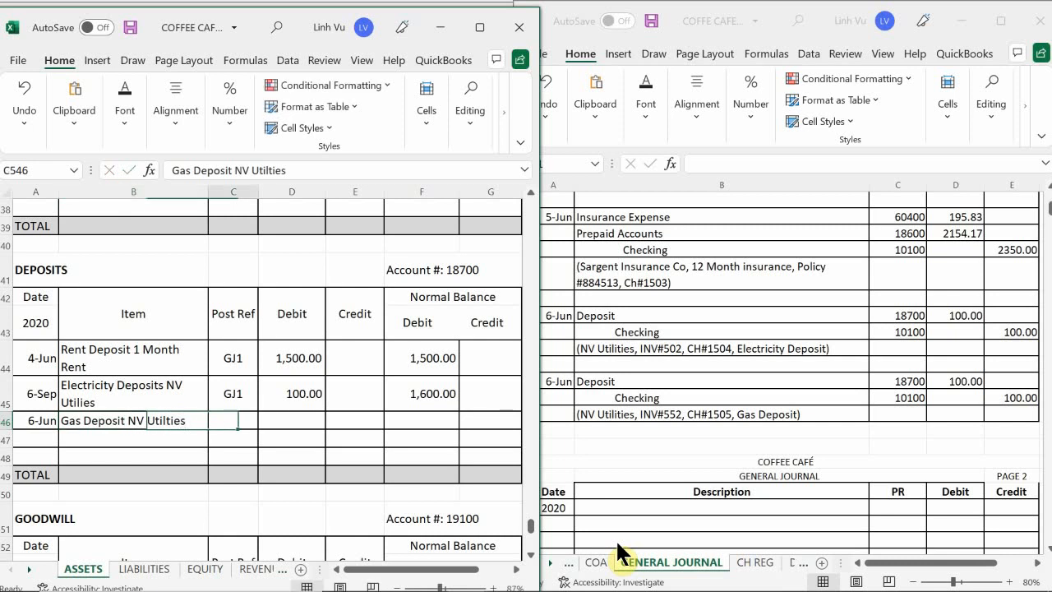
pyautogui.write('GJ1')
pyautogui.press('Return')
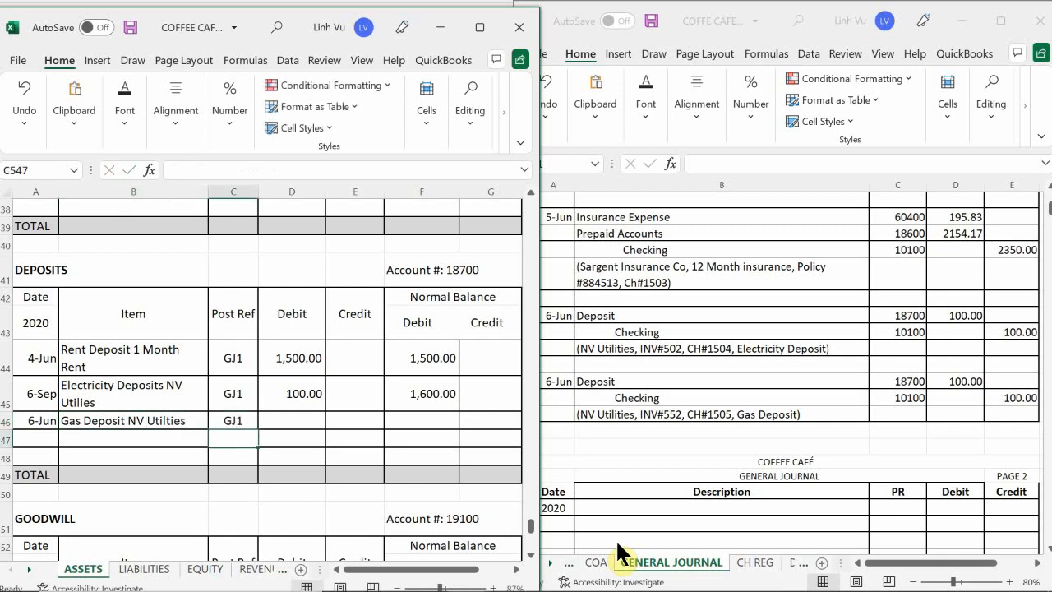
# Enter a debit of 100 for the gas deposit in the Deposits account
pyautogui.press('Right')
pyautogui.press('Up')
pyautogui.write('100')
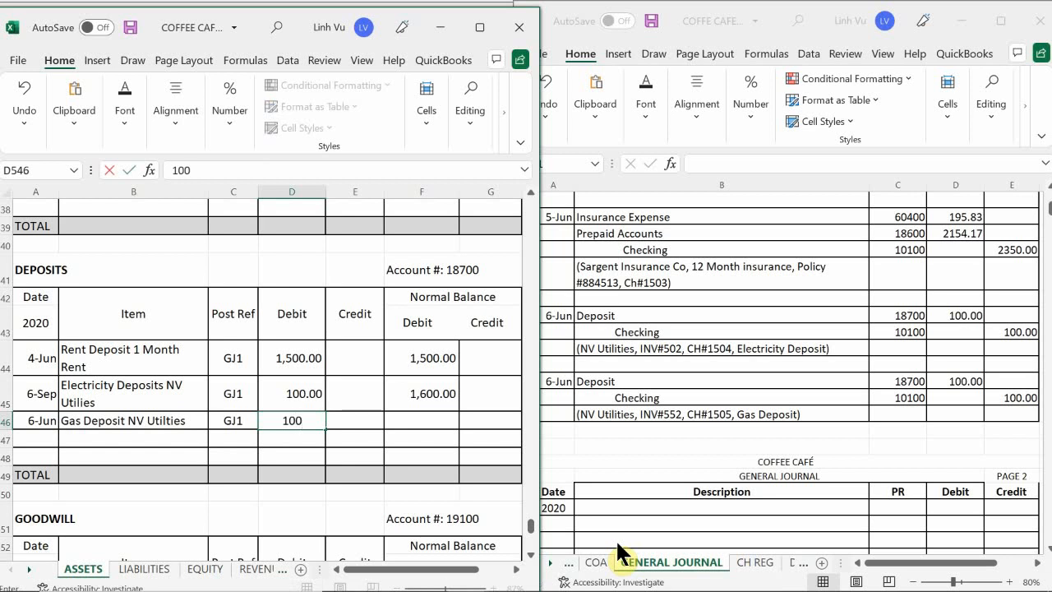
pyautogui.press('Return')
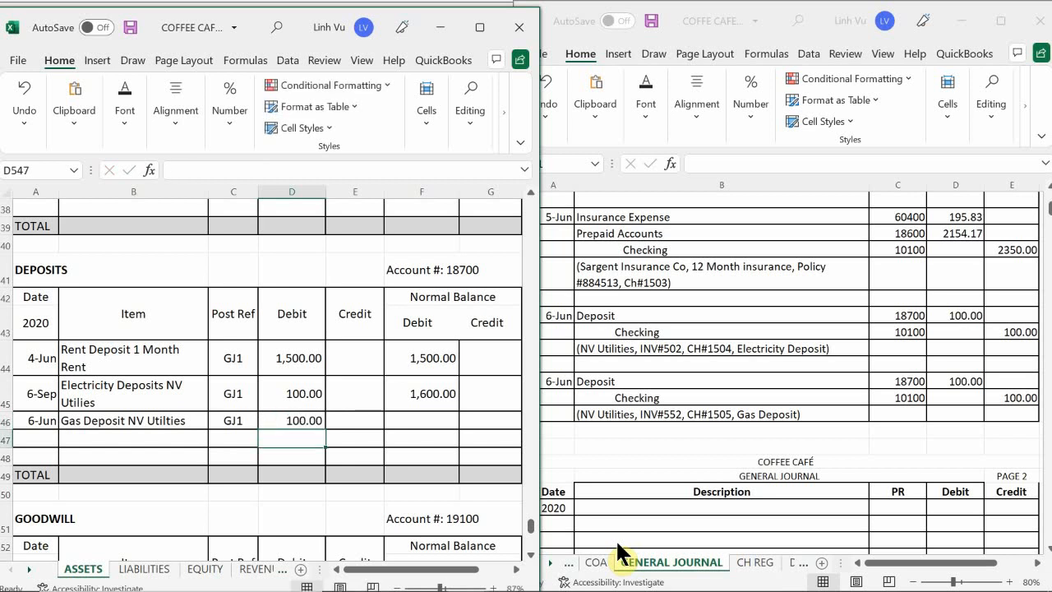
pyautogui.press('Right')
pyautogui.press('Up')
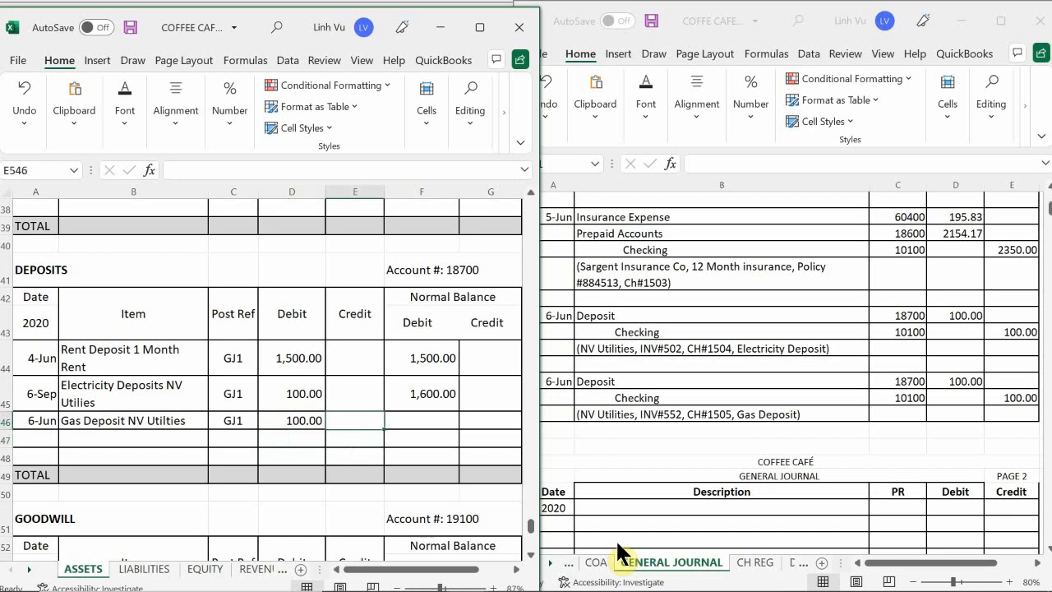
# Calculate the gas deposit row's running debit balance in F546 with the formula =F545+D546-E546
pyautogui.click(422, 391)
pyautogui.click(421, 420)
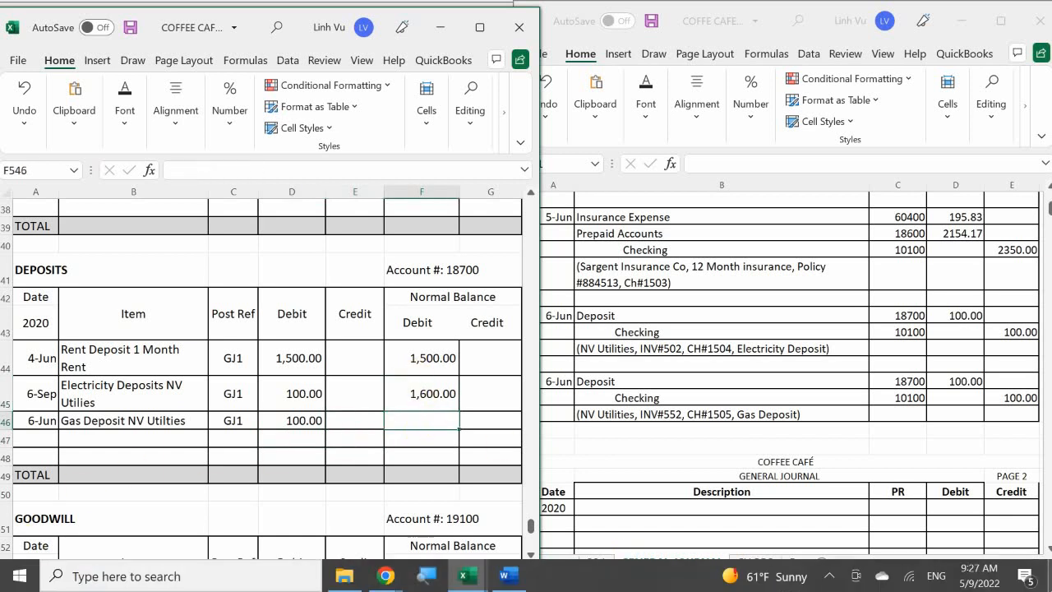
pyautogui.write('=')
pyautogui.press('Up')
pyautogui.write('+')
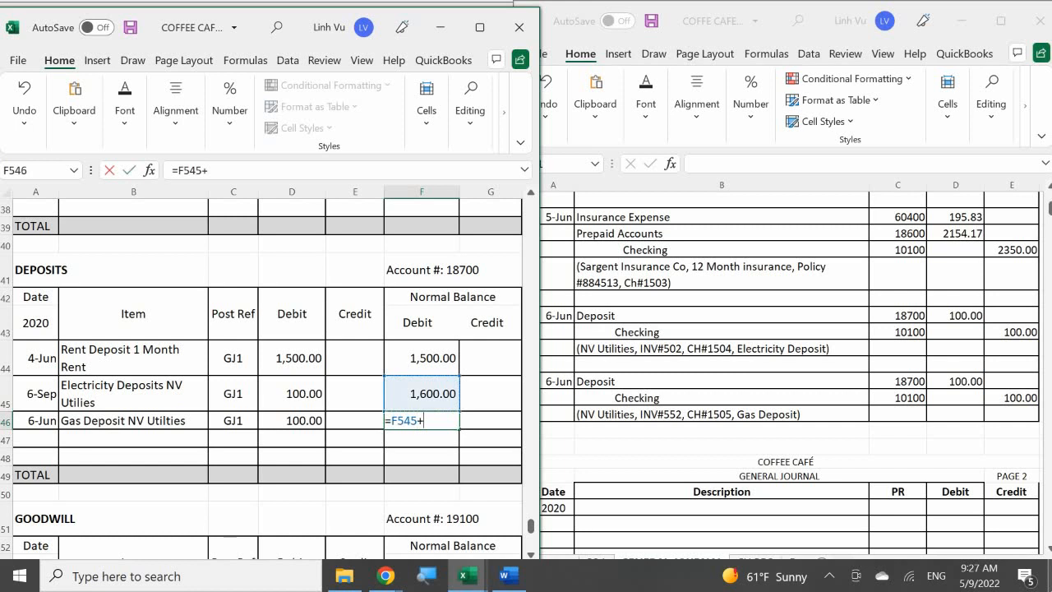
pyautogui.press('Left')
pyautogui.press('Left')
pyautogui.write('-')
pyautogui.press('Left')
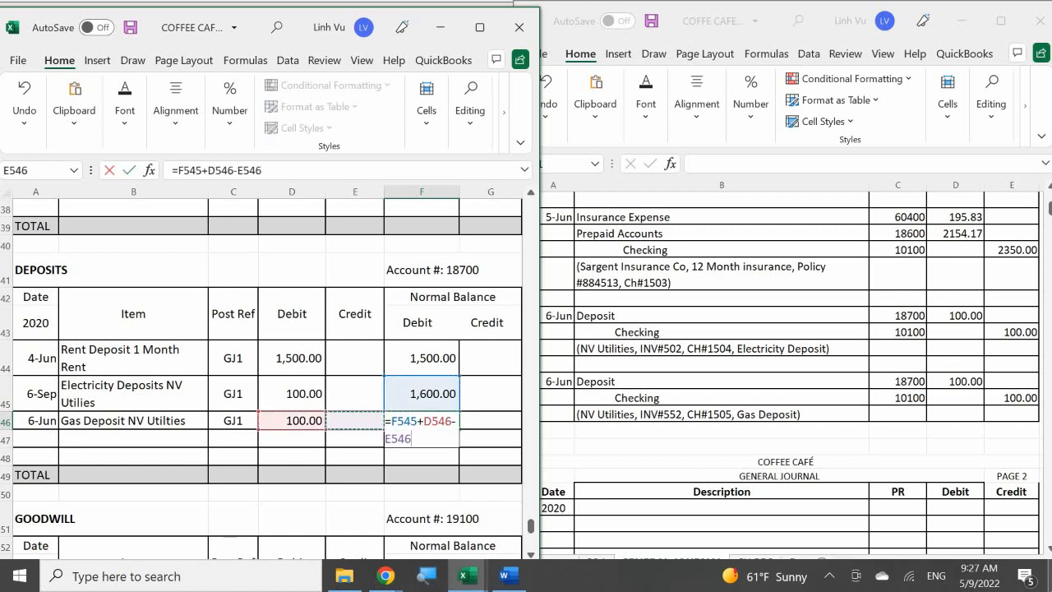
pyautogui.press('Return')
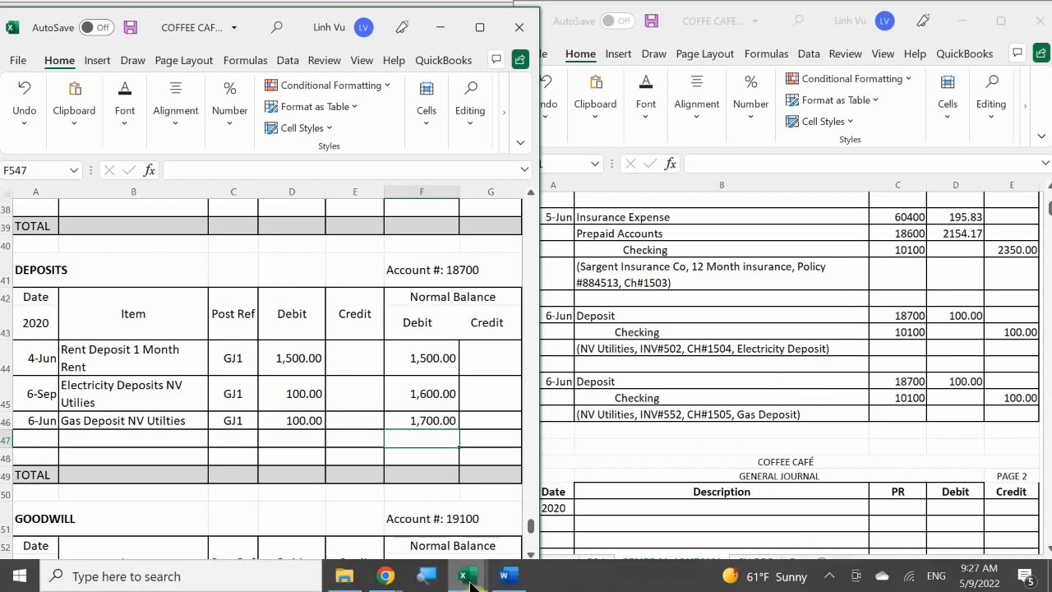
# Switch to the subsidiary ledger workbook and date the row below NV Utilities' electricity deposit on the VENDORS sheet as 6/6
pyautogui.moveTo(477, 579)
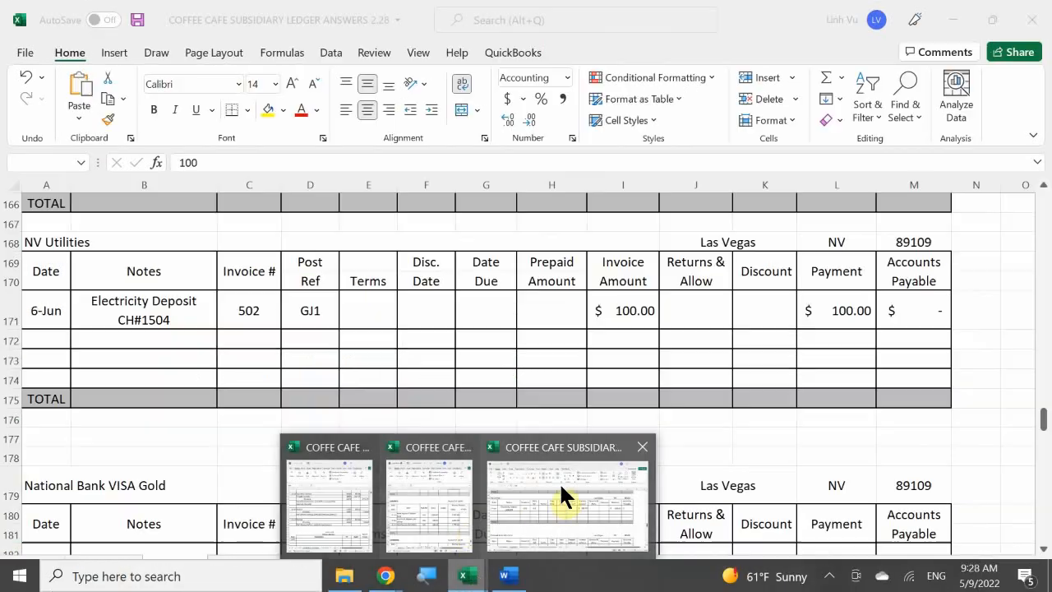
pyautogui.click(561, 495)
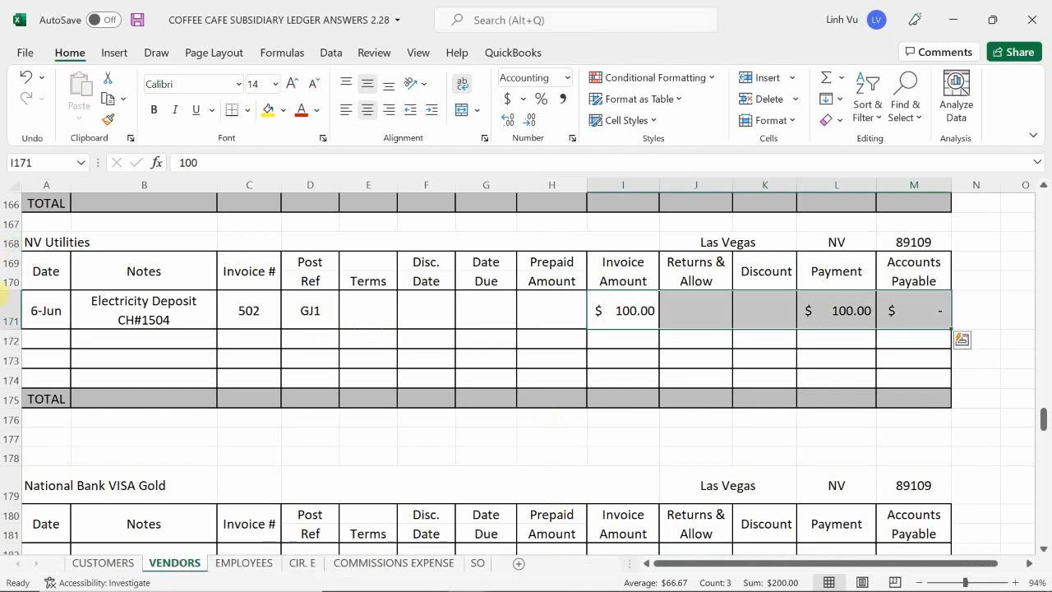
pyautogui.scroll(1, 77, 369)
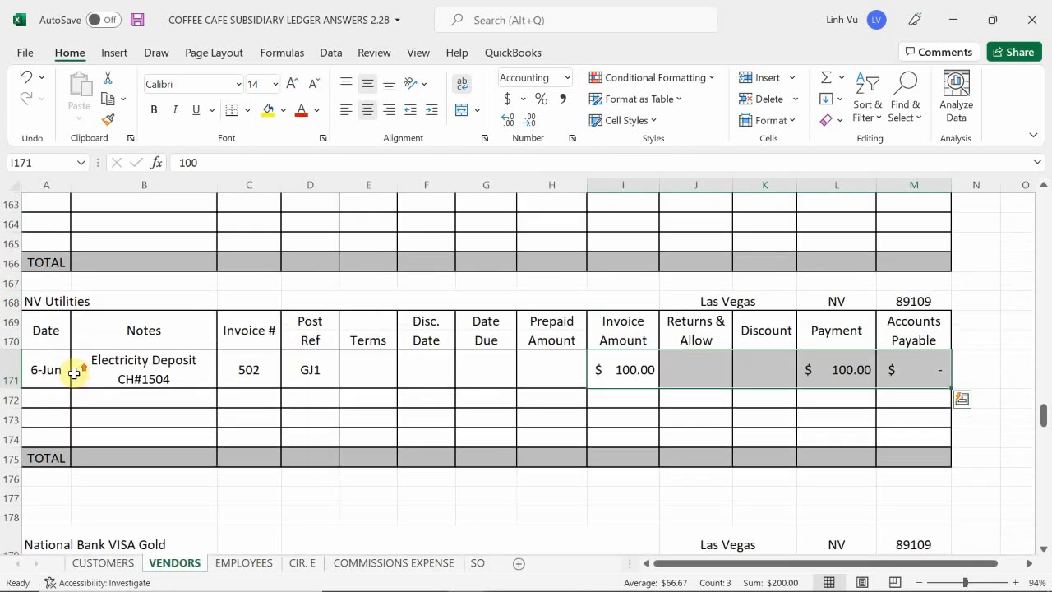
pyautogui.click(41, 398)
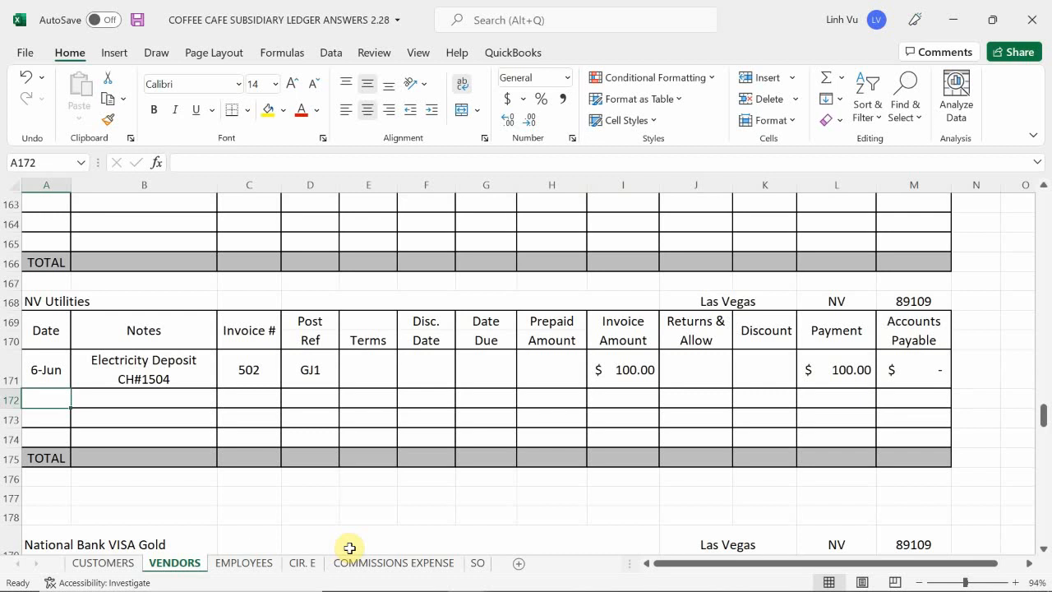
pyautogui.write('6/')
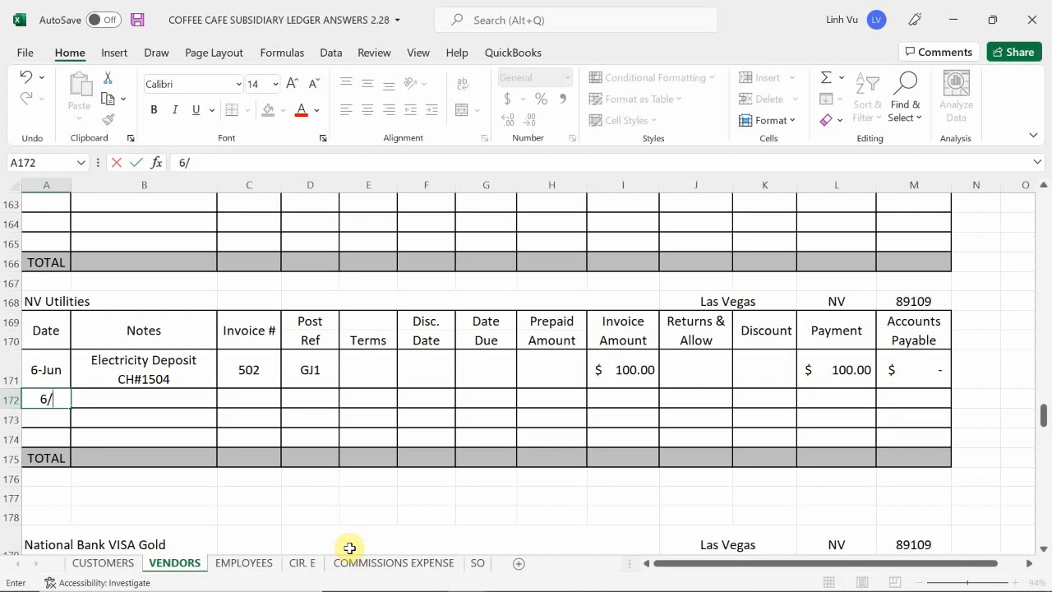
pyautogui.write('6')
pyautogui.press('Return')
# Enter "Gas Deposit CH#1505" as the note for the new NV Utilities row
pyautogui.press('Right')
pyautogui.press('Up')
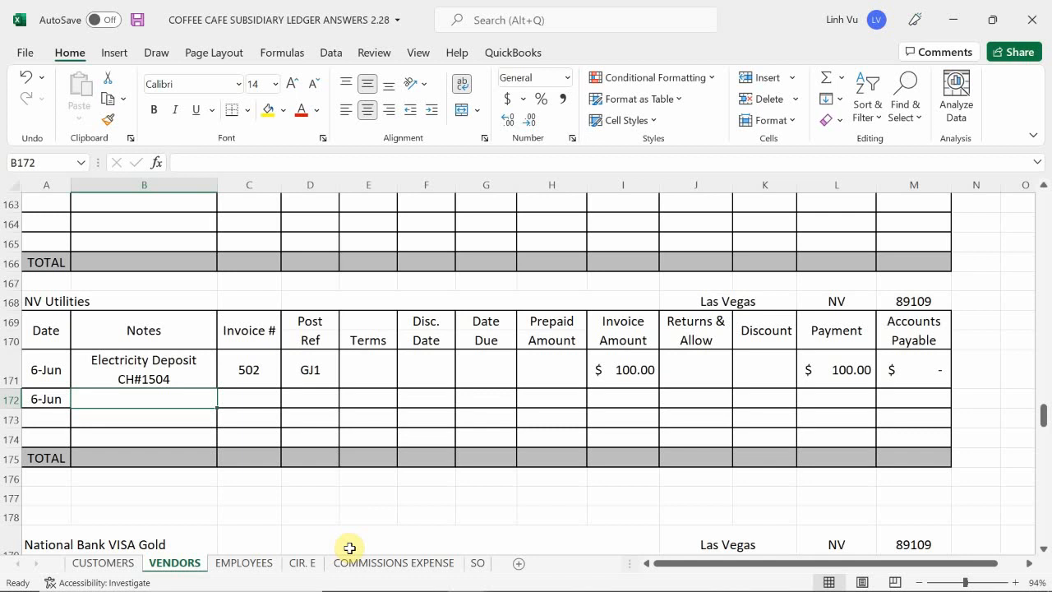
pyautogui.write('Gas')
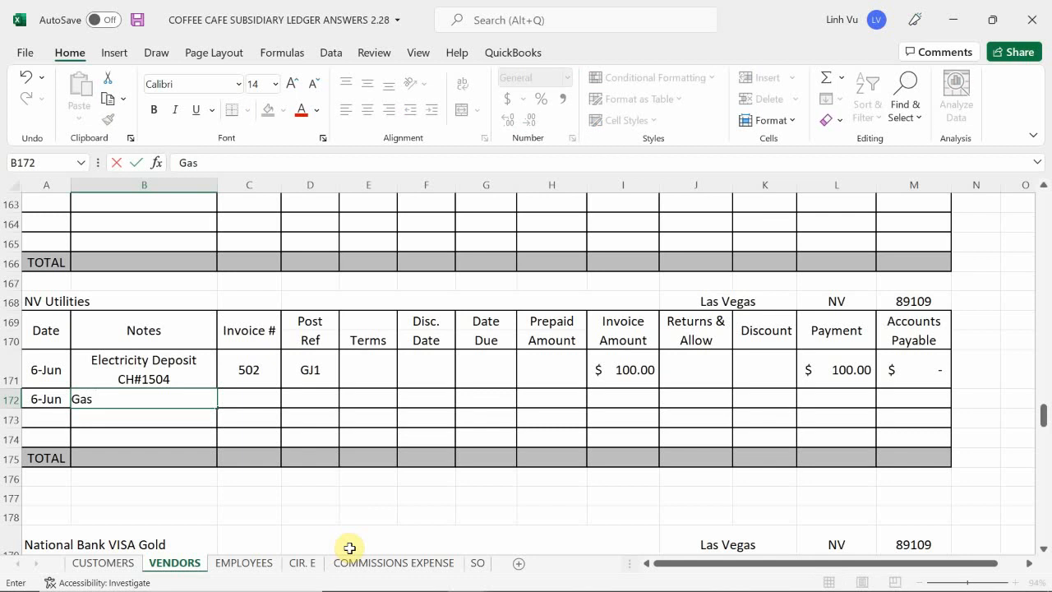
pyautogui.write(' Depo')
pyautogui.press('BackSpace')
pyautogui.write('posit')
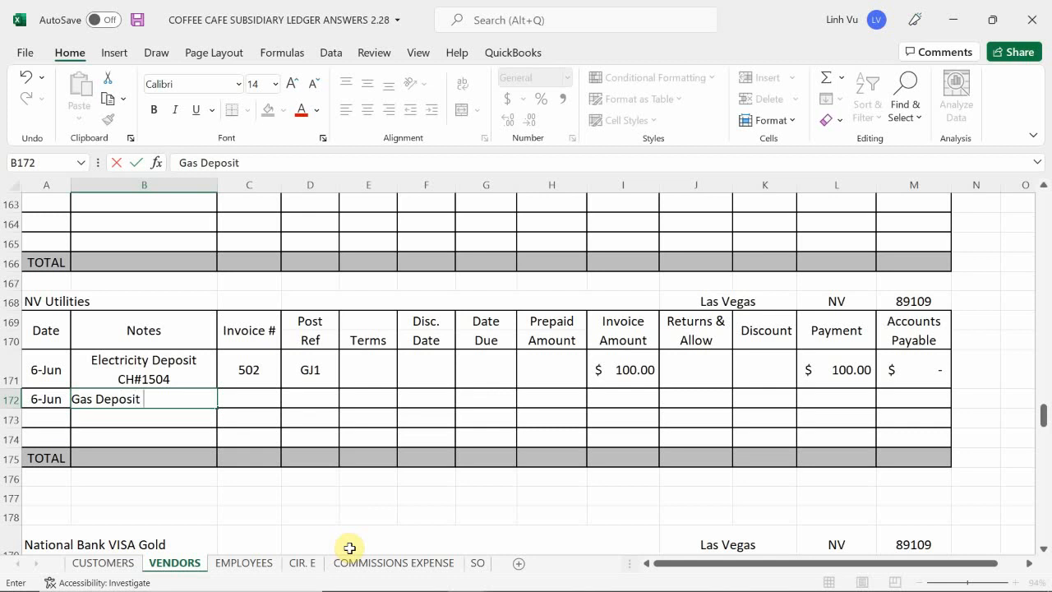
pyautogui.write(' CH#1505')
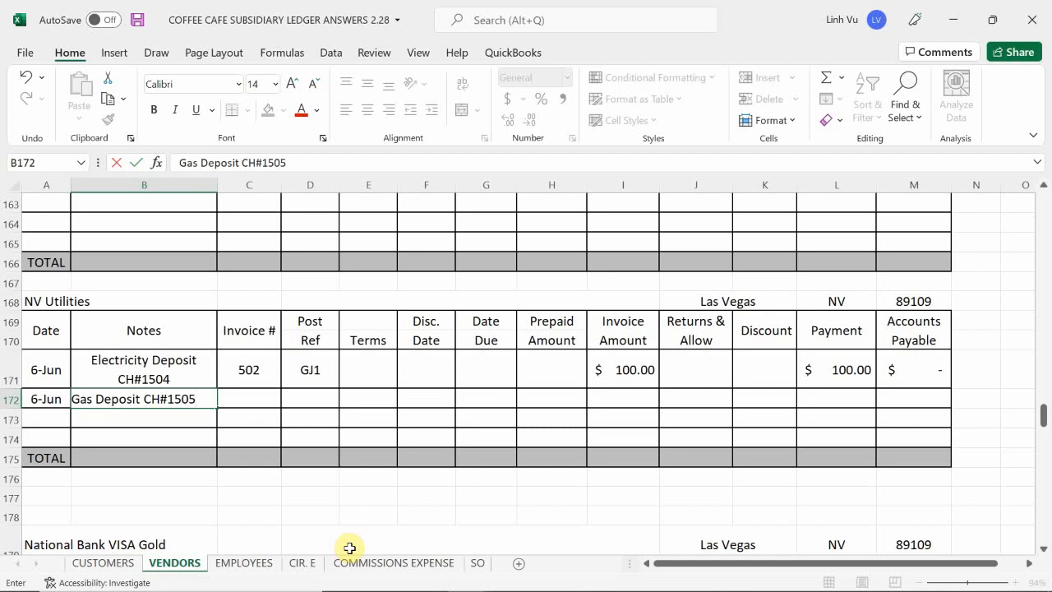
pyautogui.press('Return')
# Enter 552 as the invoice number in the NV Utilities gas deposit row
pyautogui.press('Right')
pyautogui.press('Up')
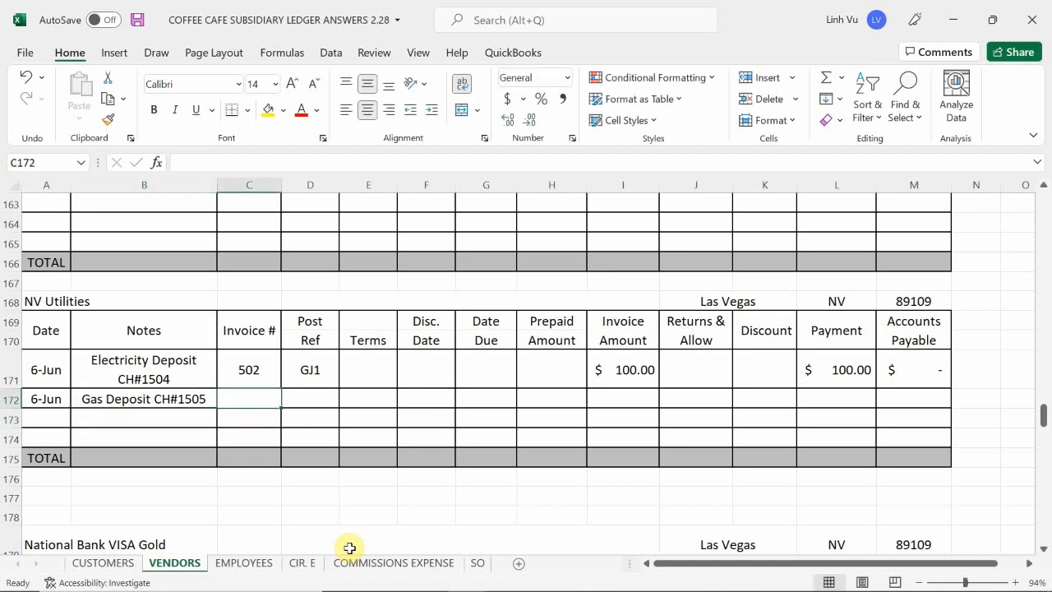
pyautogui.moveTo(504, 580)
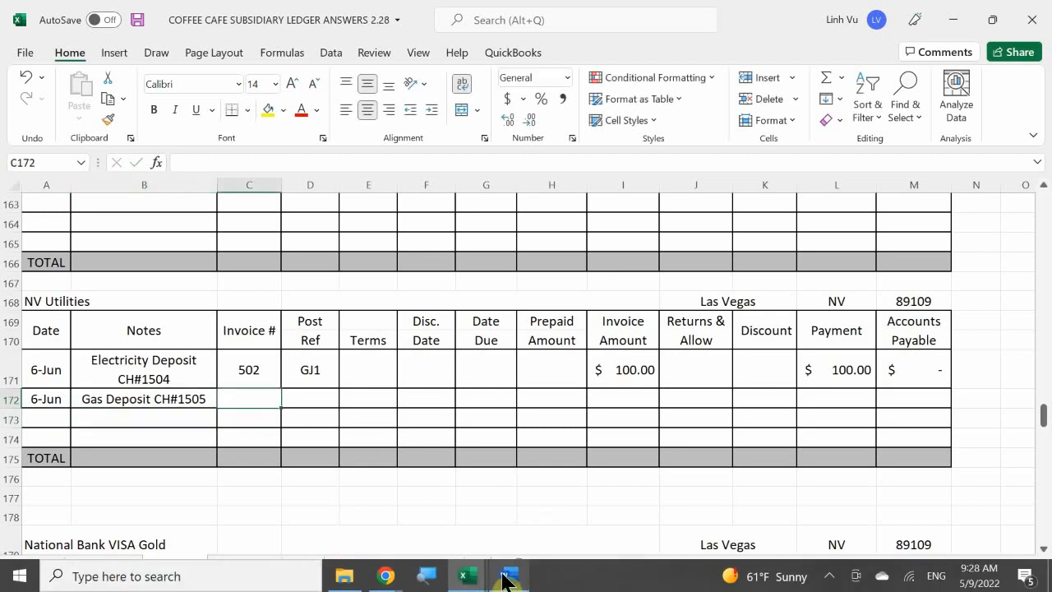
pyautogui.moveTo(514, 511)
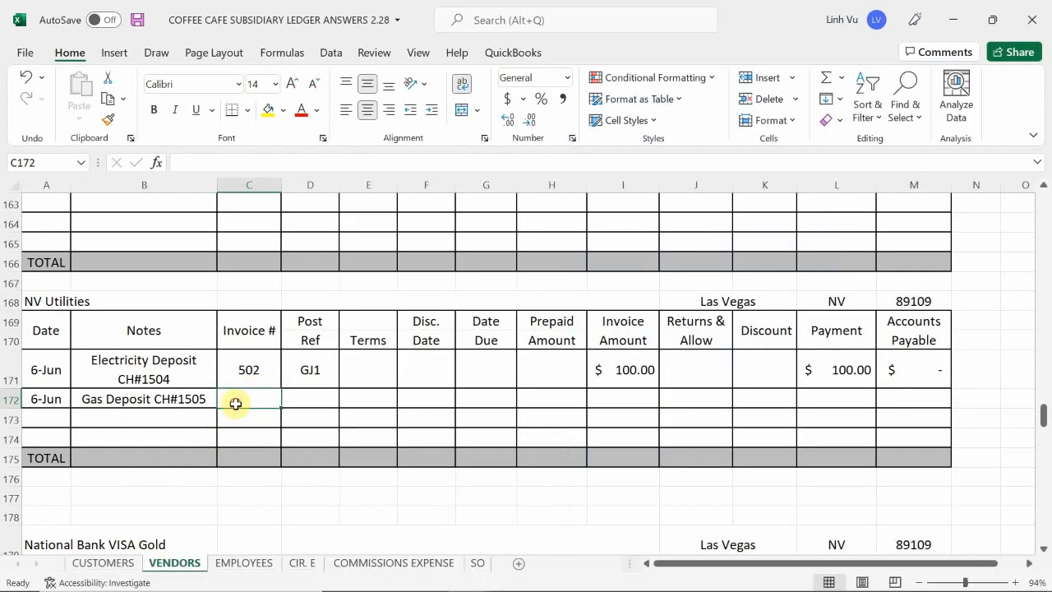
pyautogui.write('552')
pyautogui.press('Return')
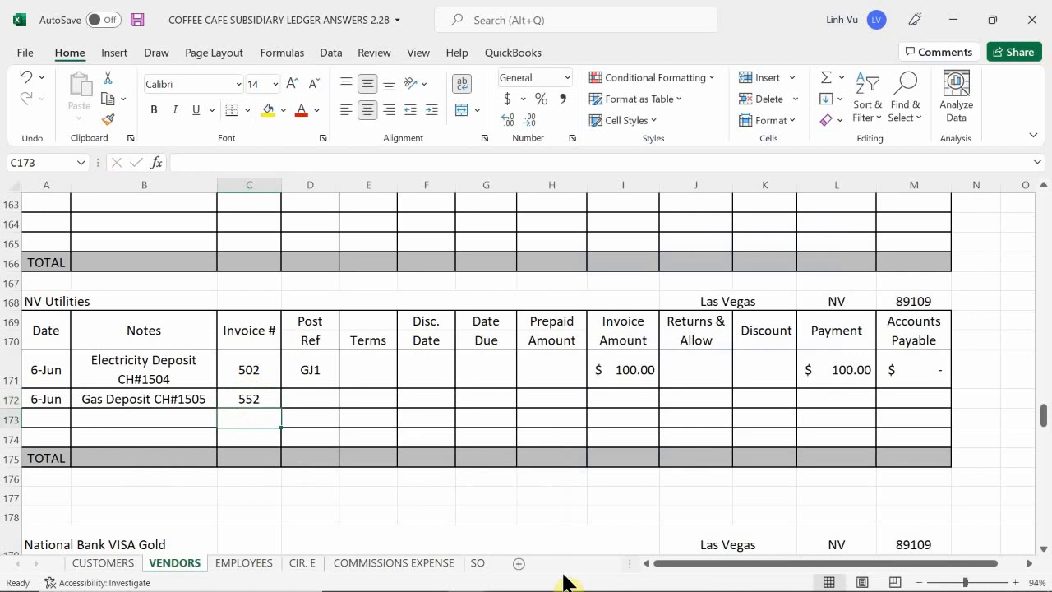
# Fill the gas deposit row's post reference in D172 with the formula =D171
pyautogui.press('Right')
pyautogui.press('Up')
pyautogui.write('=')
pyautogui.press('Up')
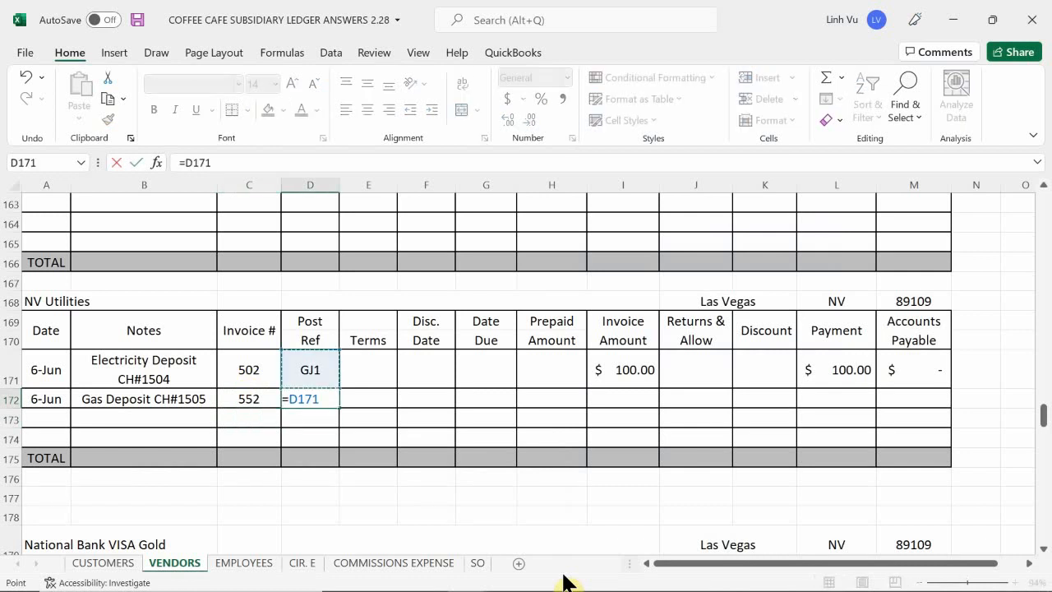
pyautogui.press('Return')
# Enter 100 as the gas deposit's invoice amount in I172
pyautogui.press('Right')
pyautogui.press('Up')
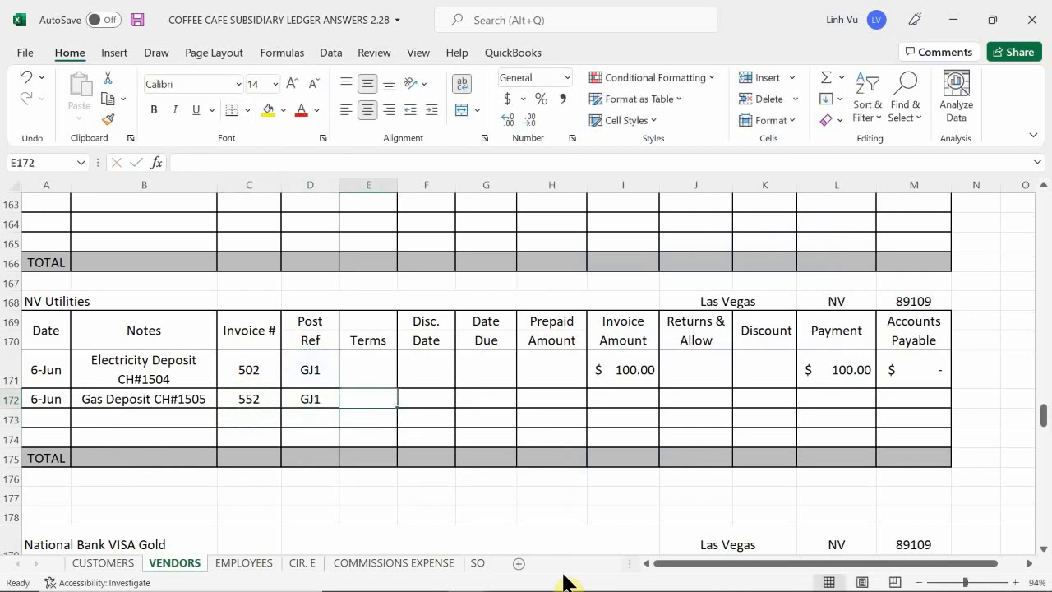
pyautogui.press('Right')
pyautogui.press('Right')
pyautogui.press('Right')
pyautogui.press('Right')
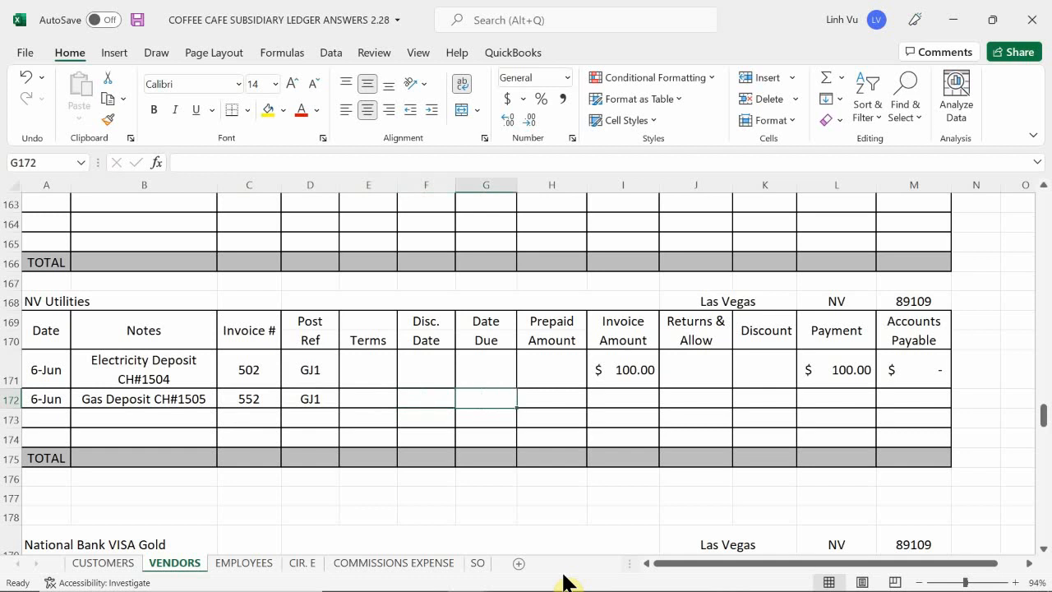
pyautogui.write('100')
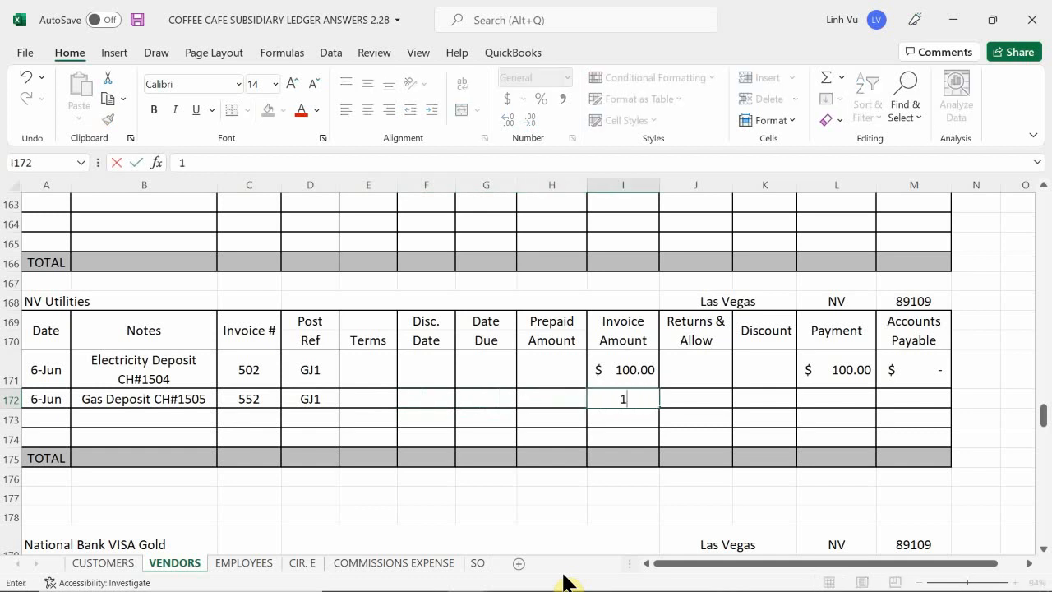
pyautogui.press('Return')
# Set the gas deposit's payment in L172 equal to its invoice amount and apply the Accounting format to H171:M175
pyautogui.press('Up')
pyautogui.press('Right')
pyautogui.press('Right')
pyautogui.press('Right')
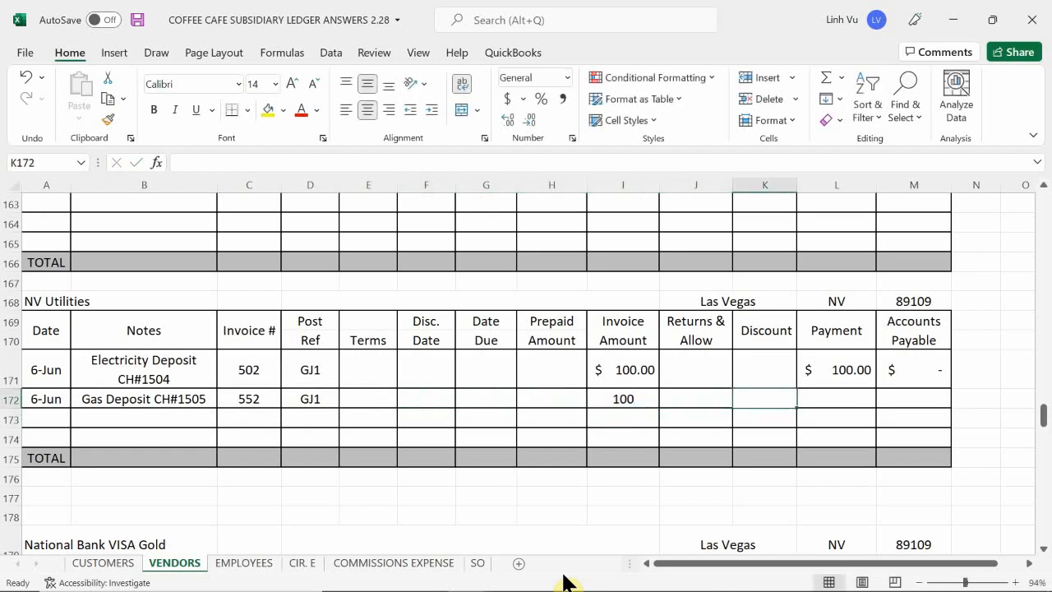
pyautogui.write('=')
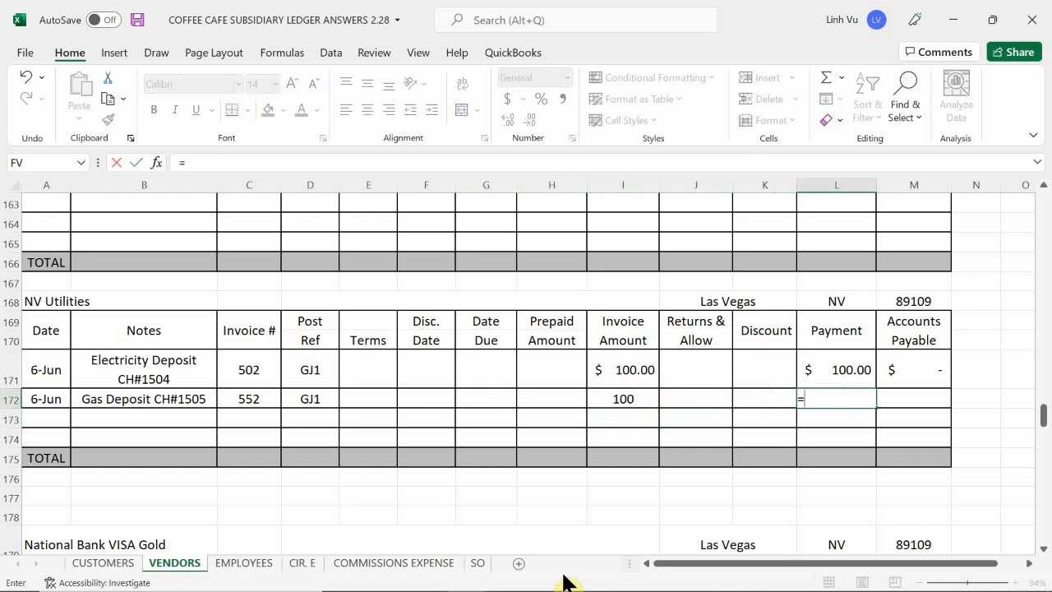
pyautogui.press('Left')
pyautogui.press('Left')
pyautogui.press('Left')
pyautogui.press('Return')
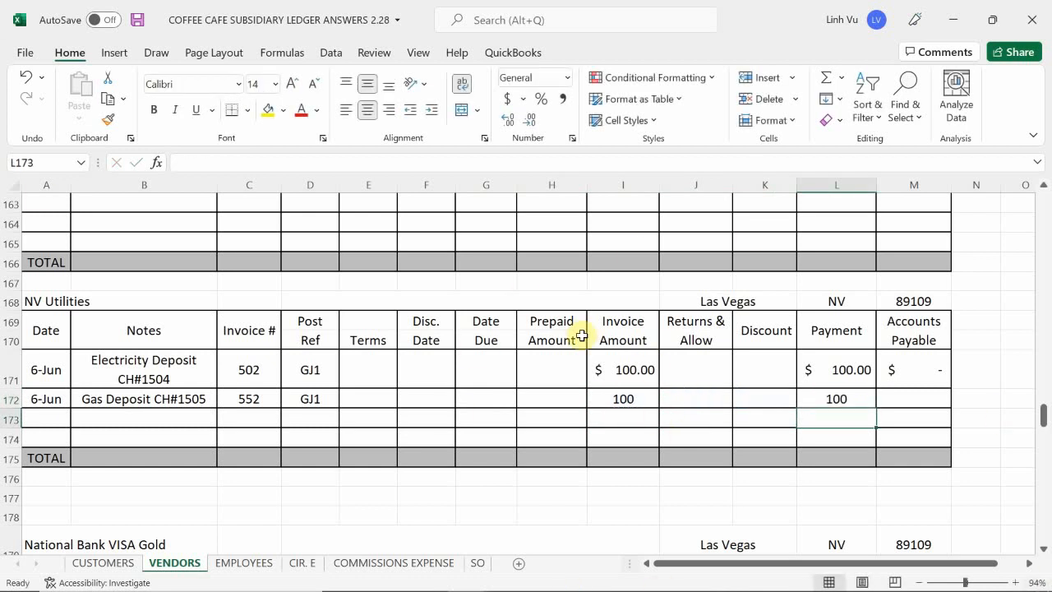
pyautogui.moveTo(551, 370); pyautogui.dragTo(904, 456)
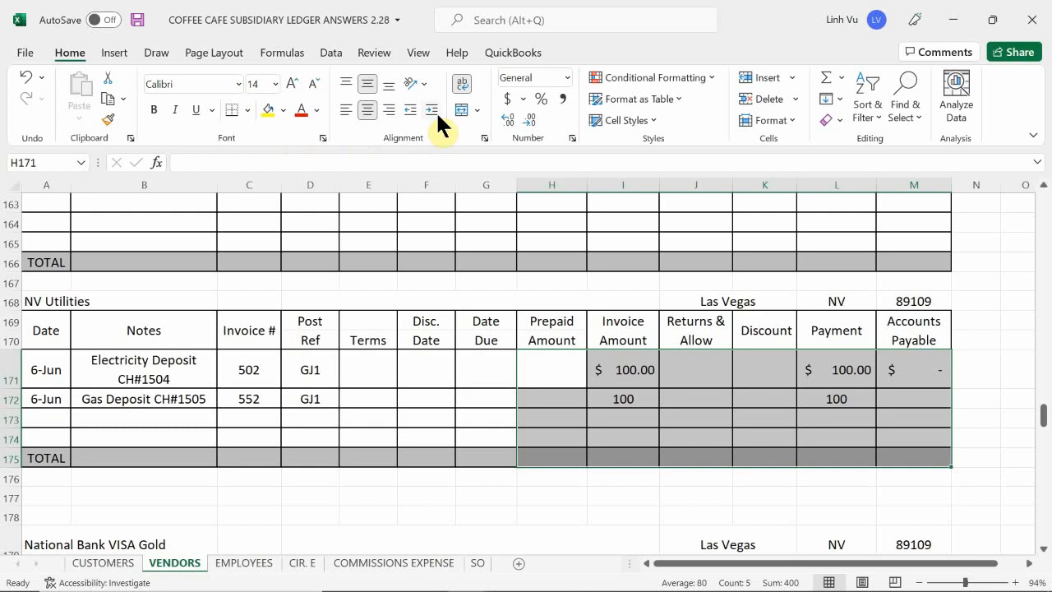
pyautogui.click(507, 95)
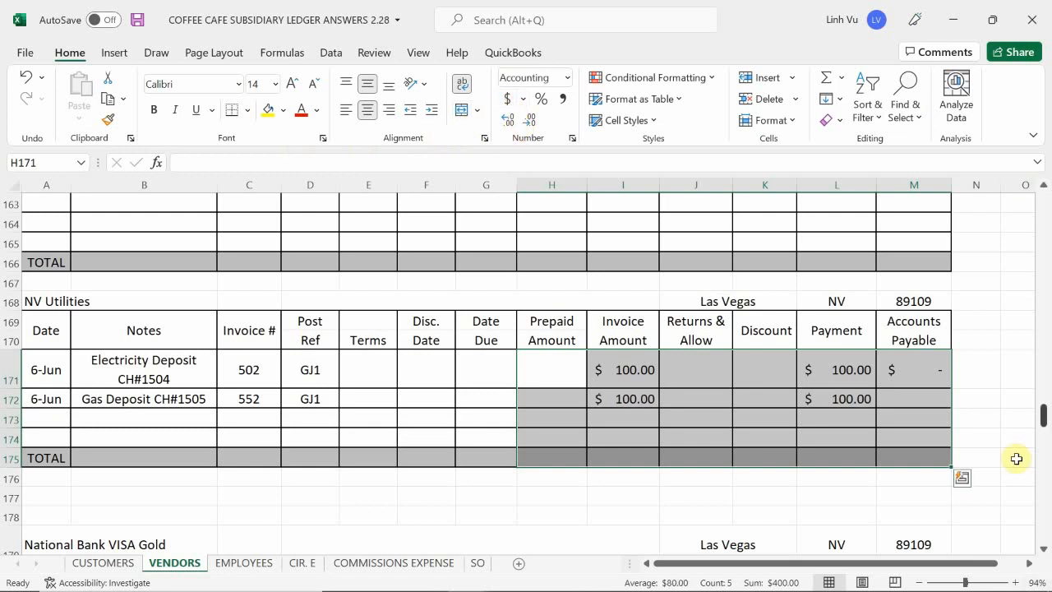
# Copy the Accounts Payable formula in M171 down through M174 and review the gas deposit row's formula
pyautogui.click(912, 371)
pyautogui.doubleClick(904, 370)
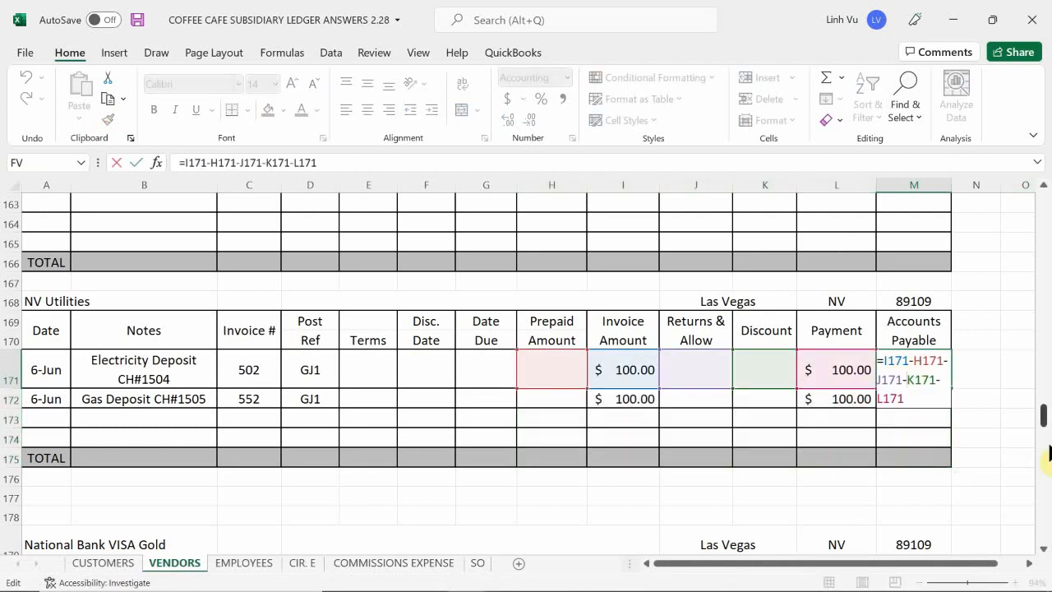
pyautogui.press('Return')
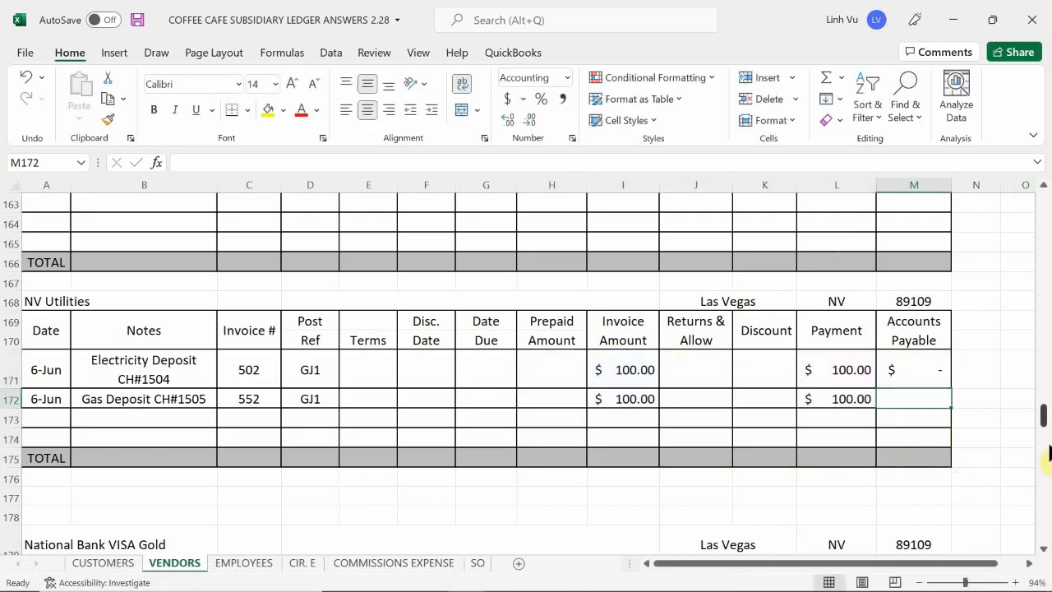
pyautogui.click(914, 377)
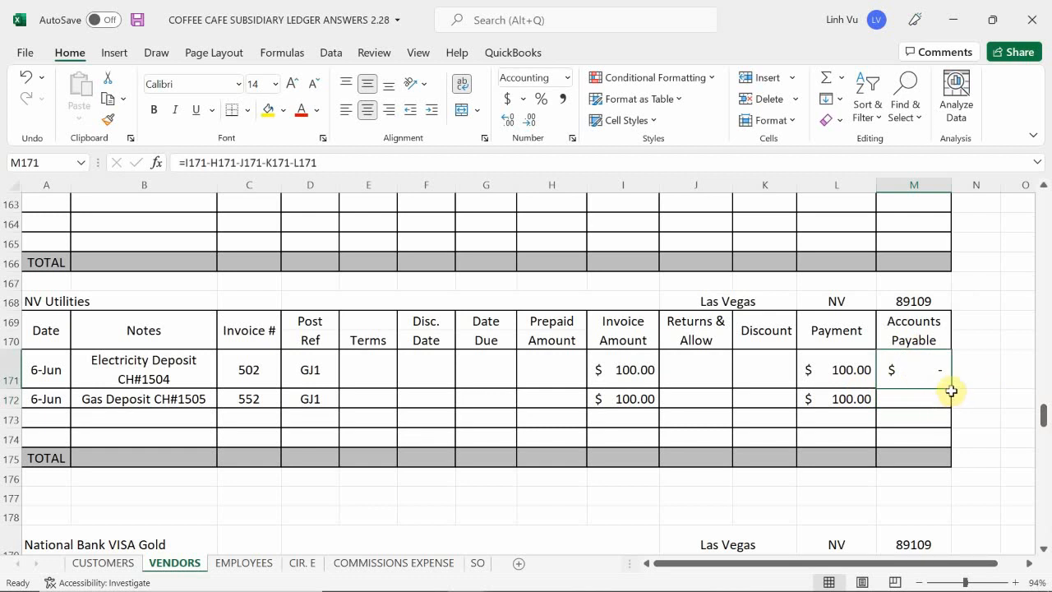
pyautogui.moveTo(950, 390); pyautogui.dragTo(951, 445)
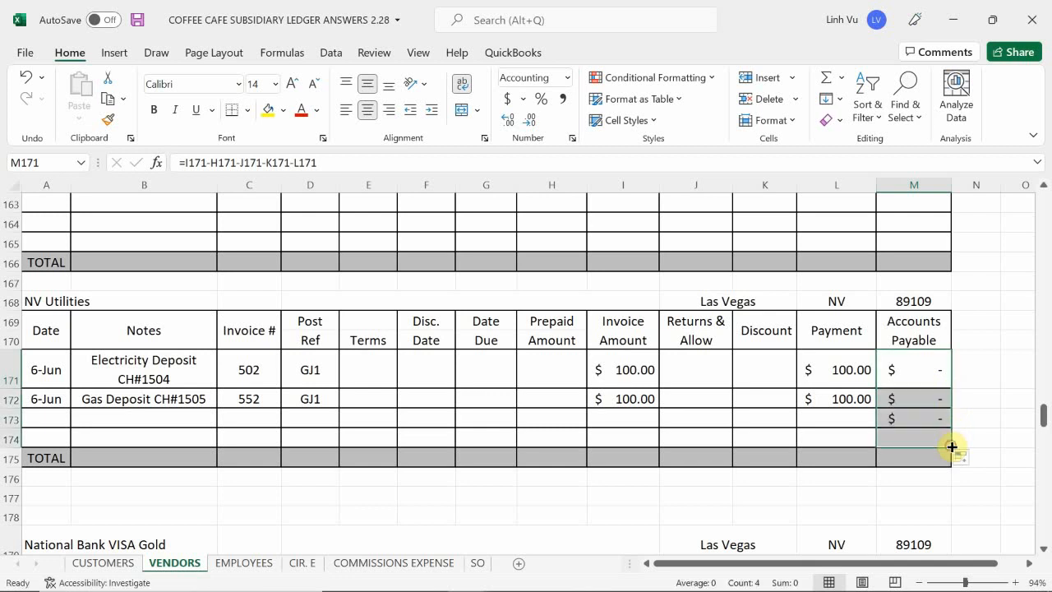
pyautogui.click(908, 399)
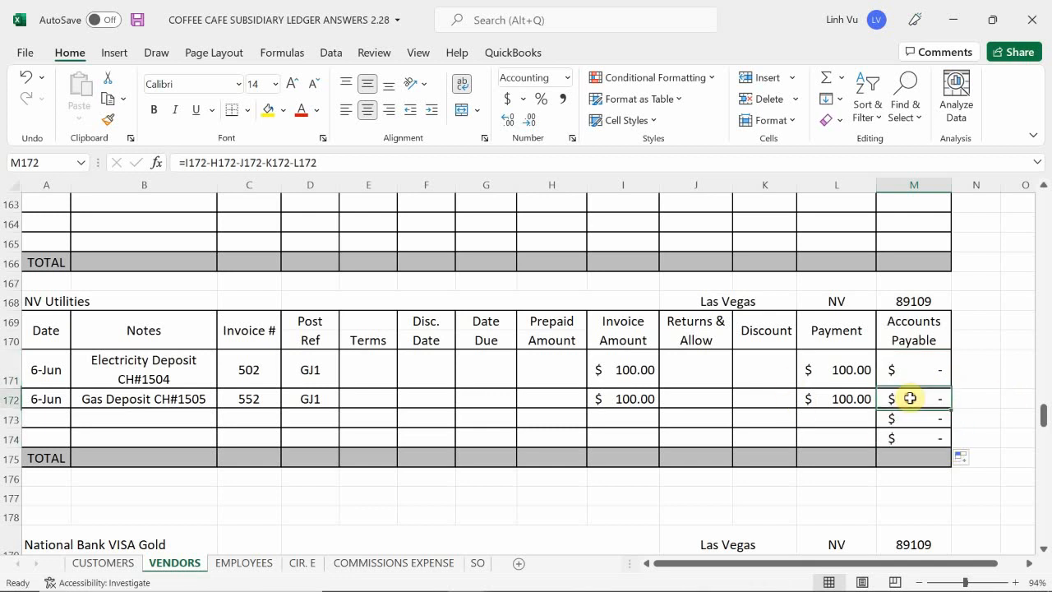
pyautogui.doubleClick(894, 403)
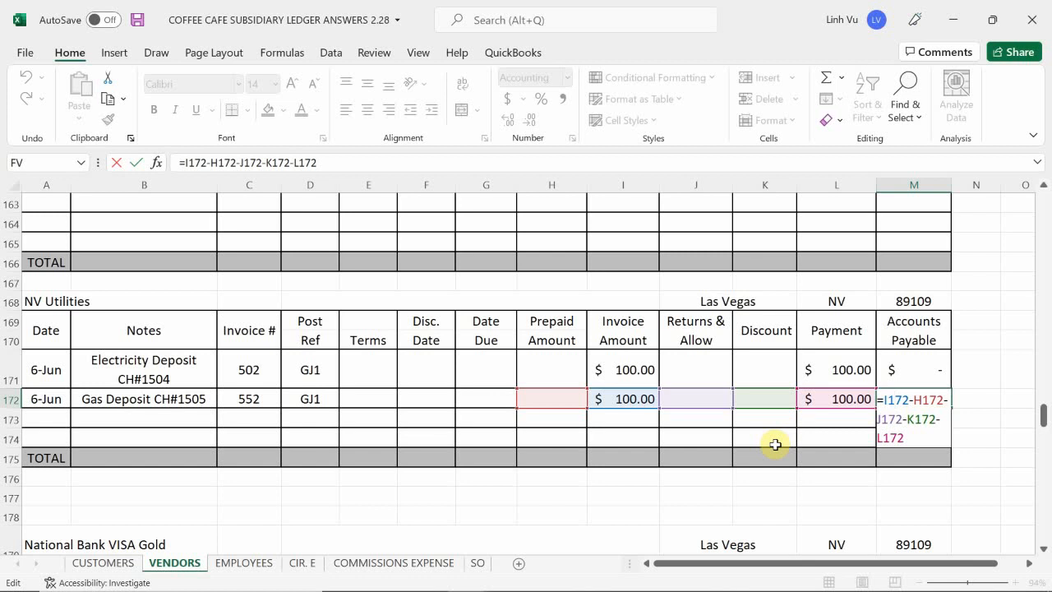
pyautogui.press('Return')
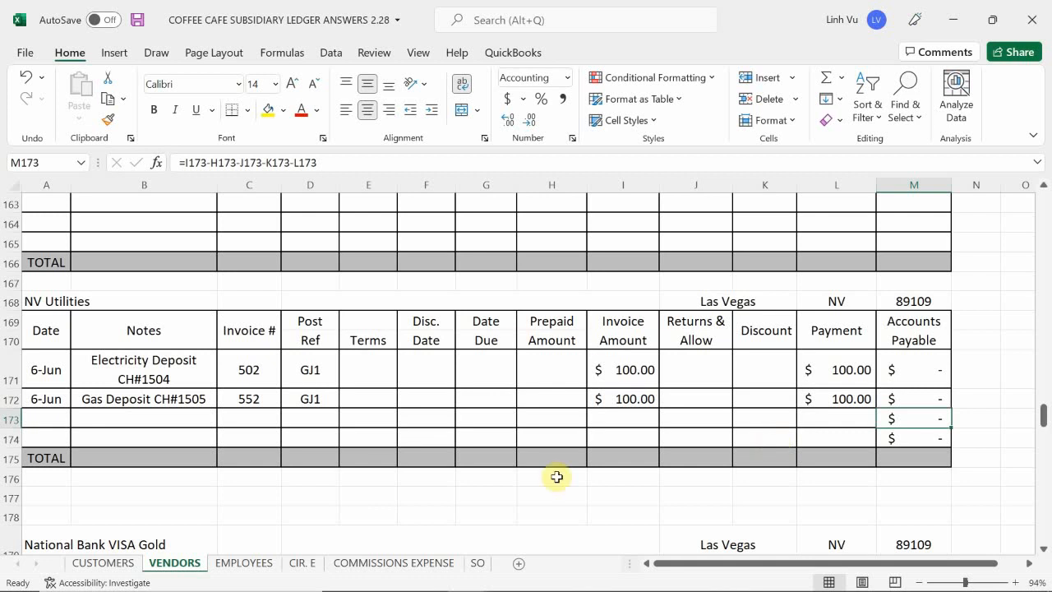
# Switch to the Word transaction document and highlight the Halley Bros. purchase order line in yellow
pyautogui.moveTo(539, 590)
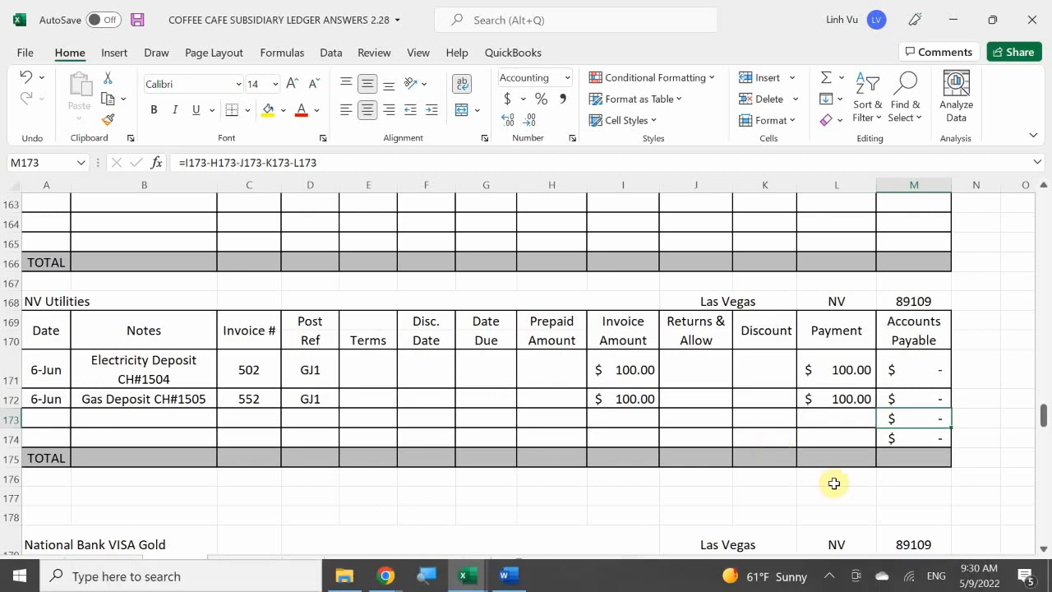
pyautogui.click(522, 577)
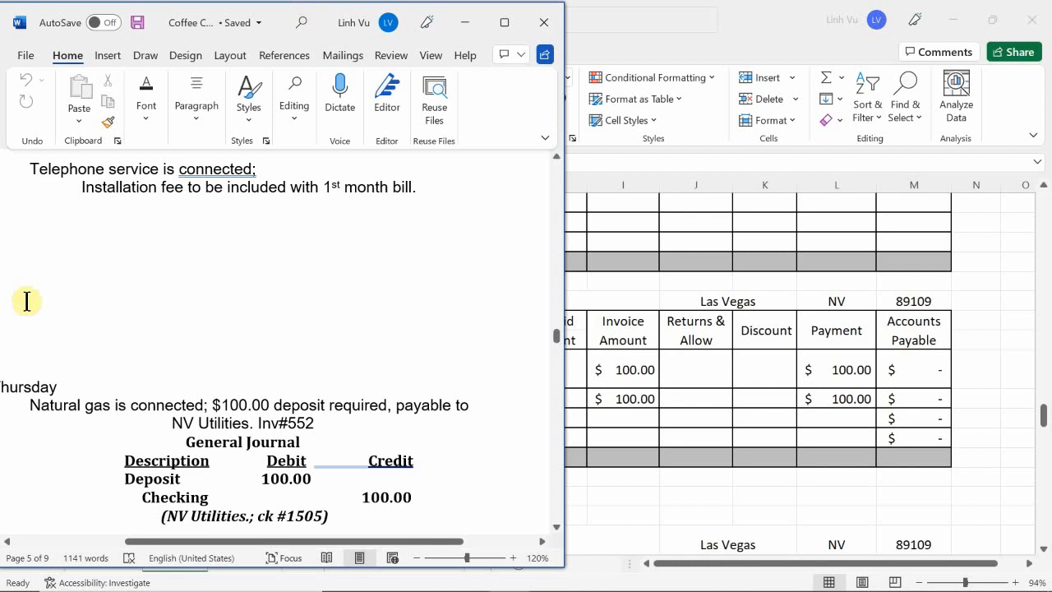
pyautogui.scroll(-4, 164, 428)
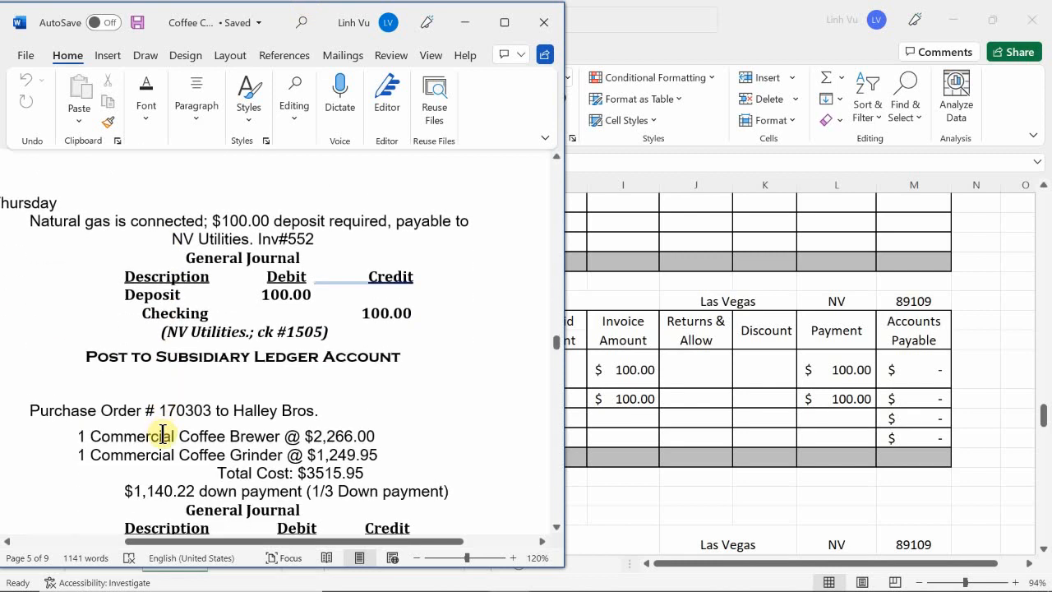
pyautogui.moveTo(339, 412); pyautogui.dragTo(41, 413)
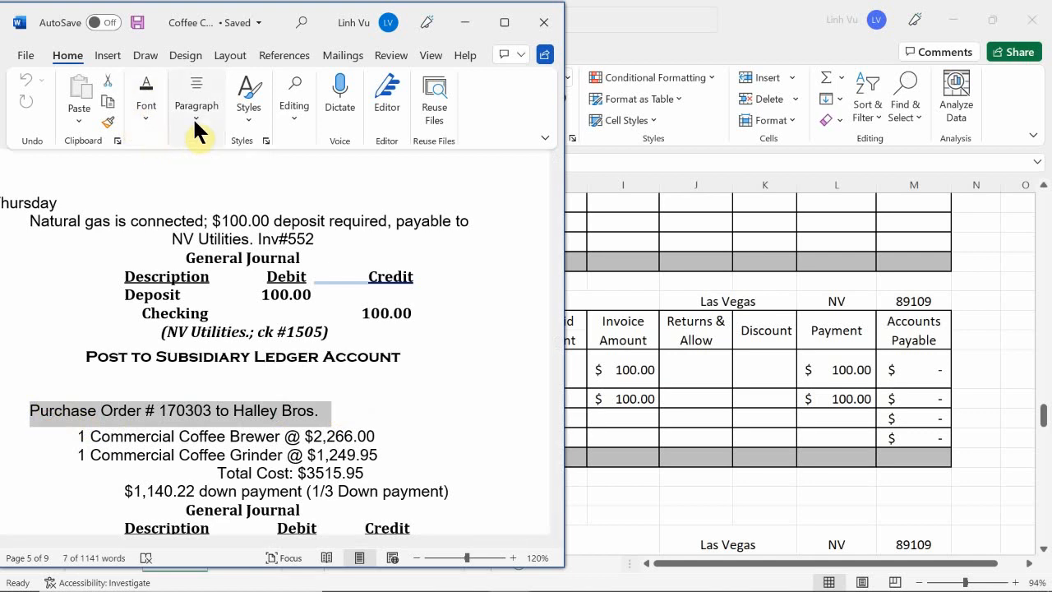
pyautogui.click(144, 130)
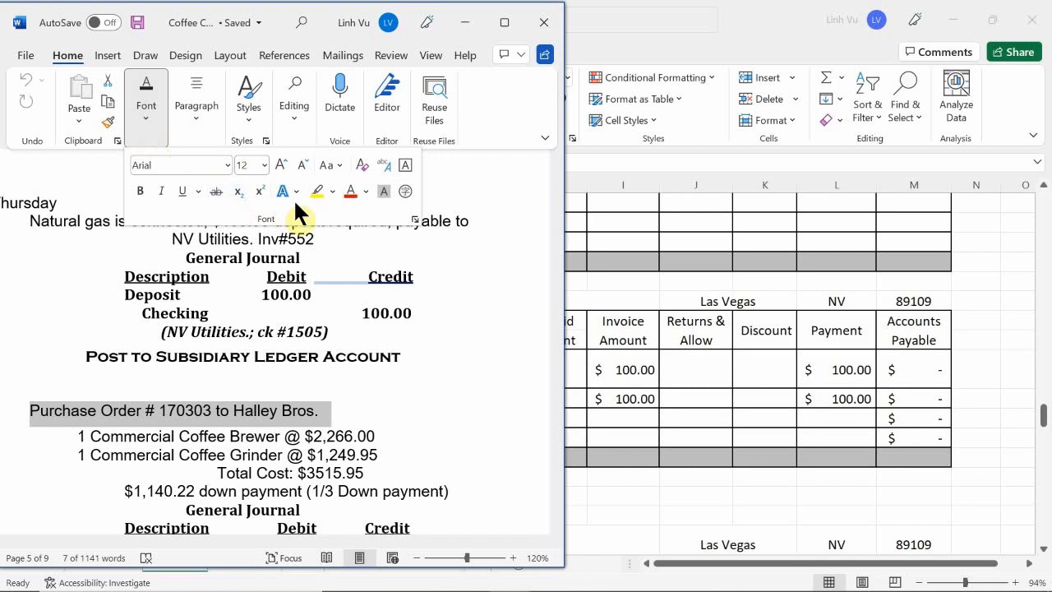
pyautogui.click(317, 189)
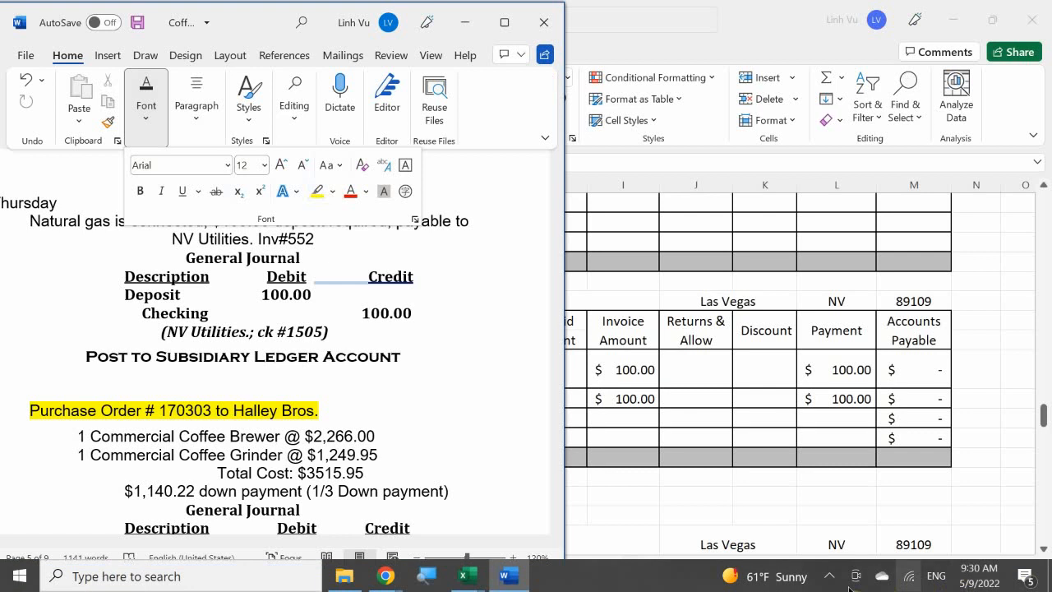
pyautogui.click(829, 576)
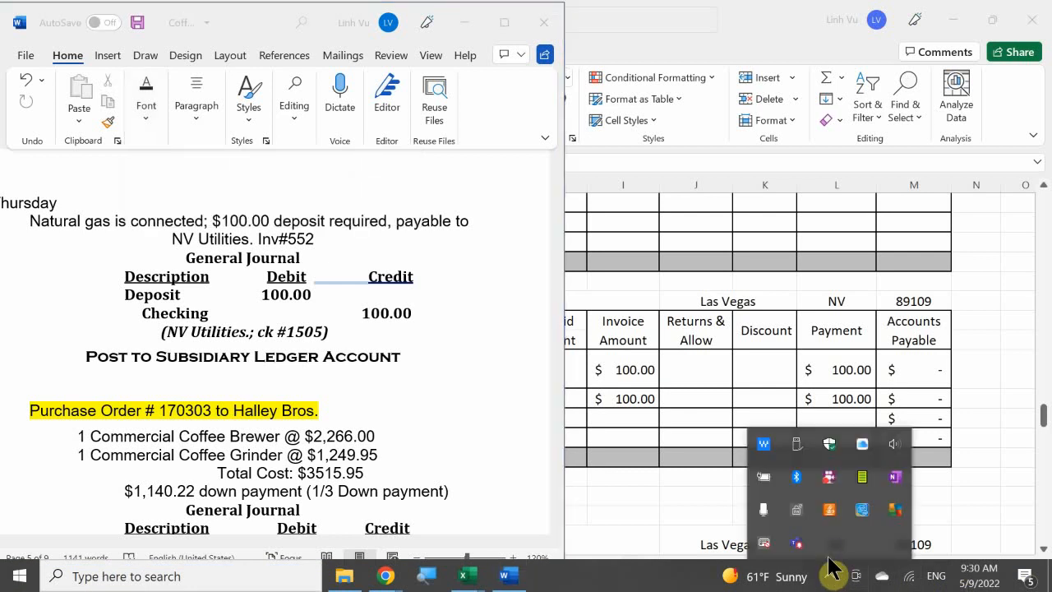
pyautogui.rightClick(828, 485)
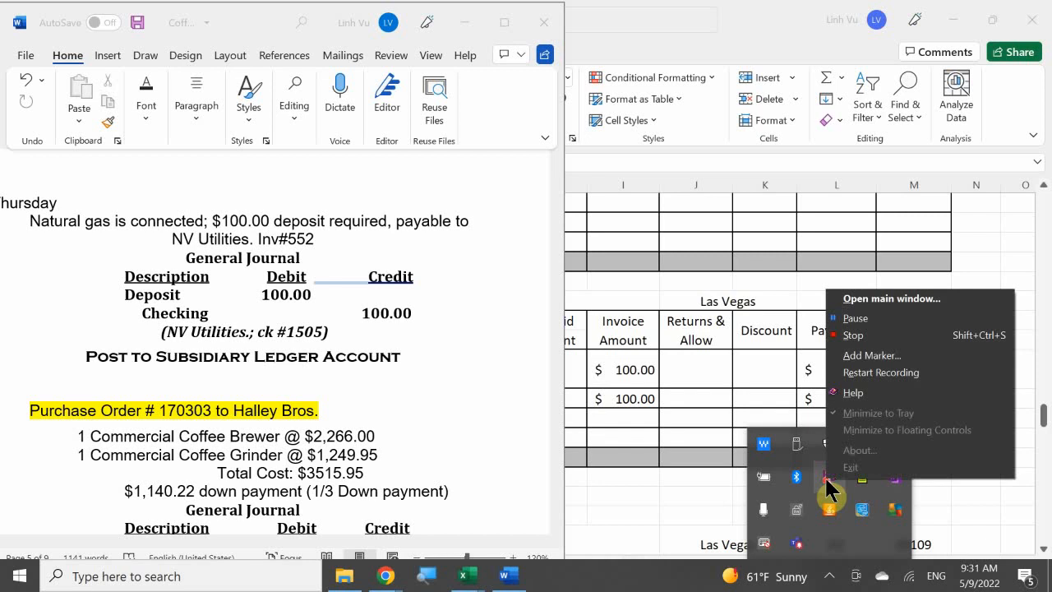